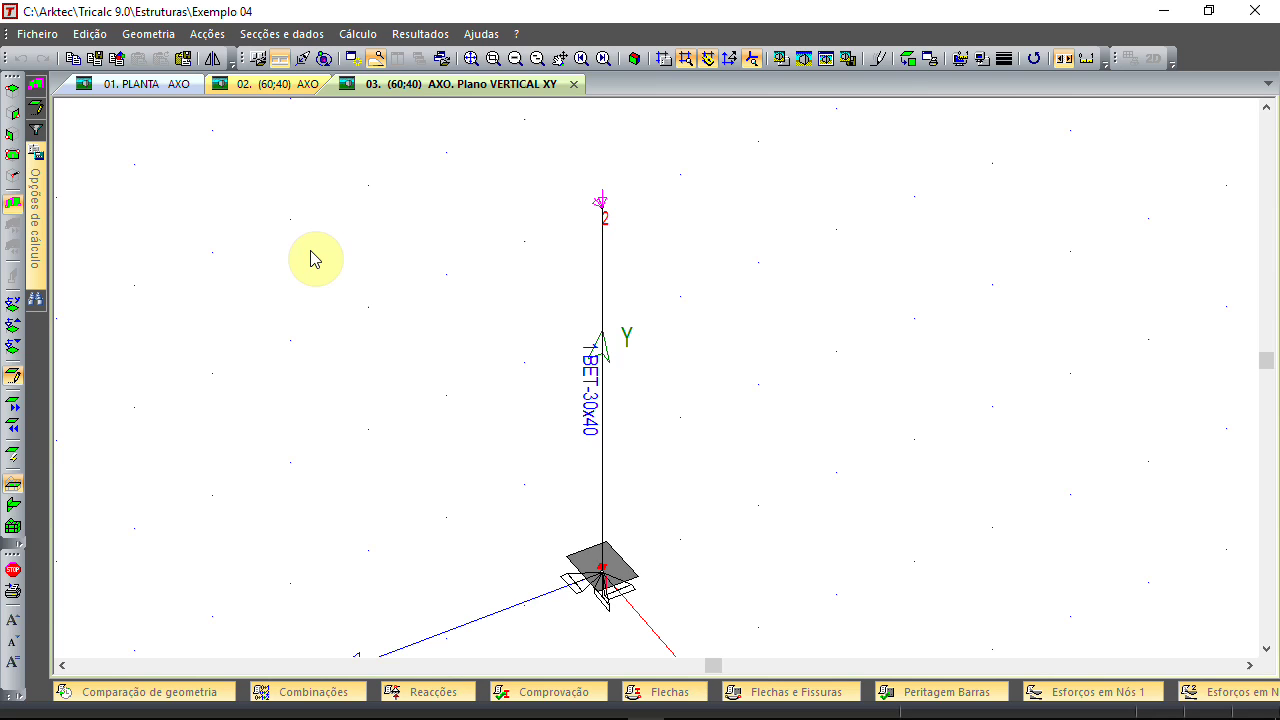
Reset the structure's options to the program defaults, accepting the loss of existing results
left_click(470, 416)
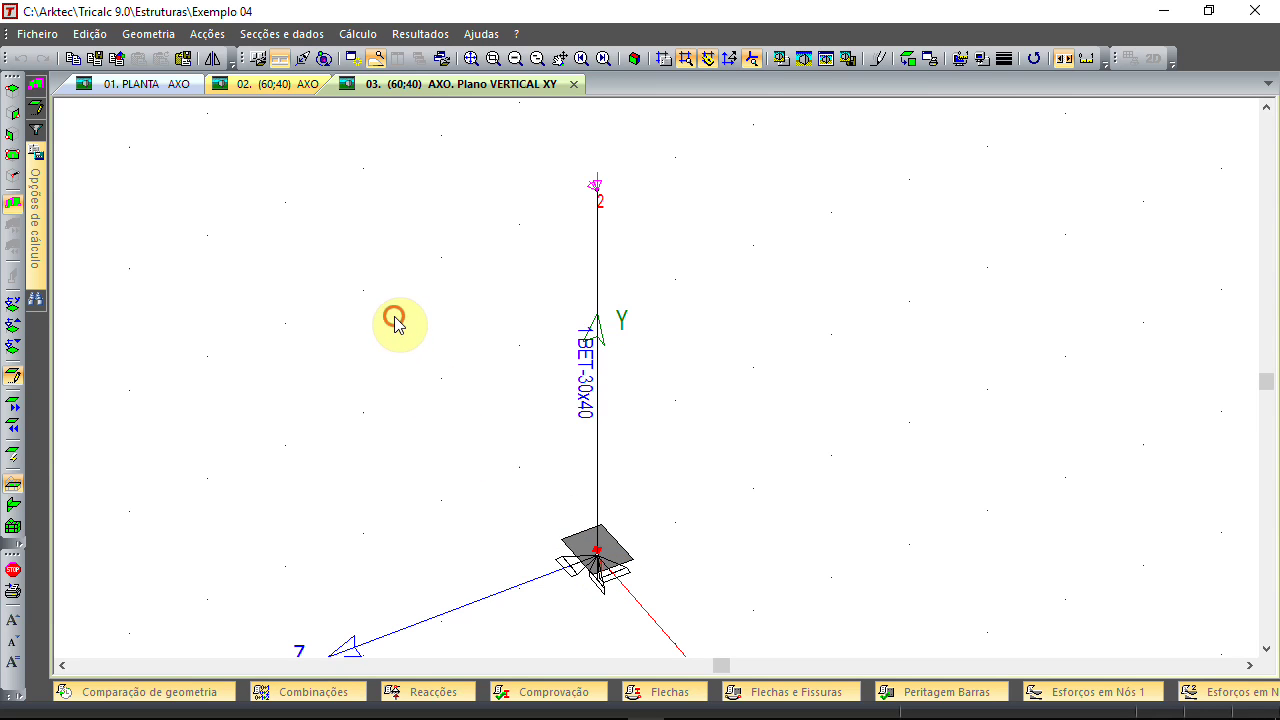
left_click(50, 38)
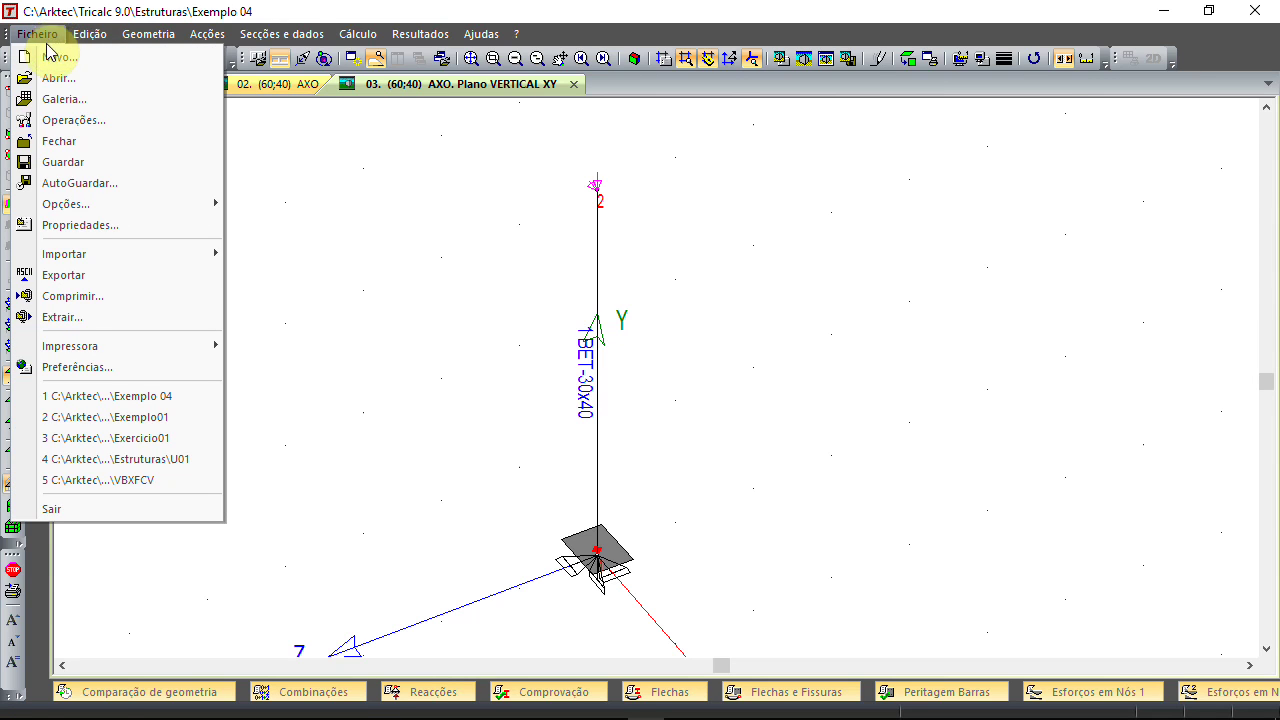
left_click(70, 210)
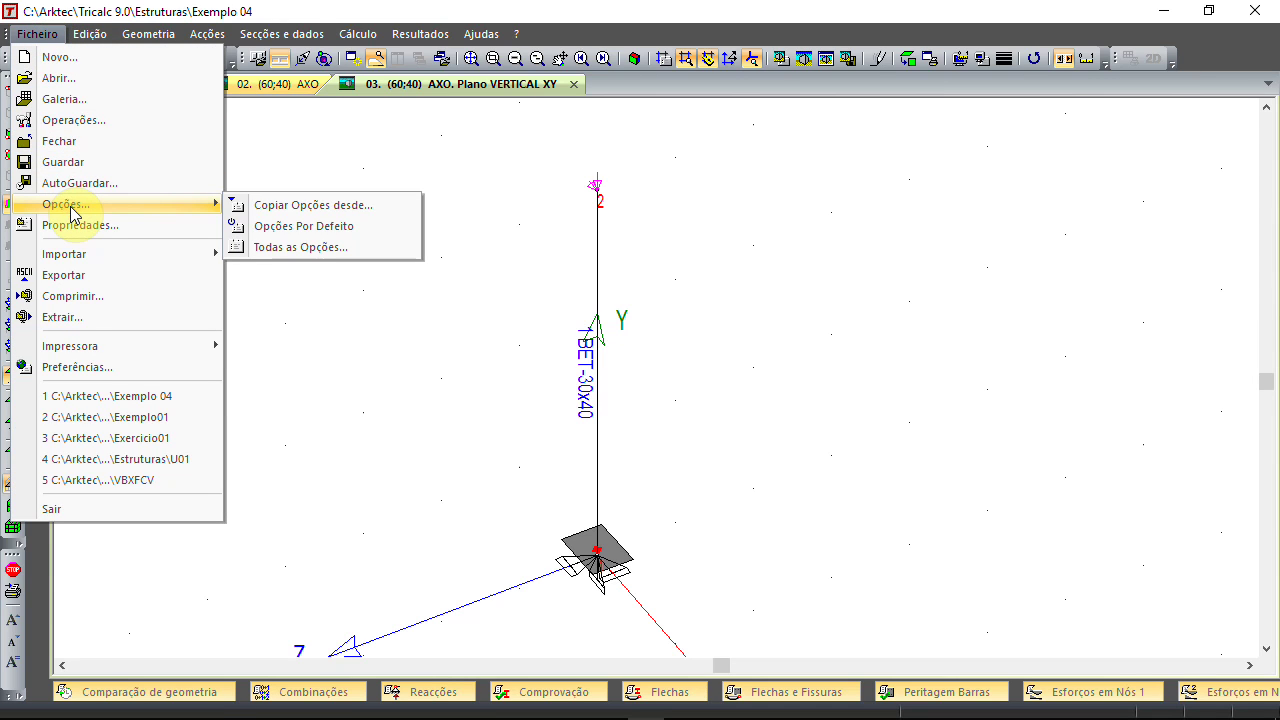
left_click(354, 230)
left_click(706, 423)
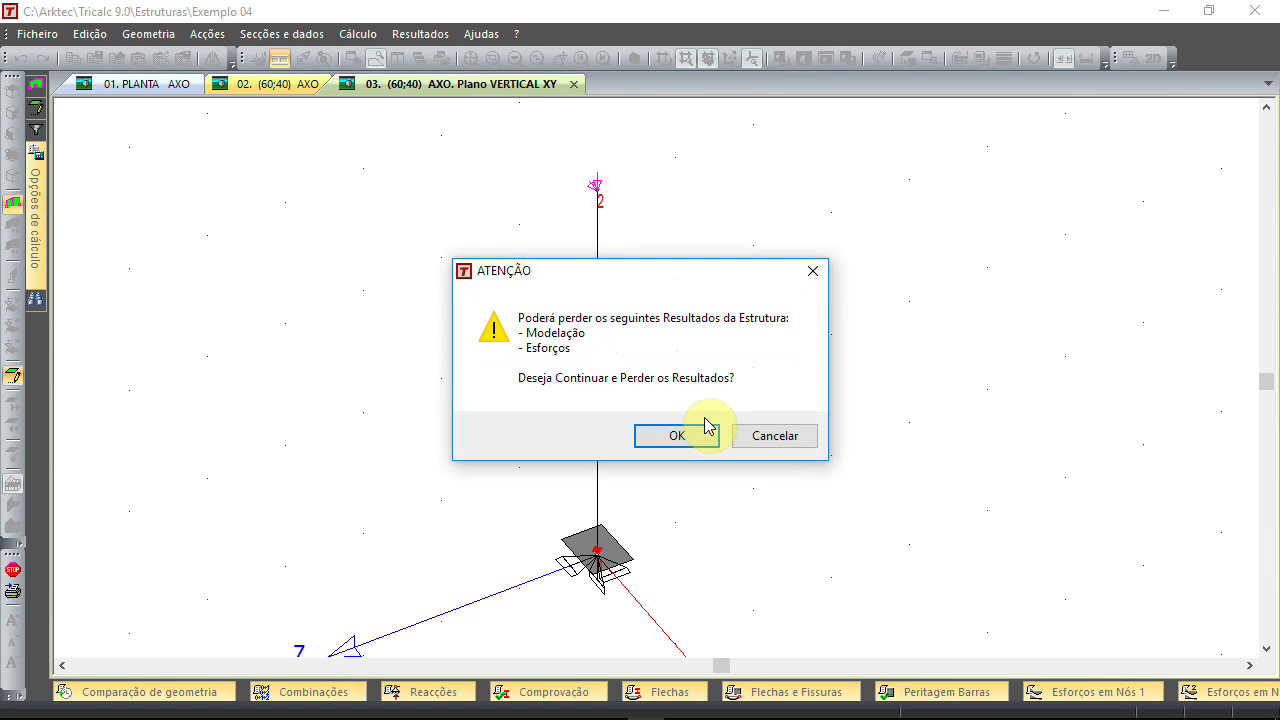
left_click(677, 435)
left_click(311, 248)
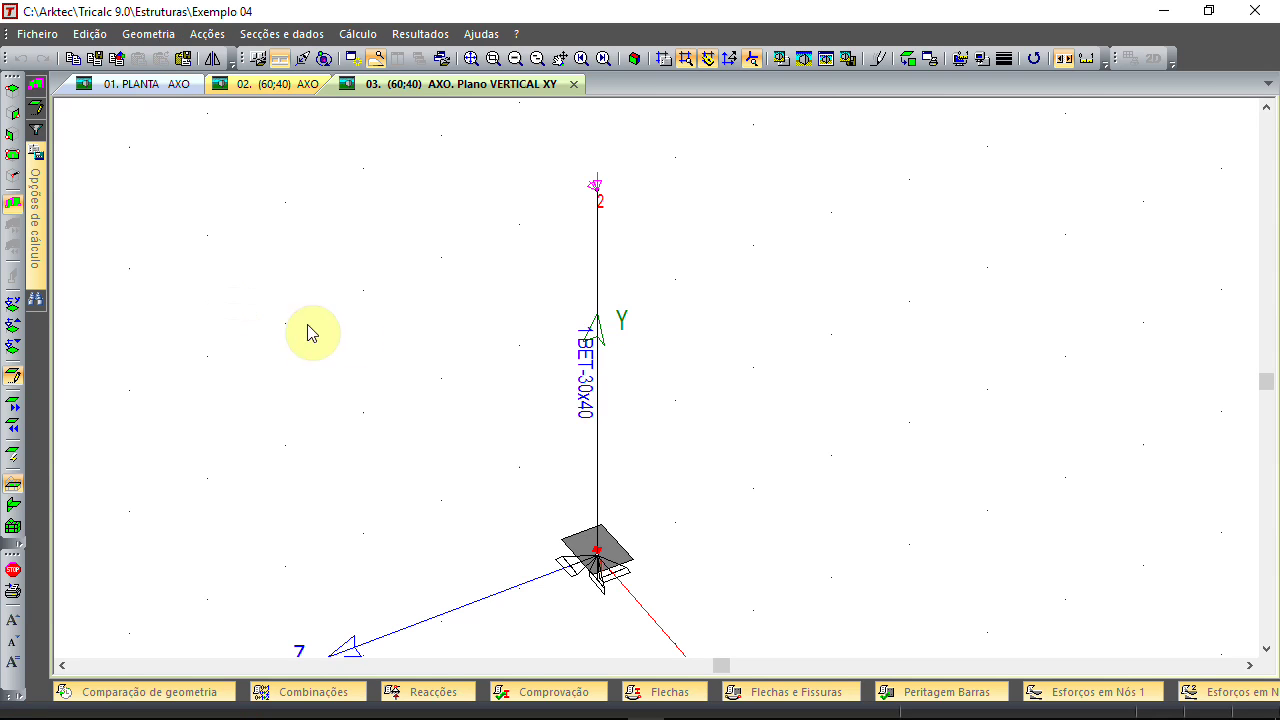
left_click(517, 335)
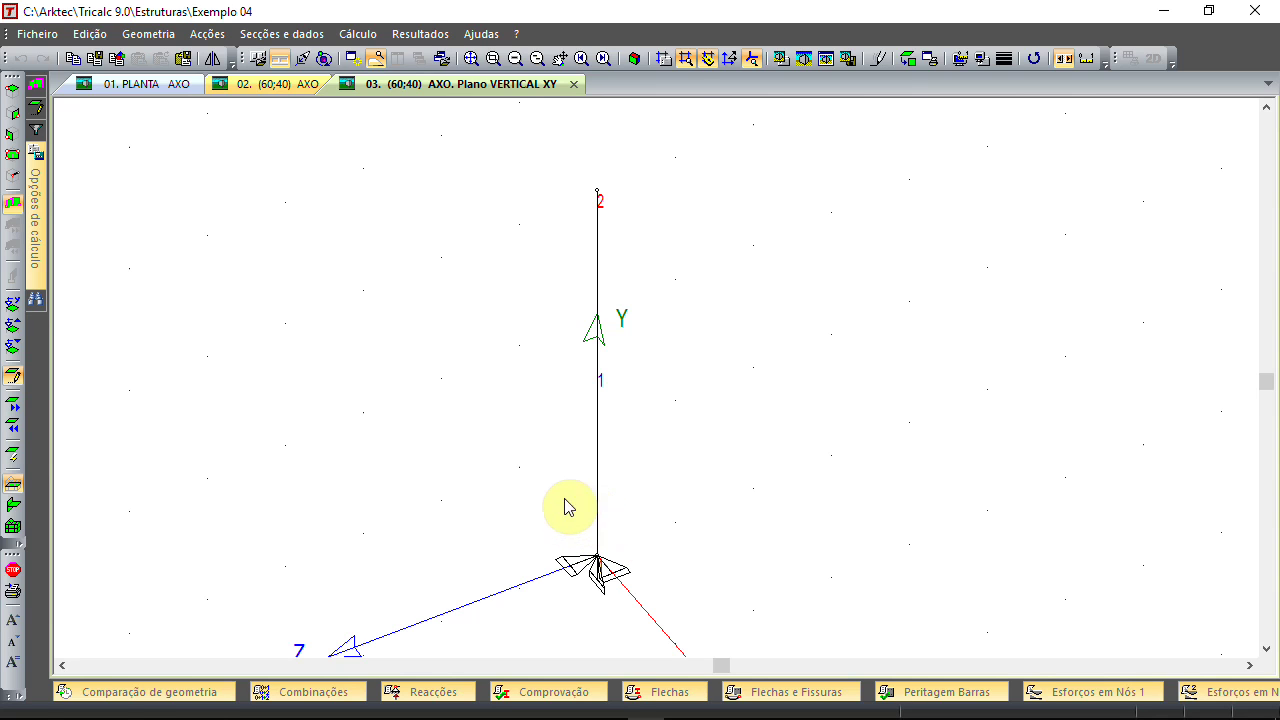
Turn on the drawing of the actions and of the bar section names in the model view
left_click(214, 35)
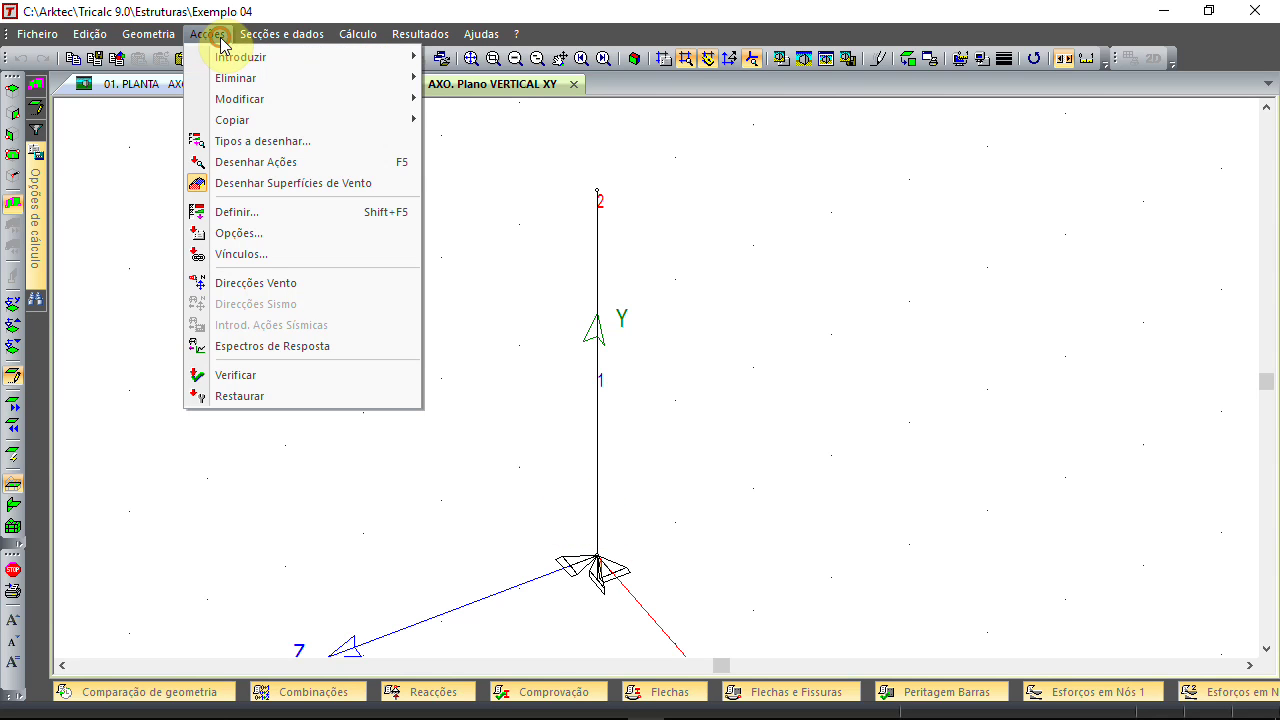
left_click(279, 169)
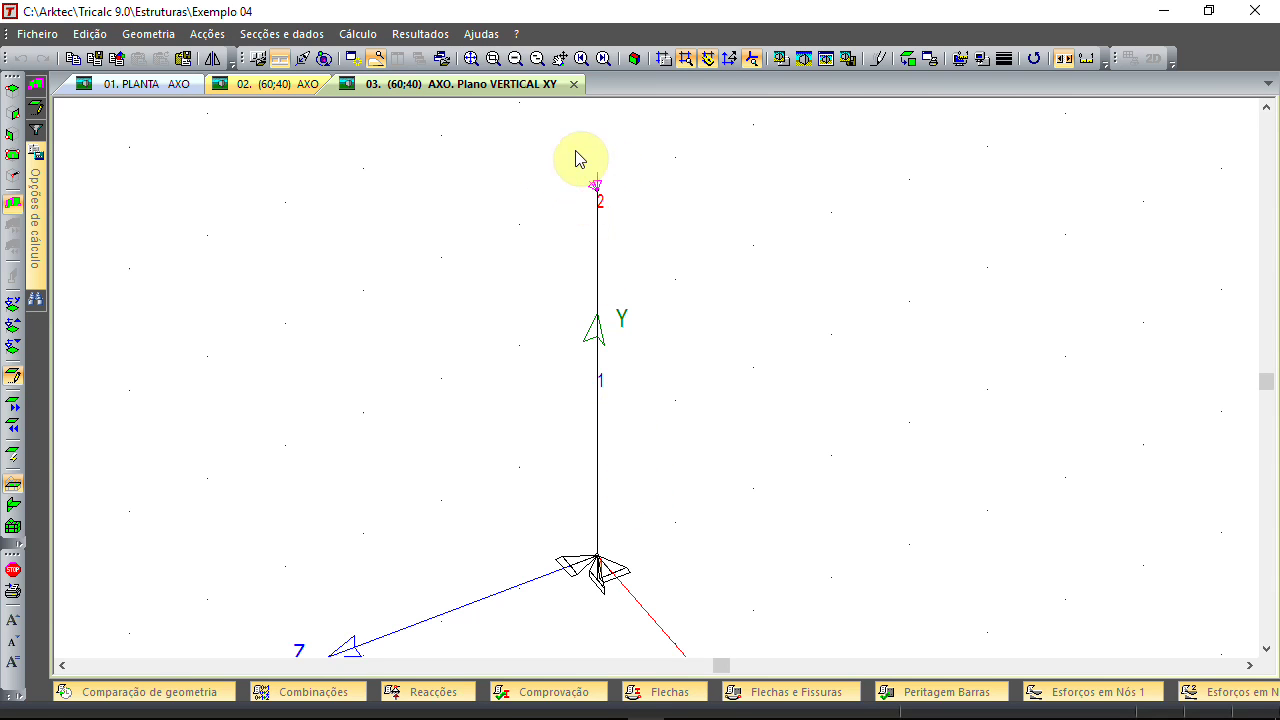
left_click(256, 37)
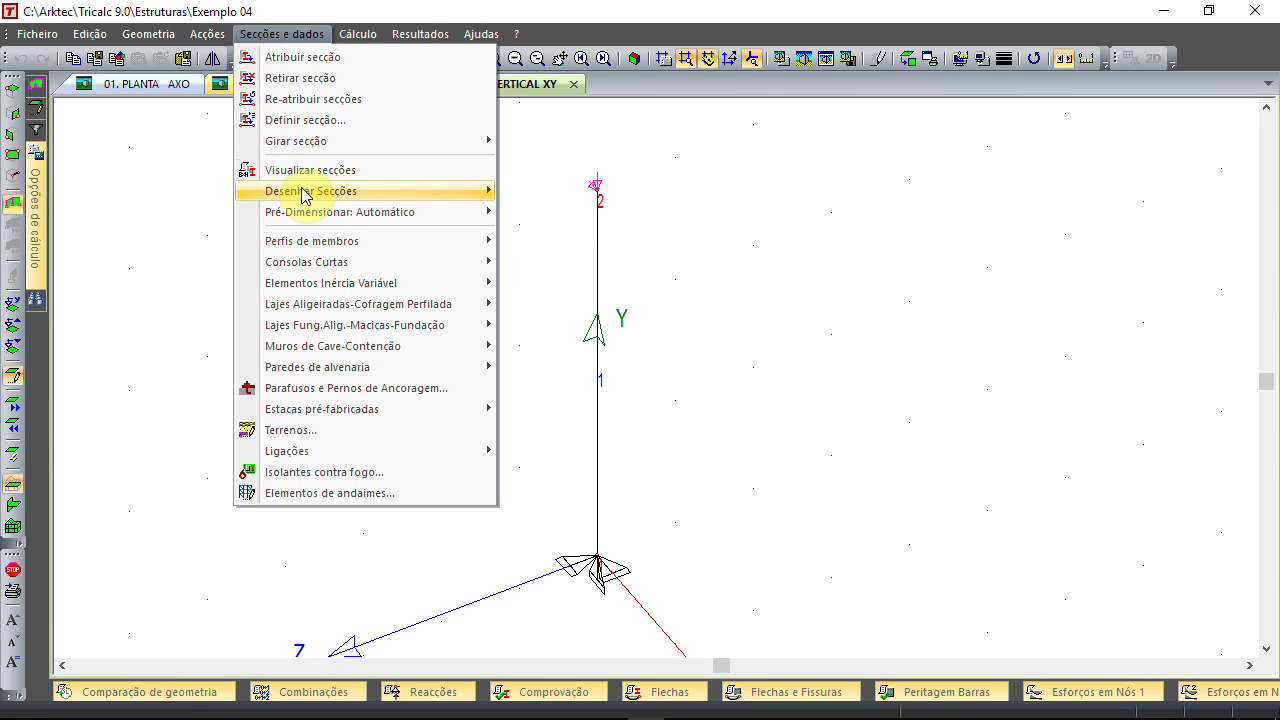
mouse_move(303, 196)
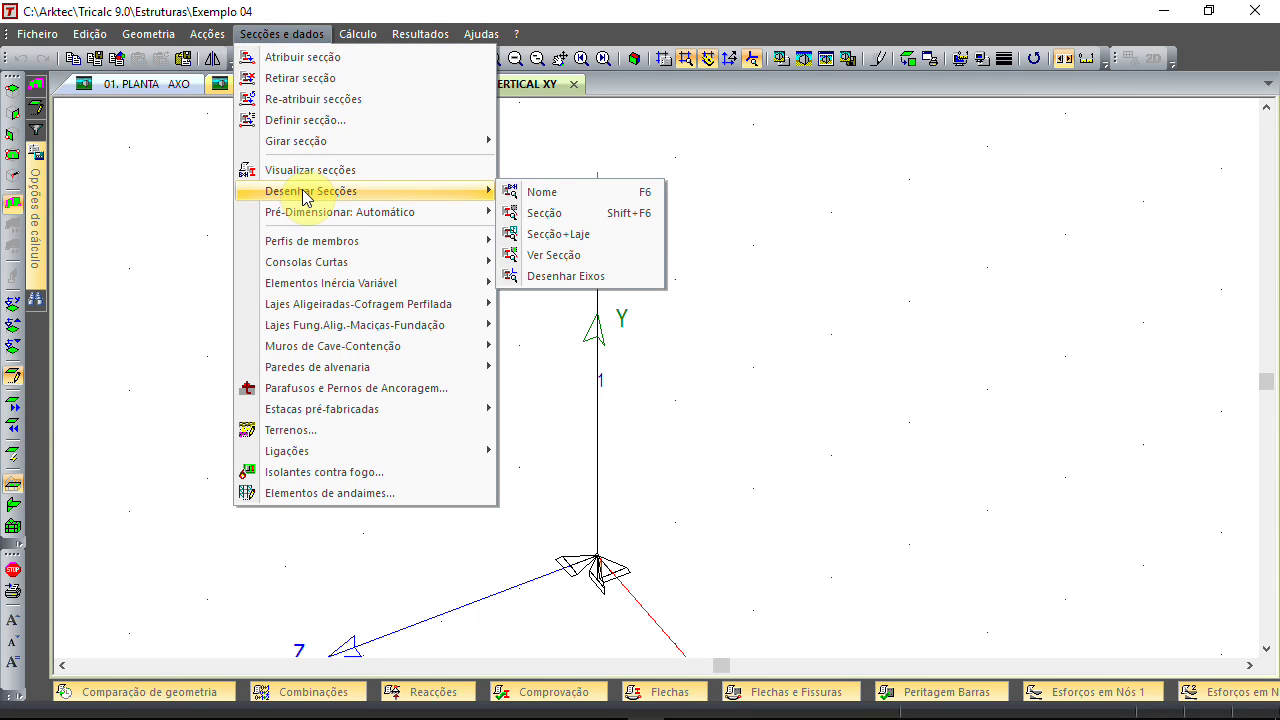
left_click(597, 194)
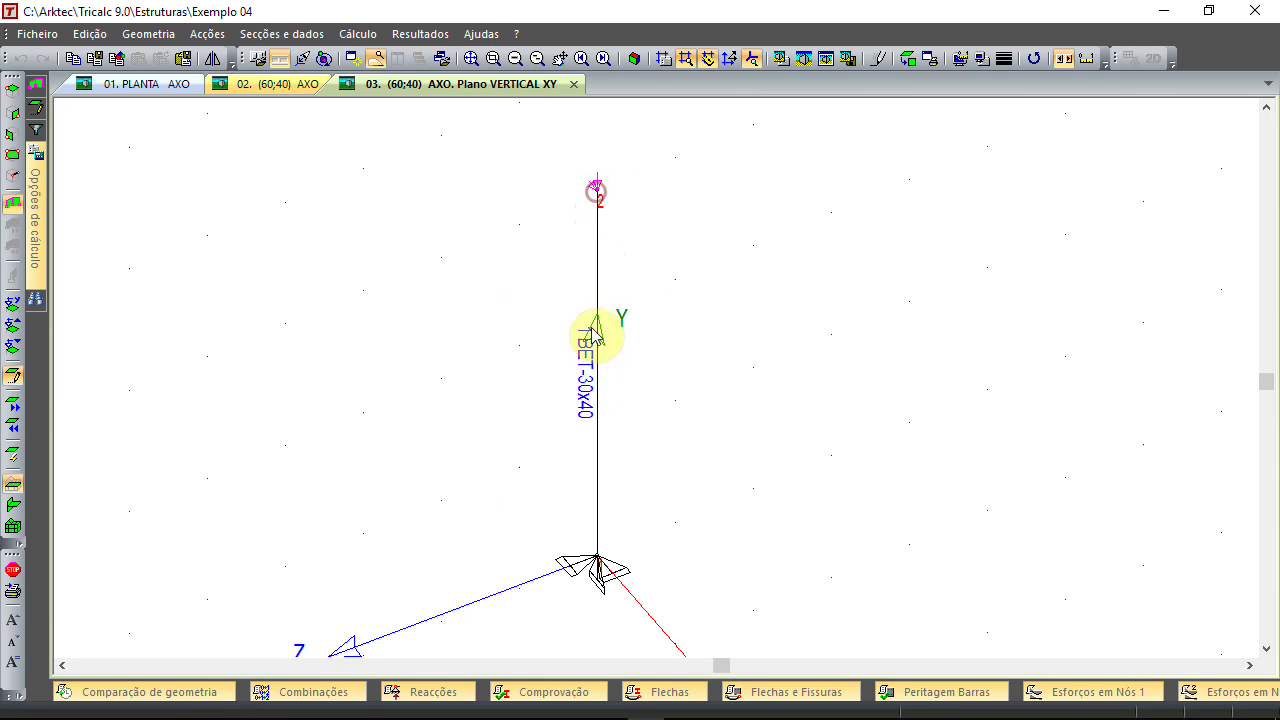
Turn on the drawing of the section shape on the column
left_click(265, 34)
left_click(333, 191)
left_click(580, 213)
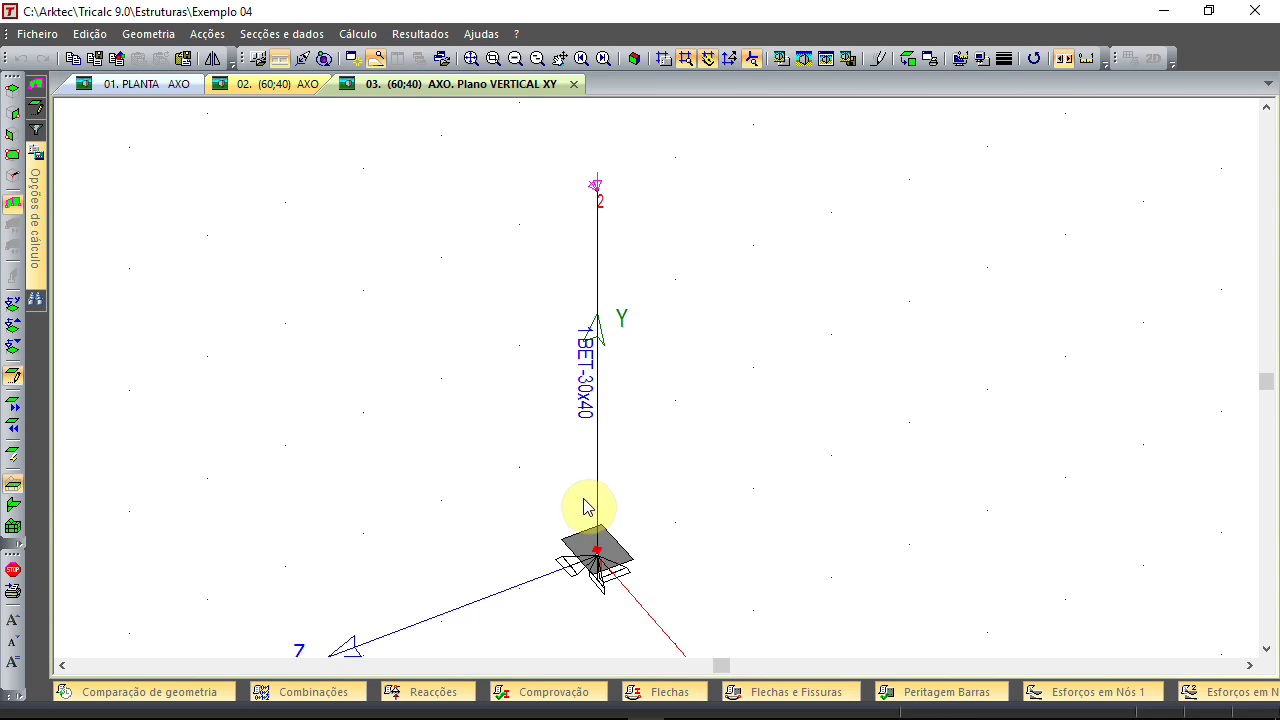
left_click(423, 275)
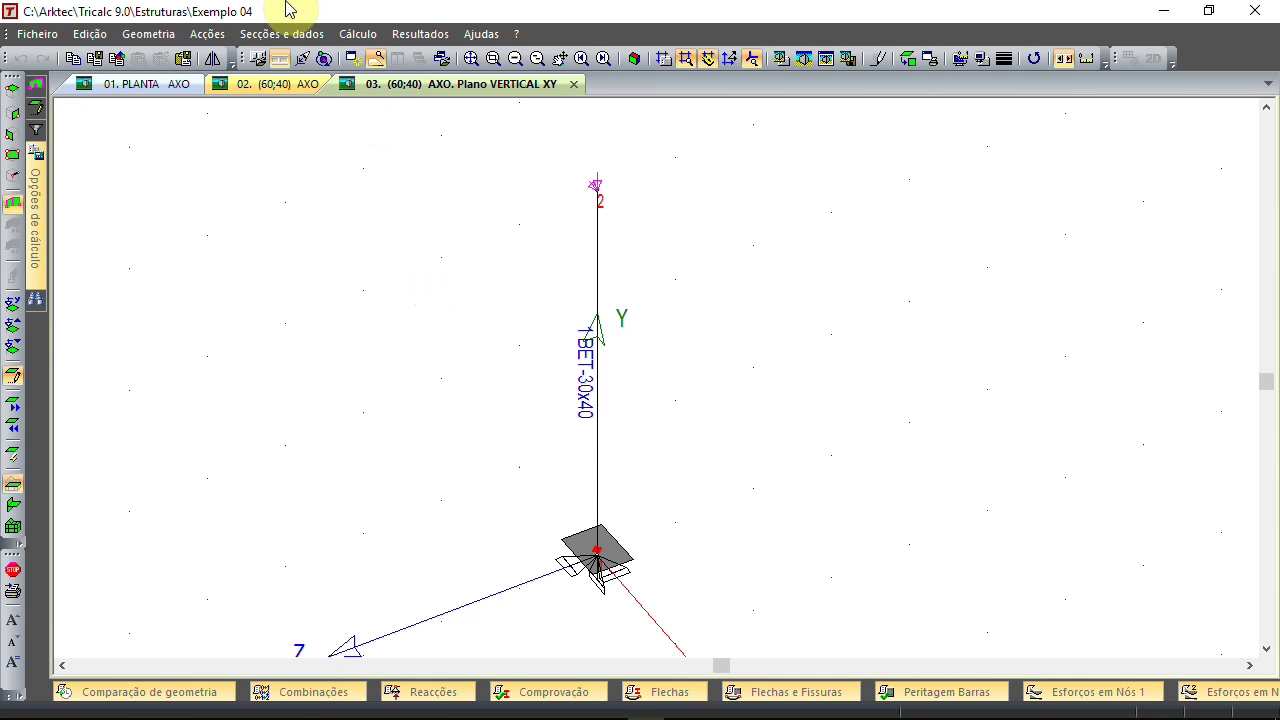
Calculate the structure's forces (Esforços), keeping the geometry verification options as offered
left_click(357, 34)
left_click(368, 80)
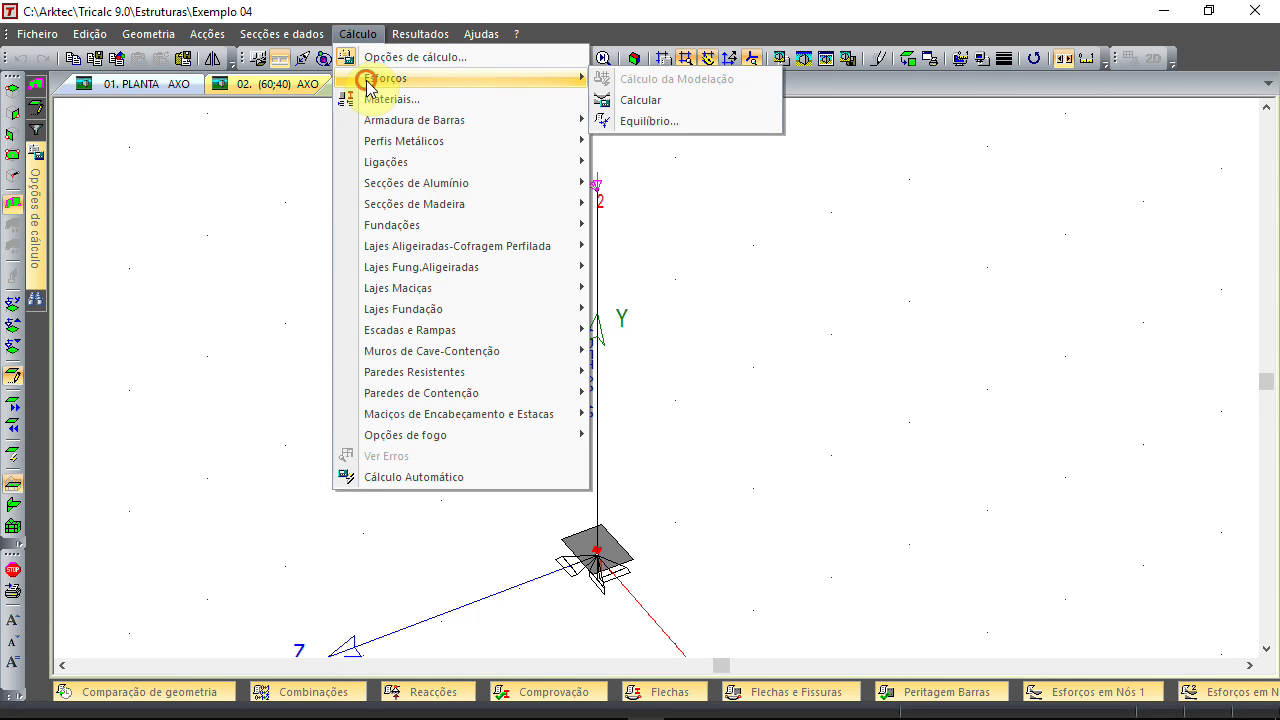
left_click(683, 100)
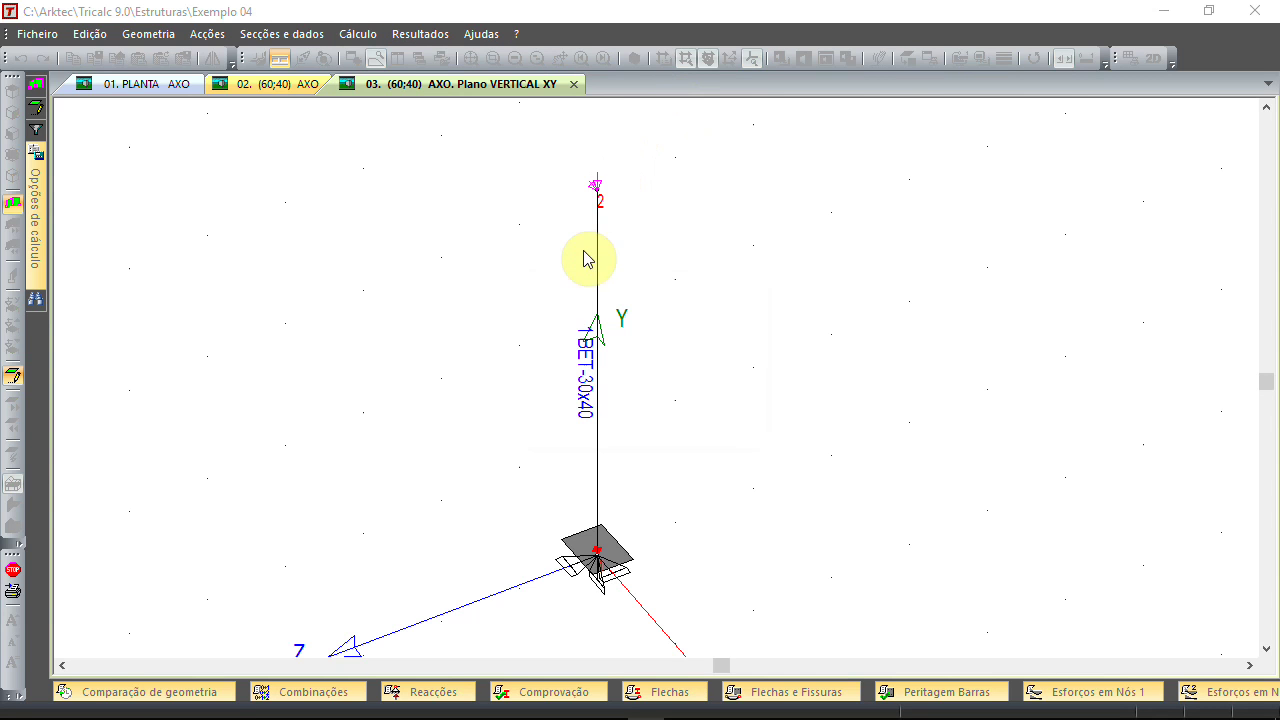
left_click(612, 413)
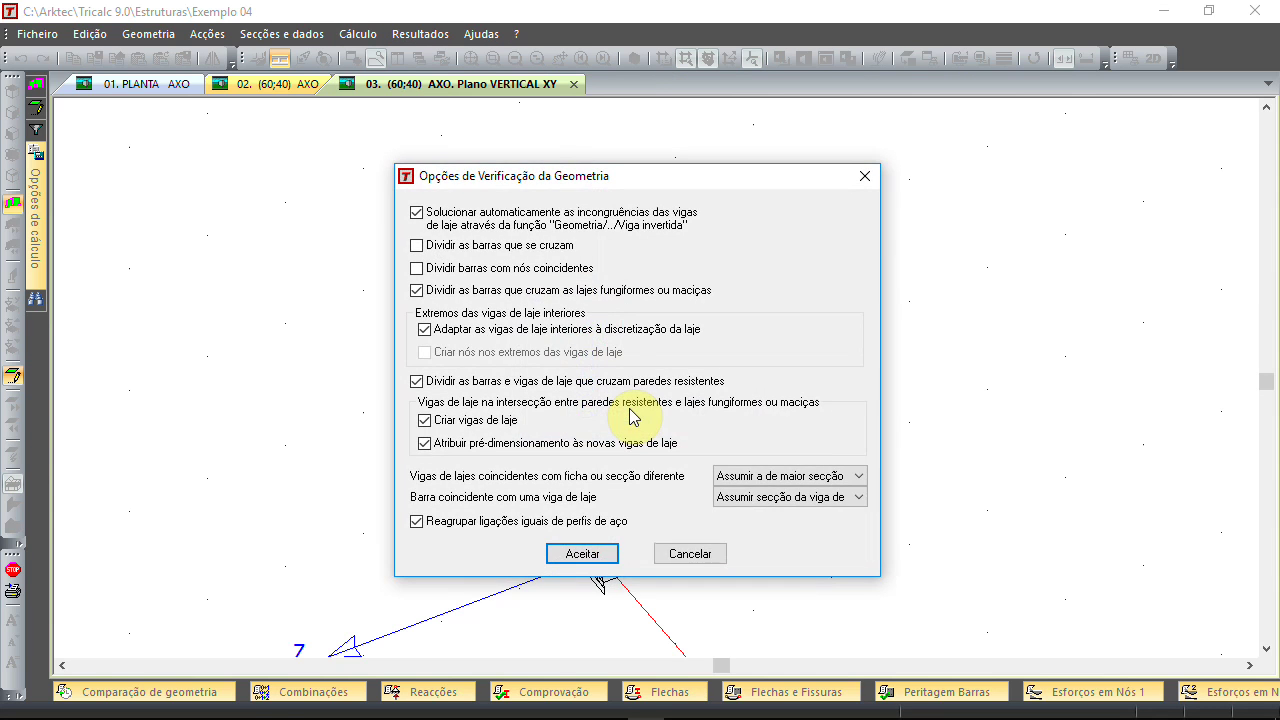
left_click(609, 553)
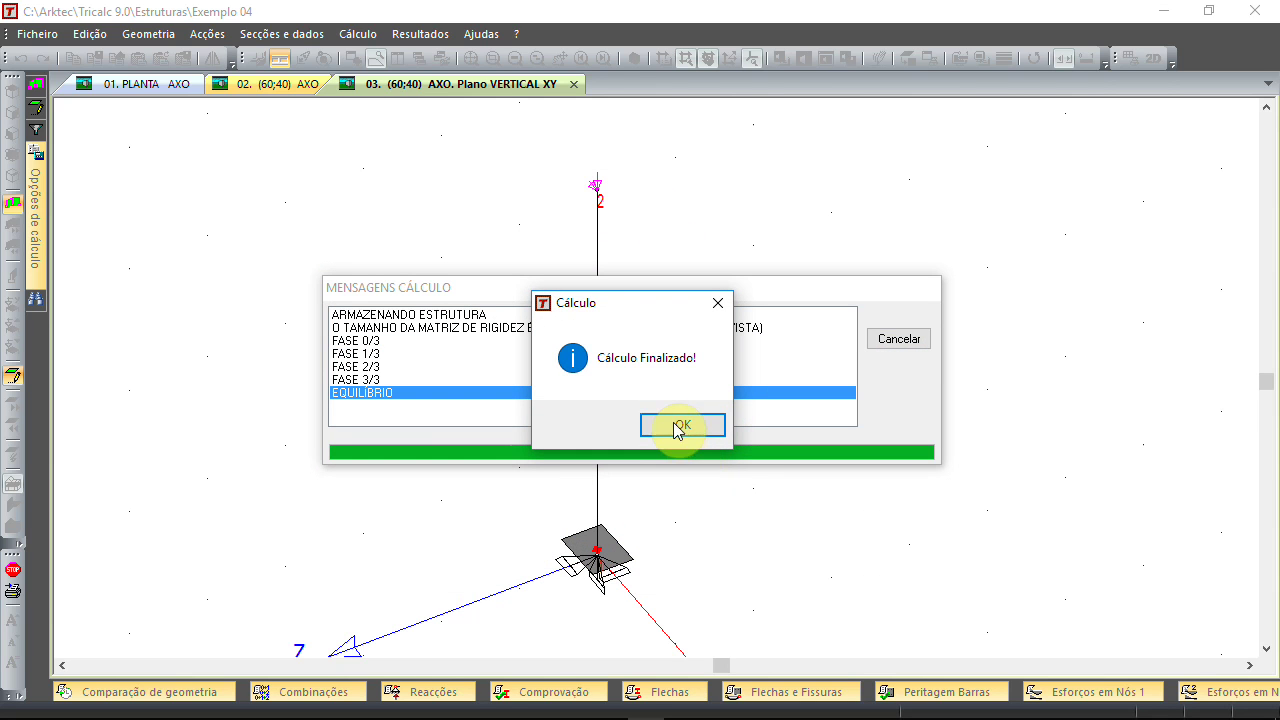
left_click(674, 424)
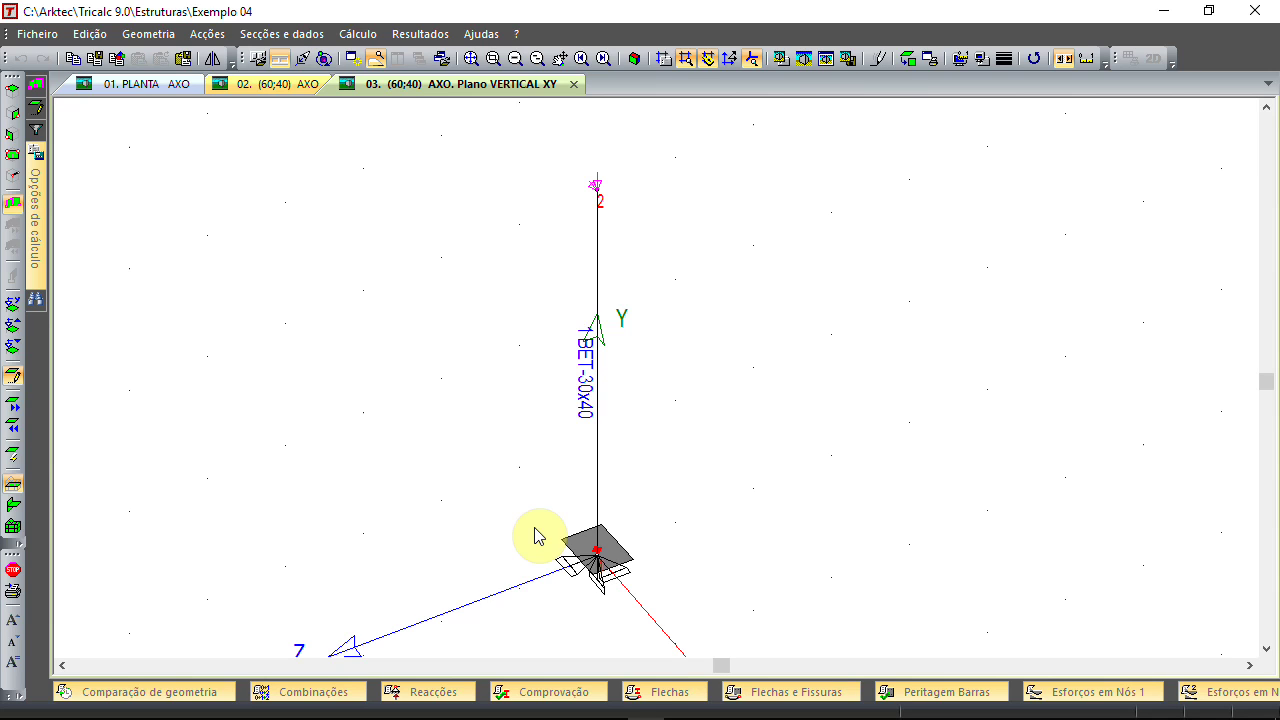
Calculate the bar reinforcement (Armadura de Barras), continuing without defined frames
left_click(357, 34)
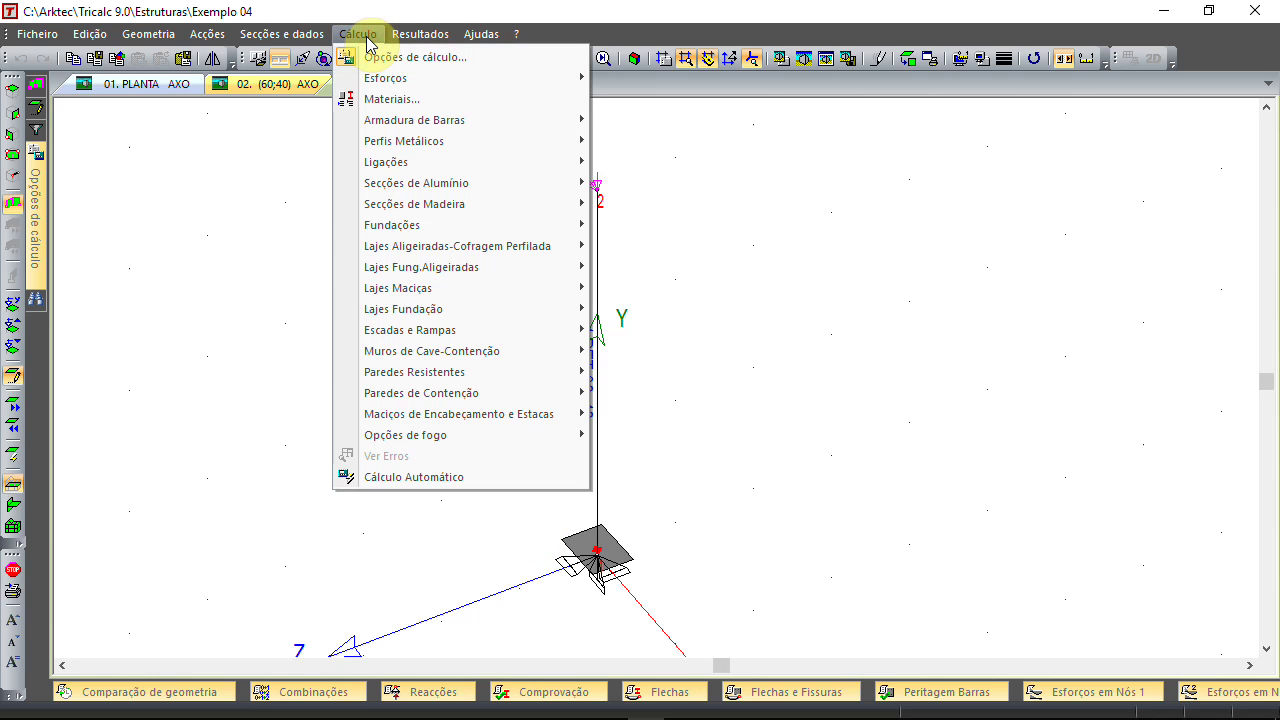
mouse_move(378, 119)
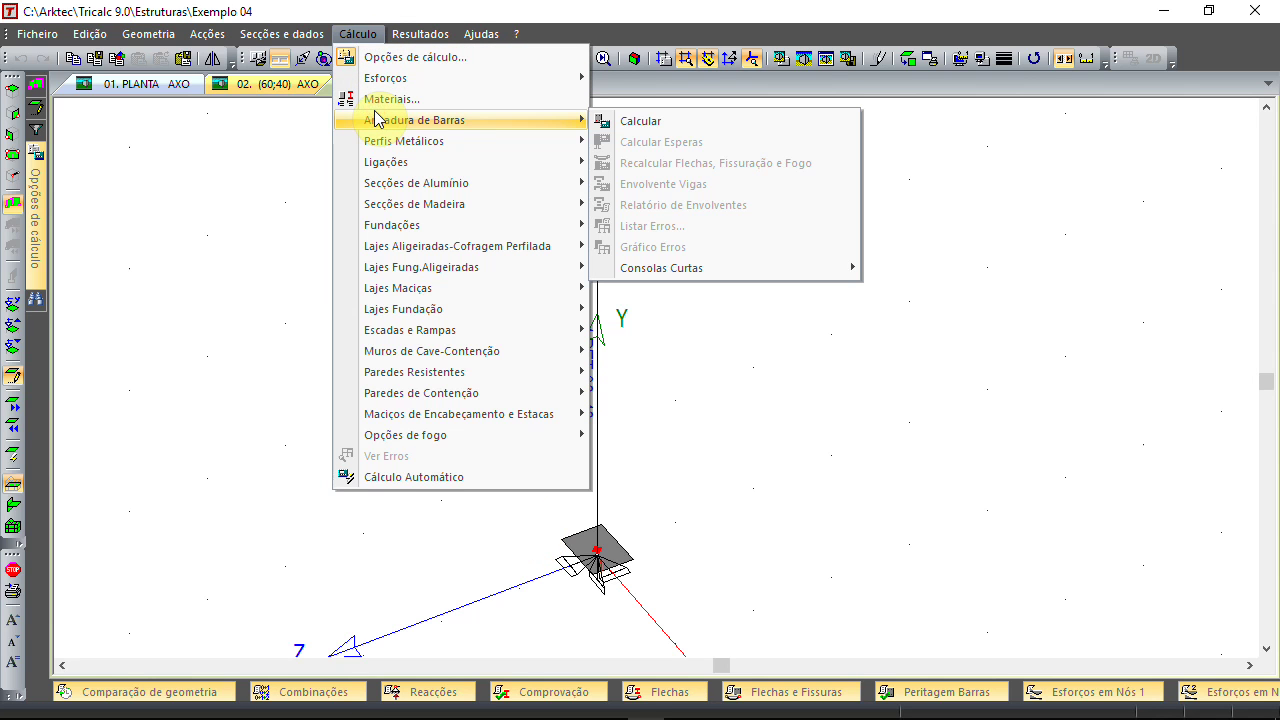
left_click(686, 121)
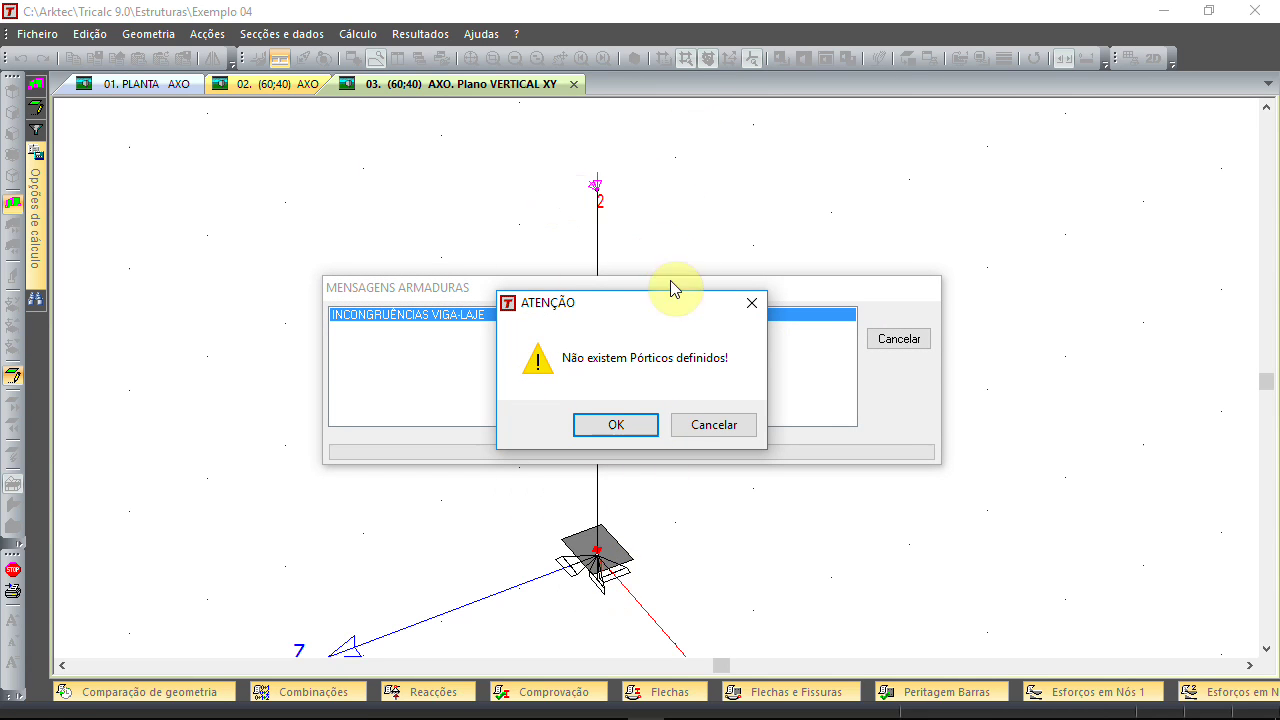
left_click(636, 426)
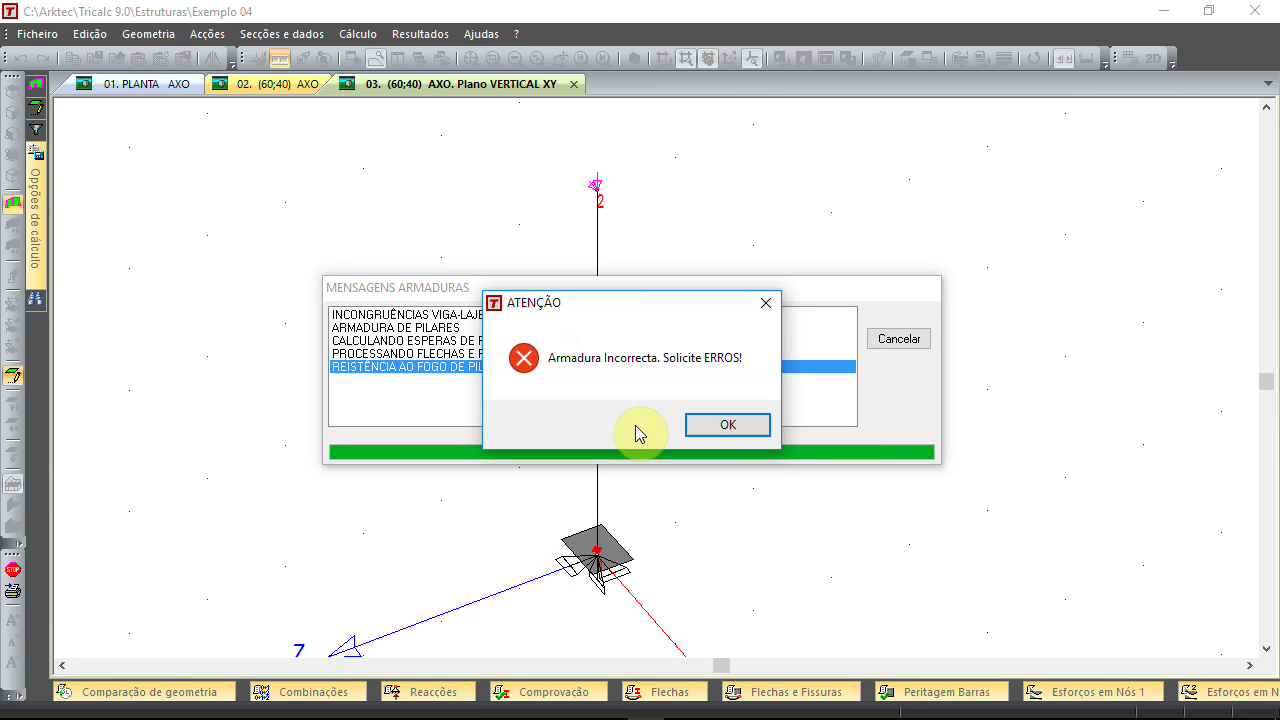
left_click(727, 428)
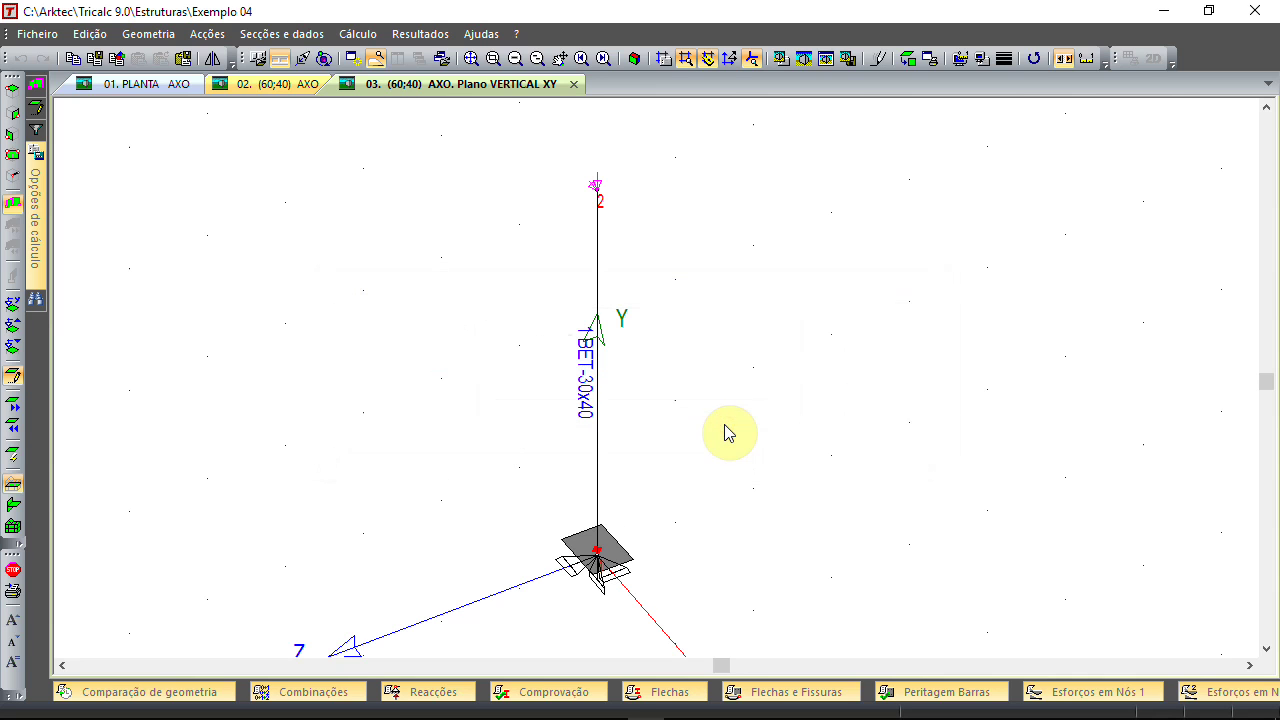
List the bar reinforcement errors, widen the report to read the pillar's full messages, and close it
left_click(362, 34)
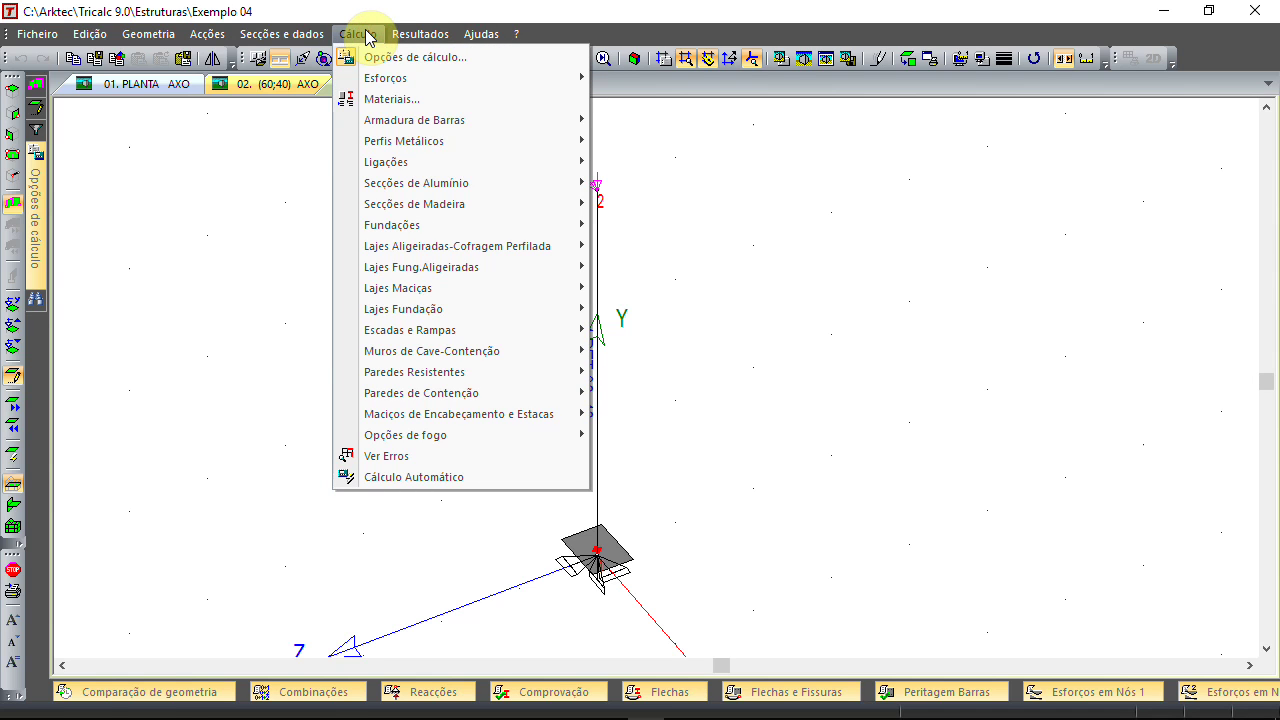
left_click(387, 122)
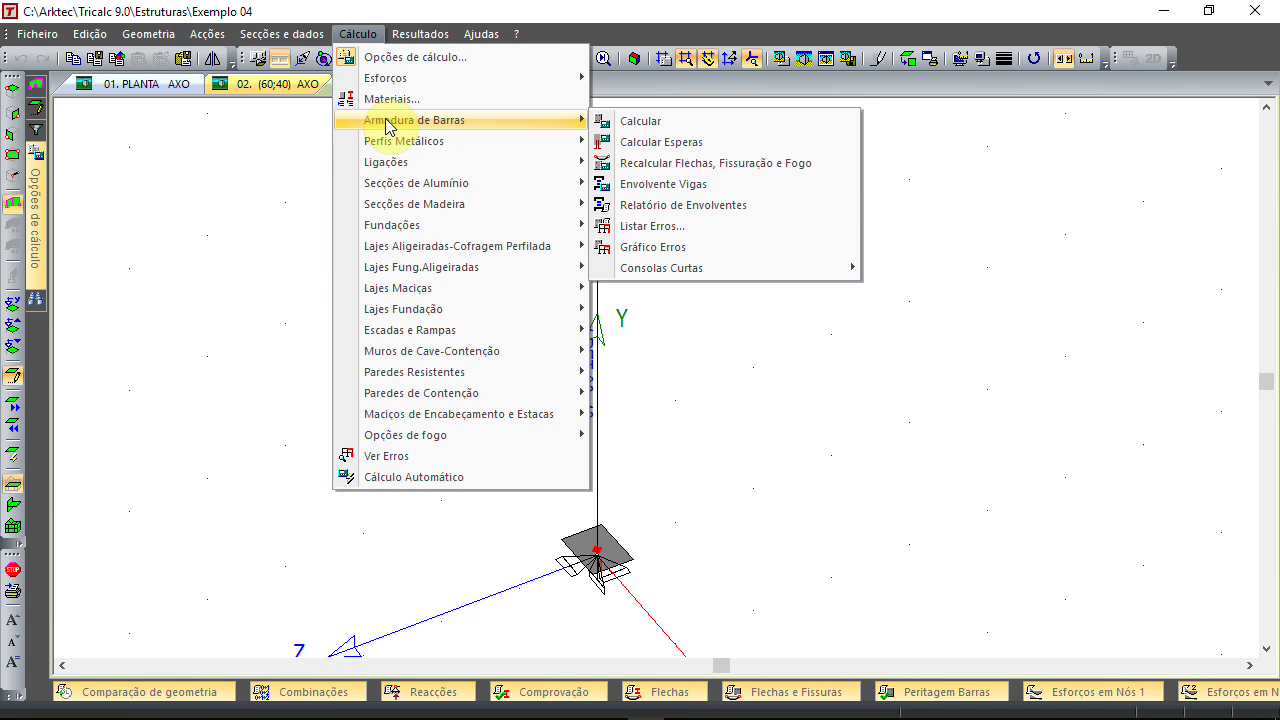
left_click(688, 229)
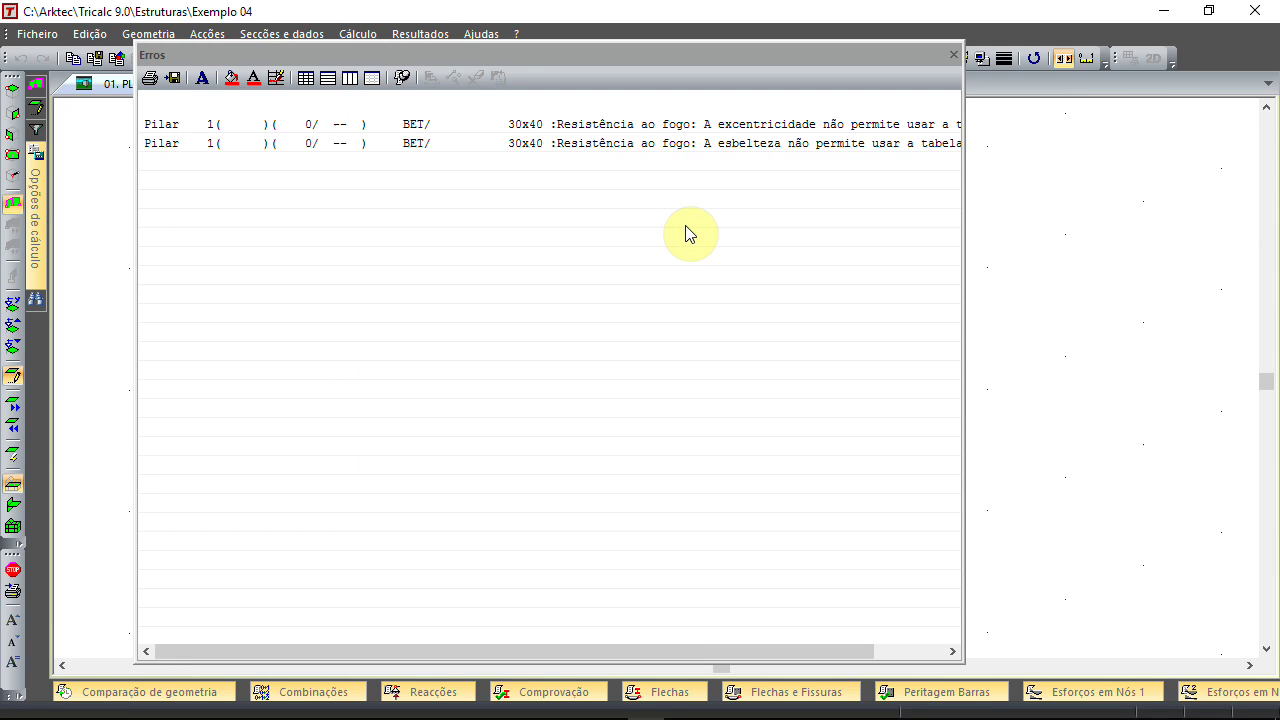
left_click_drag(965, 246, 1172, 248)
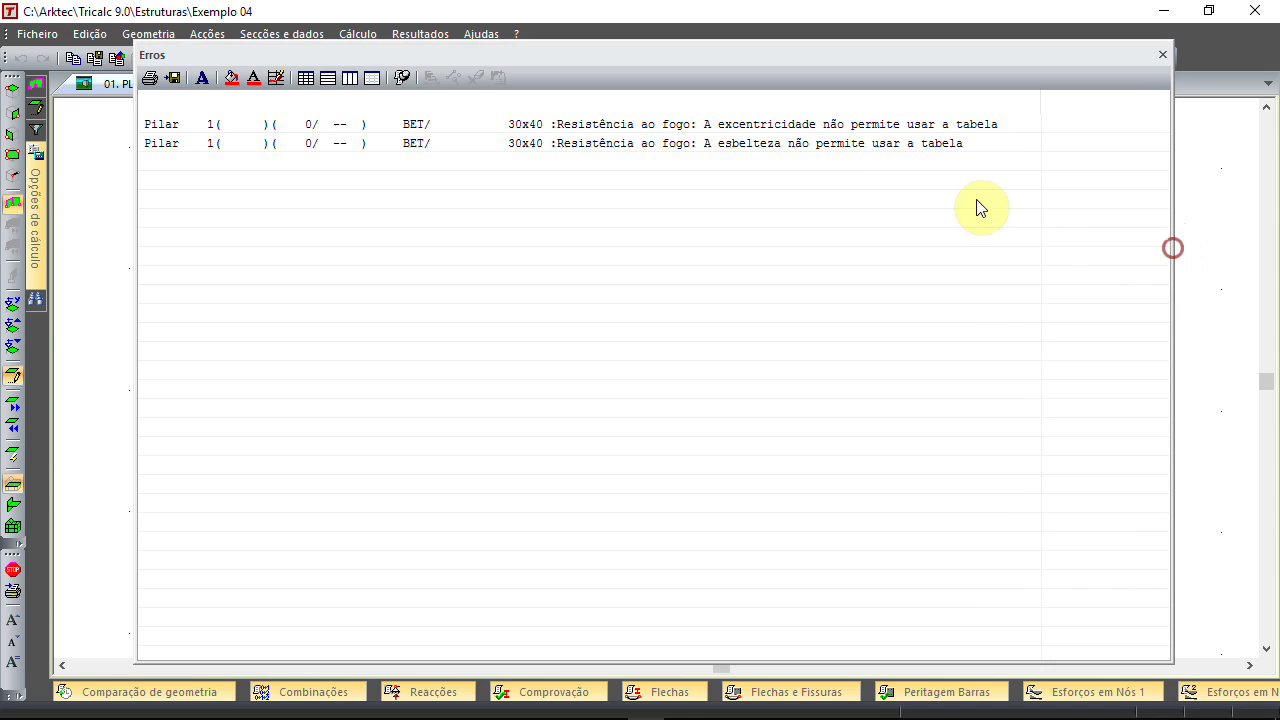
left_click(737, 124)
left_click(730, 148)
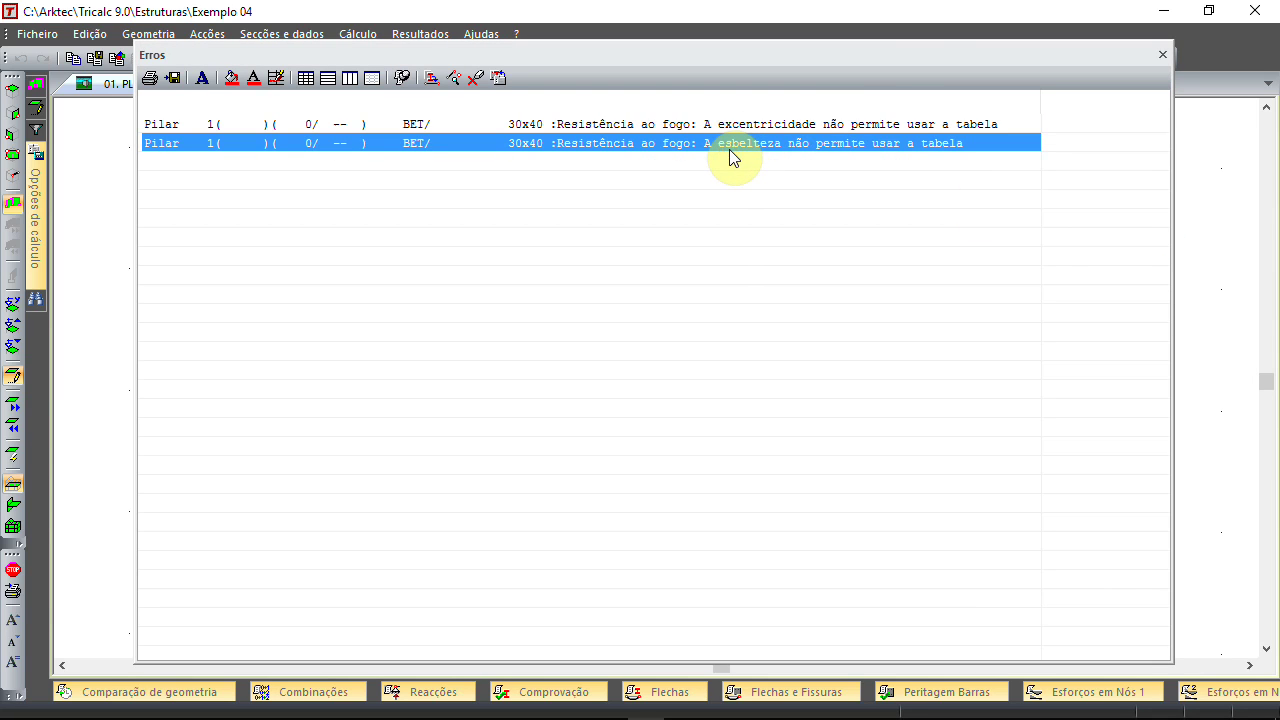
left_click(724, 124)
left_click(729, 148)
left_click(740, 126)
left_click(751, 145)
left_click(1163, 56)
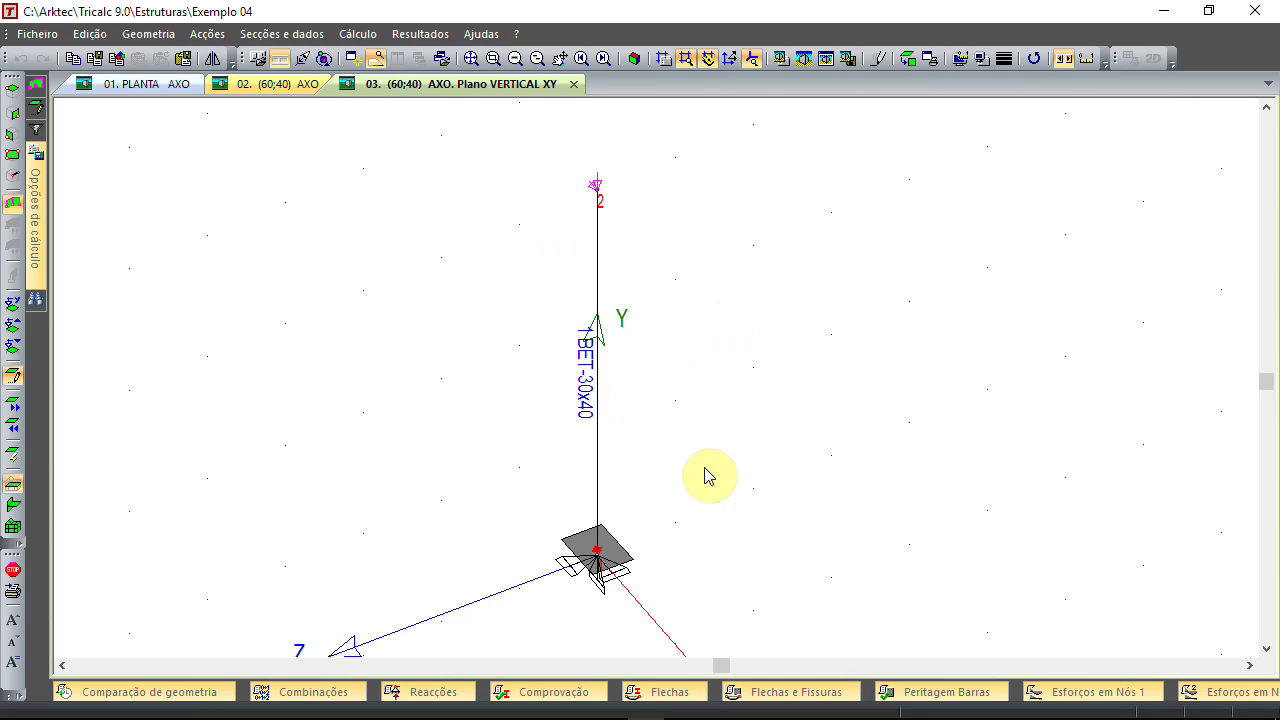
Render the column in 3D with its reinforcement, calculating the global fabrication table for it
mouse_move(619, 358)
middle_mouse_down()
mouse_move(577, 371)
mouse_move(612, 357)
middle_mouse_up()
scroll(608, 360, "up", 1)
scroll(607, 359, "down", 1)
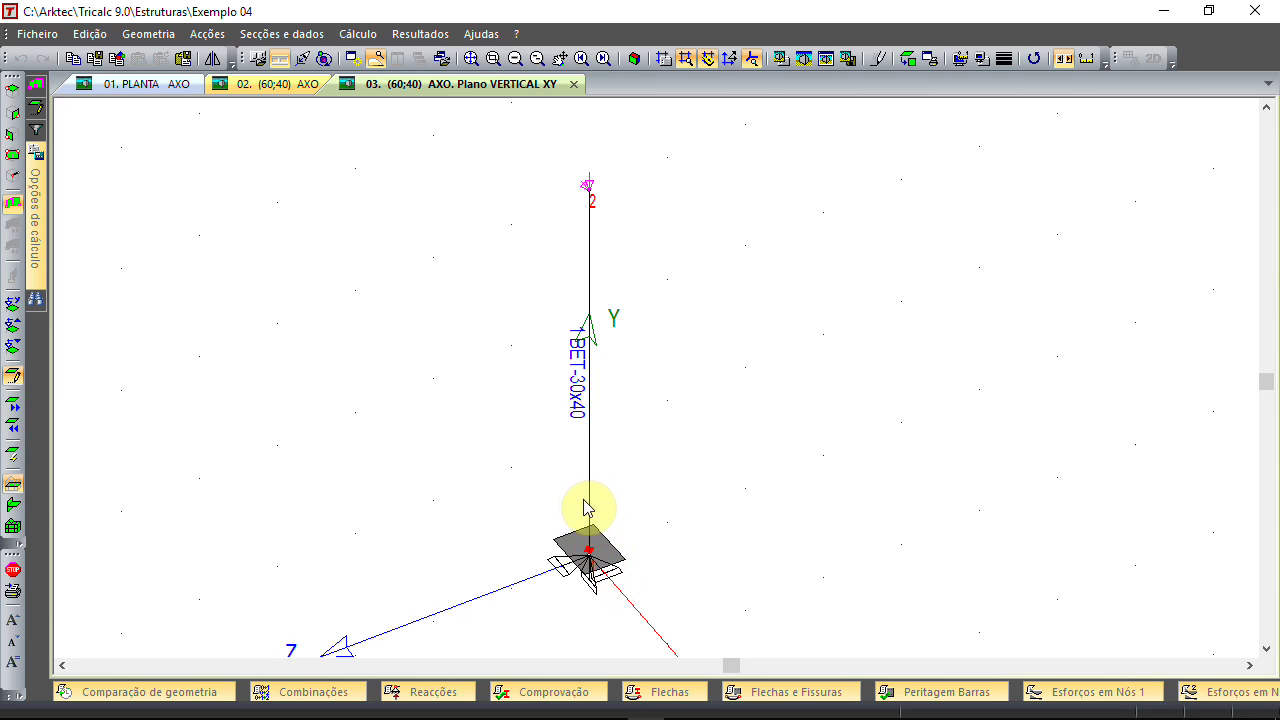
left_click(826, 60)
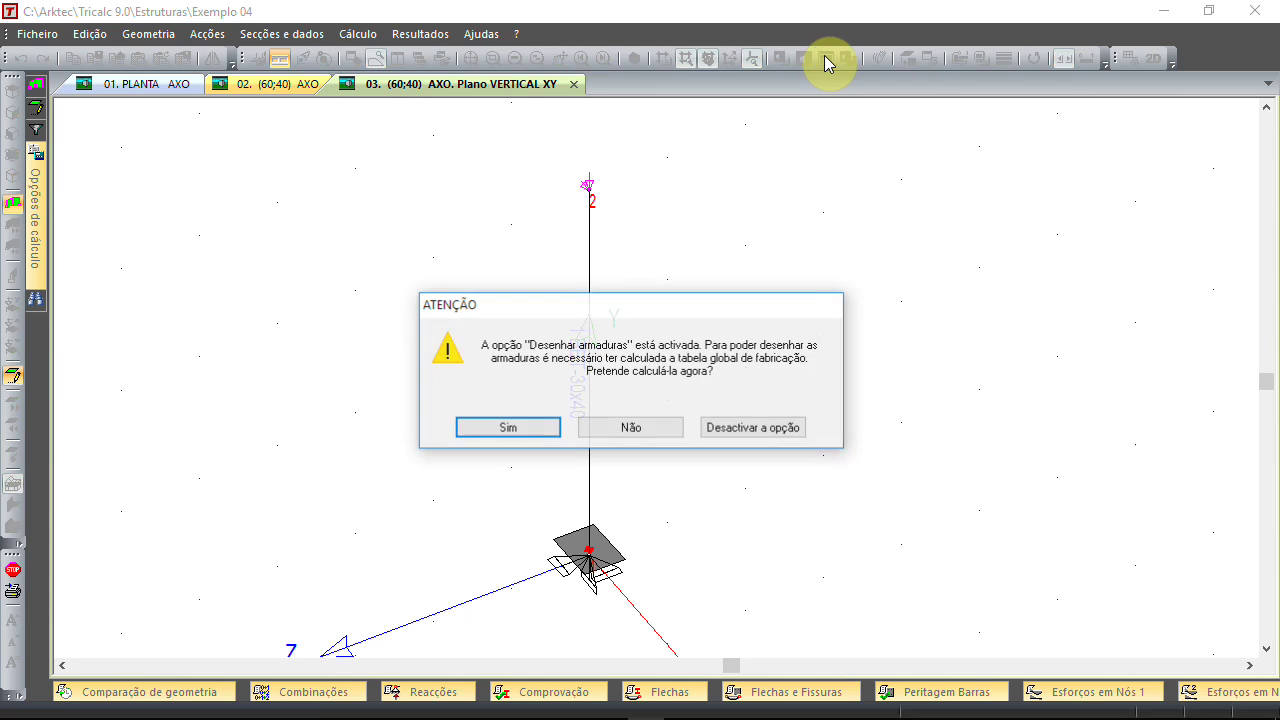
left_click(543, 427)
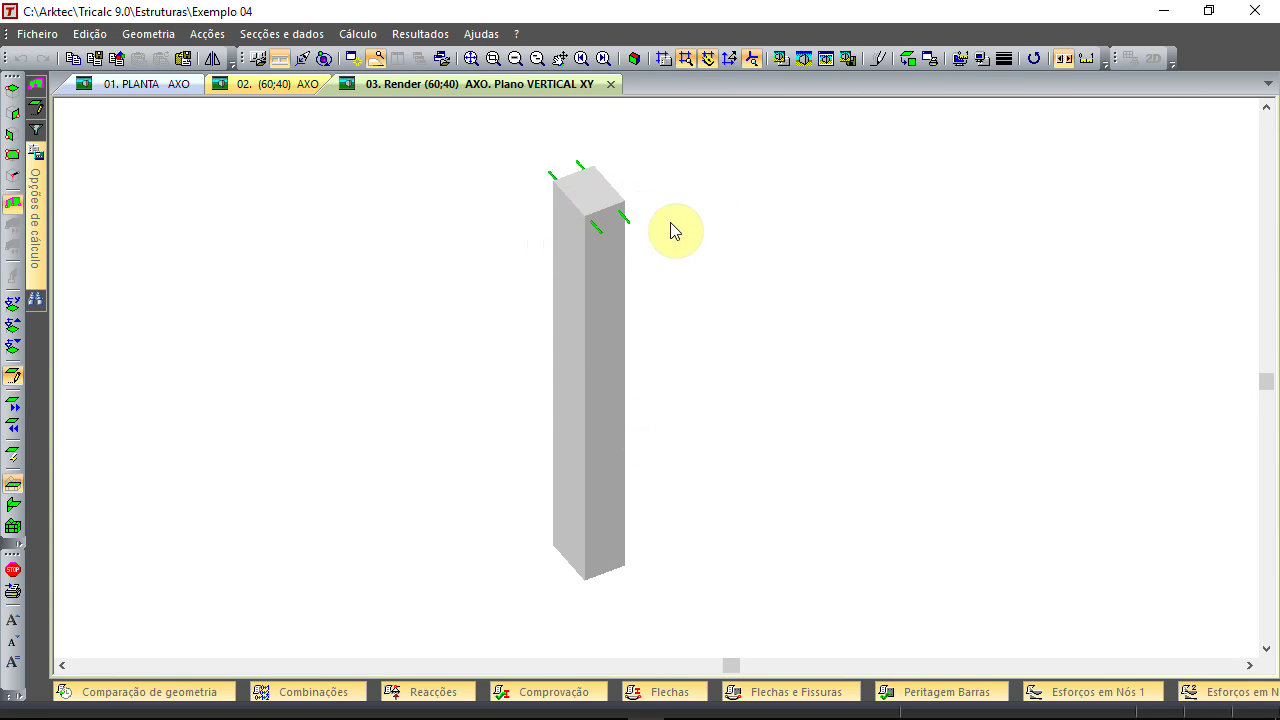
Turn on the wireframe model (Desenhar modelo arame) and edges (Desenhar arestas) in the render options
left_click(783, 60)
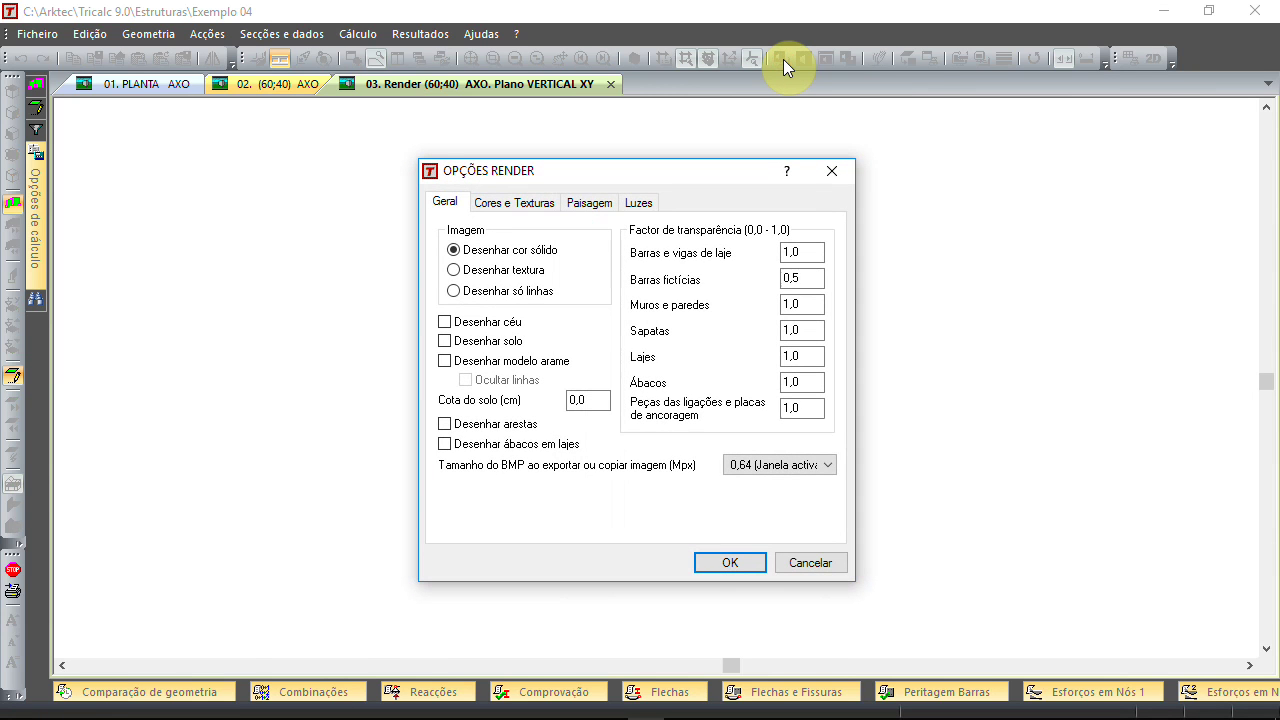
left_click(484, 362)
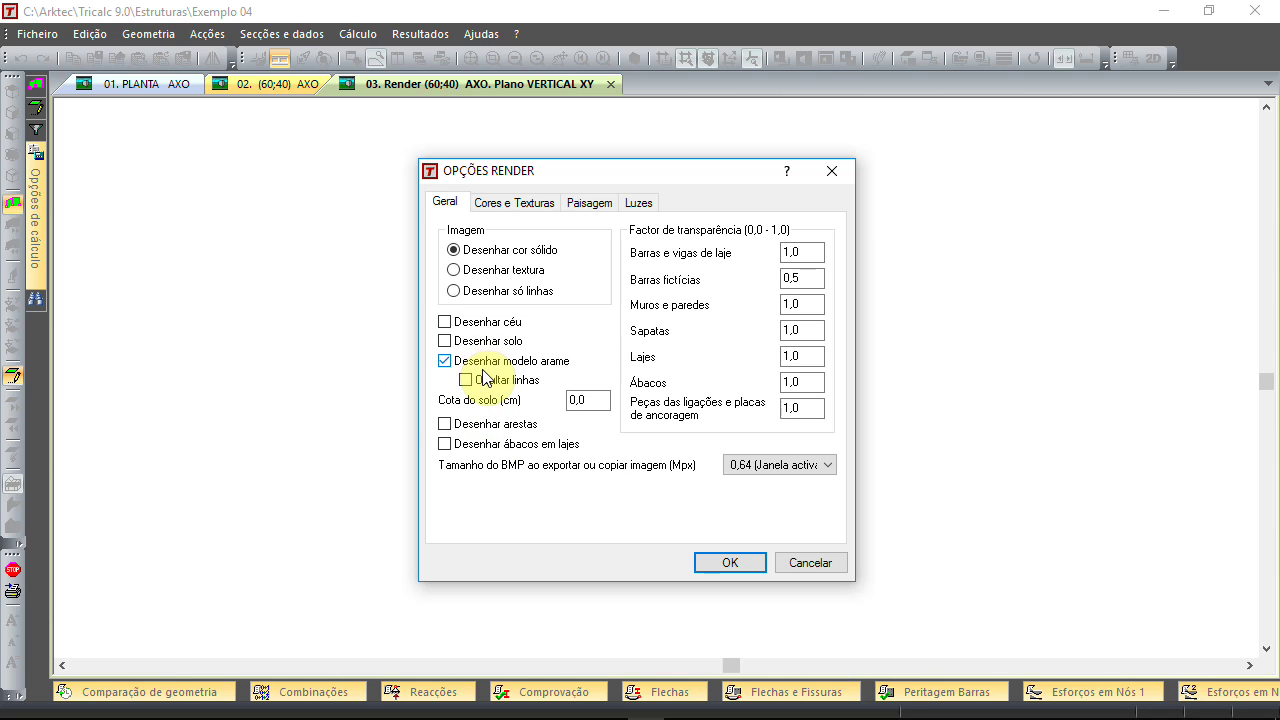
left_click(482, 424)
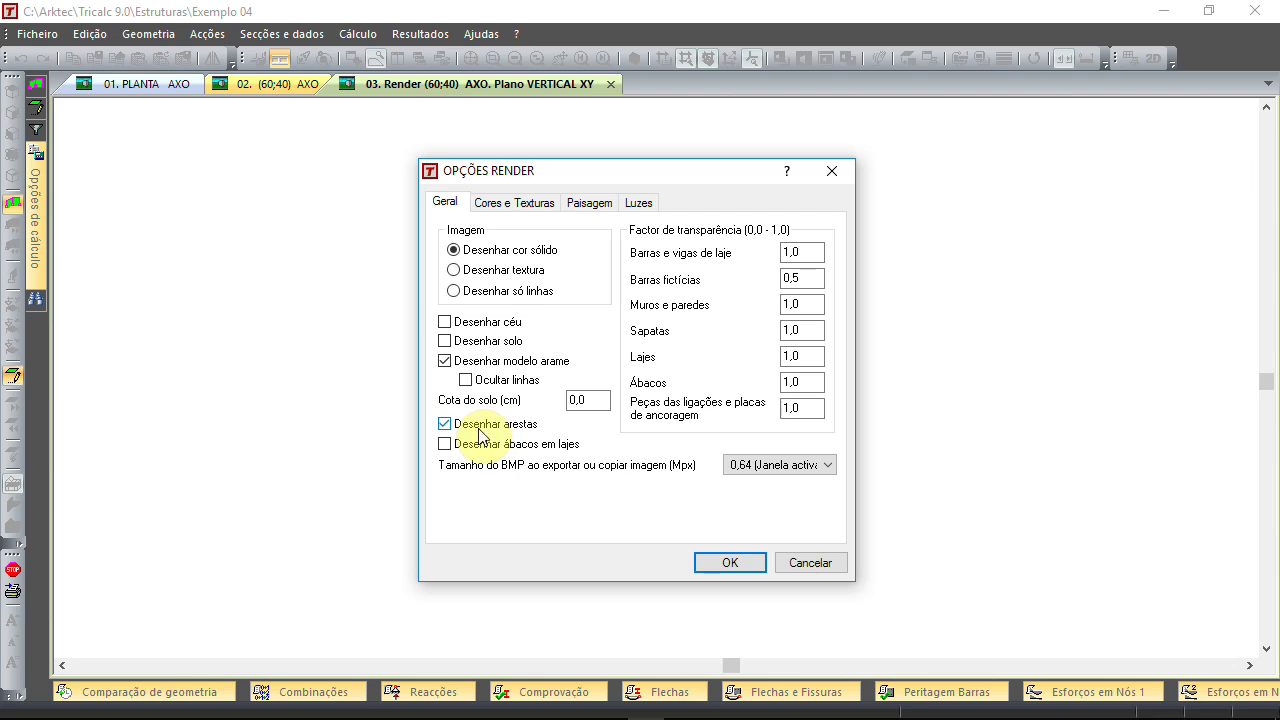
Set the transparency factor to 0,5 for bars, walls, footings, slabs, ábacos and connection parts, and apply the render options
left_click_drag(806, 253, 728, 252)
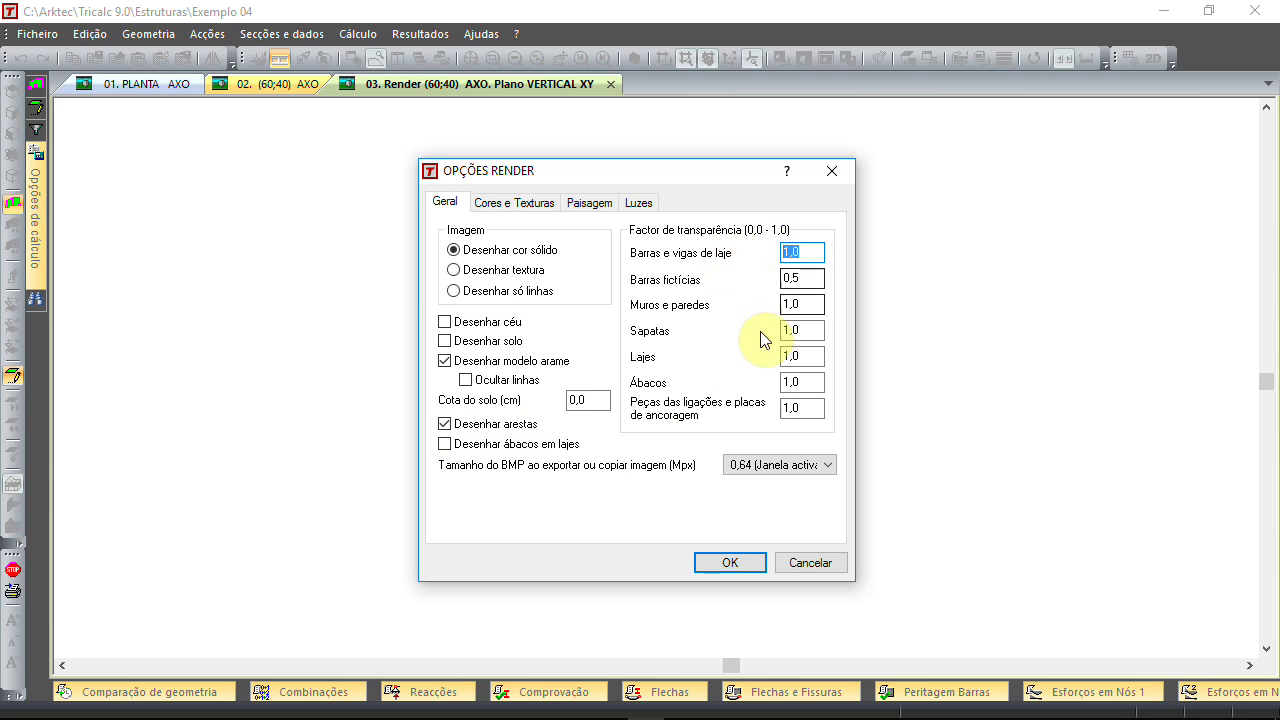
type("0,5")
left_click_drag(806, 304, 655, 302)
type("0,")
double_click(806, 330)
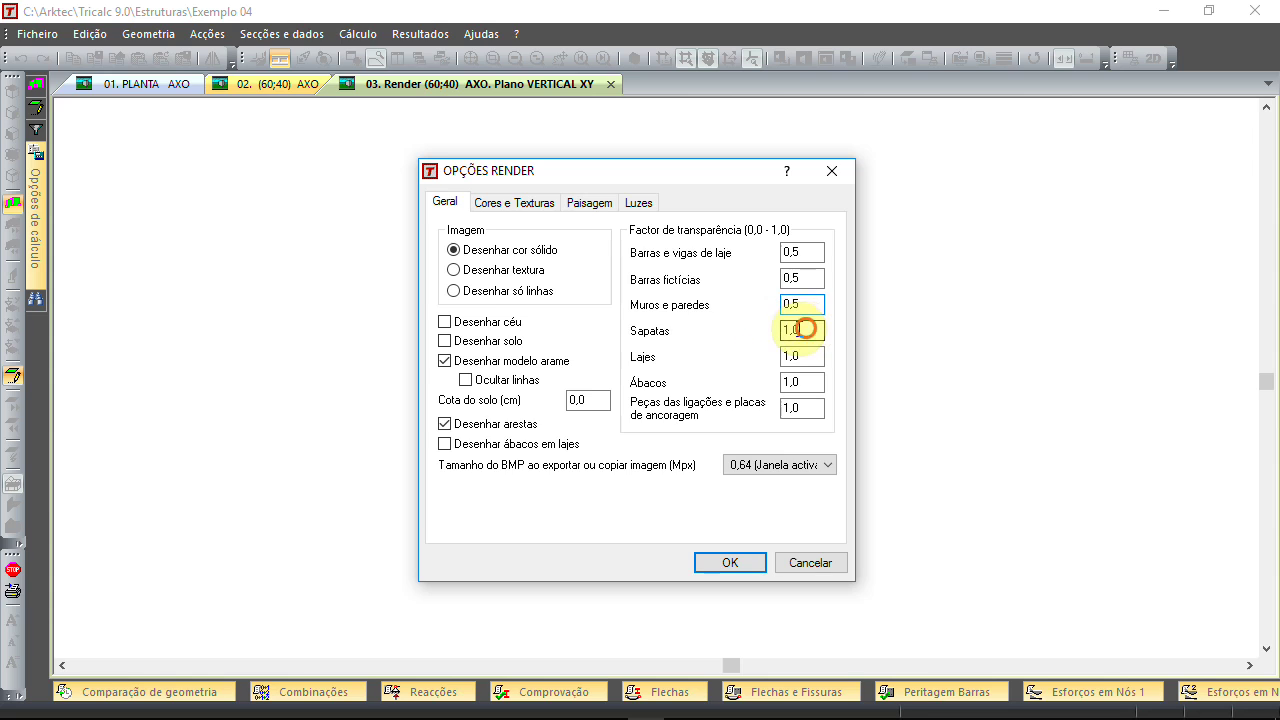
type("0,5")
key("Tab")
type("0")
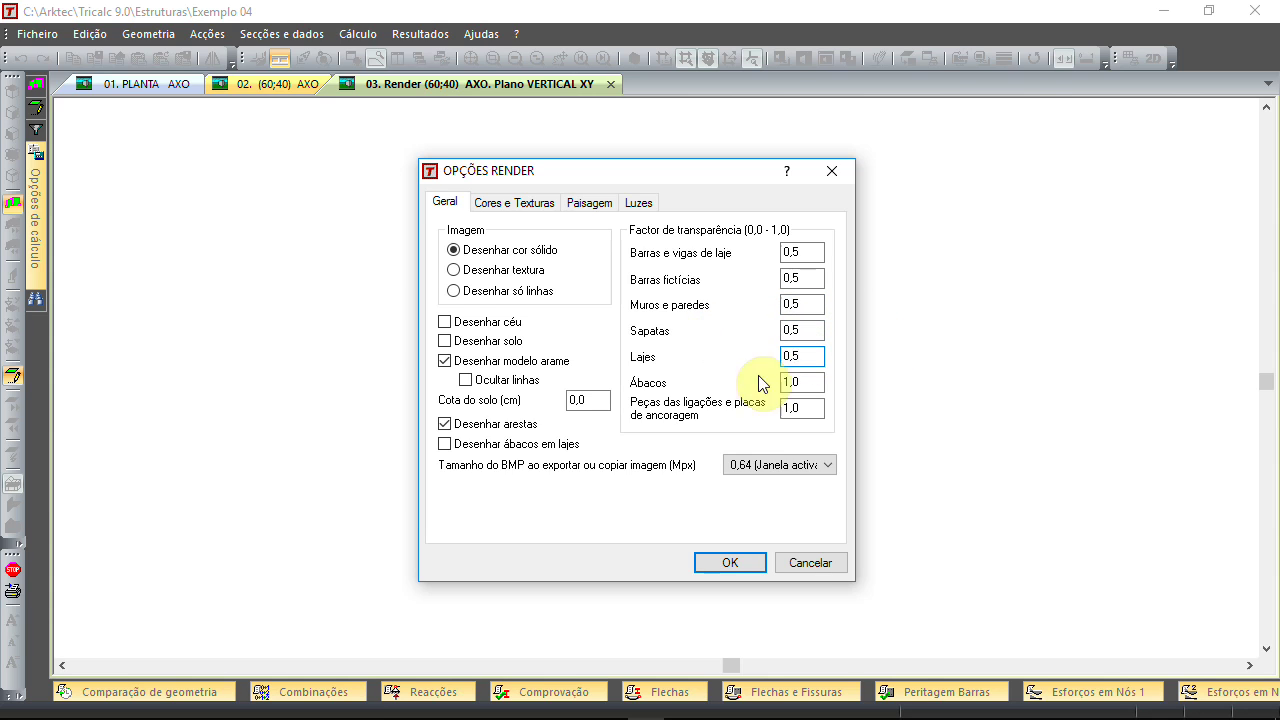
double_click(806, 383)
type("0,5")
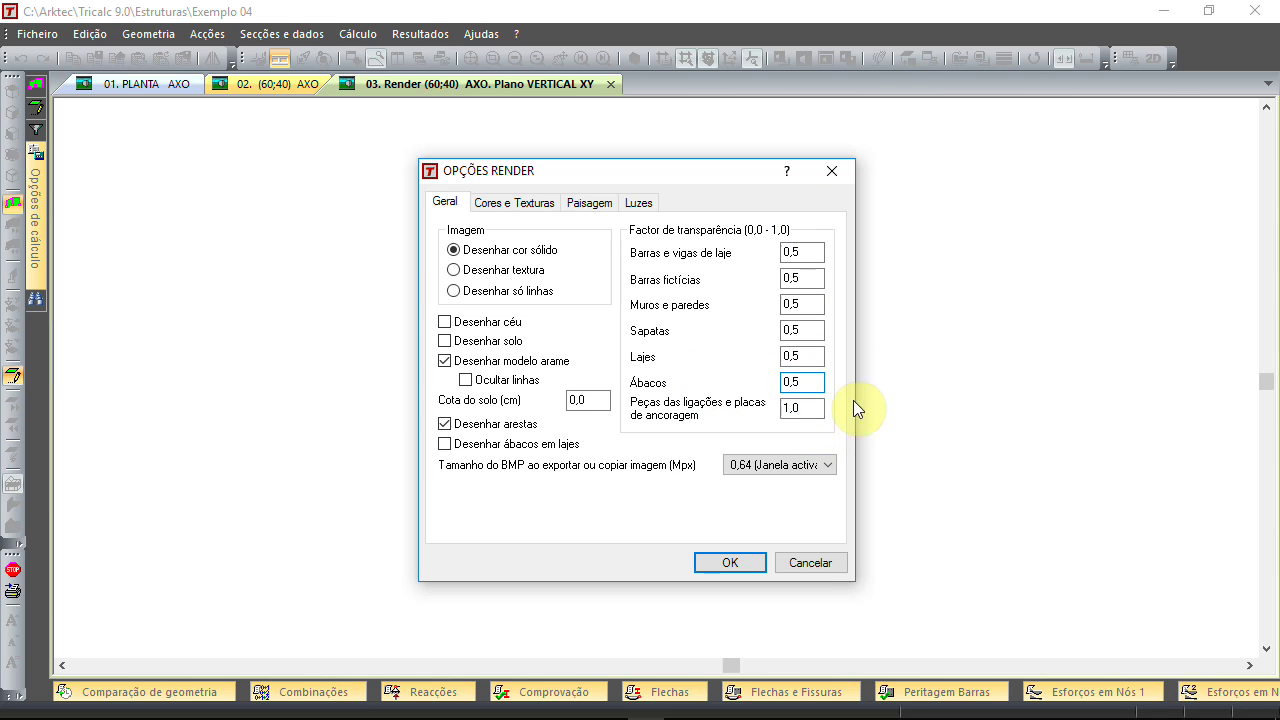
double_click(803, 408)
type("0,5")
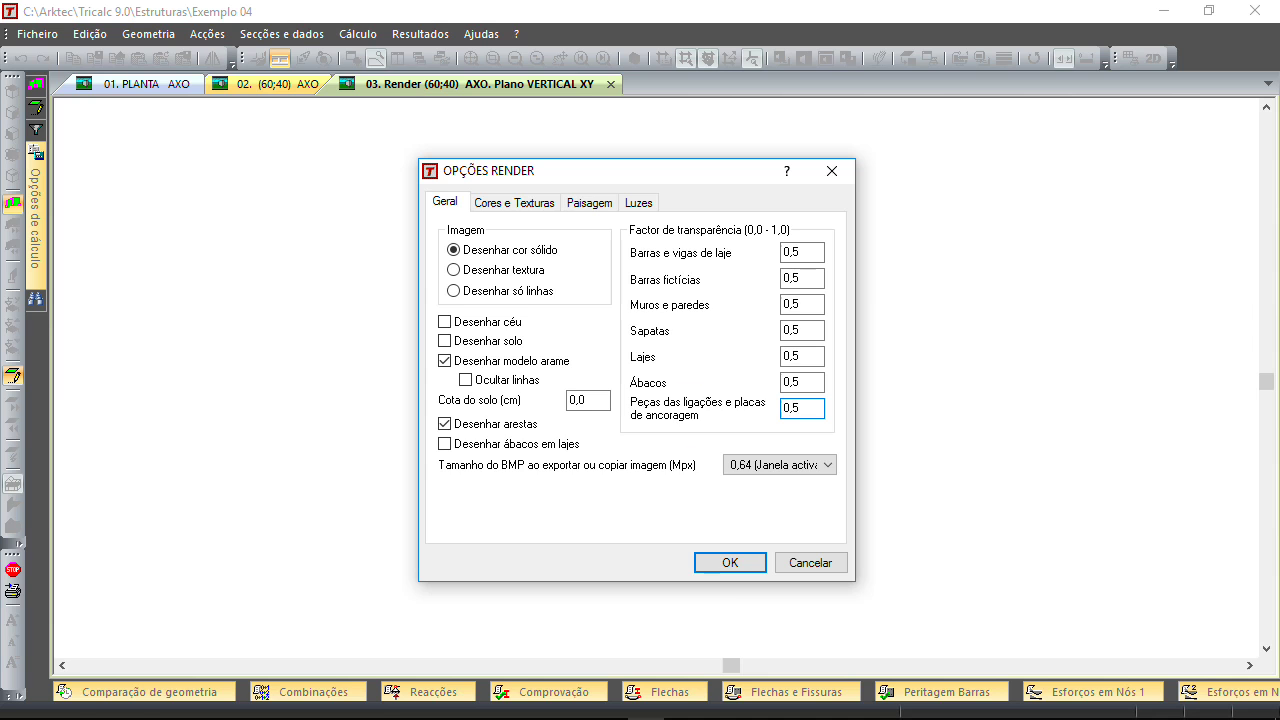
left_click(716, 562)
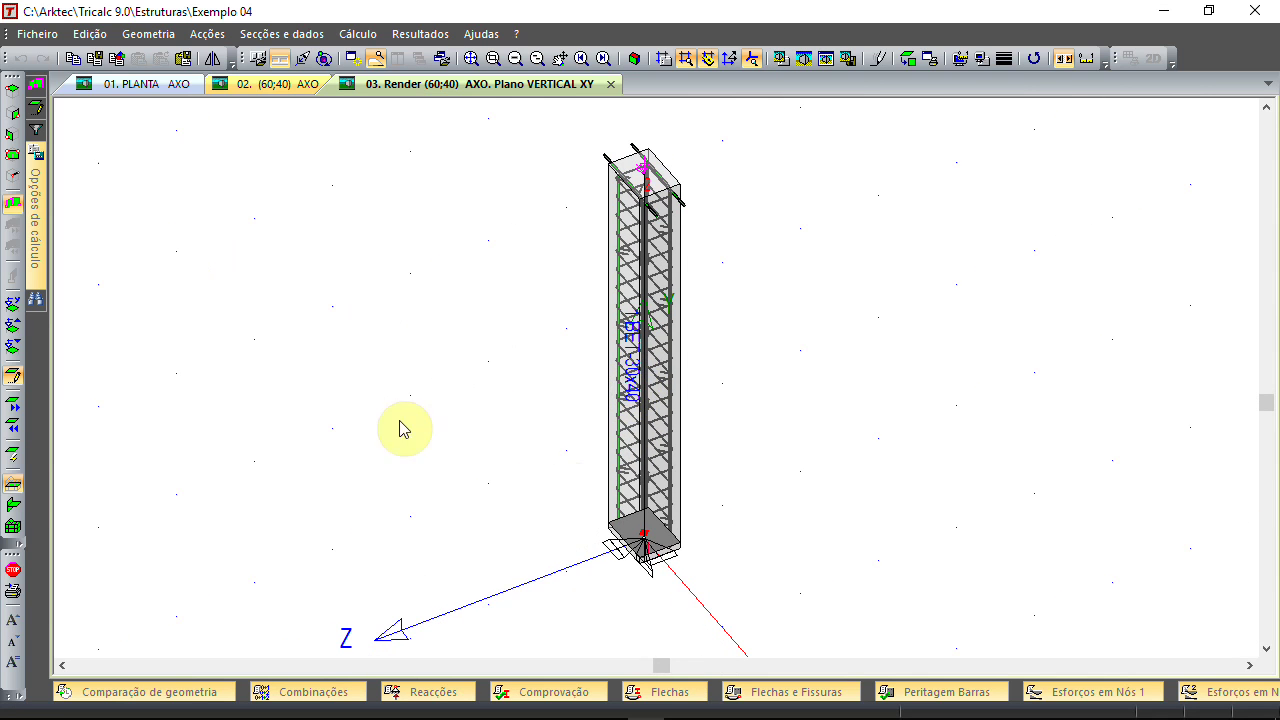
Orbit the rendered column to examine its bars and stirrups from another side, and fit the whole column in view
scroll(640, 515, "up", 5)
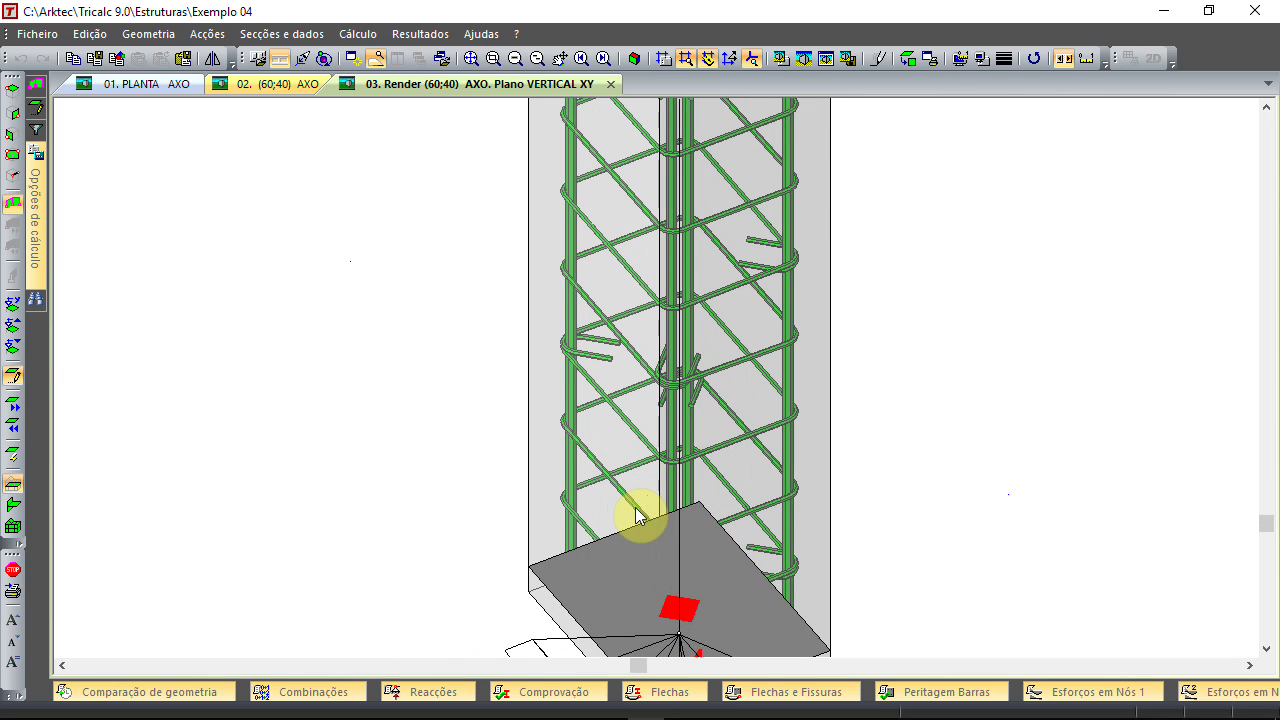
scroll(700, 435, "down", 3)
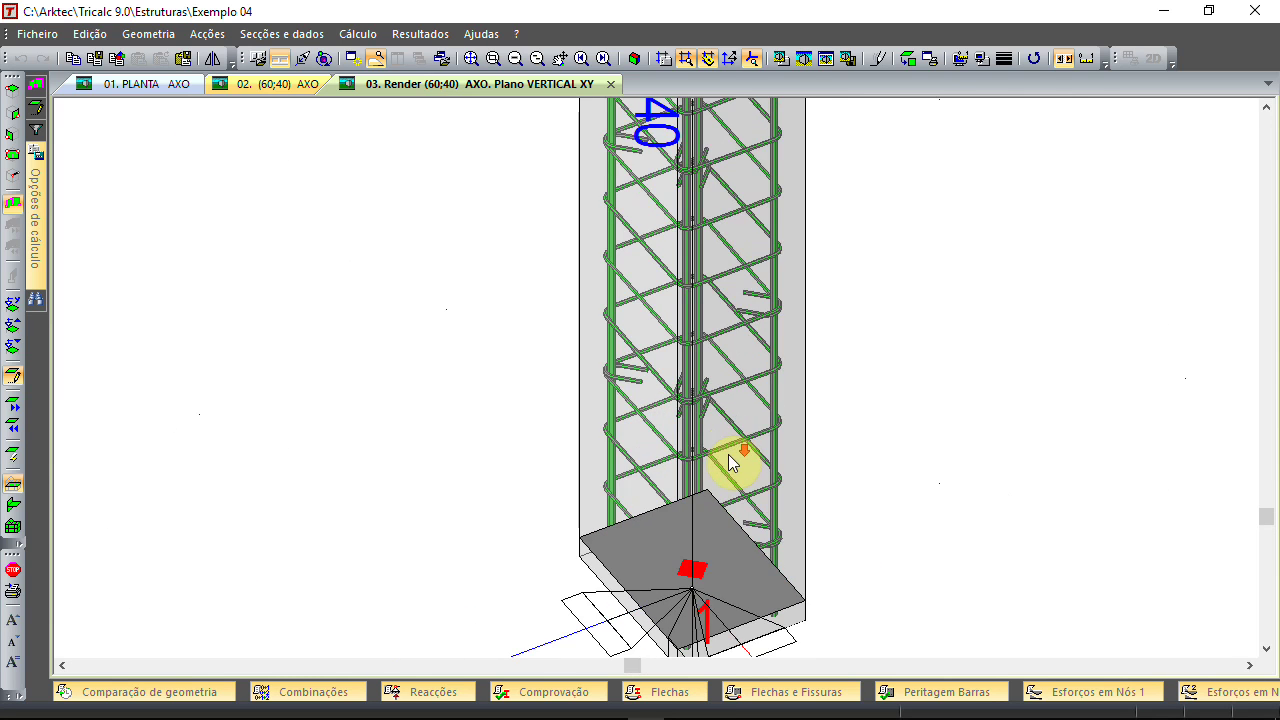
scroll(682, 440, "up", 2)
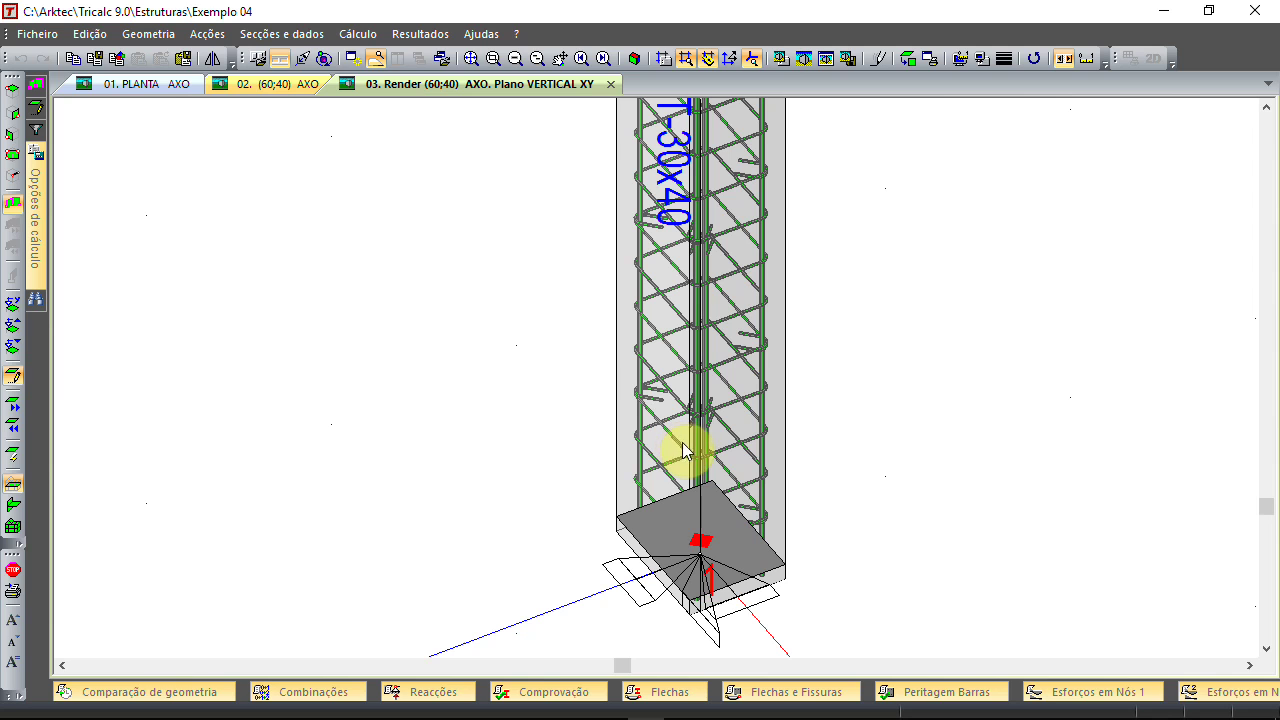
left_click(324, 58)
mouse_move(620, 409)
left_mouse_down()
mouse_move(668, 410)
mouse_move(678, 378)
mouse_move(612, 405)
mouse_move(543, 391)
mouse_move(543, 406)
mouse_move(551, 386)
mouse_move(674, 409)
left_mouse_up()
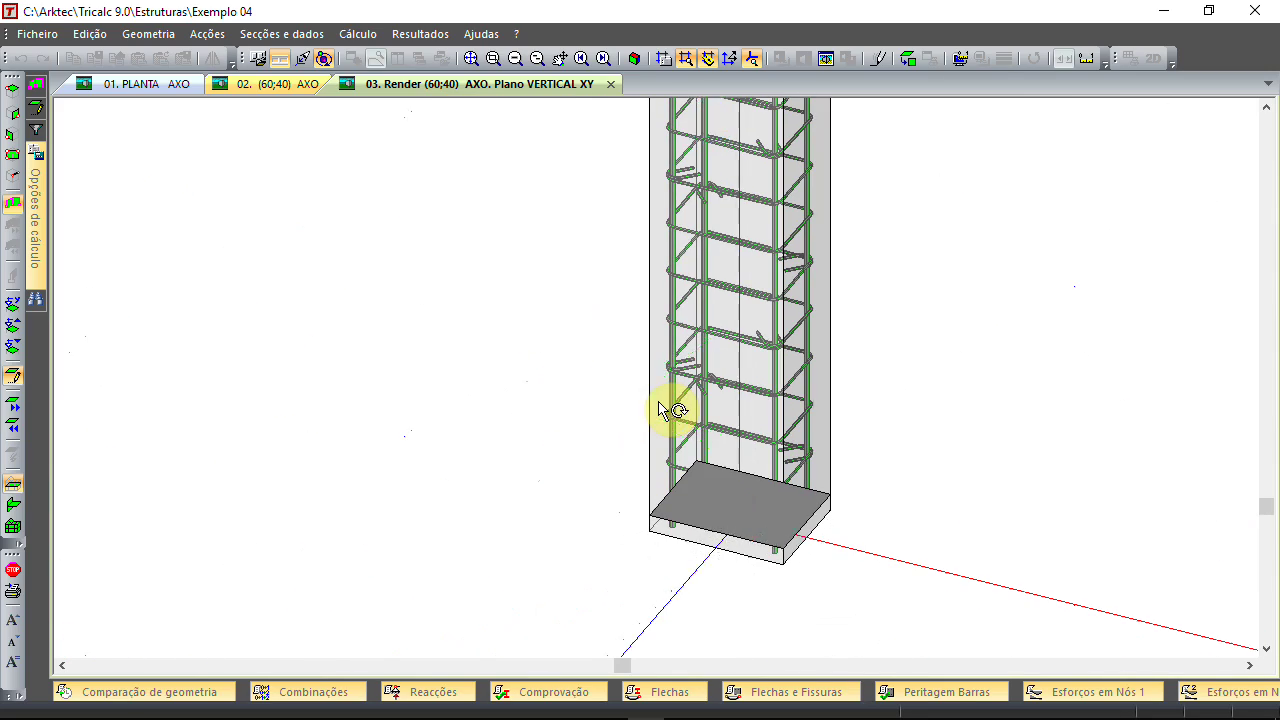
left_click(470, 58)
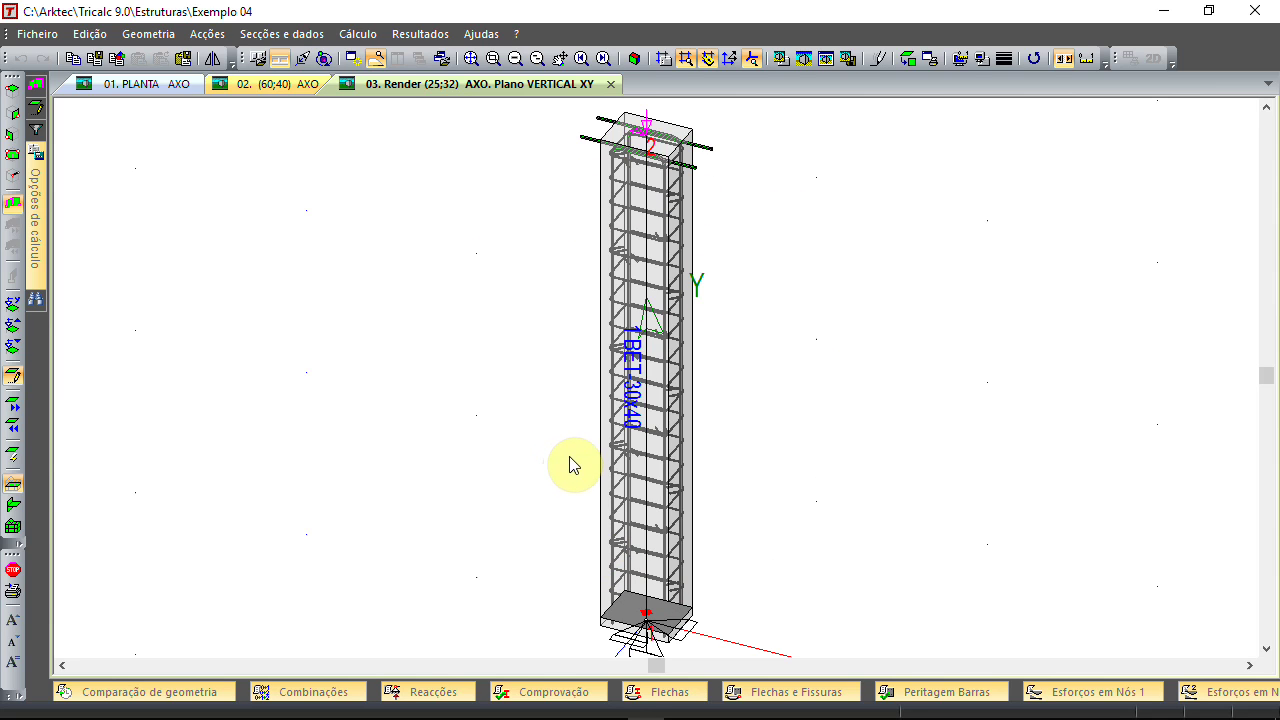
Display the pillar reinforcement schedule (Quadro Pilares)
left_click(421, 35)
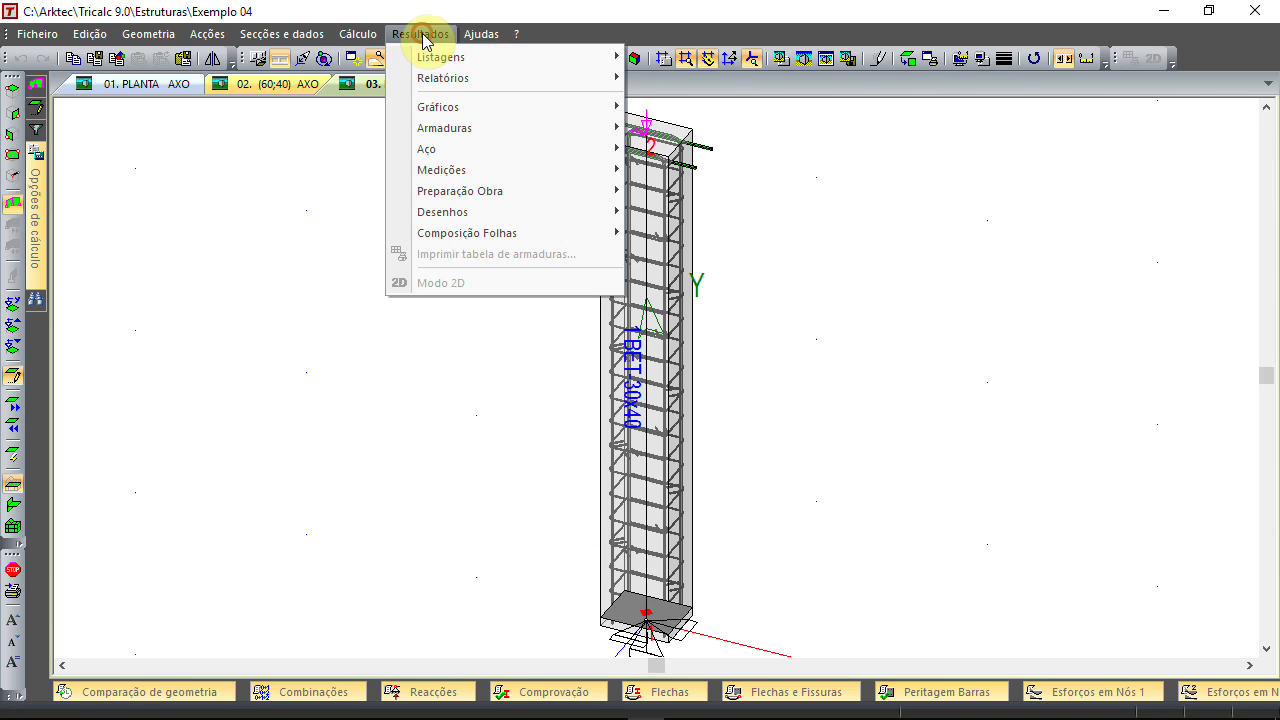
left_click(447, 130)
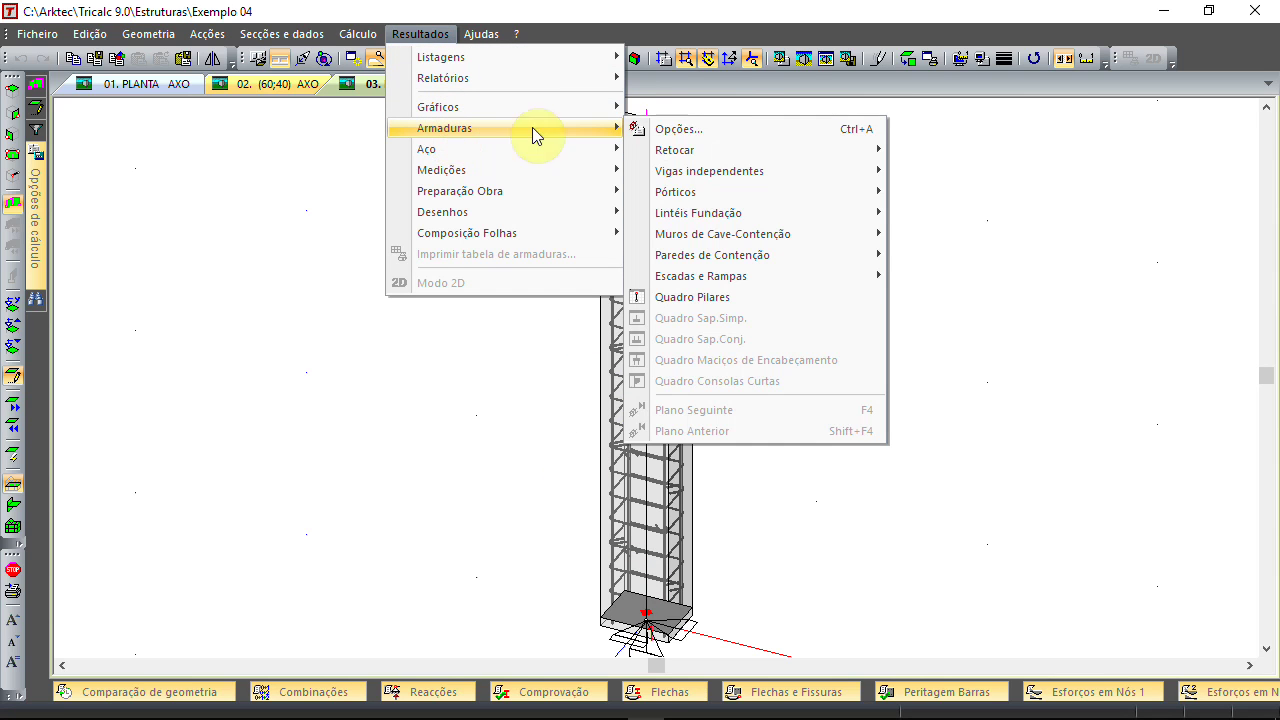
left_click(767, 302)
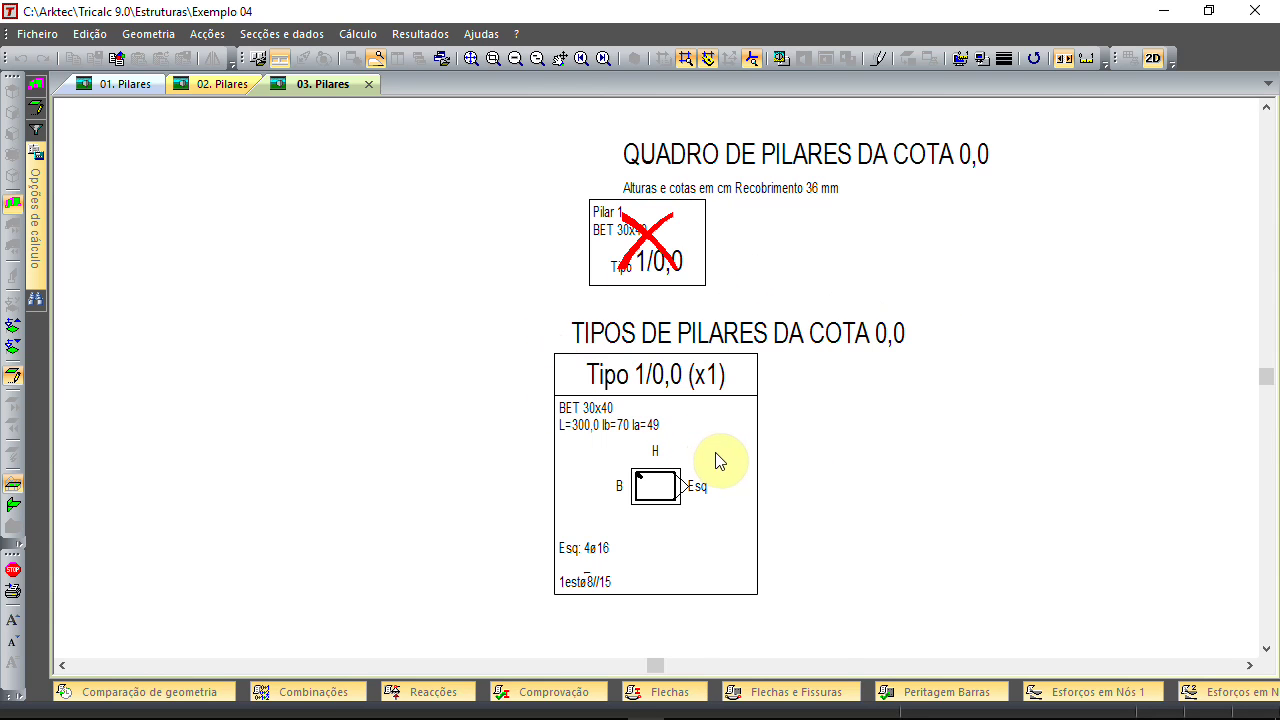
Set the pillar schedule's reinforcement options to draw the complete structure (Estrutura completa) instead of by level
right_click(443, 185)
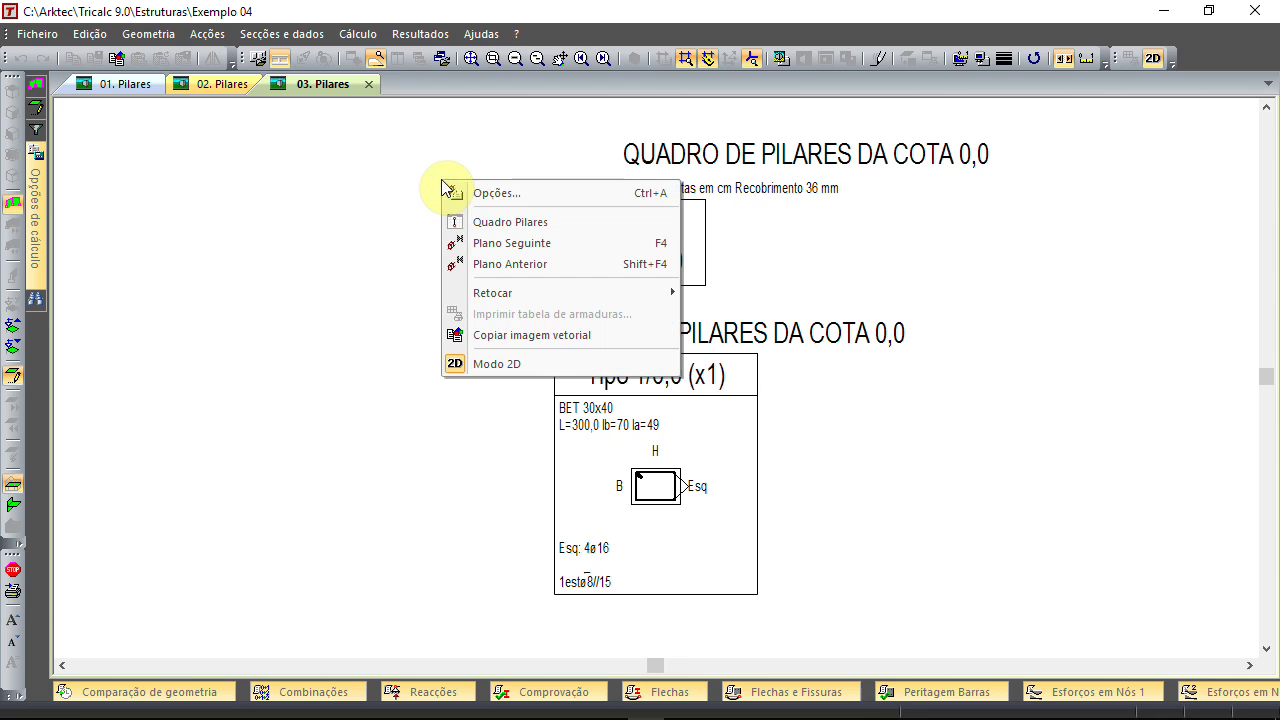
left_click(496, 192)
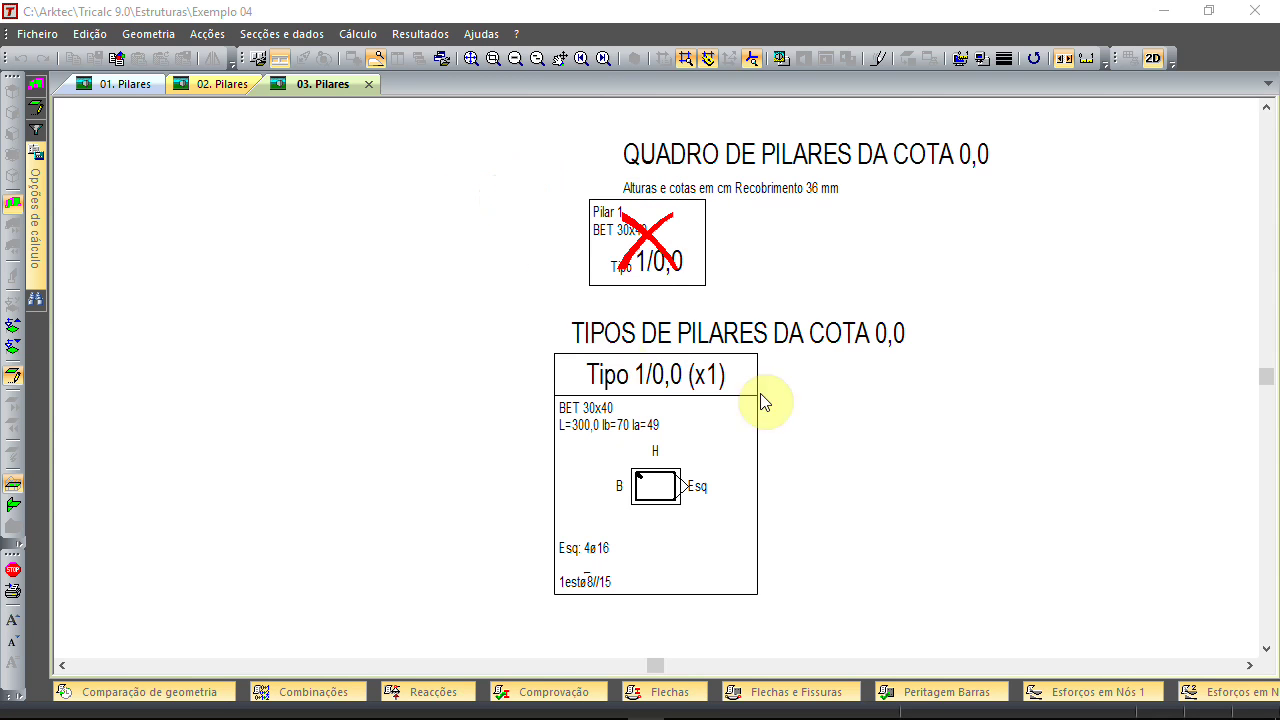
left_click_drag(763, 118, 462, 140)
left_click(370, 189)
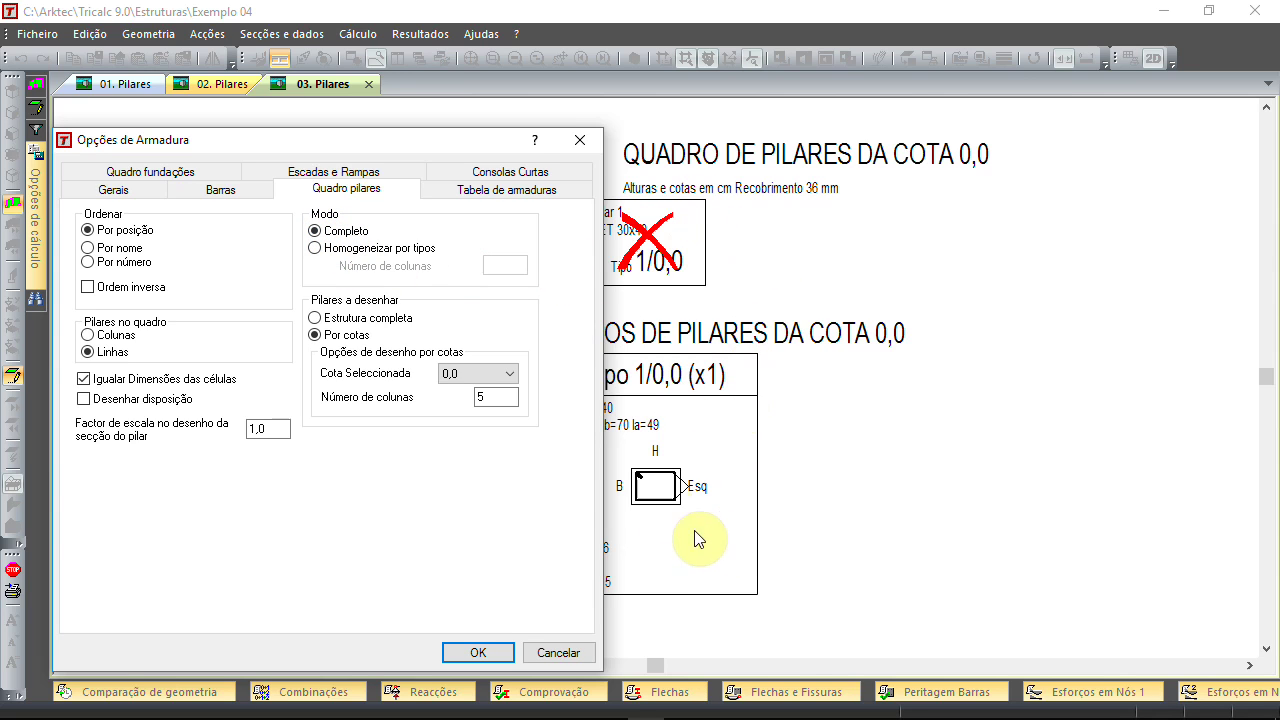
left_click(360, 325)
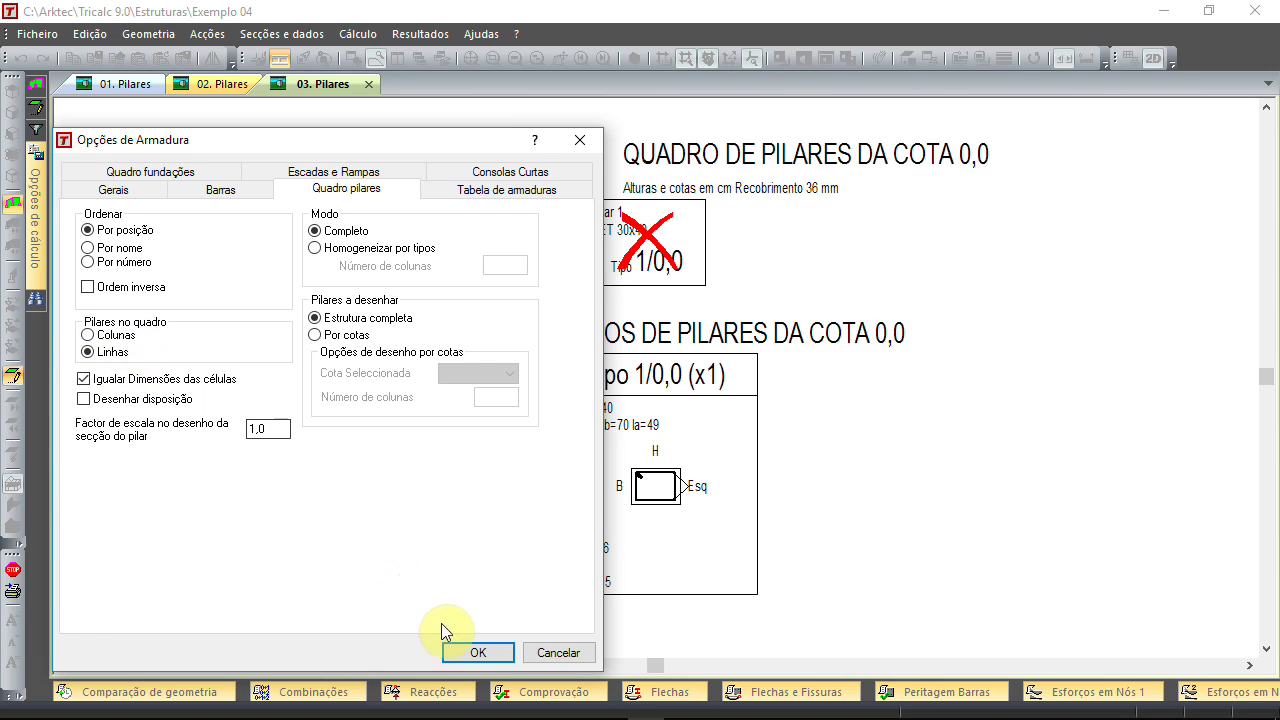
left_click(481, 650)
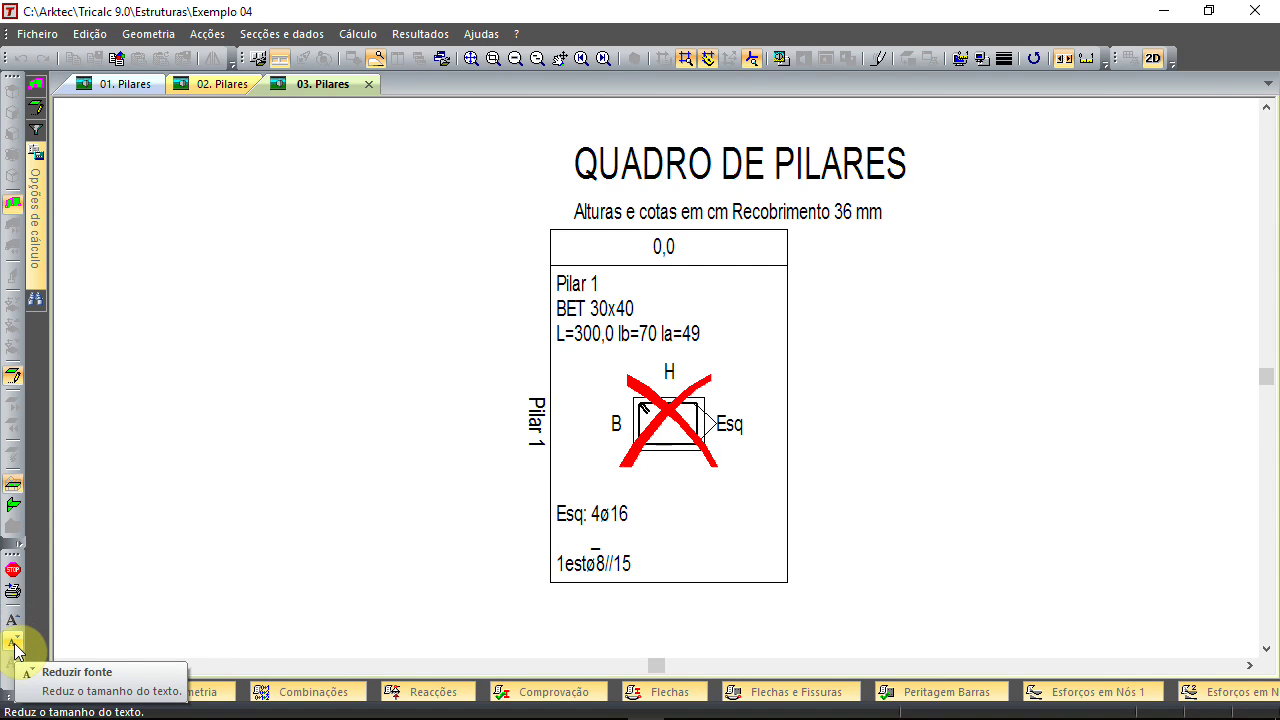
left_click(479, 36)
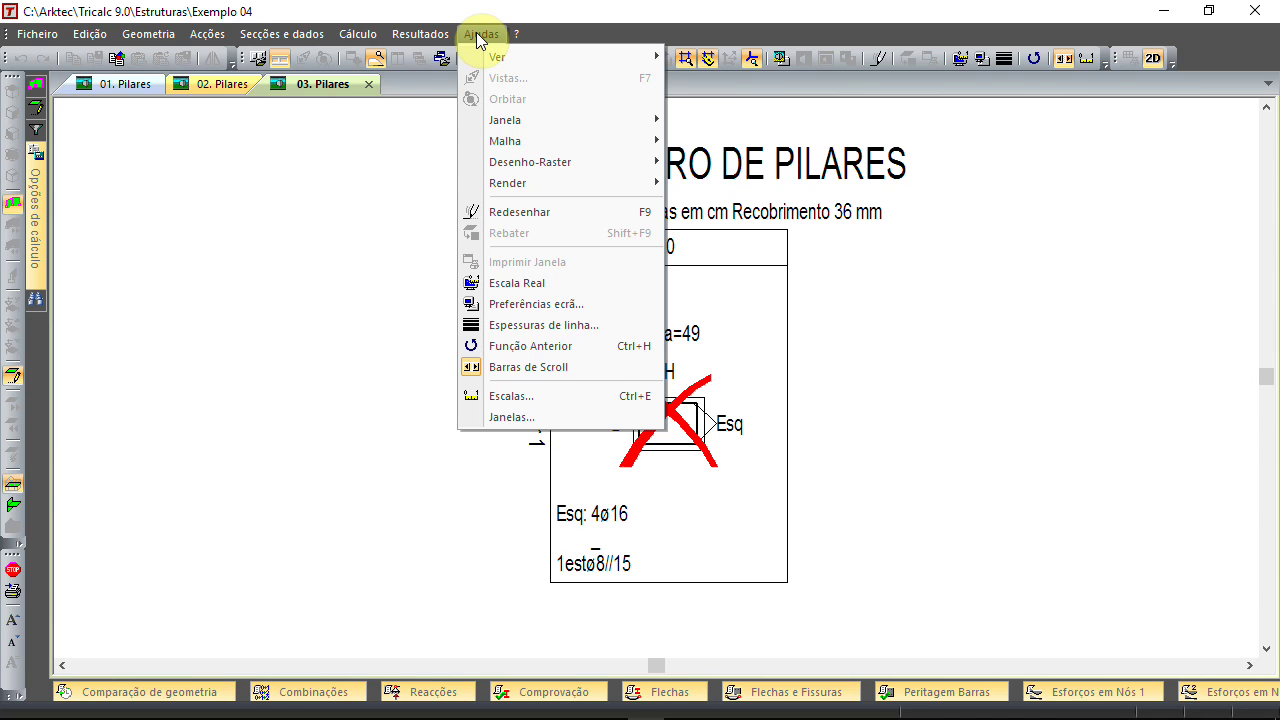
right_click(406, 62)
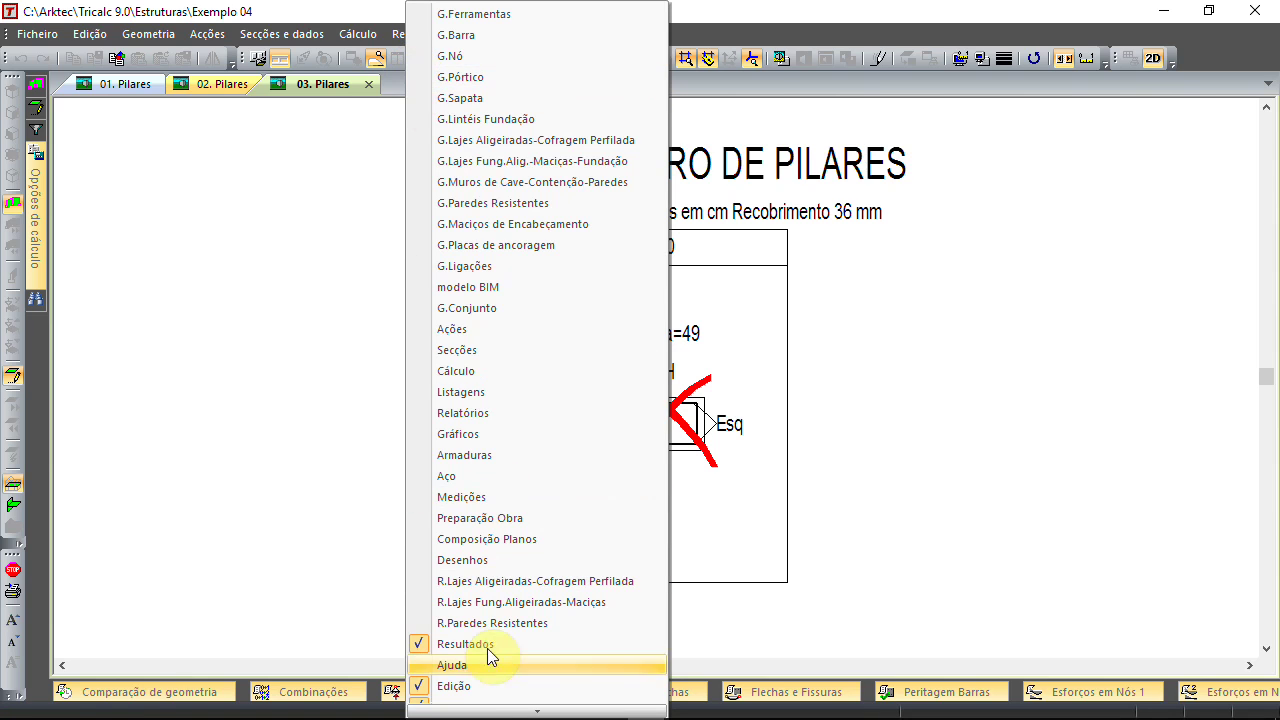
mouse_move(520, 711)
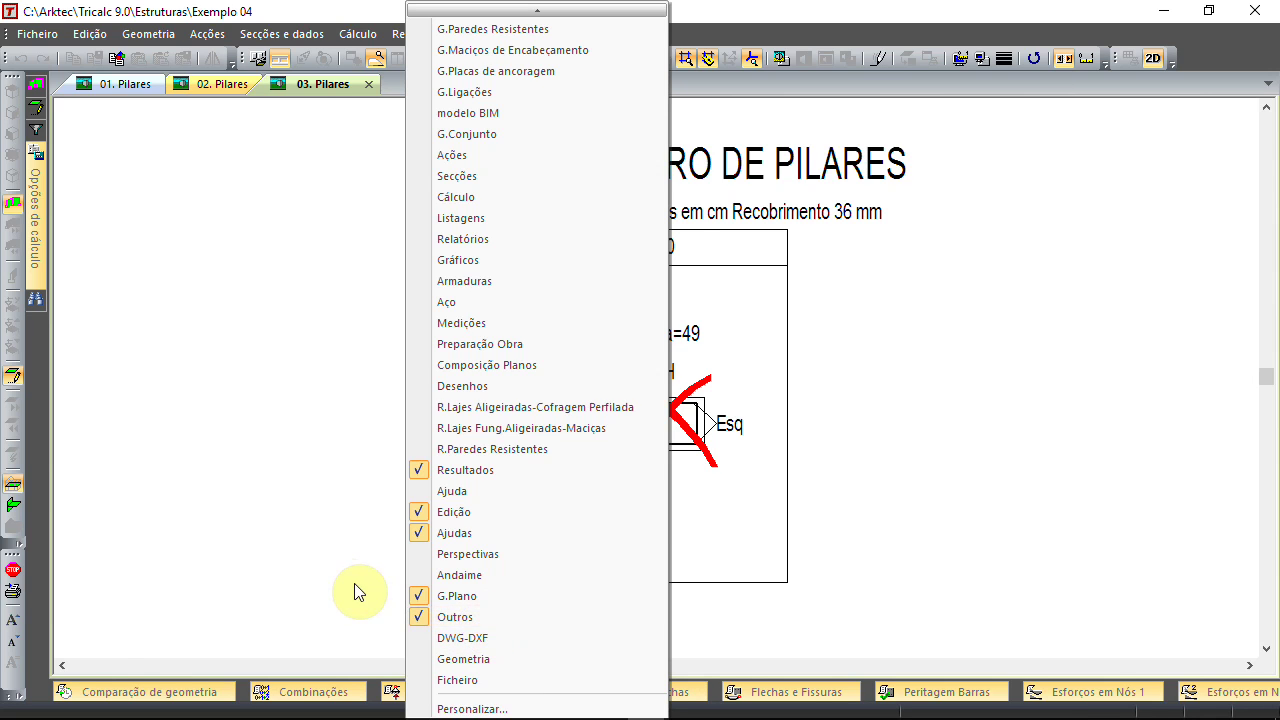
left_click(317, 572)
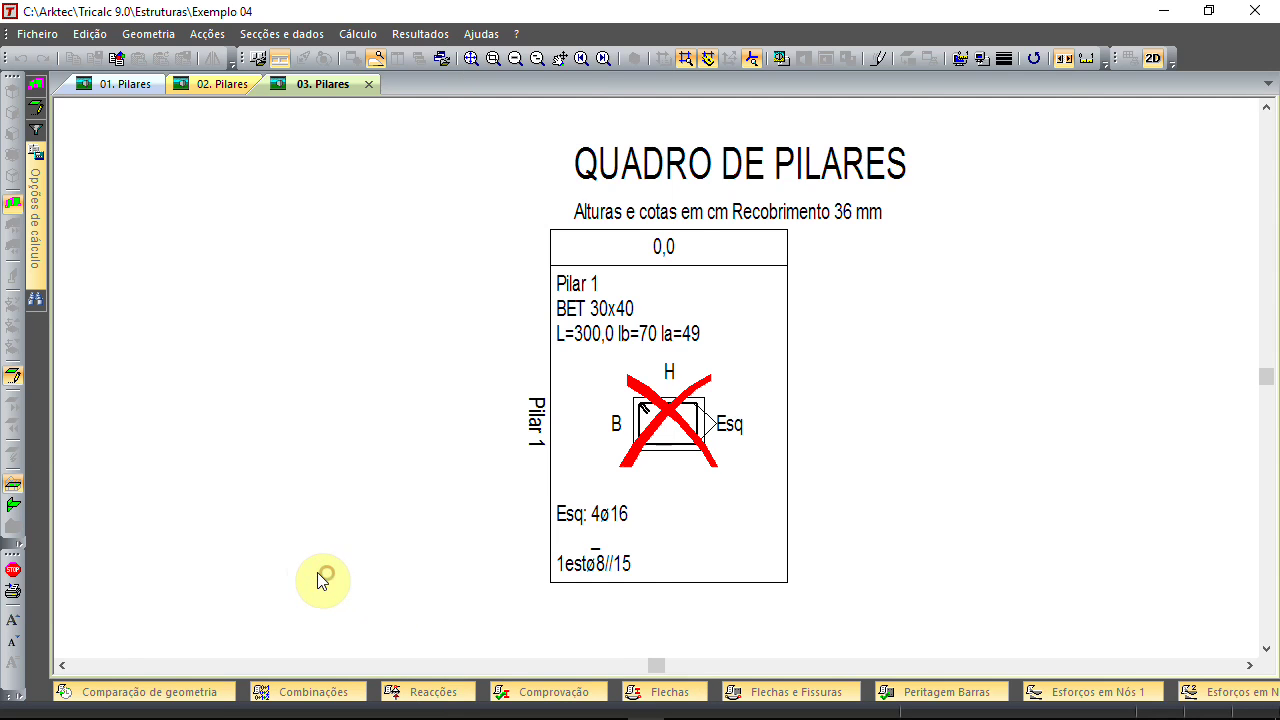
Reduce the text size of the pillar schedule several times, checking the section drawing and its labels up close
left_click(15, 644)
left_click(15, 644)
left_click(15, 644)
scroll(563, 249, "up", 3)
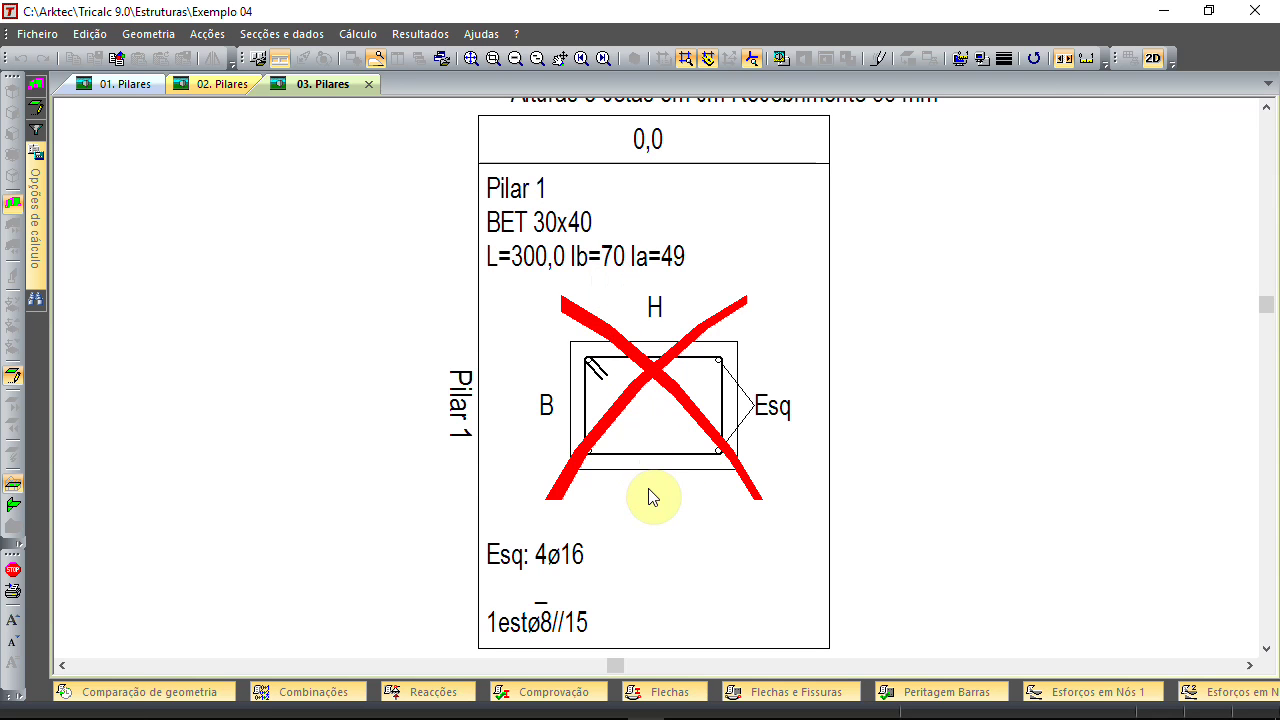
left_click(9, 646)
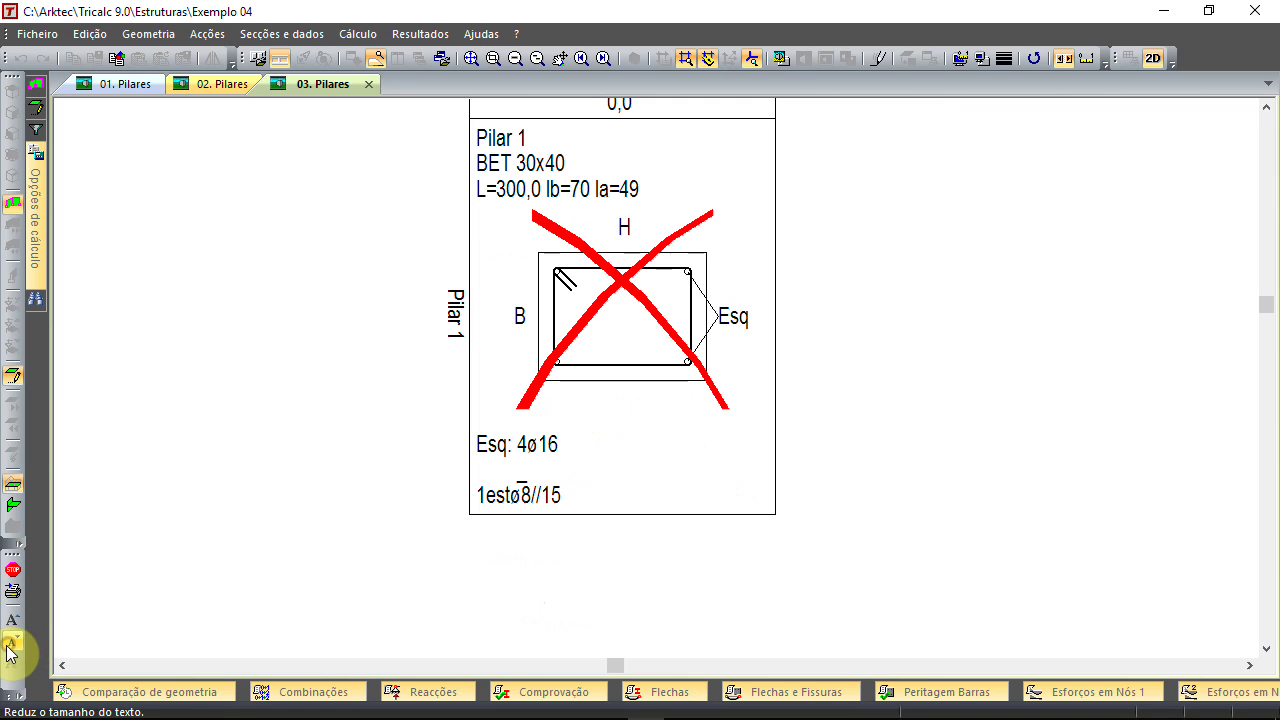
middle_click_drag(403, 363, 420, 500)
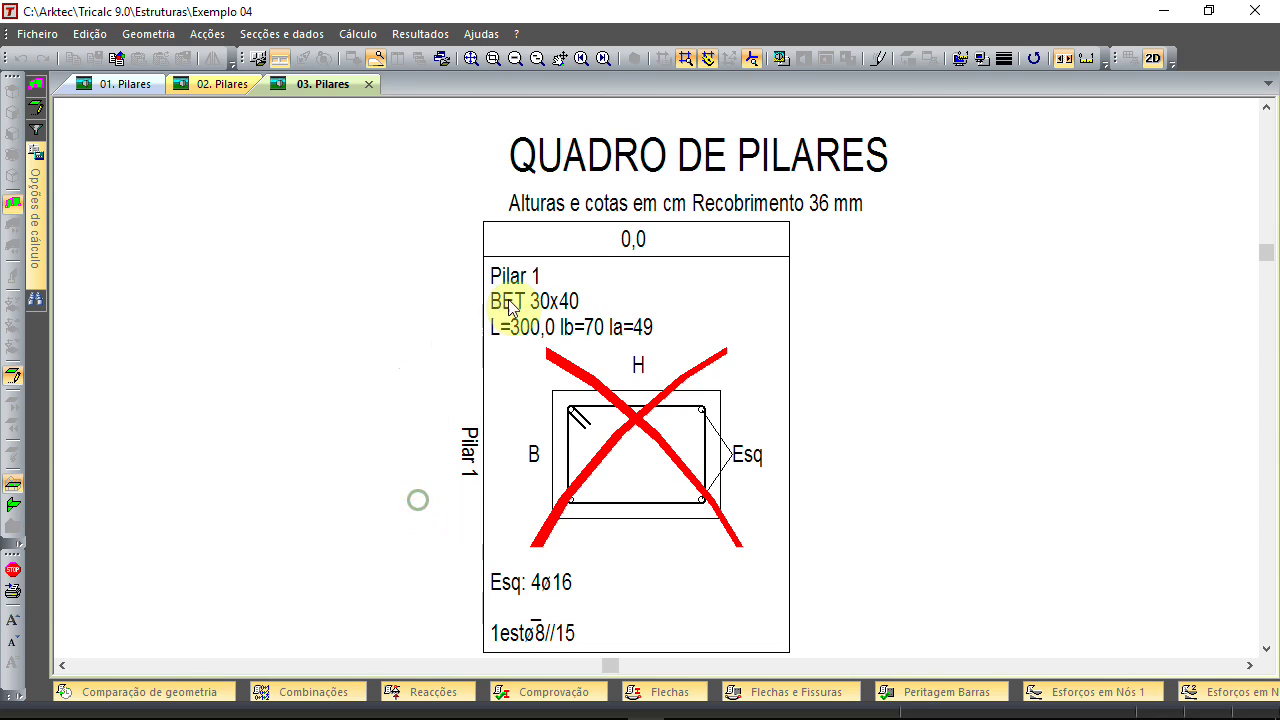
scroll(591, 343, "down", 1)
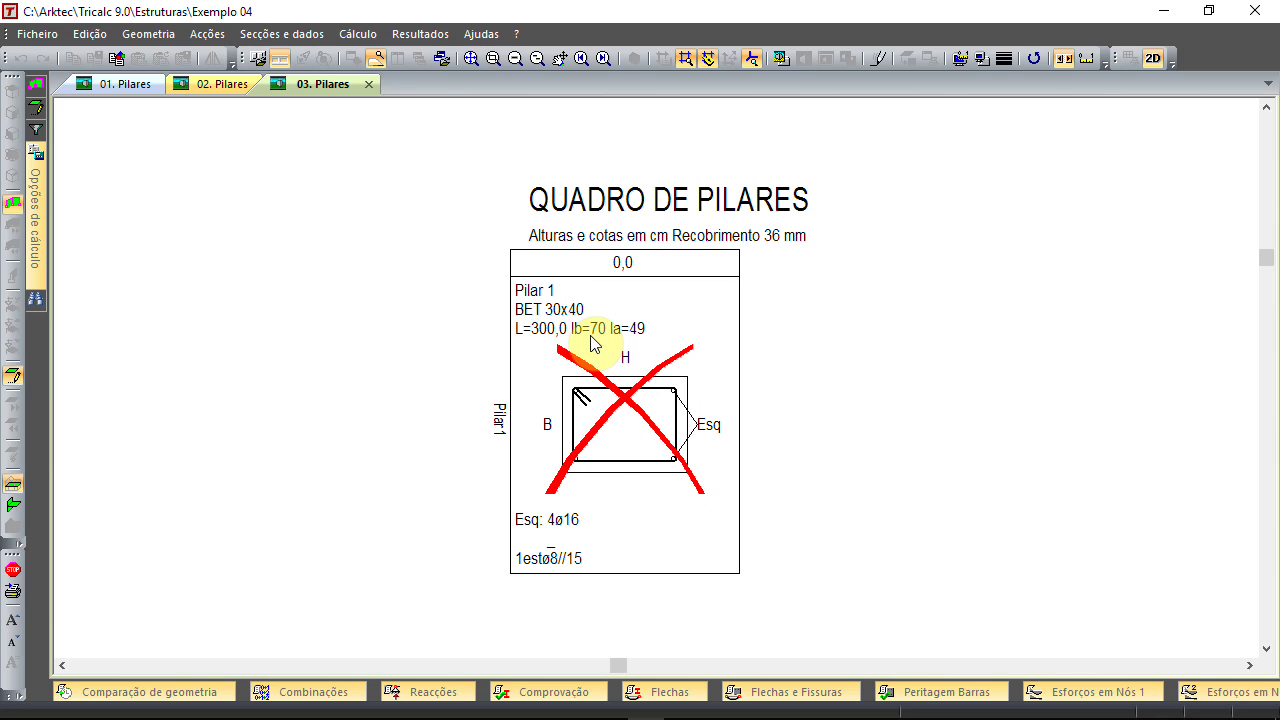
Turn on the bar layout drawing (Desenhar disposição) in the pillar schedule options and redraw the schedule
left_click(330, 197)
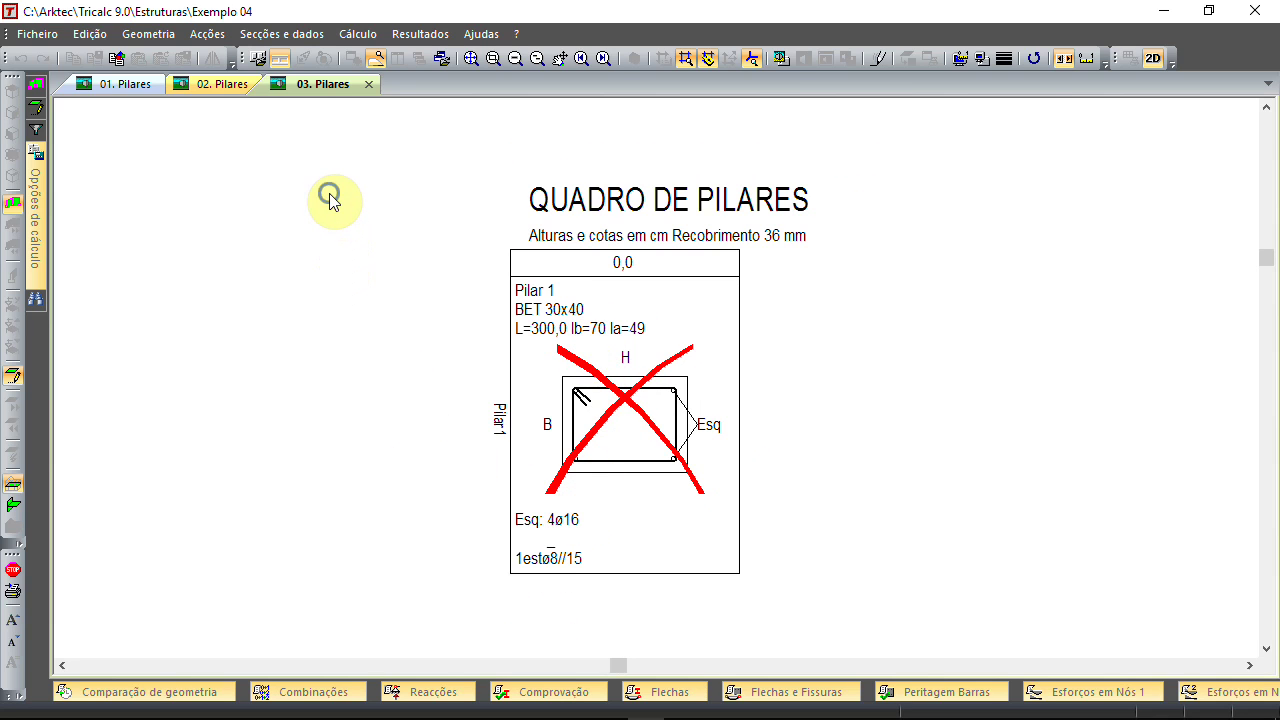
right_click(330, 197)
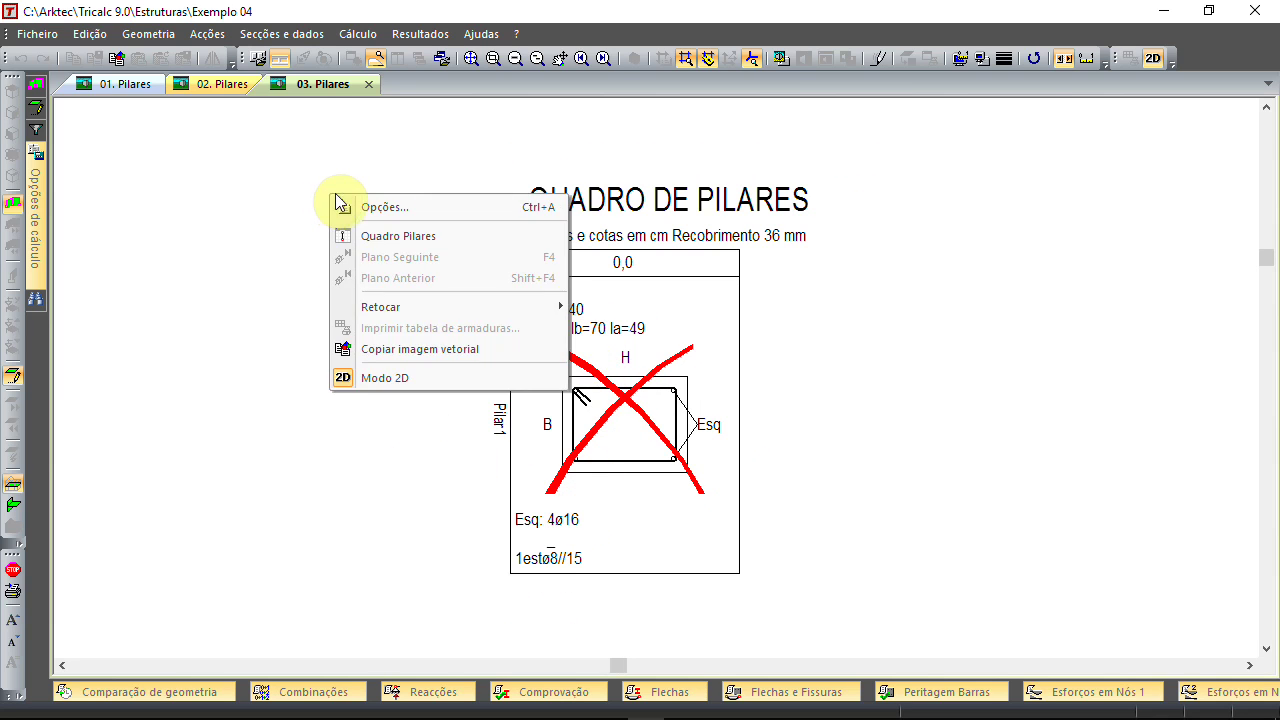
left_click(398, 207)
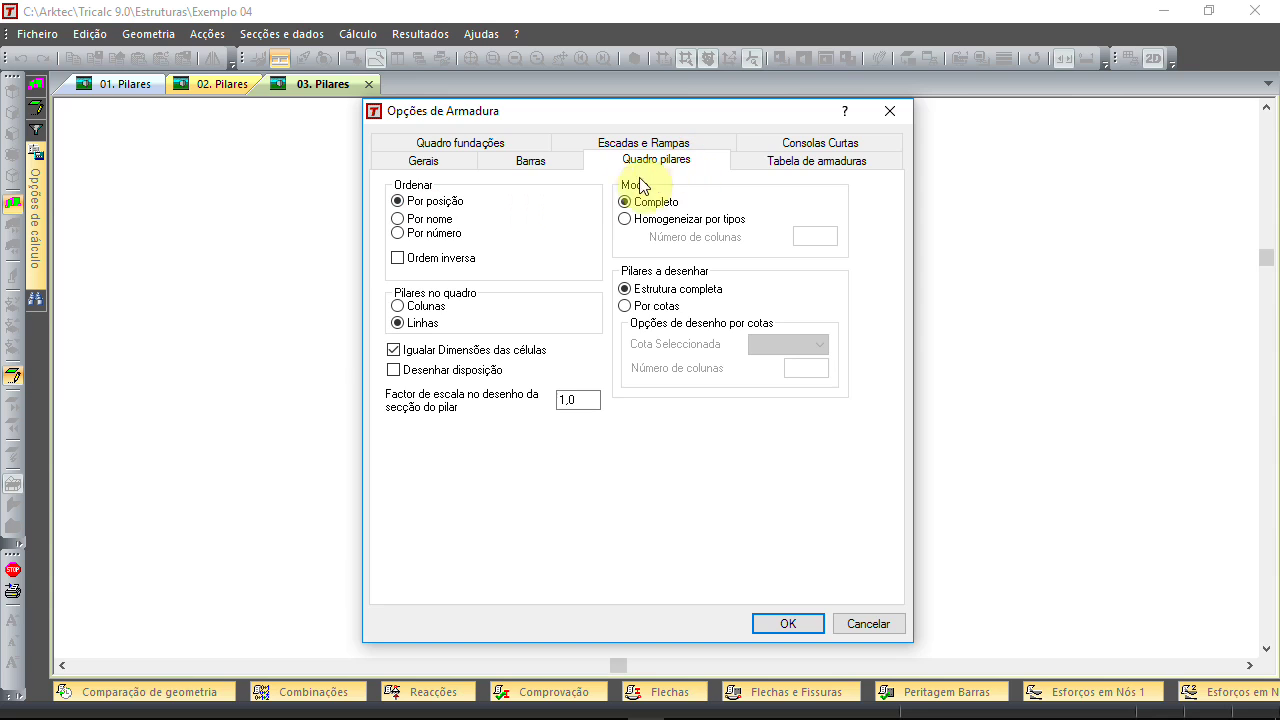
left_click(394, 372)
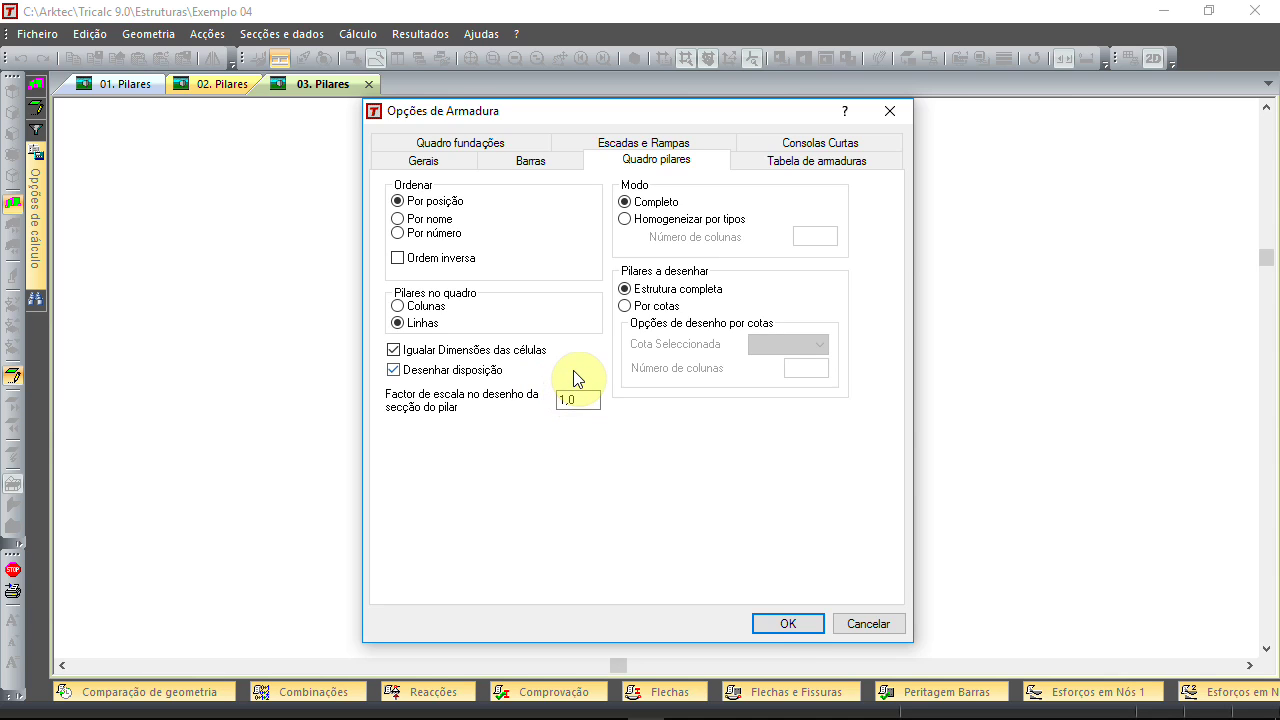
left_click(779, 624)
left_click(776, 621)
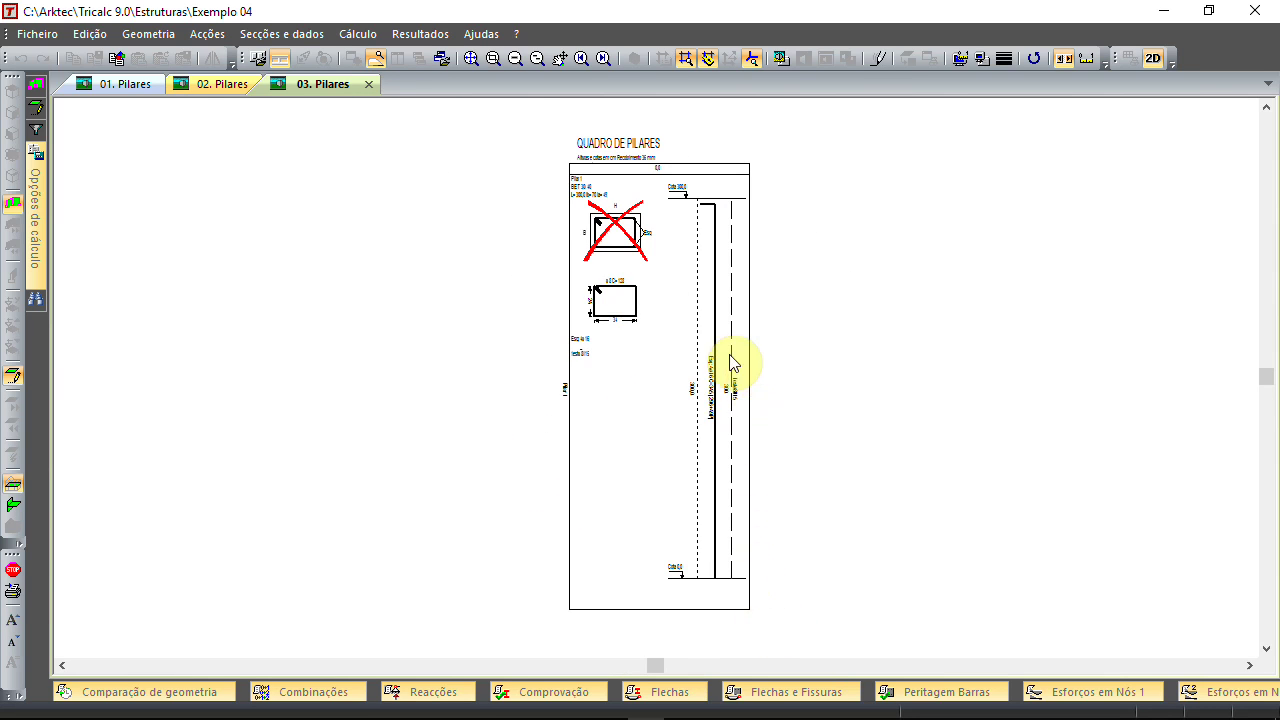
Examine the pillar schedule up close: the crossed-out section, the stirrup drawing, the bar labels and the elevation levels
scroll(737, 523, "up", 4)
scroll(724, 485, "down", 3)
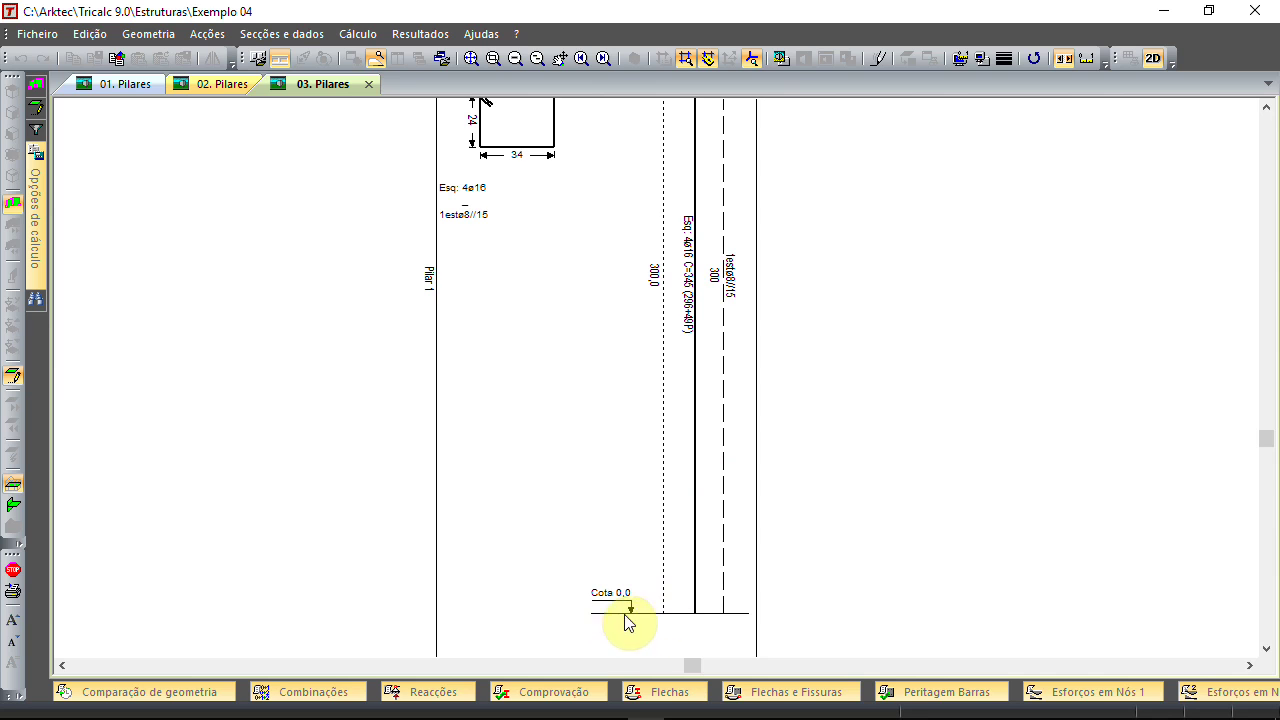
mouse_move(689, 400)
middle_mouse_down()
mouse_move(660, 611)
mouse_move(667, 692)
middle_mouse_up()
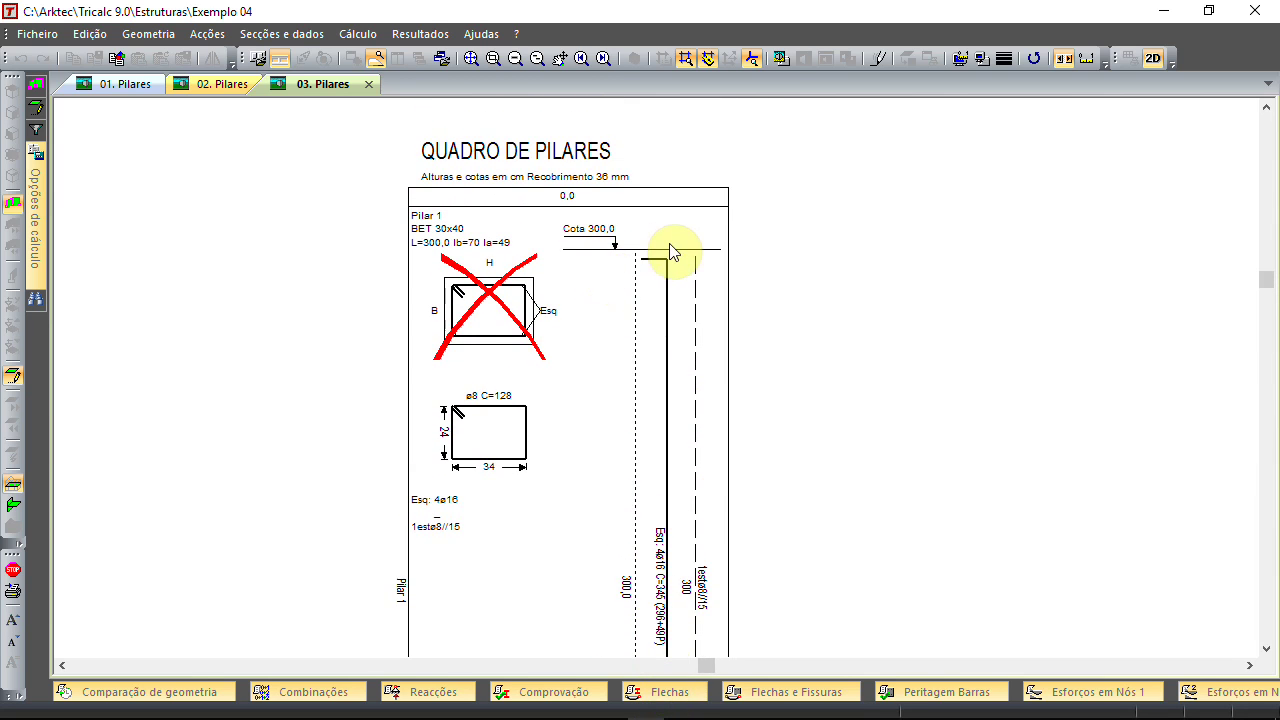
scroll(682, 570, "up", 1)
scroll(688, 588, "up", 1)
middle_click_drag(691, 503, 658, 336)
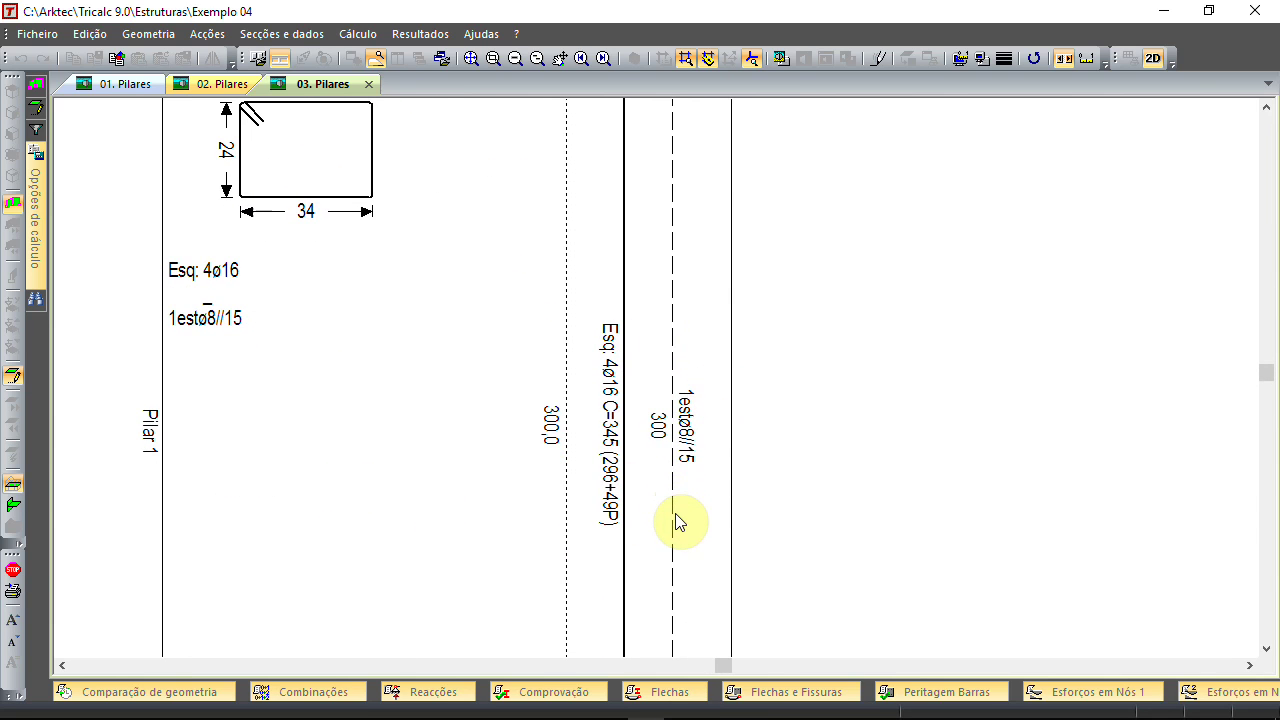
scroll(678, 518, "down", 3)
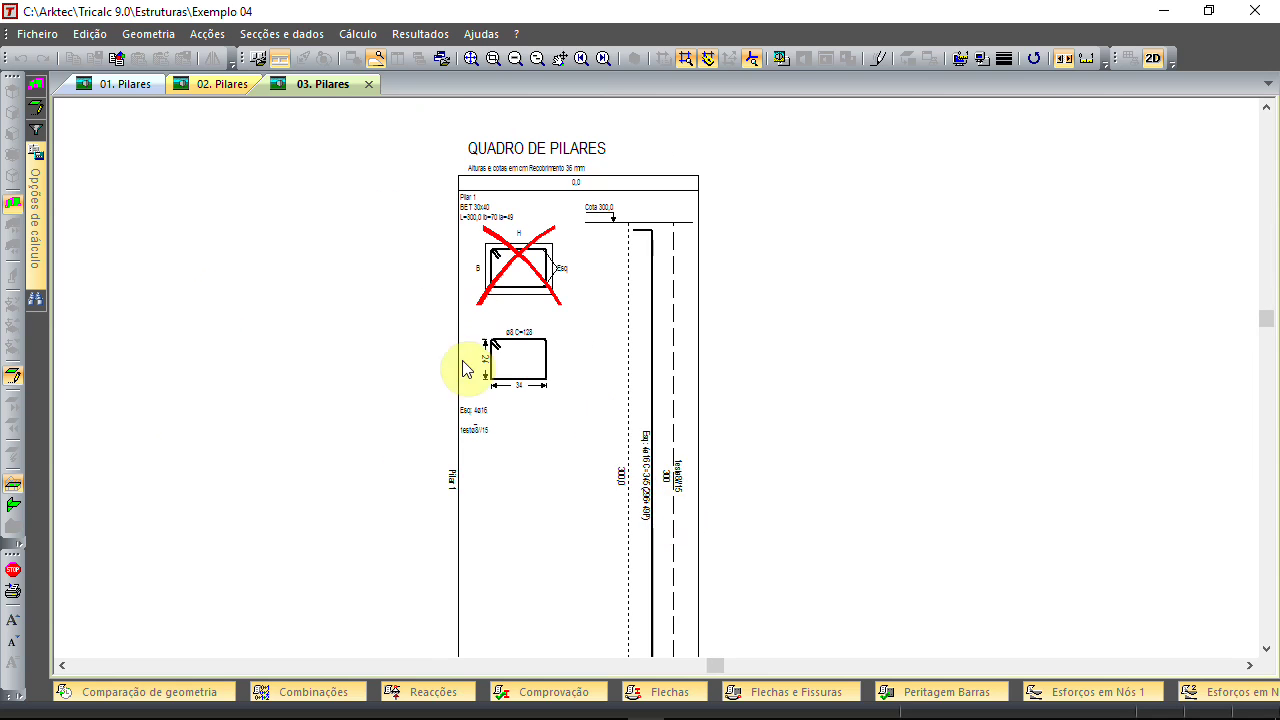
scroll(500, 343, "up", 2)
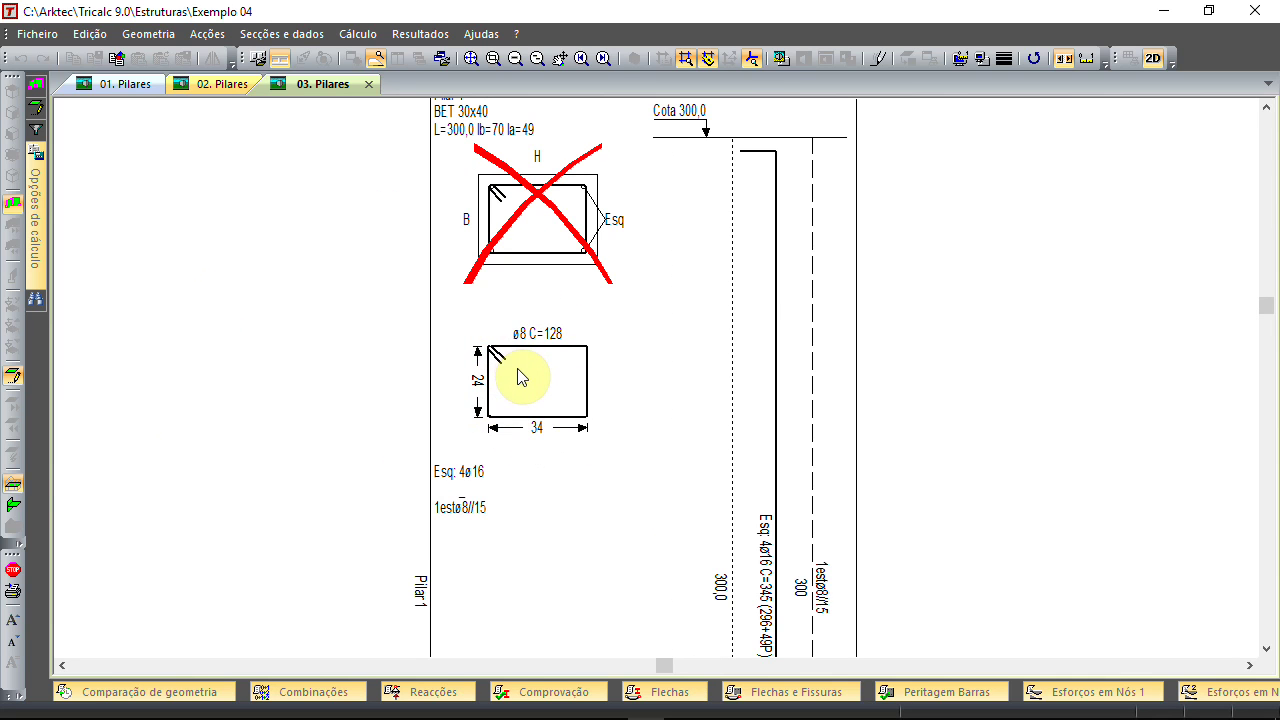
scroll(528, 380, "down", 3)
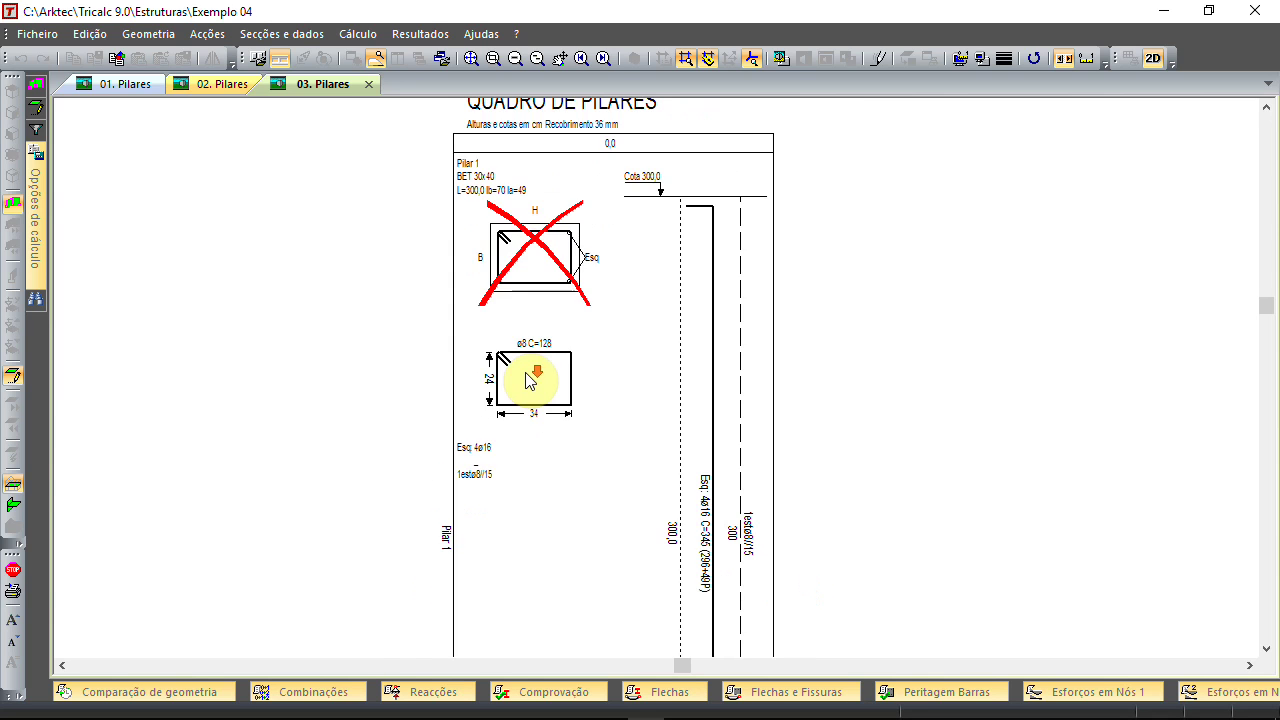
Increase the text size of the pillar schedule by one step
mouse_move(530, 372)
middle_mouse_down()
mouse_move(476, 292)
mouse_move(455, 291)
middle_mouse_up()
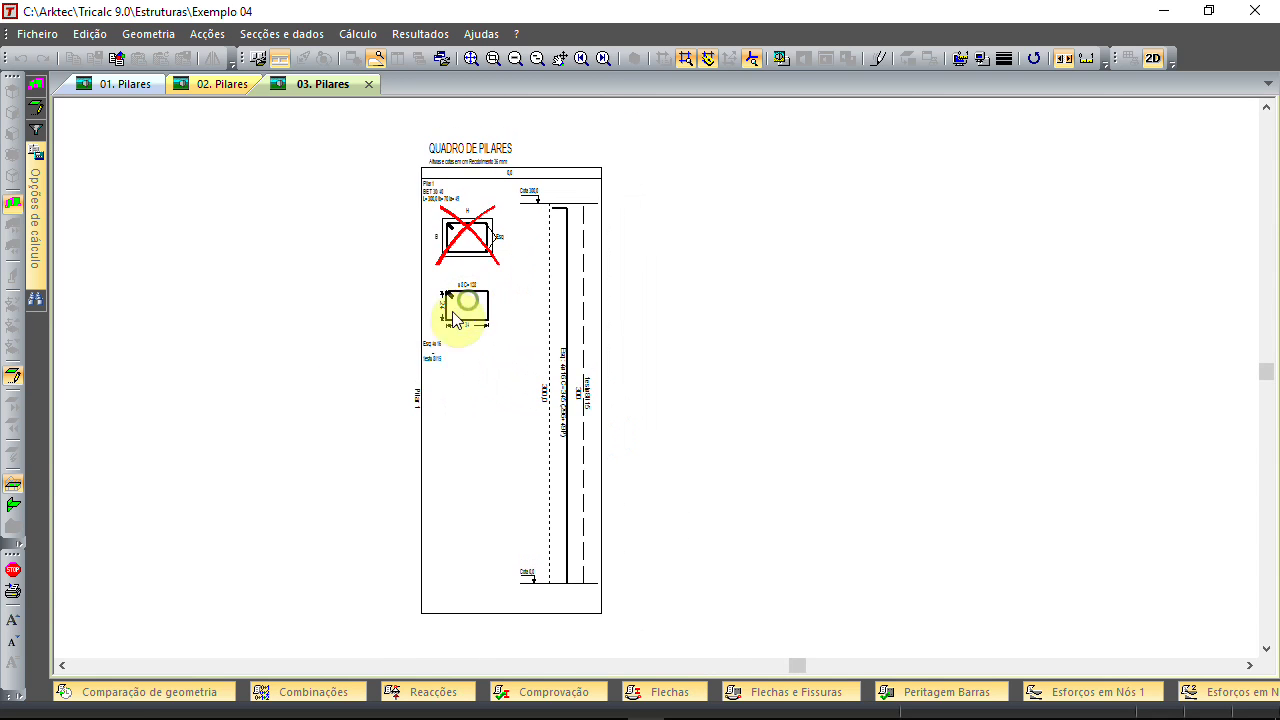
left_click(13, 620)
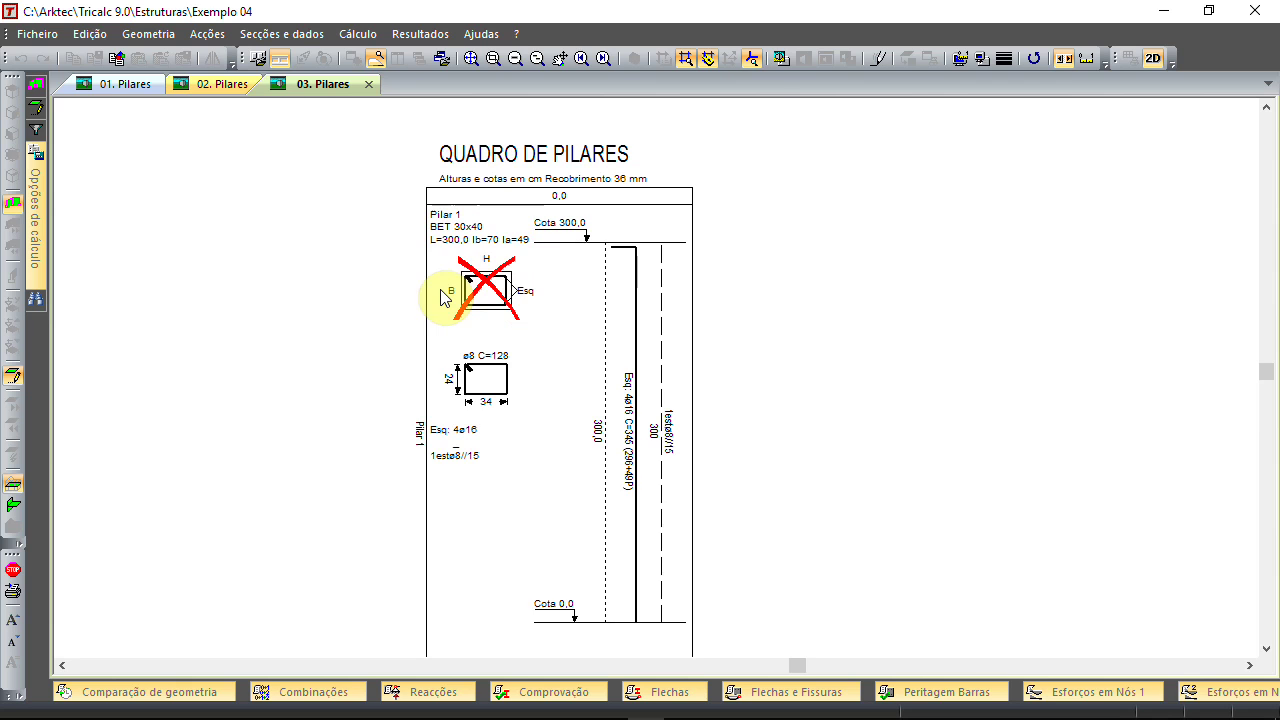
scroll(445, 298, "down", 2)
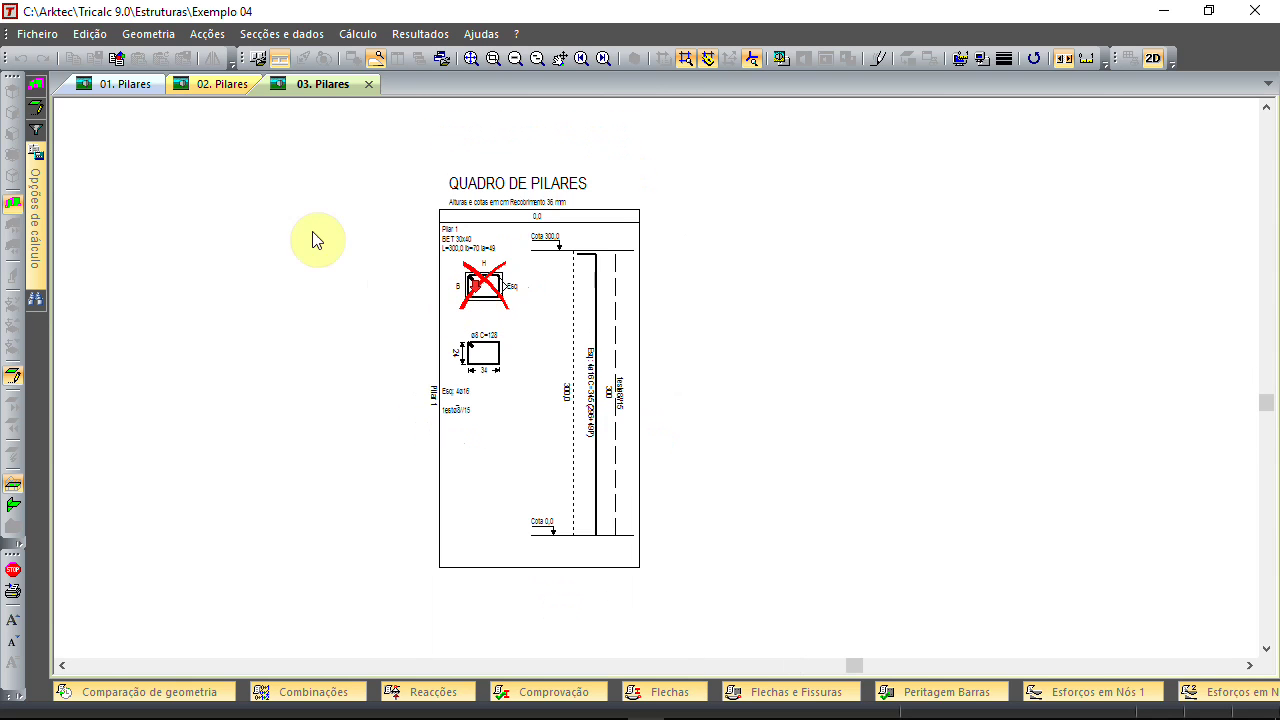
right_click(315, 190)
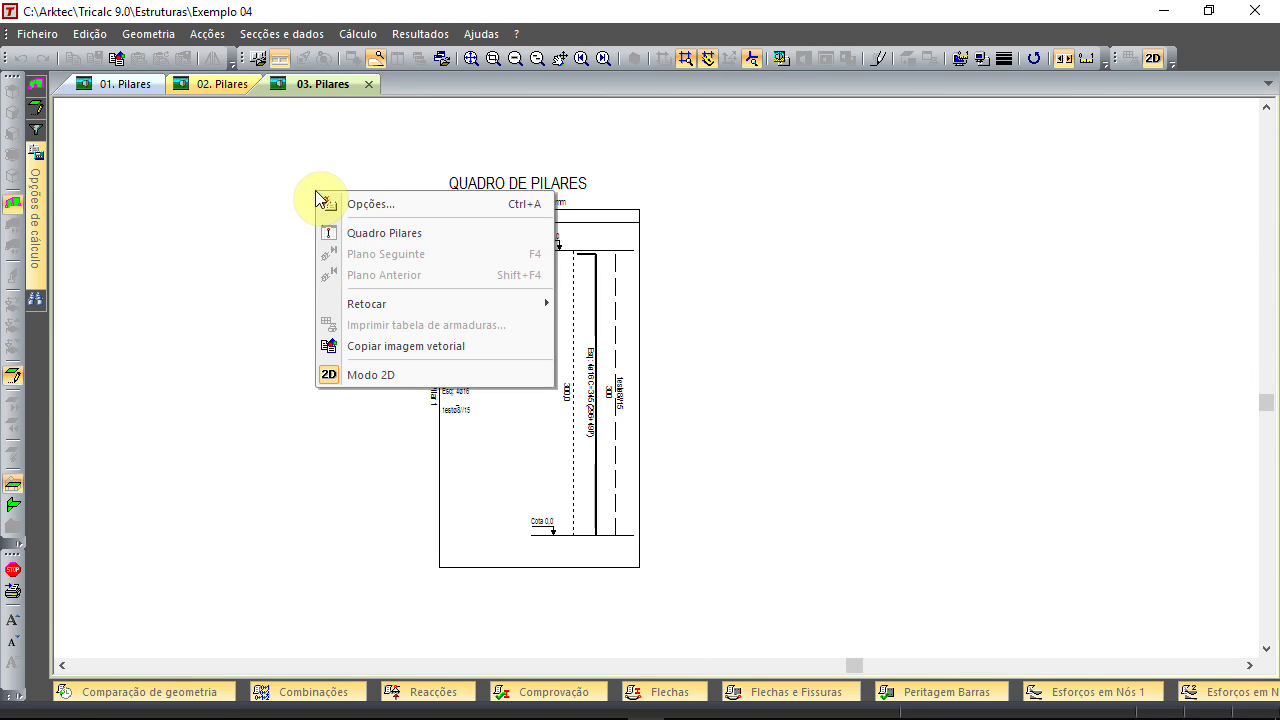
left_click(369, 201)
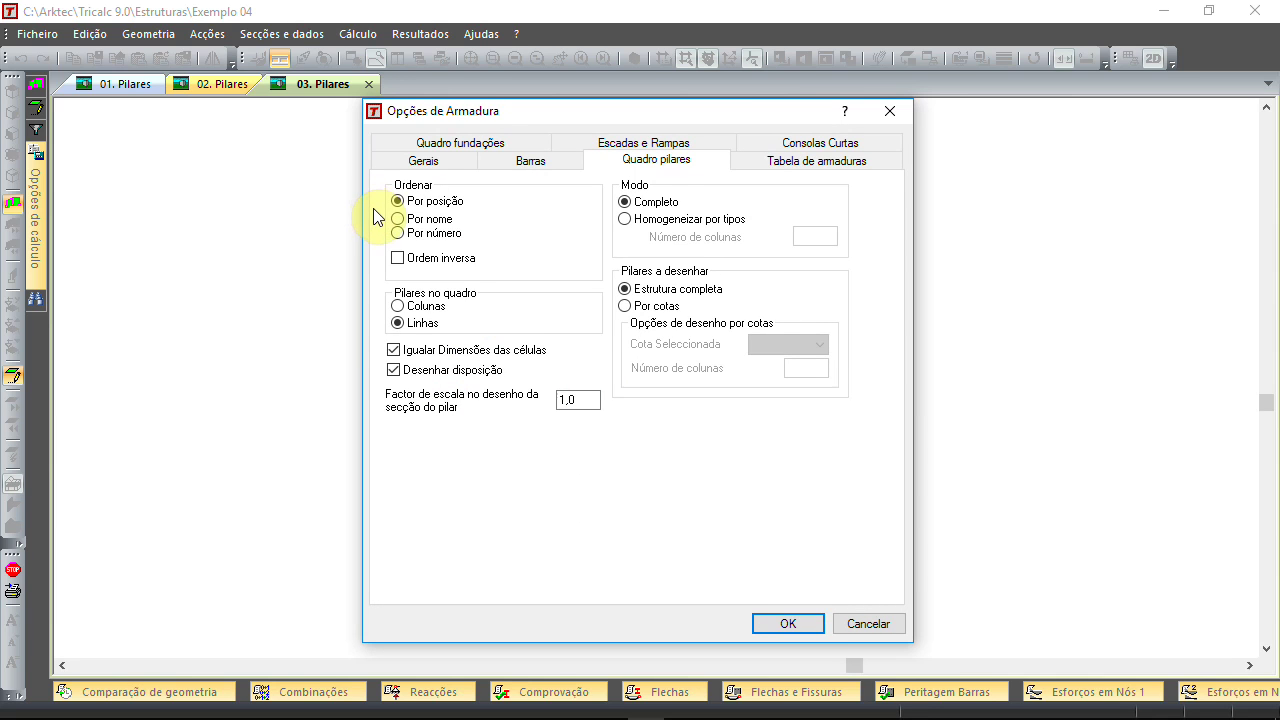
left_click(858, 619)
Erase the error mark (Apagar marca de erro nas barras) from the pillar section in the schedule
right_click(300, 162)
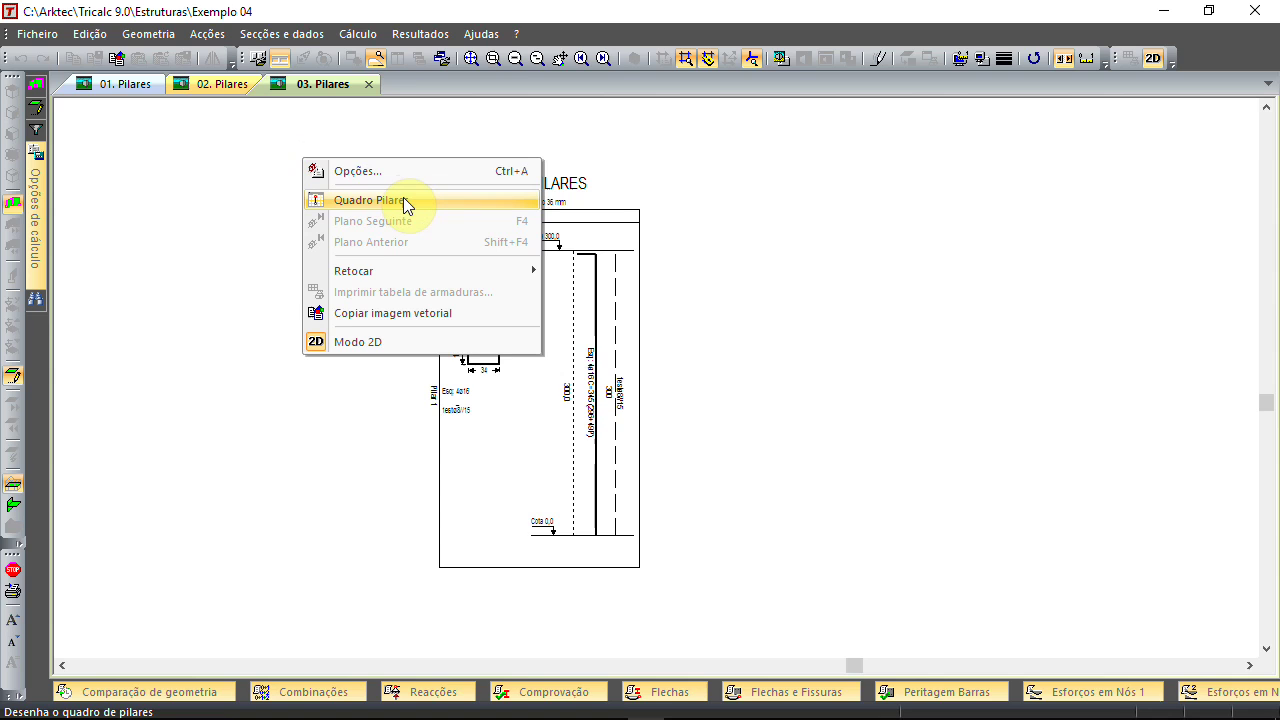
mouse_move(410, 271)
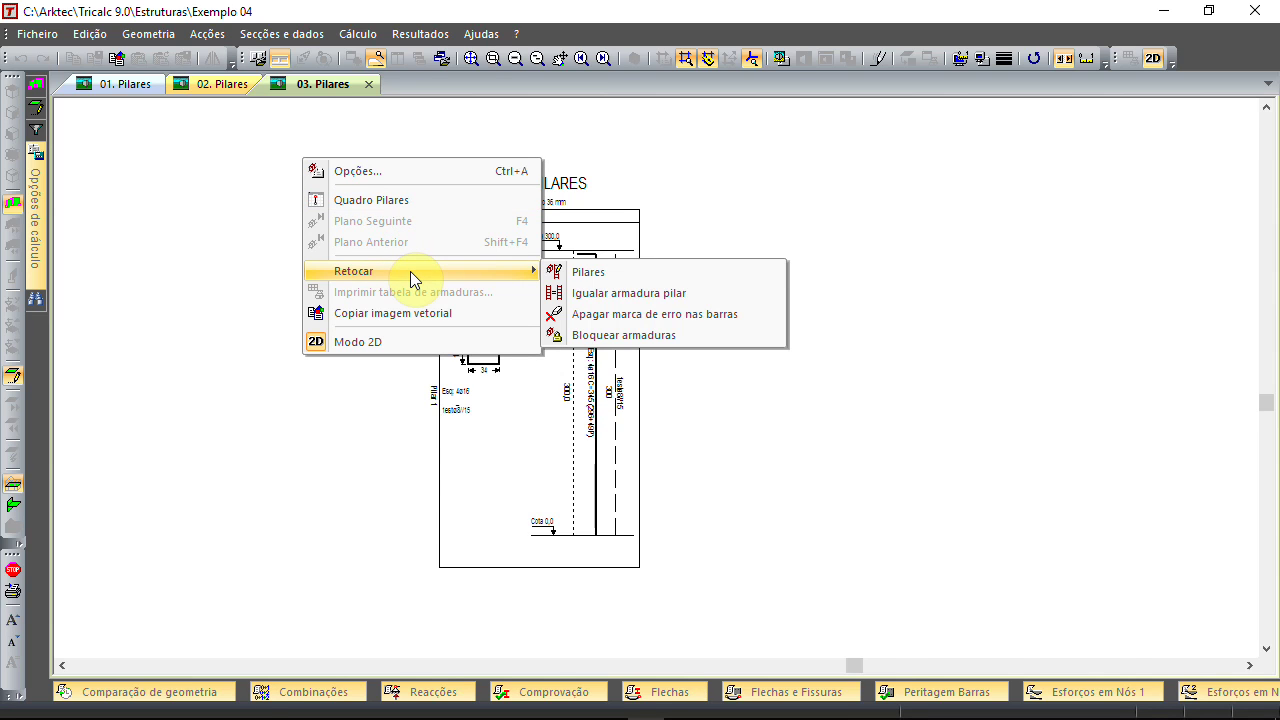
left_click(689, 321)
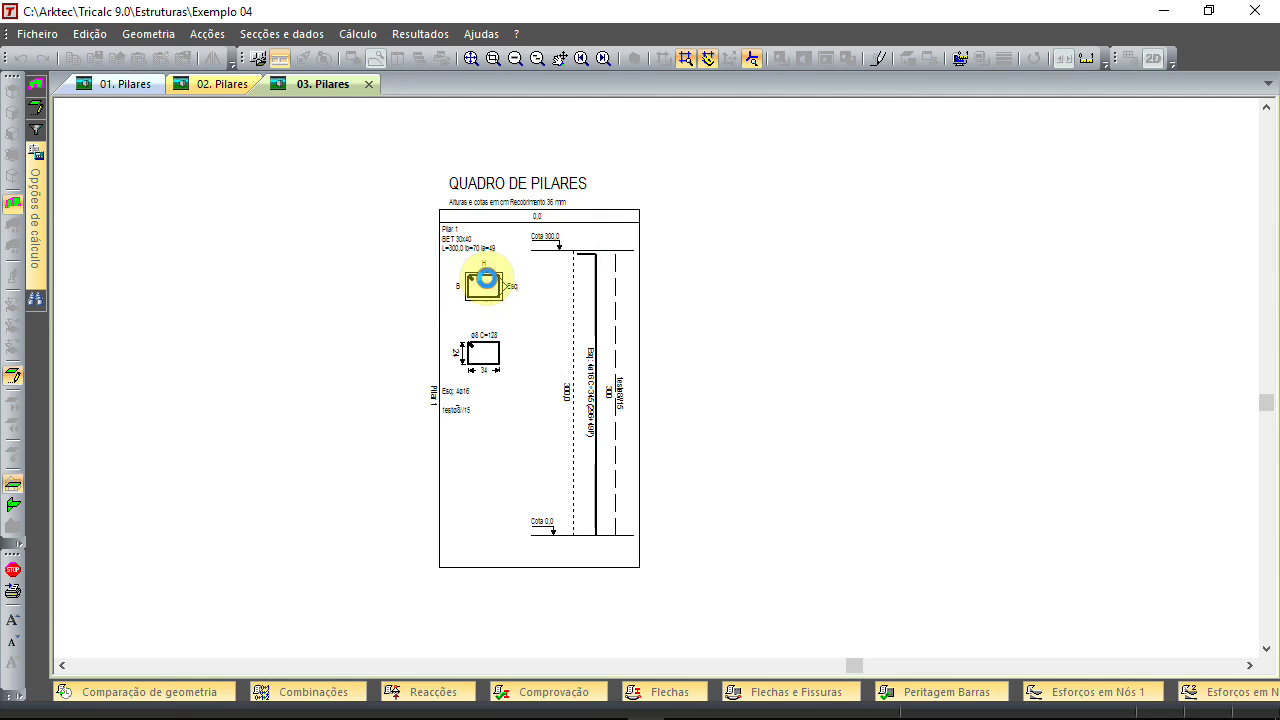
Open the reinforcement of Pilar 1 for retouching (Retocar Pilares) from its section in the schedule
right_click(345, 163)
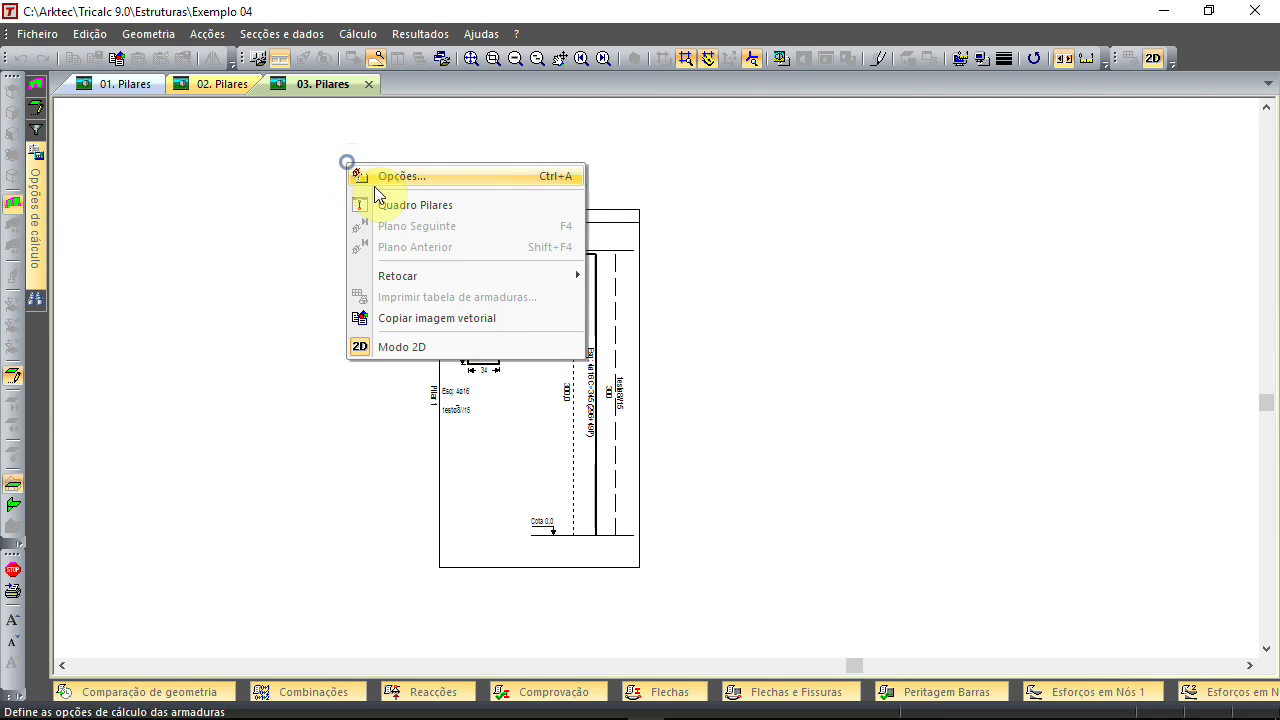
left_click(437, 273)
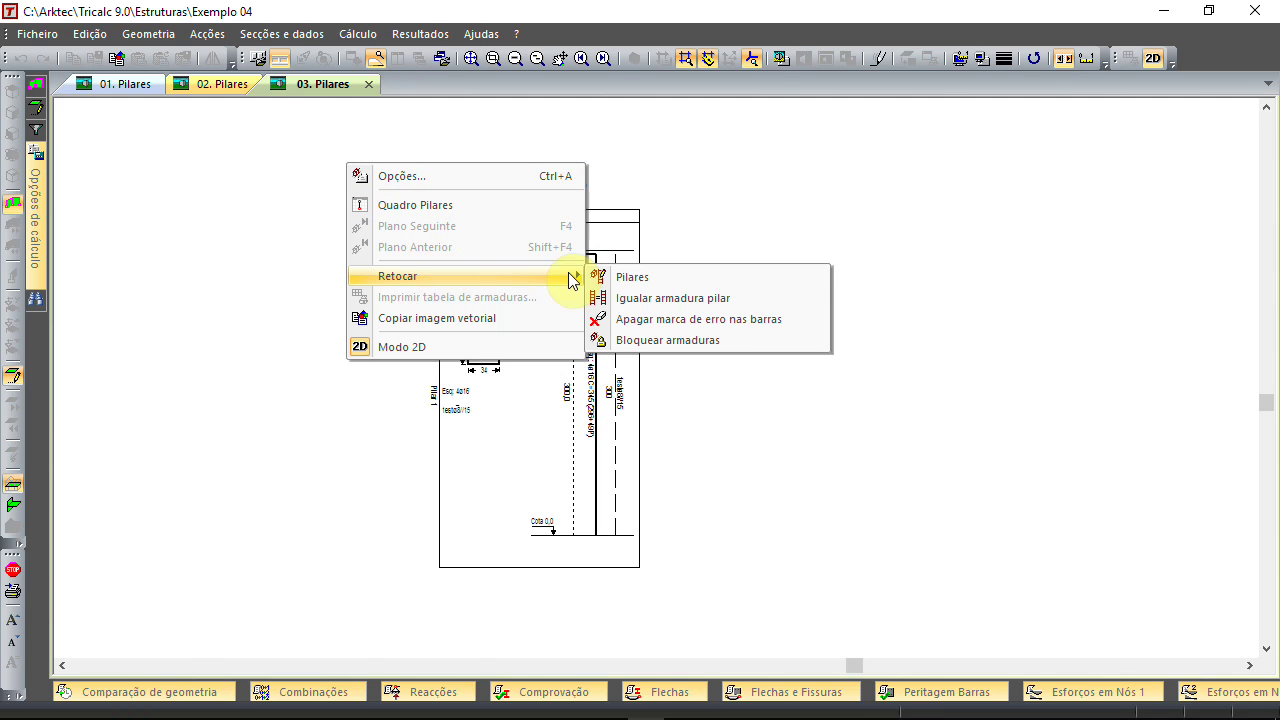
left_click(641, 277)
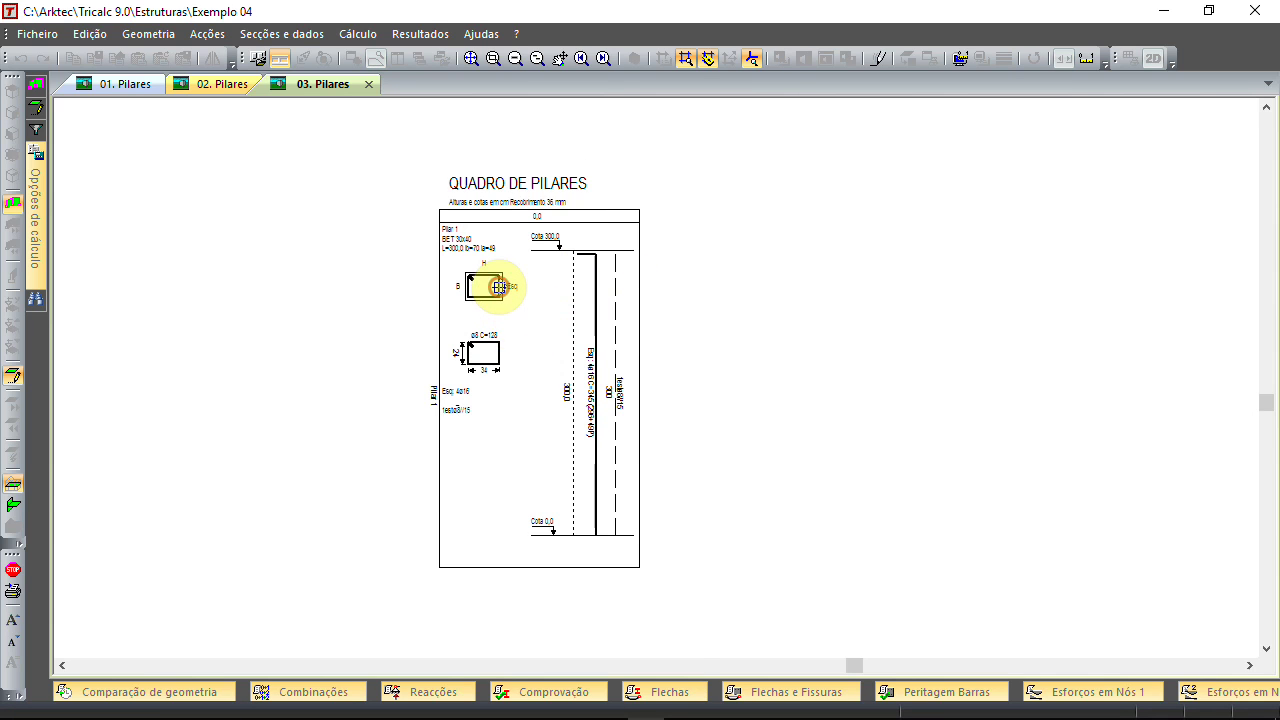
left_click(498, 287)
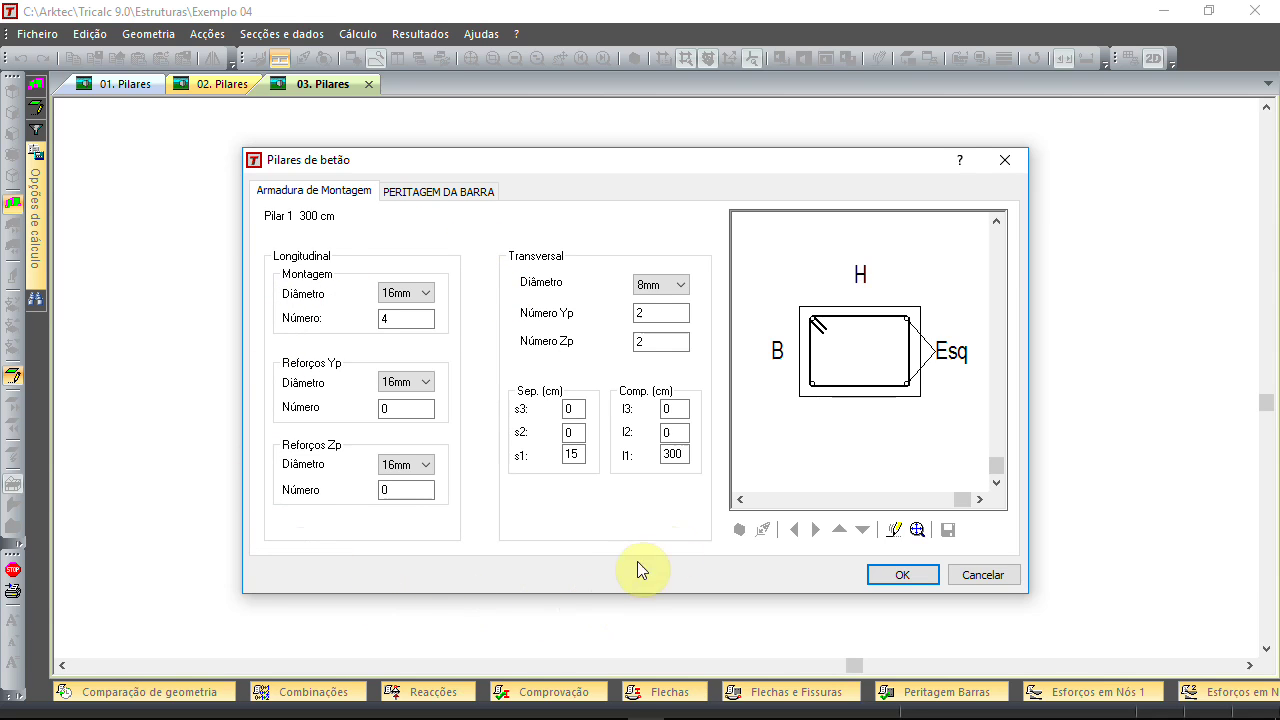
Review the pillar's longitudinal bar diameters and numbers, its stirrup settings, spacings and lengths, and the section preview
left_click(857, 337)
left_click(862, 341)
right_click(862, 341)
right_click(862, 341)
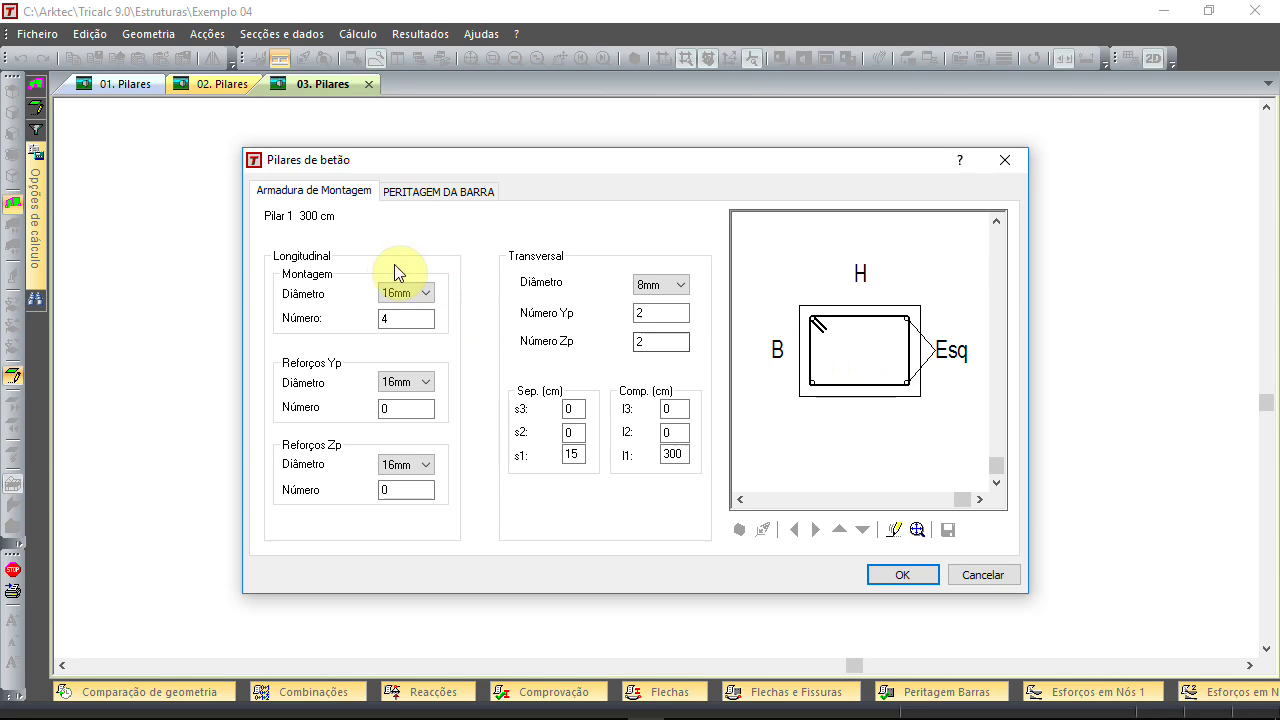
left_click(405, 292)
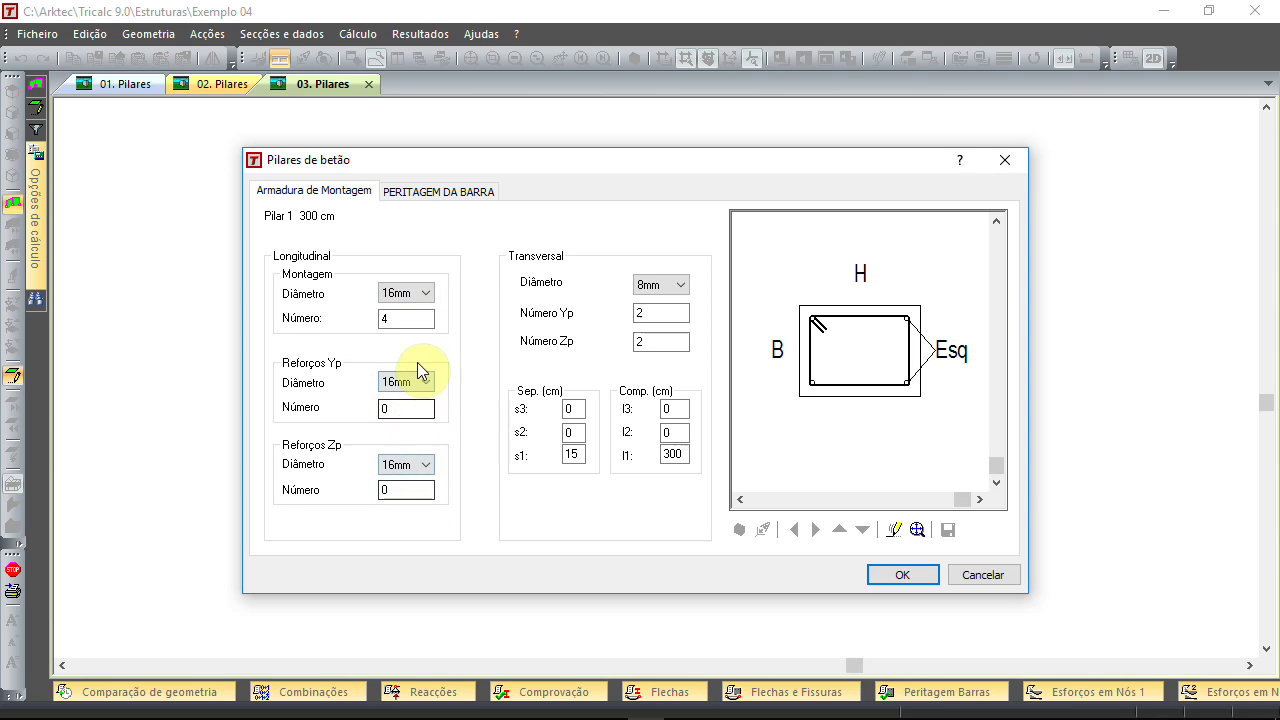
left_click(674, 286)
left_click(663, 312)
left_click(662, 340)
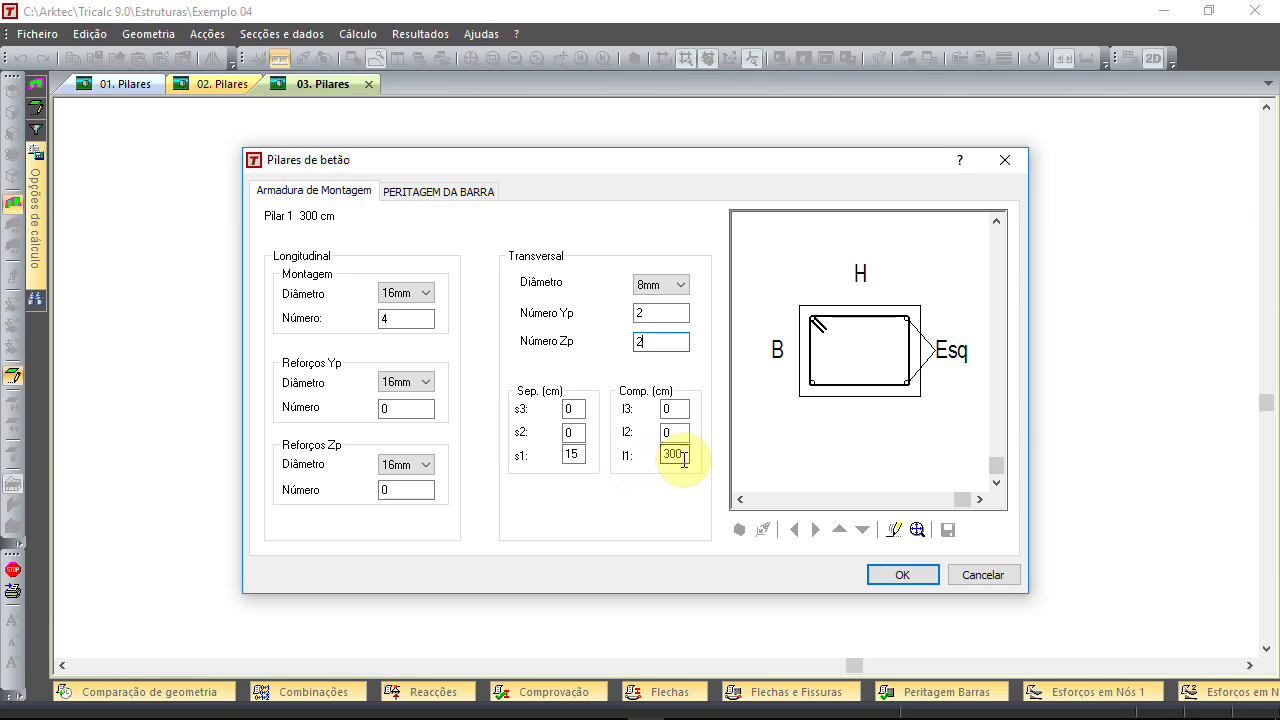
left_click(578, 455)
left_click(674, 454)
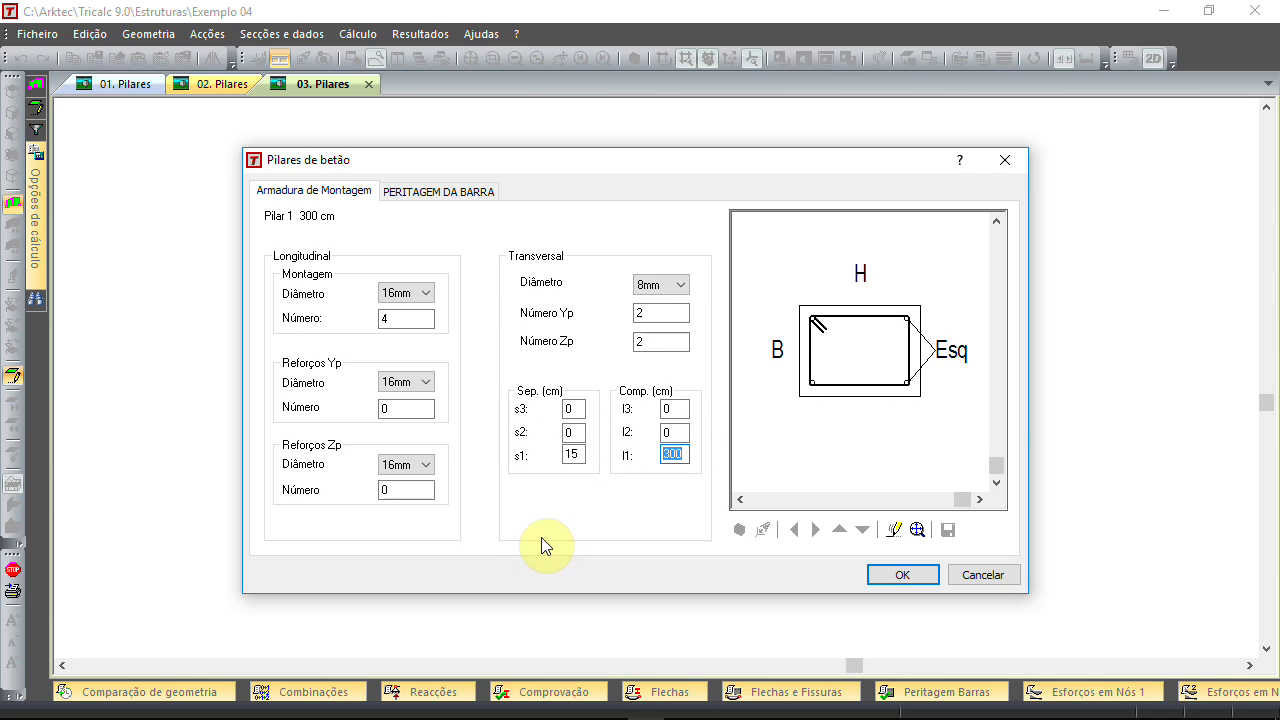
Show the pillar's bar check (Peritagem da barra) and rotate its 3D interaction diagram to view it from several angles
left_click(450, 194)
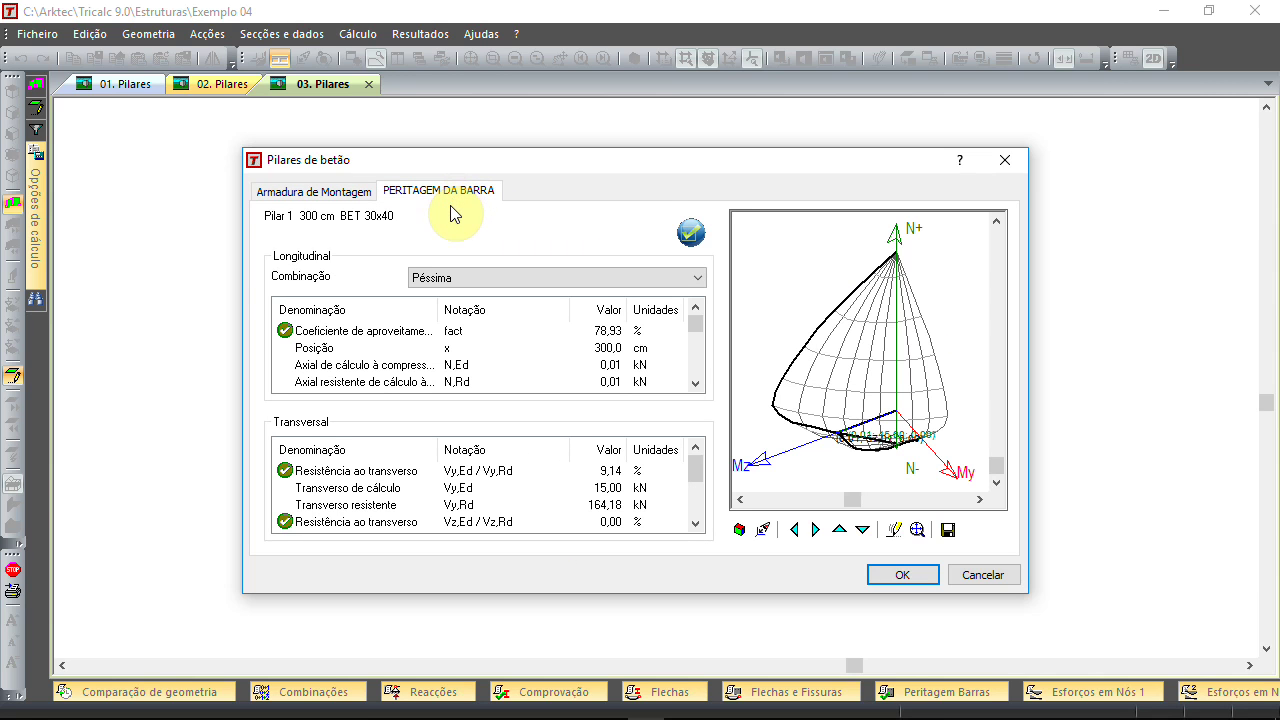
left_click(840, 533)
left_click(840, 533)
left_click(841, 533)
left_click(842, 532)
left_click(841, 533)
left_click(842, 533)
left_click(842, 533)
left_click(841, 533)
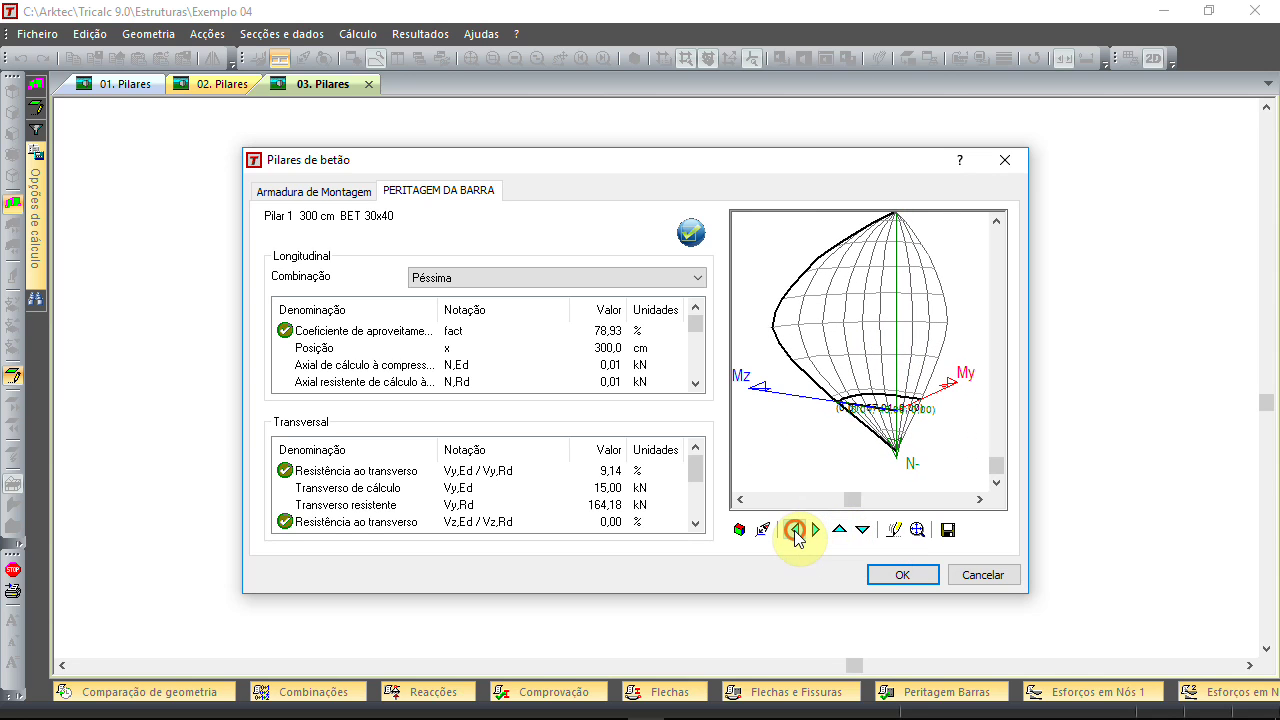
left_click(794, 530)
left_click(794, 530)
left_click(794, 530)
left_click(794, 530)
left_click(794, 530)
left_click(794, 530)
left_click(864, 530)
left_click(864, 530)
left_click(864, 530)
left_click(864, 530)
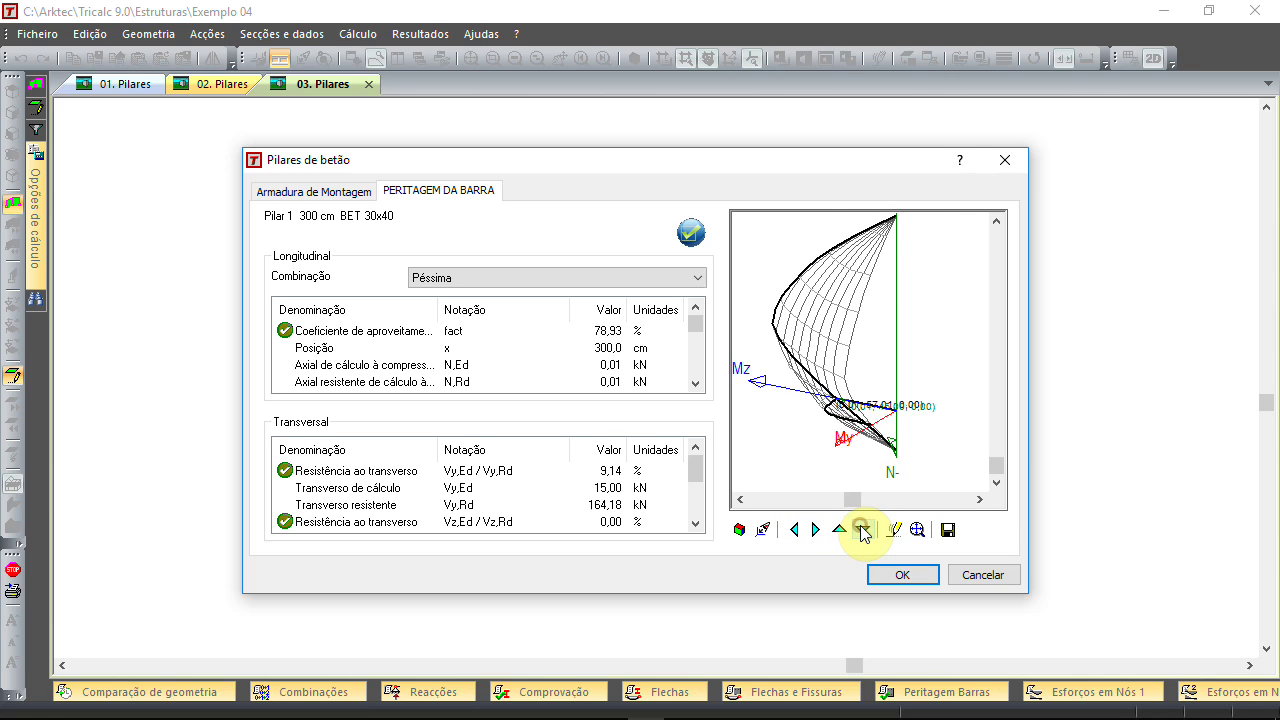
left_click(794, 530)
left_click(794, 530)
left_click(794, 530)
left_click(794, 530)
left_click(794, 530)
Examine the interaction diagram up close, from the acting and resisting force points to the N+ and N- ends
mouse_move(838, 340)
left_mouse_down()
mouse_move(833, 401)
mouse_move(837, 340)
left_mouse_up()
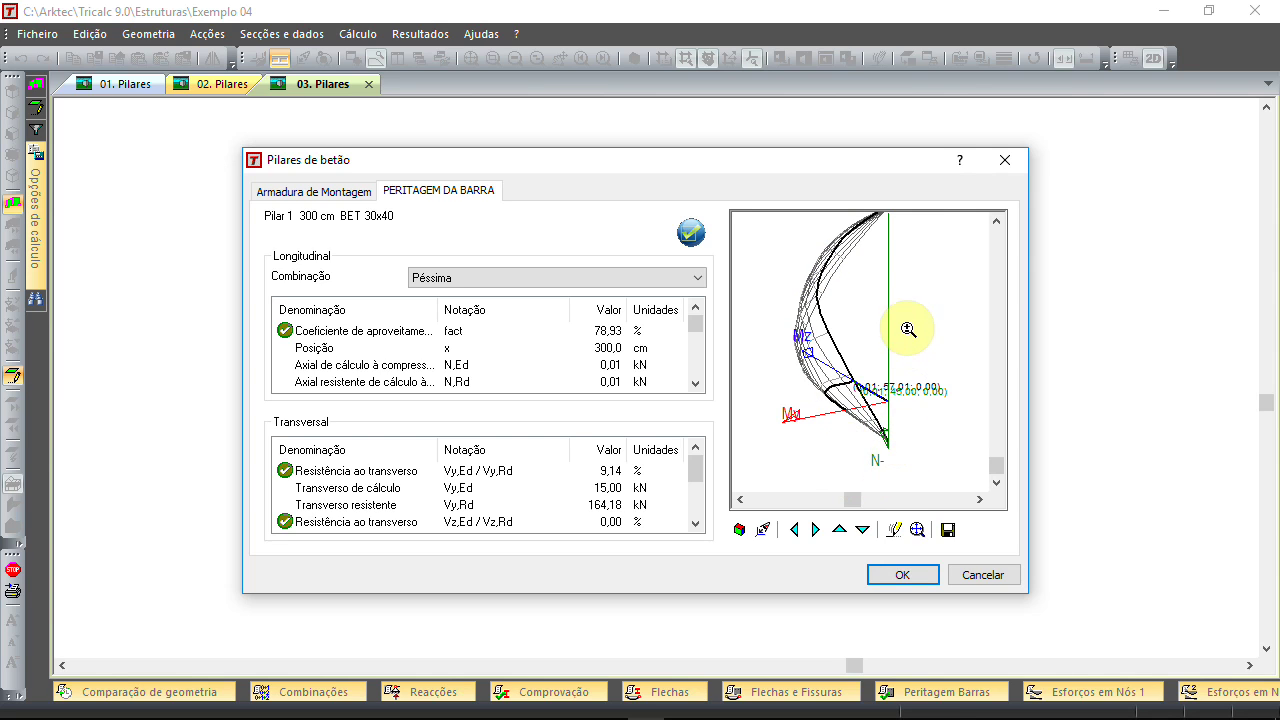
scroll(903, 325, "down", 1)
left_click_drag(895, 296, 883, 447)
scroll(886, 440, "up", 2)
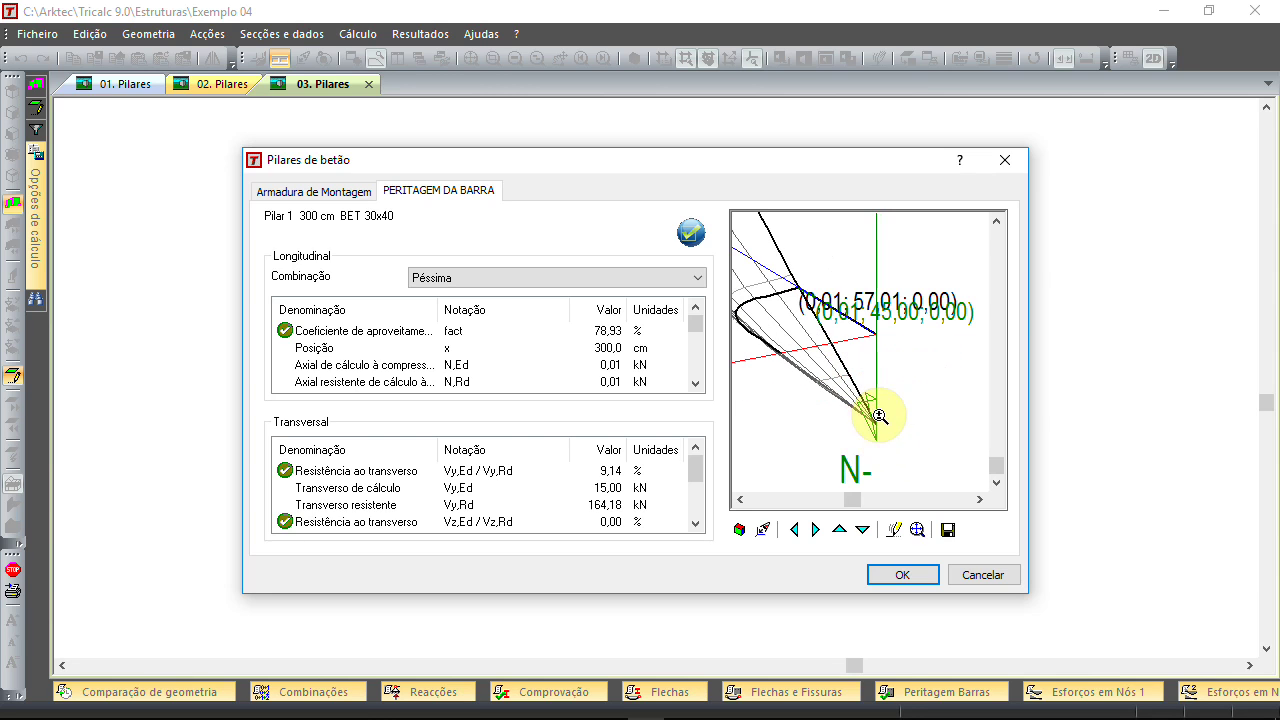
scroll(880, 438, "down", 2)
left_click_drag(871, 417, 894, 323)
scroll(880, 350, "up", 2)
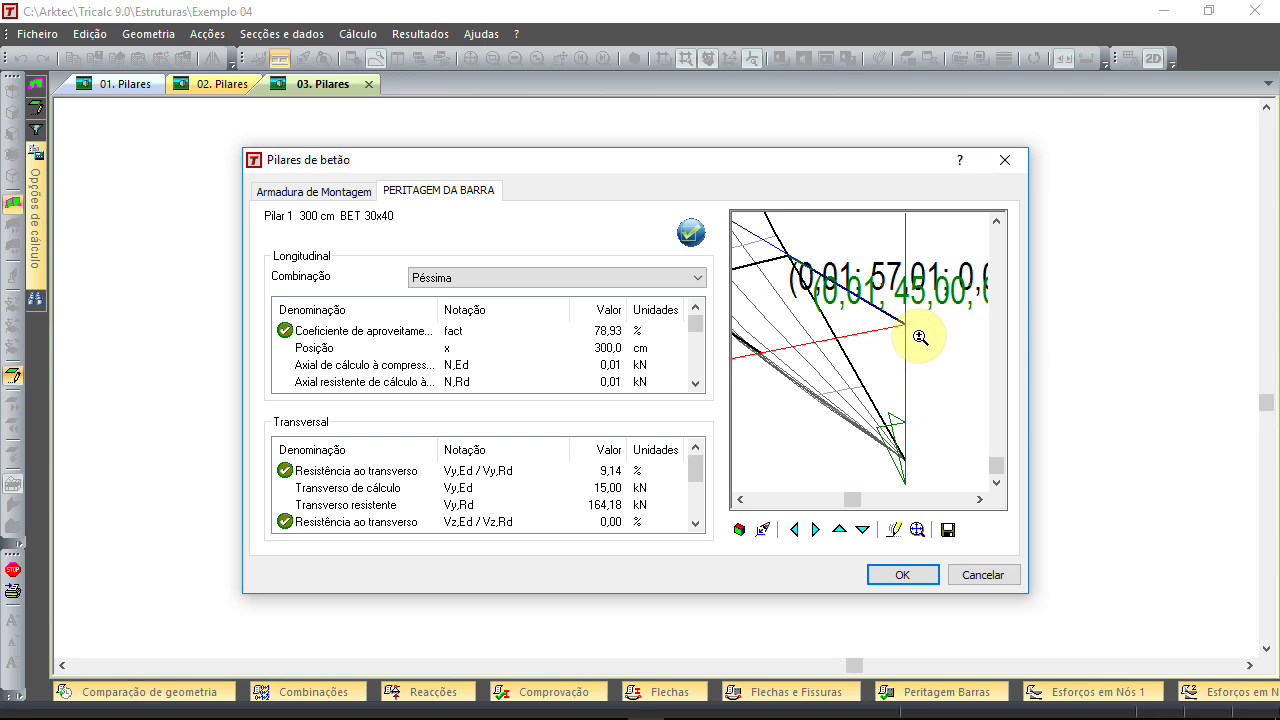
scroll(910, 333, "down", 2)
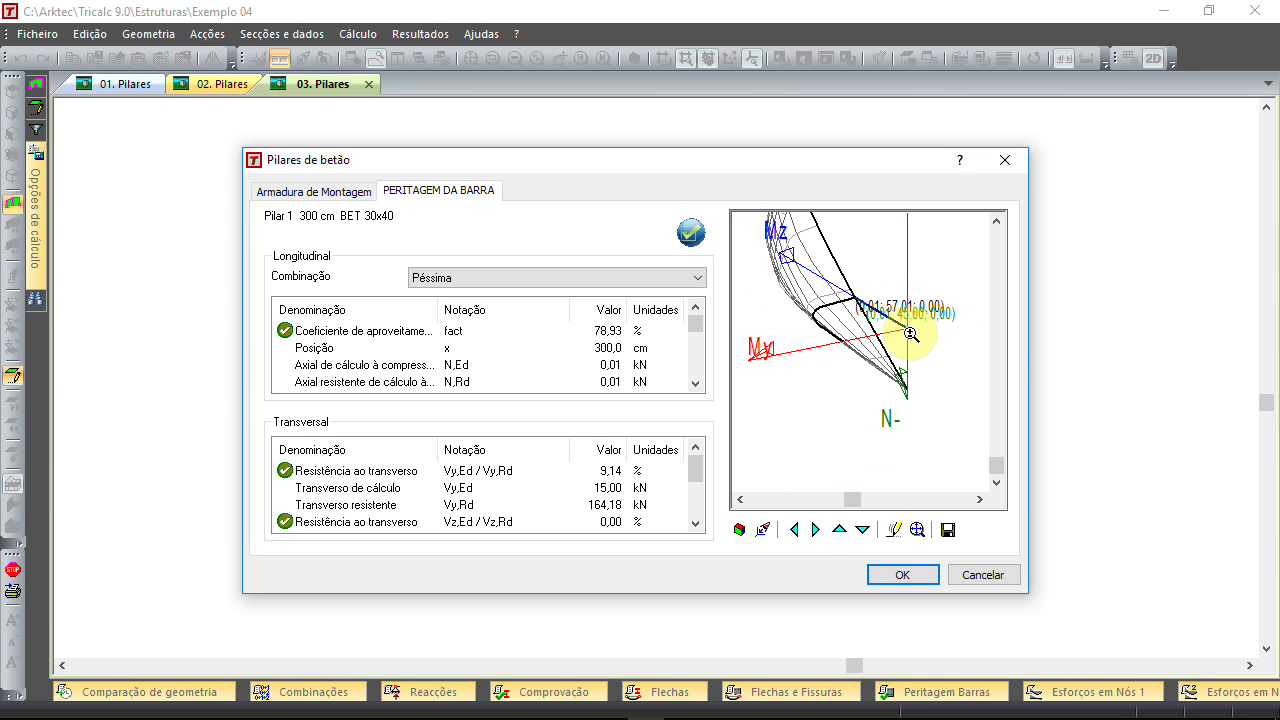
scroll(909, 329, "down", 1)
left_click_drag(909, 329, 869, 400)
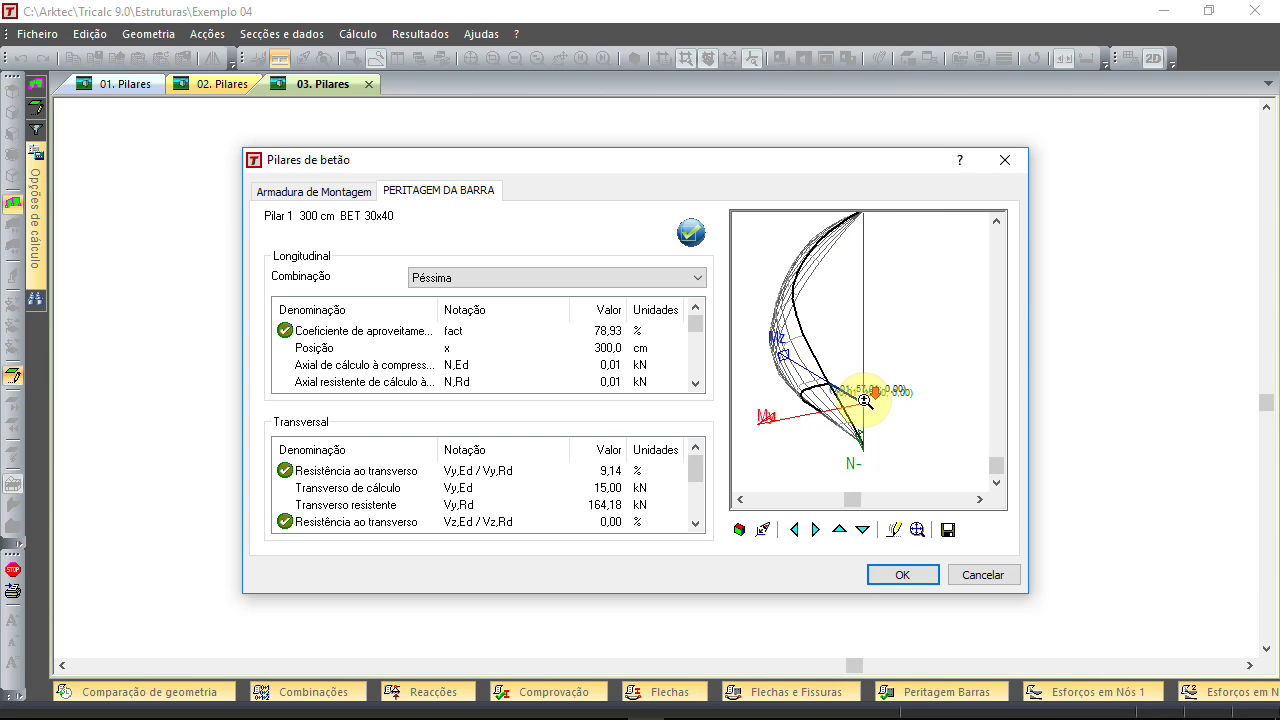
scroll(865, 400, "down", 1)
left_click_drag(862, 401, 891, 443)
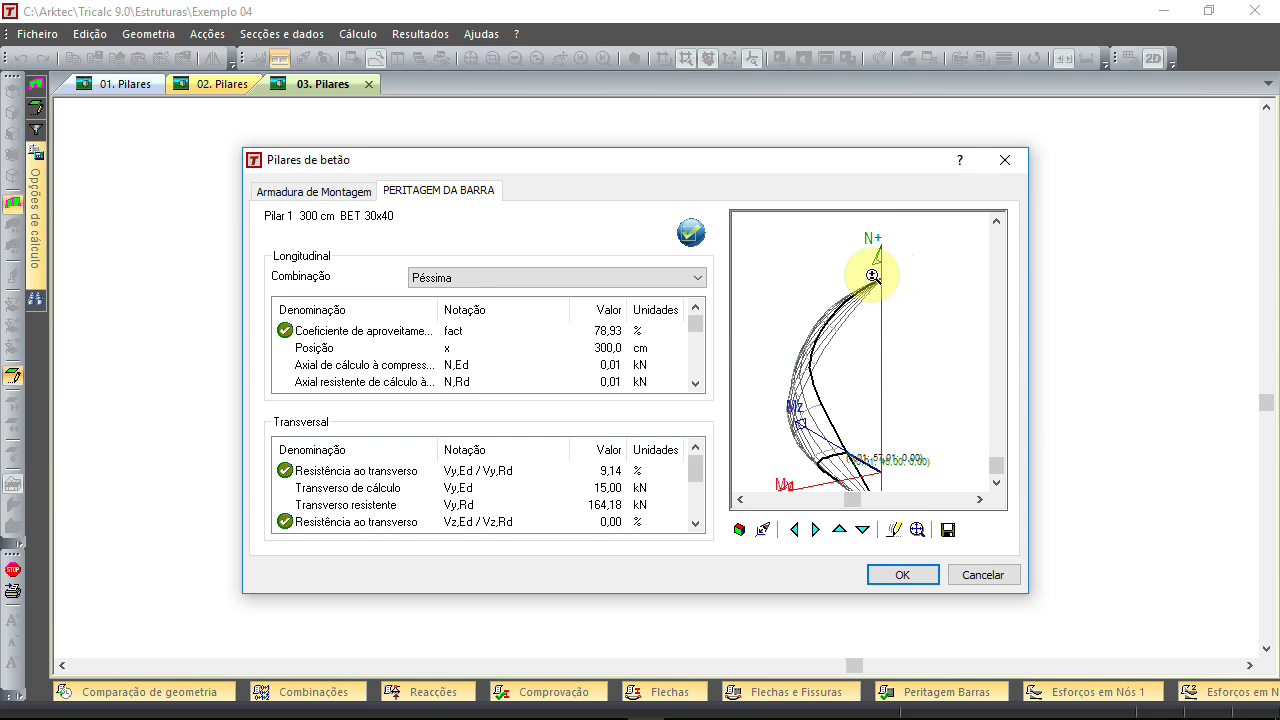
left_click_drag(884, 375, 857, 257)
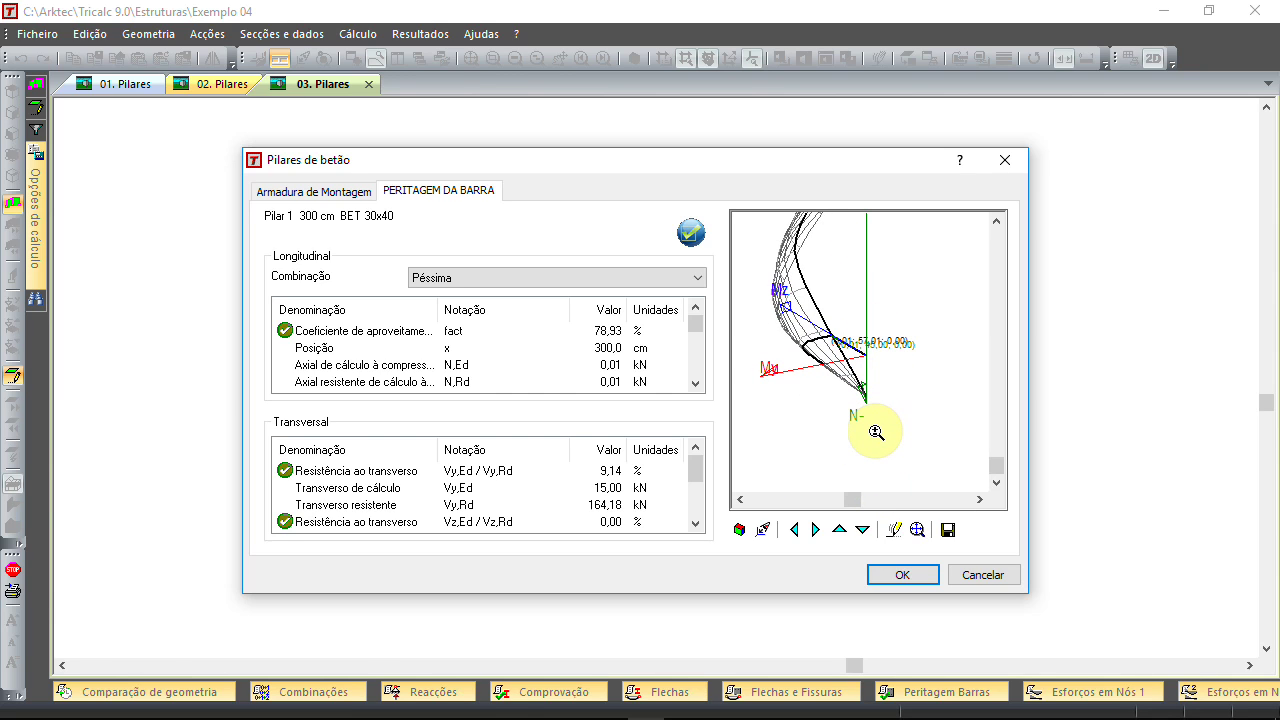
left_click(880, 372)
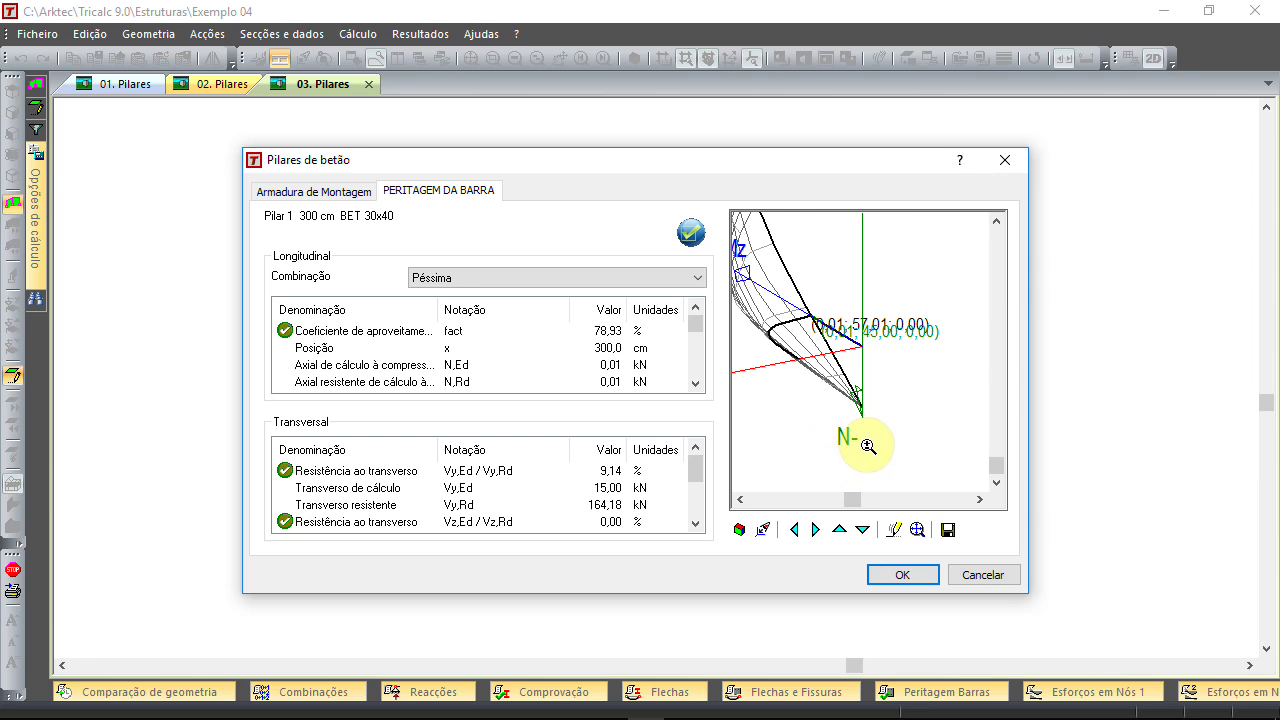
scroll(871, 400, "down", 2)
middle_click_drag(859, 503, 853, 543)
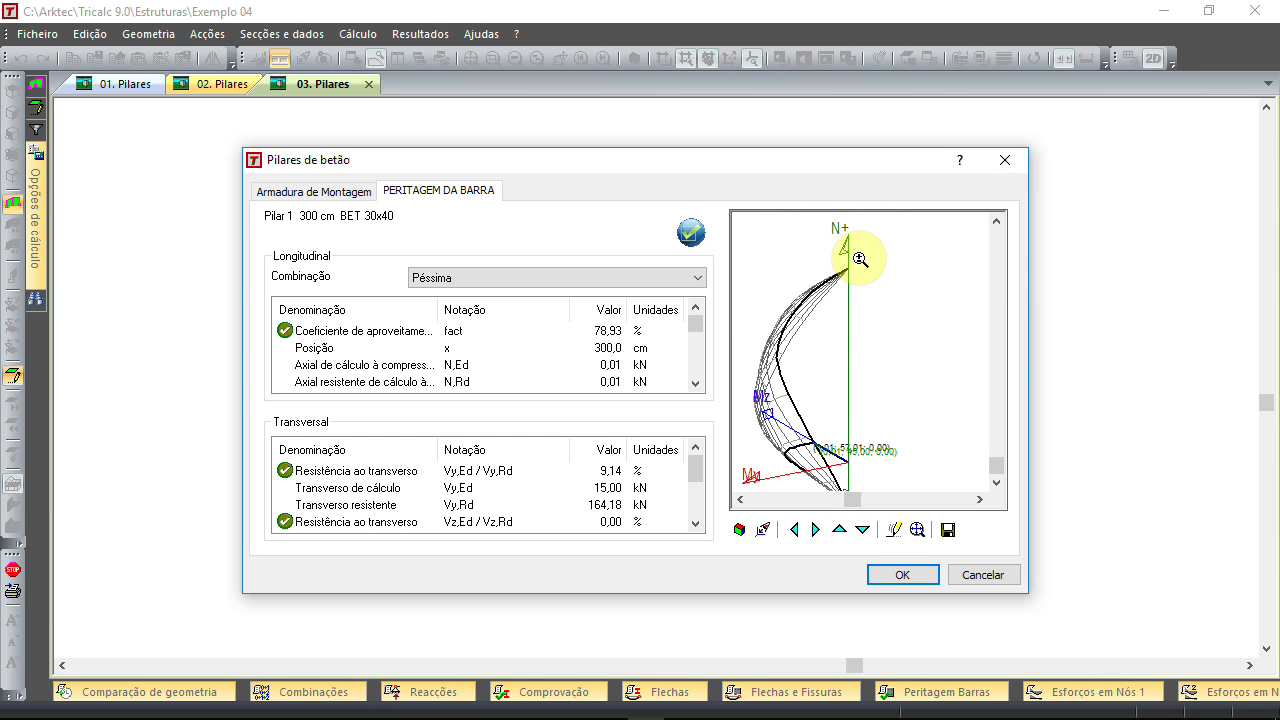
middle_click_drag(843, 434, 850, 326)
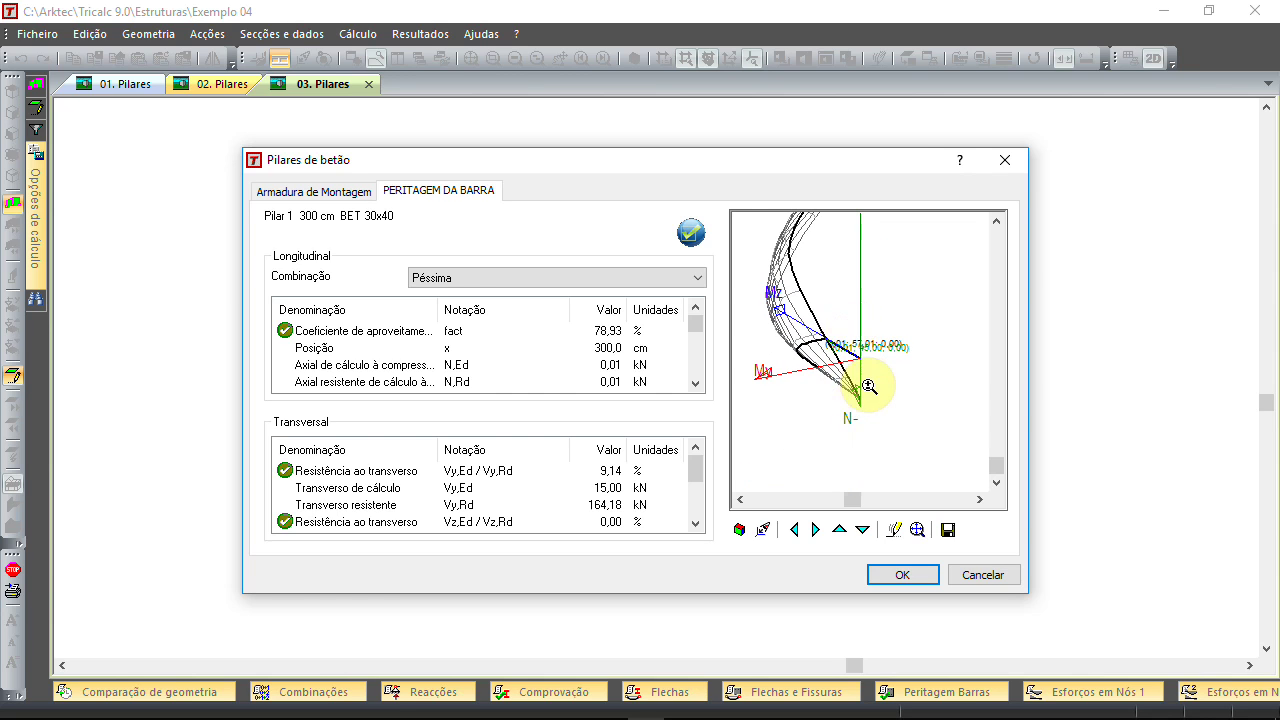
Inspect the interaction diagram along its N axis, rotate it slightly, and frame the force points with the Mz and My axes
scroll(868, 368, "up", 2)
scroll(849, 320, "down", 2)
middle_click_drag(849, 320, 846, 460)
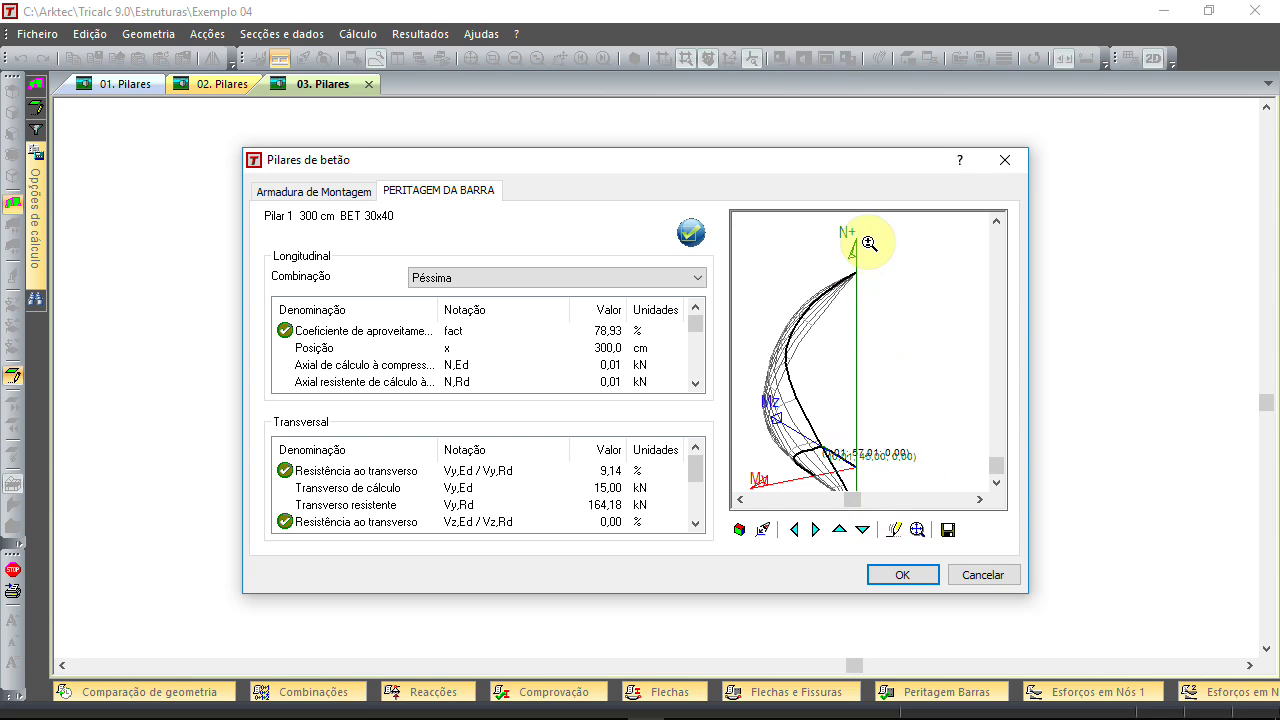
middle_click_drag(857, 394, 877, 323)
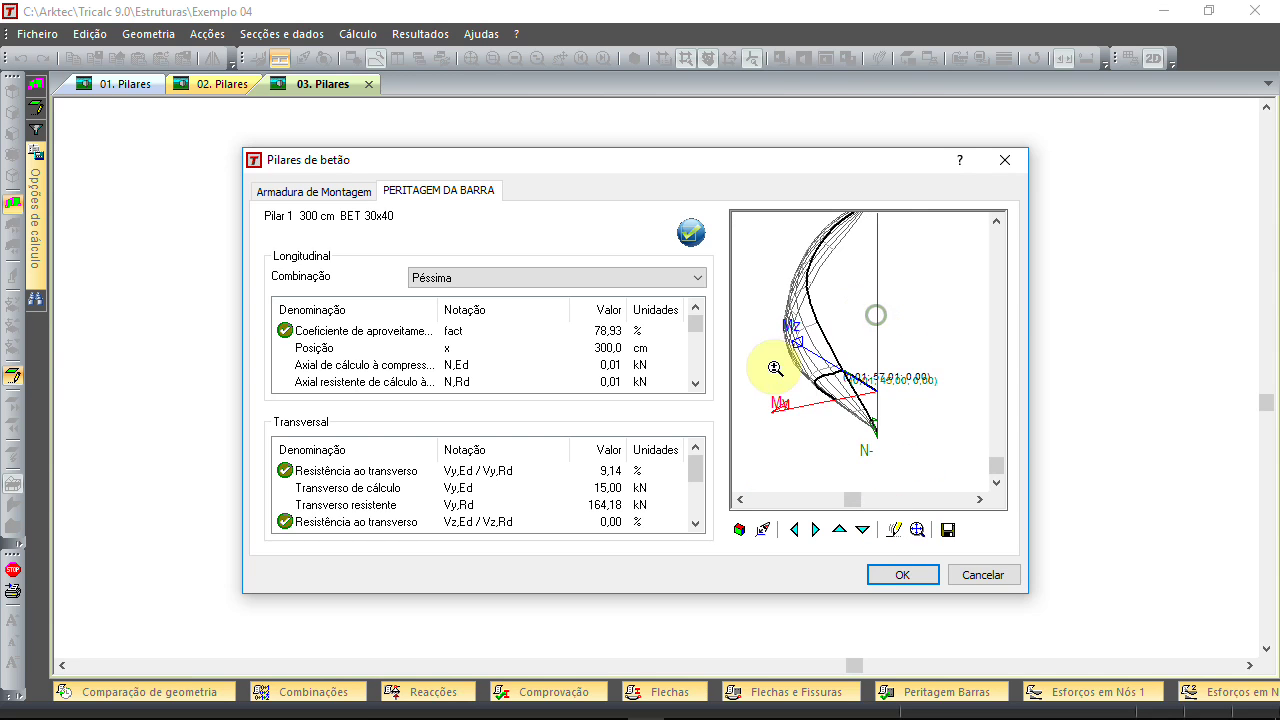
scroll(775, 420, "up", 1)
left_click(811, 531)
scroll(826, 398, "up", 1)
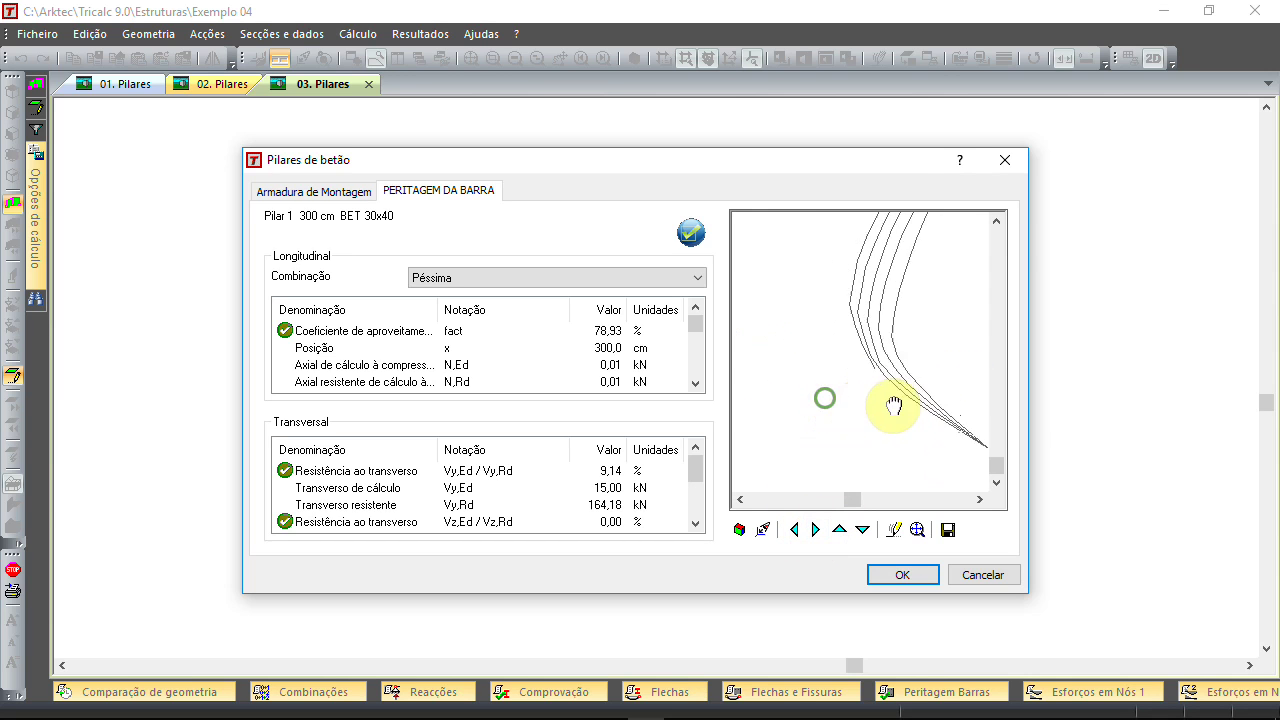
middle_click_drag(894, 406, 882, 405)
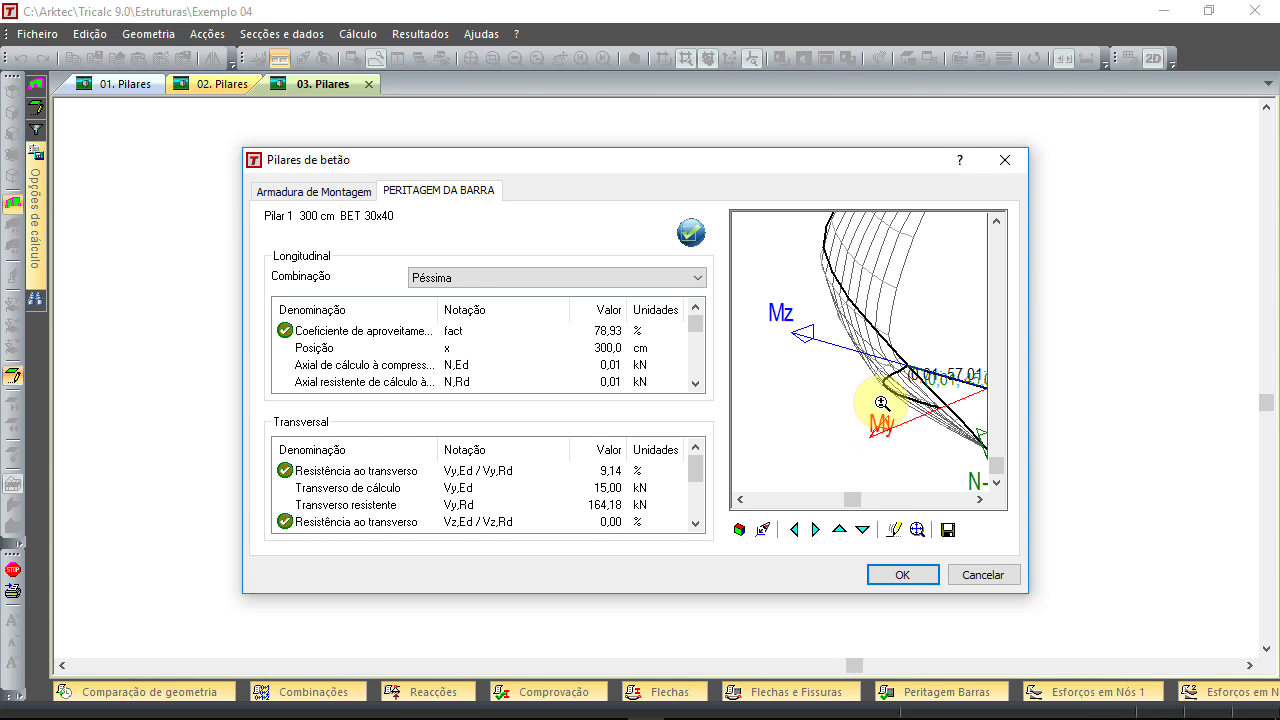
scroll(880, 402, "down", 2)
middle_click_drag(961, 375, 924, 404)
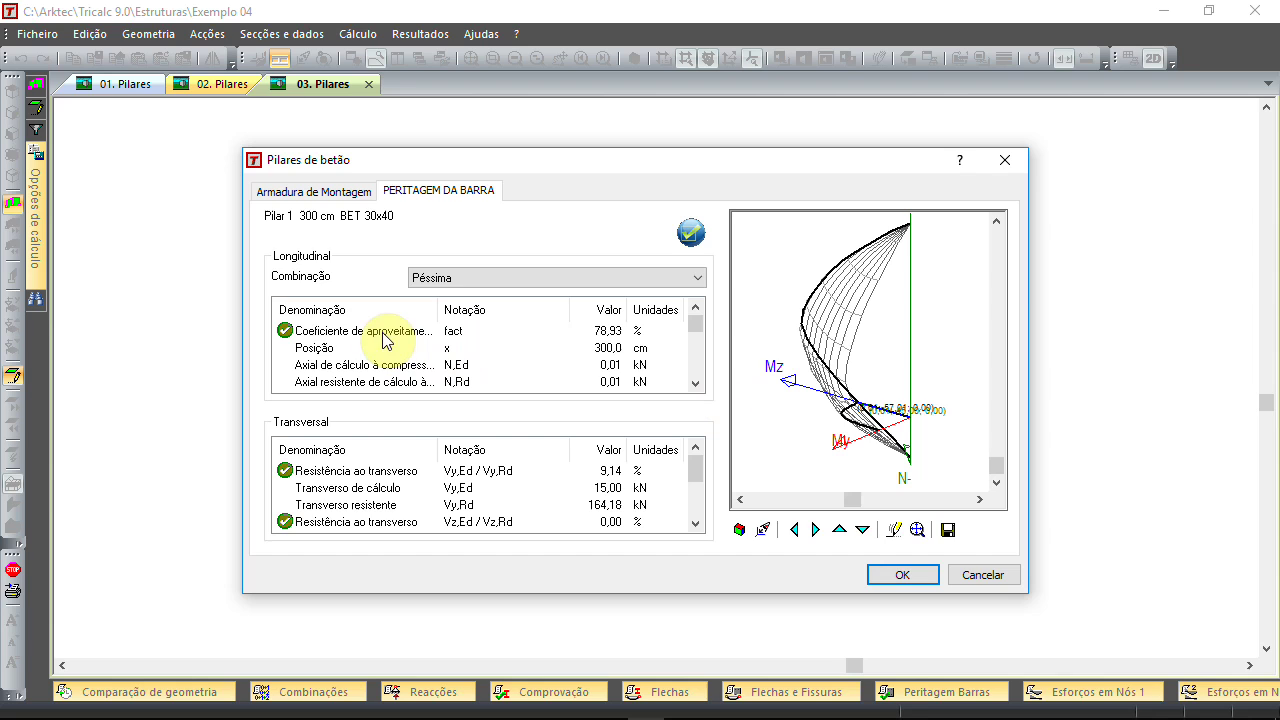
Review the longitudinal combination options, keep Péssima, and check the utilisation coefficient (fact) and its position x along the bar
left_click(509, 279)
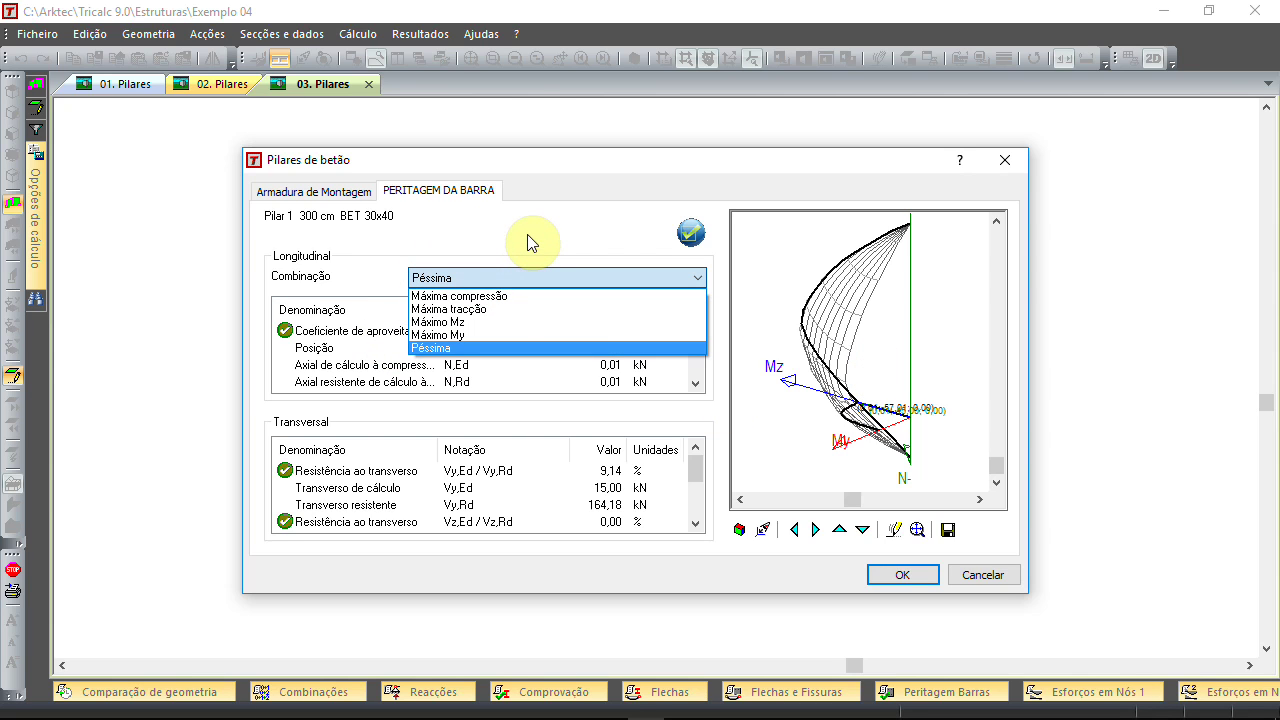
left_click(527, 349)
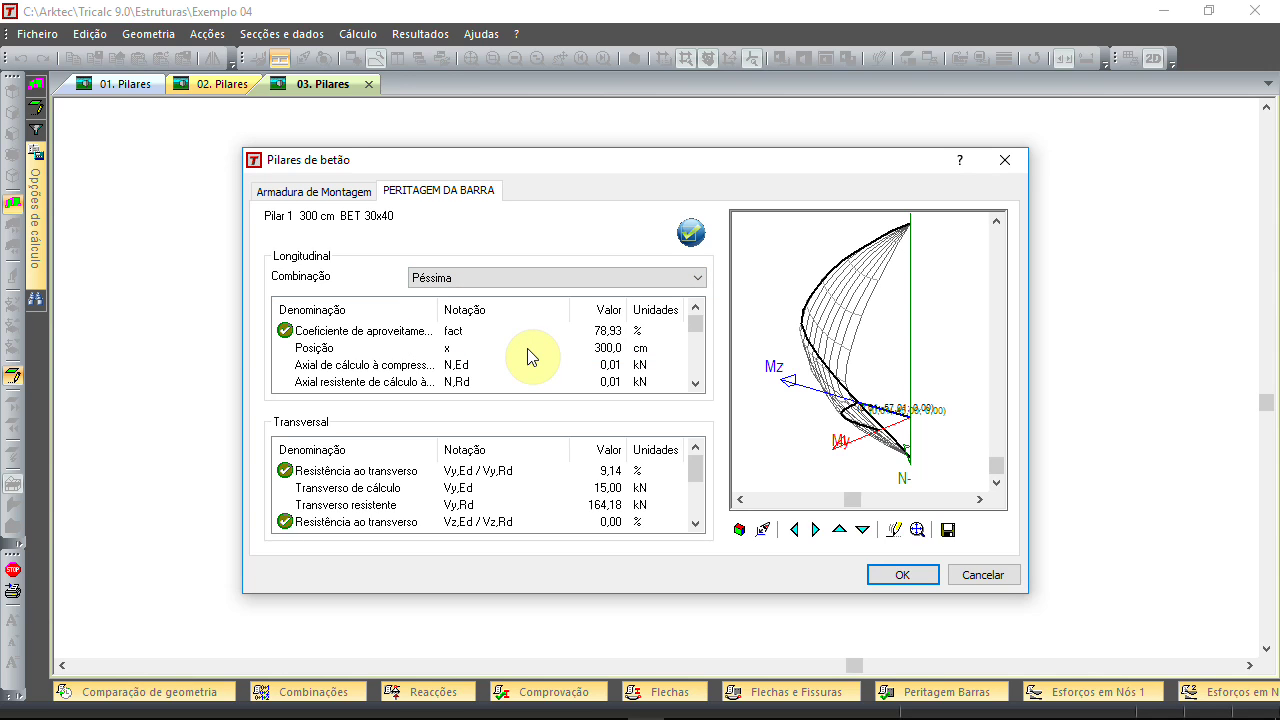
left_click(372, 333)
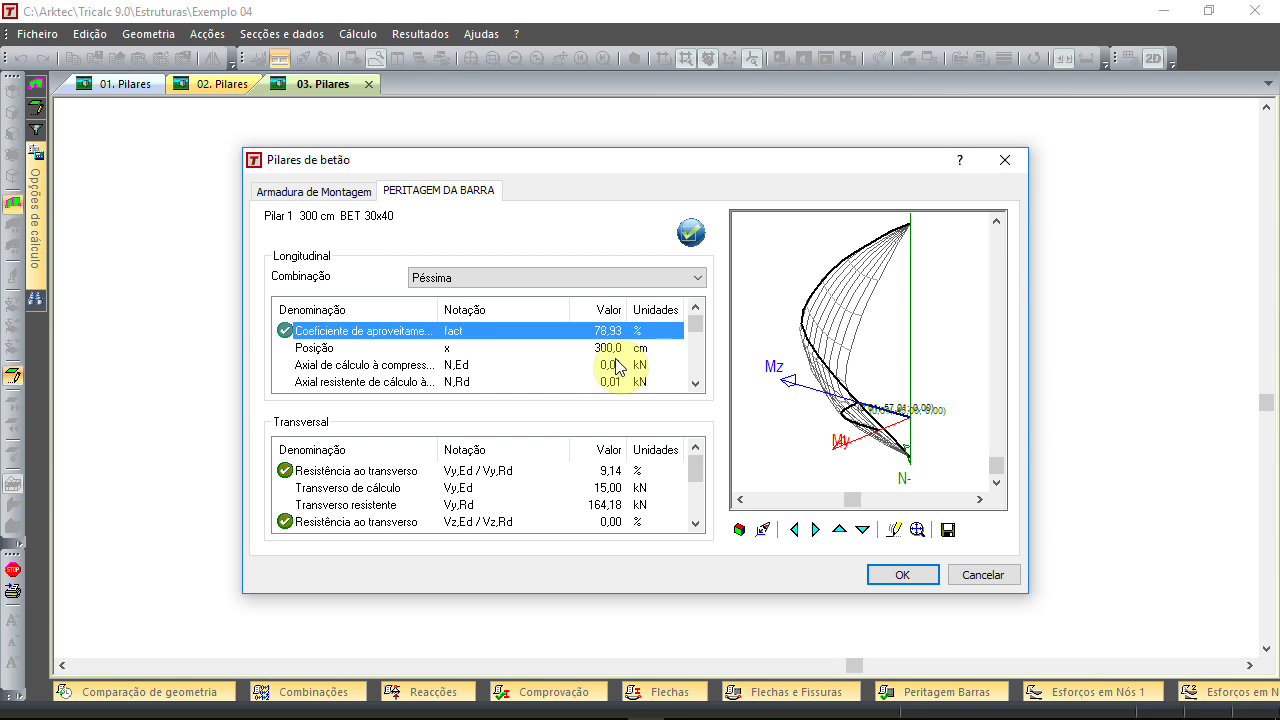
left_click(612, 348)
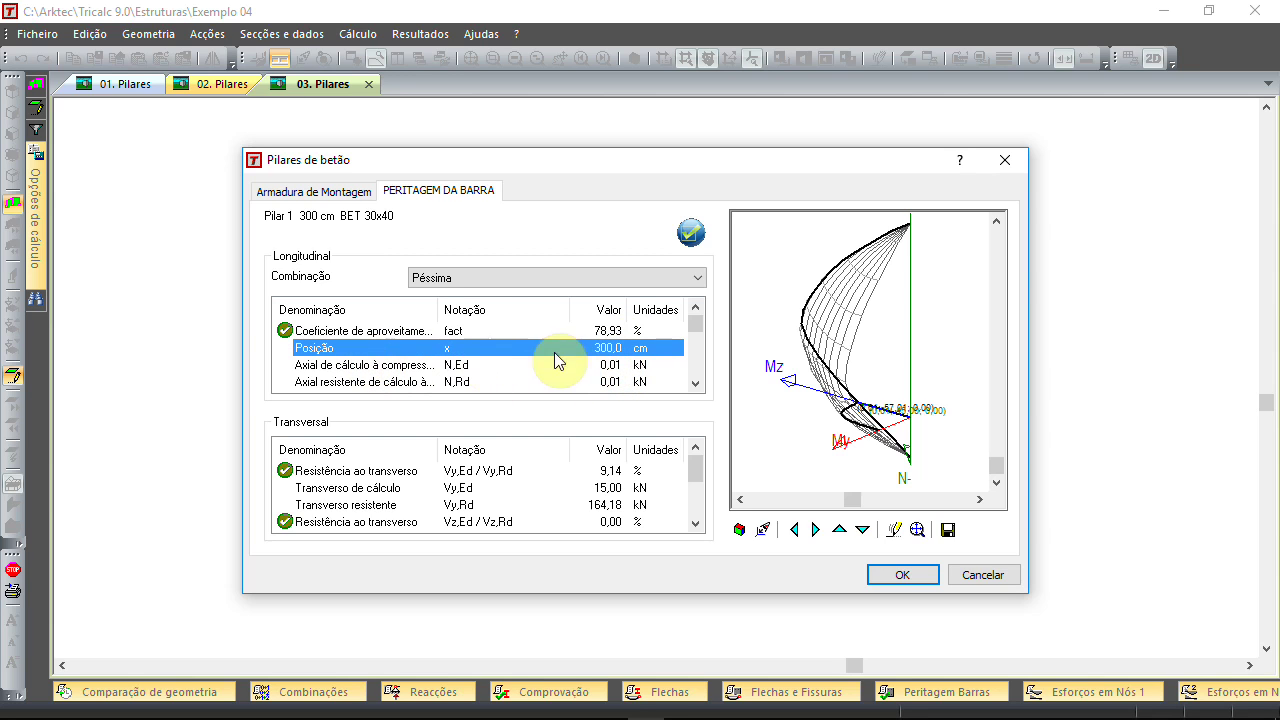
Compare the design axial force N,Ed with the resisting axial force N,Rd in the longitudinal results
left_click(695, 382)
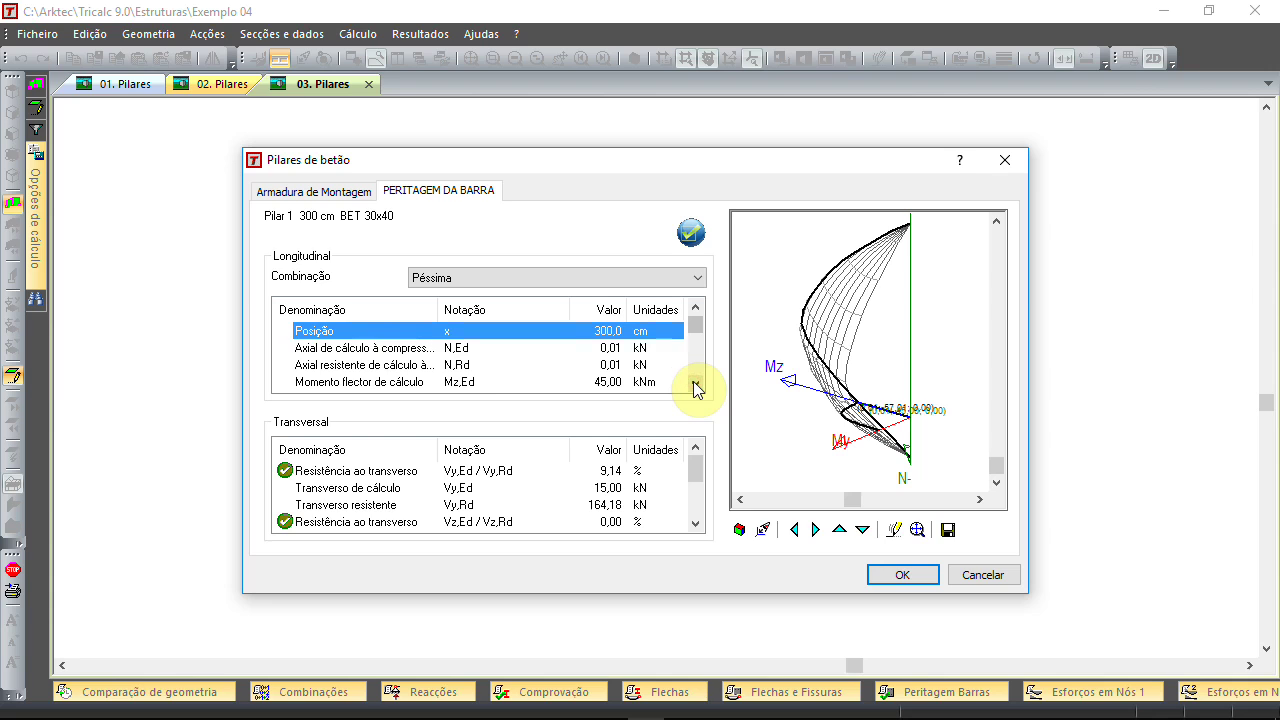
left_click(695, 382)
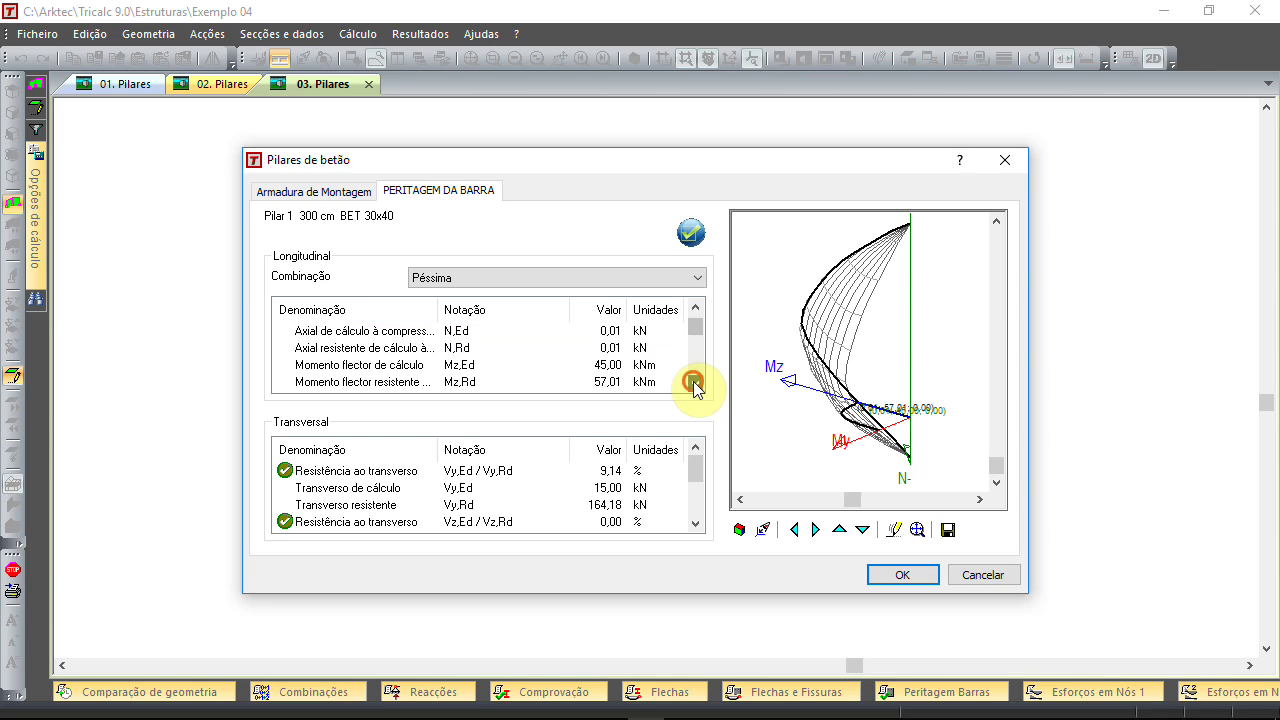
left_click(608, 333)
left_click(610, 348)
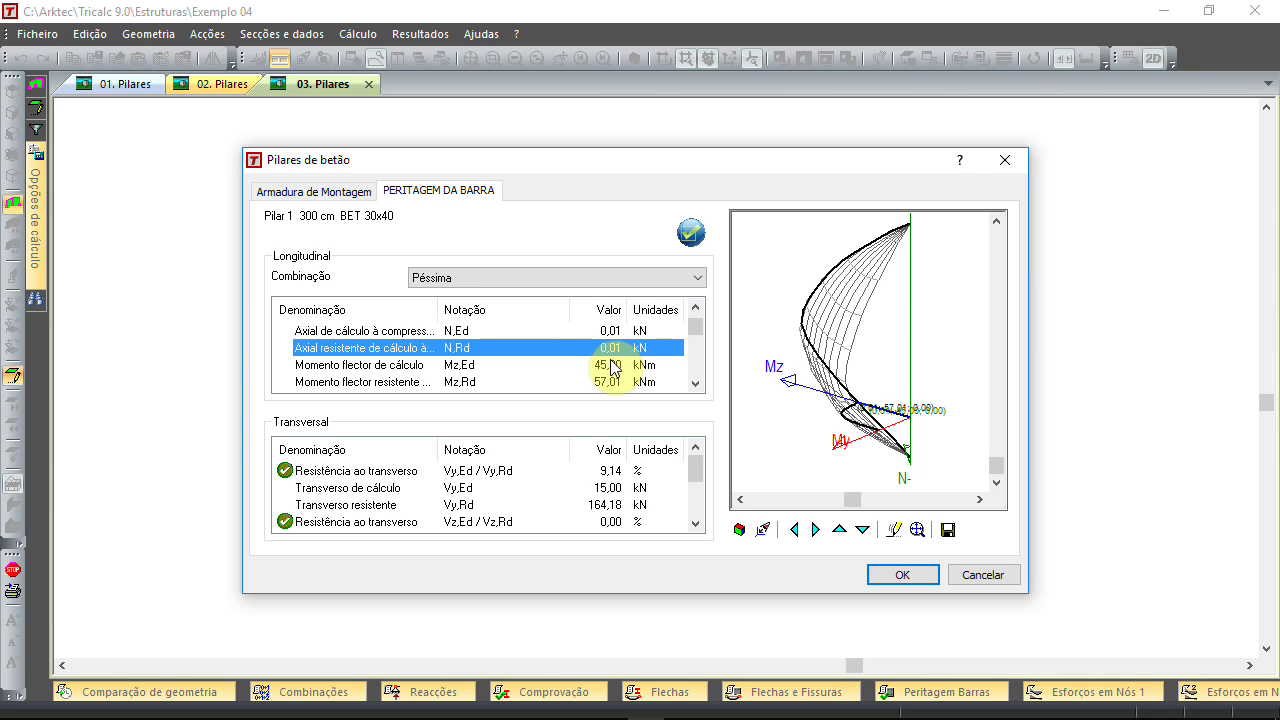
left_click(565, 331)
left_click(569, 348)
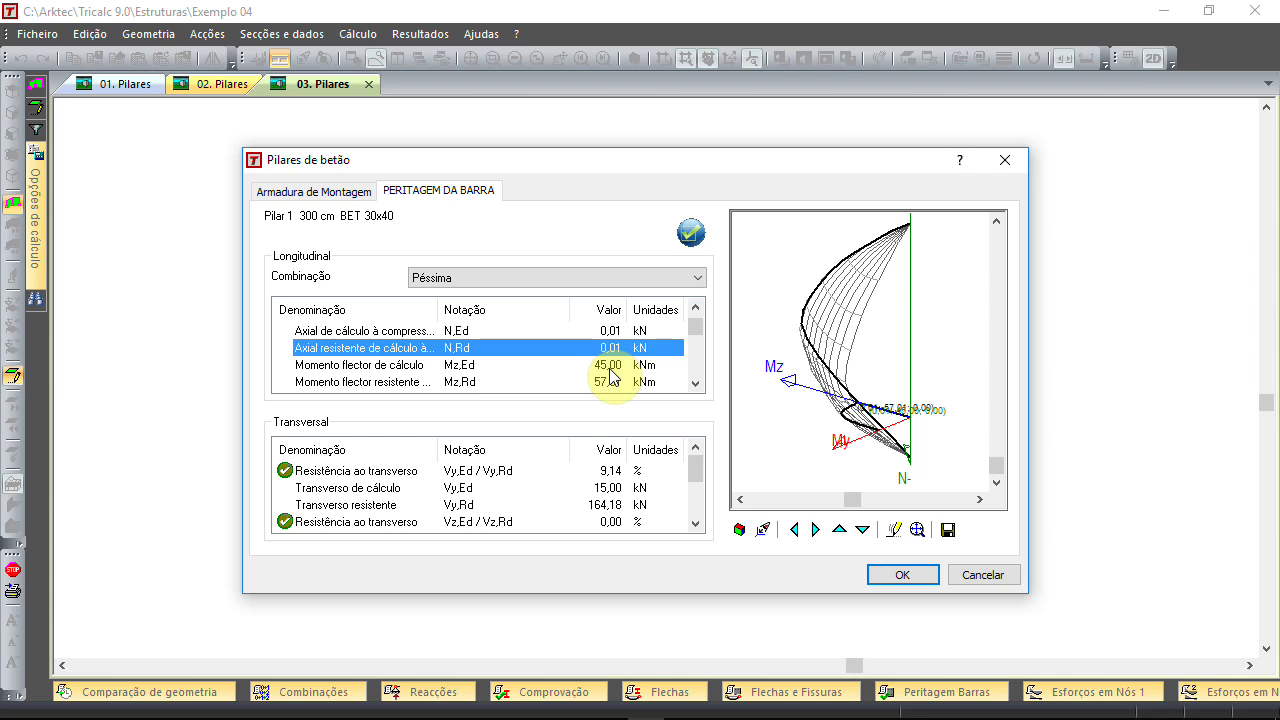
Compare the design and resisting bending moments about both axes: Mz,Ed with Mz,Rd and My,Ed with My,Rd
left_click(610, 366)
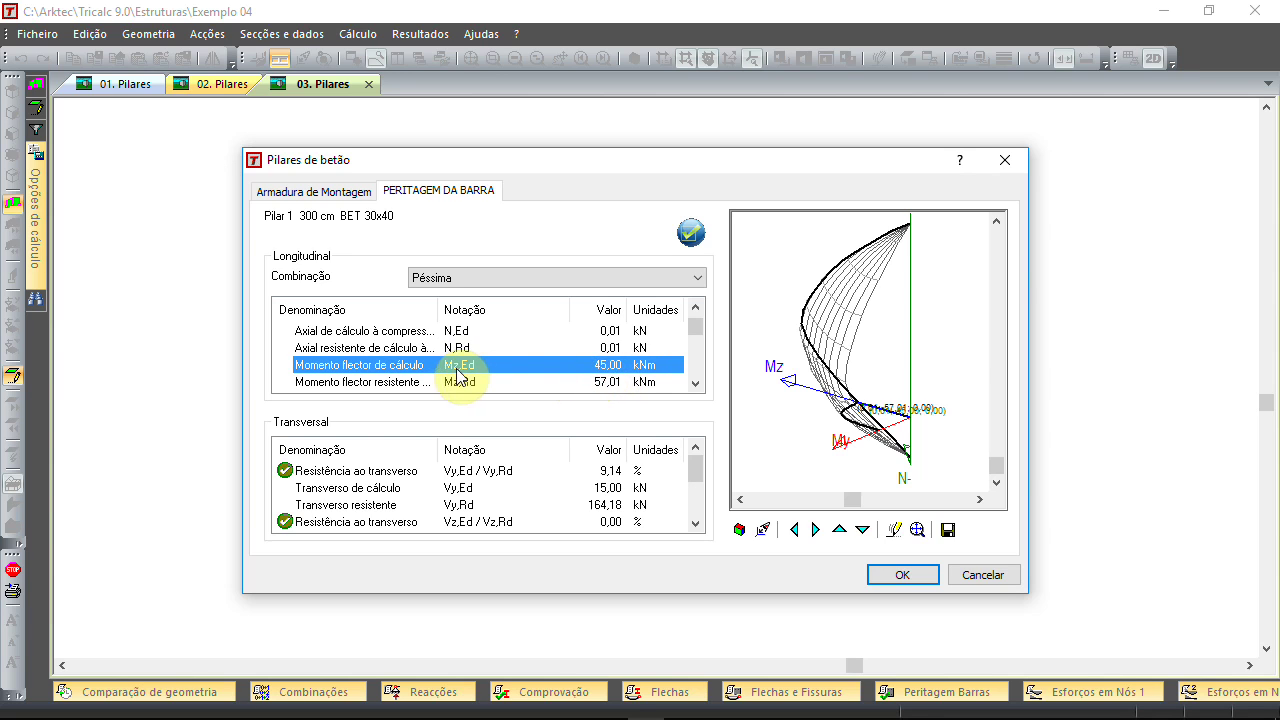
left_click(610, 386)
left_click(695, 386)
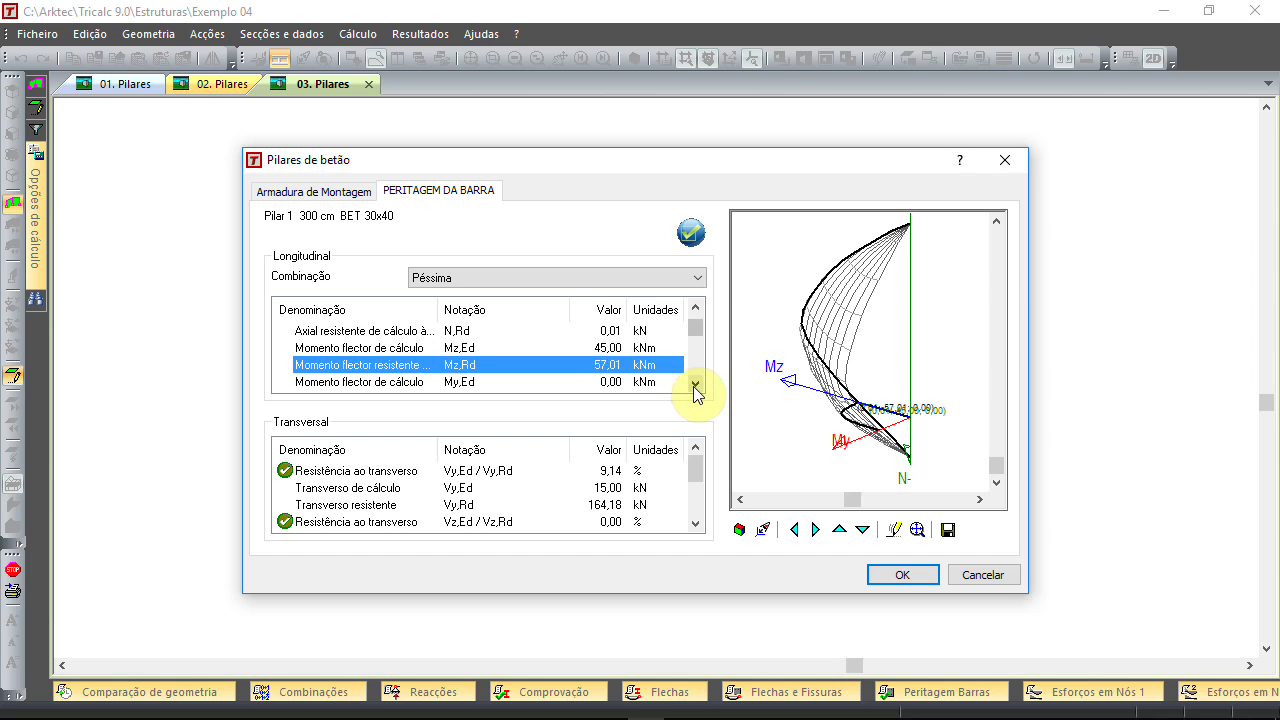
left_click(695, 386)
left_click(610, 366)
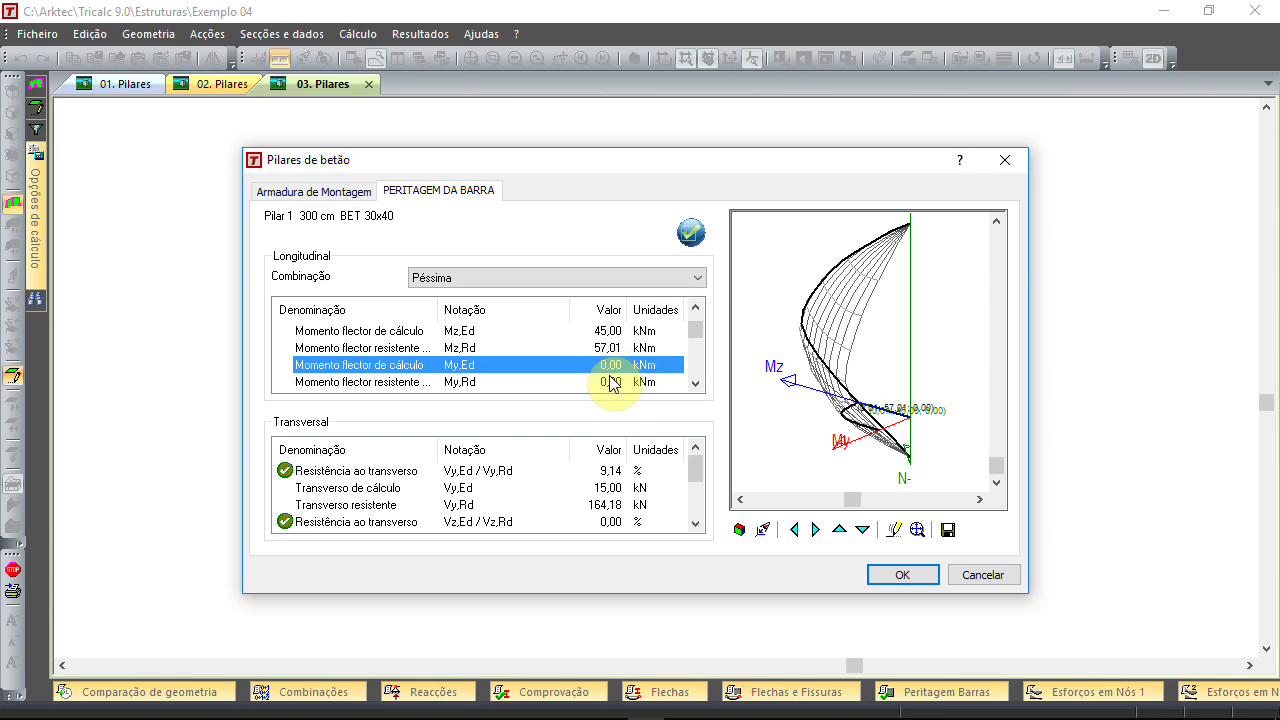
left_click(611, 382)
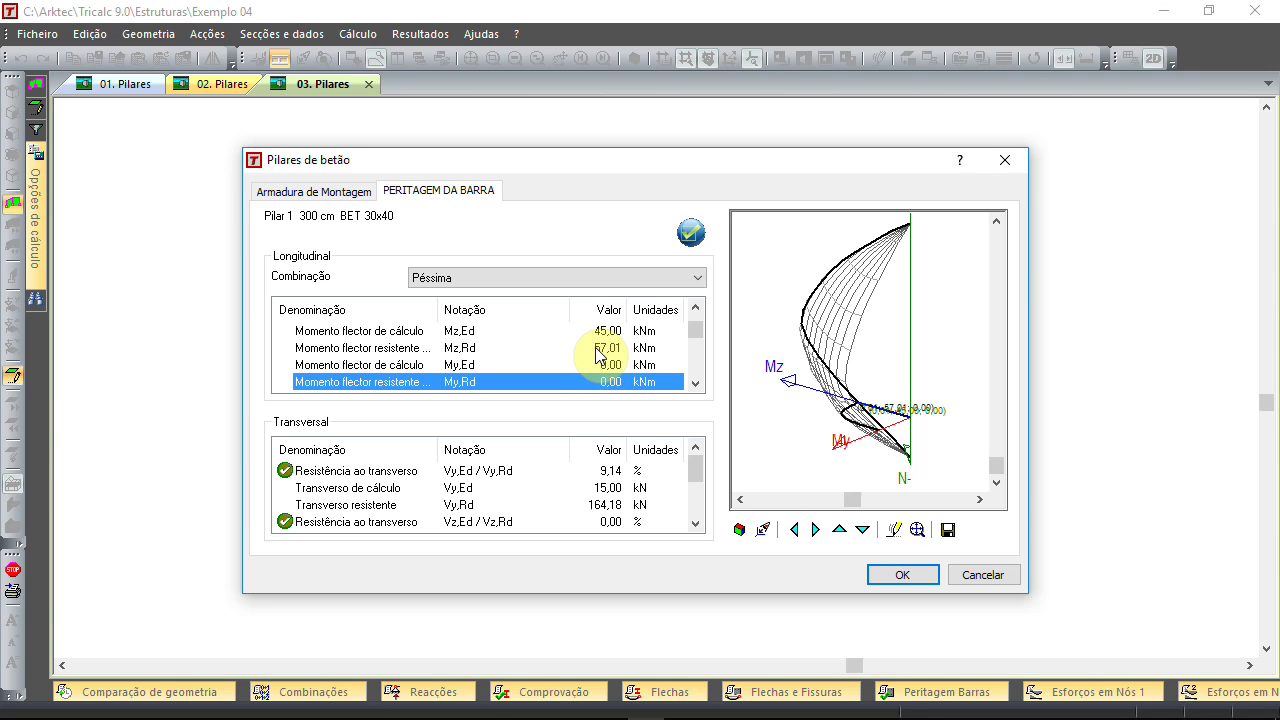
left_click(598, 350)
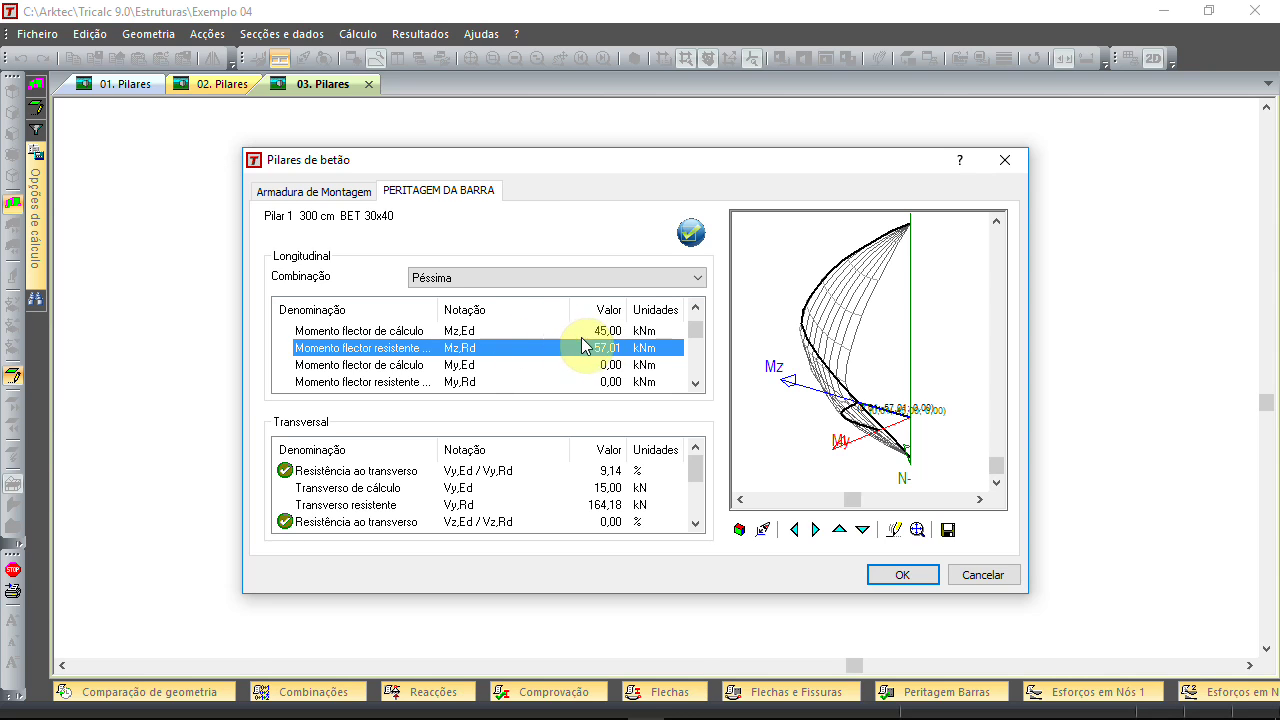
left_click(618, 381)
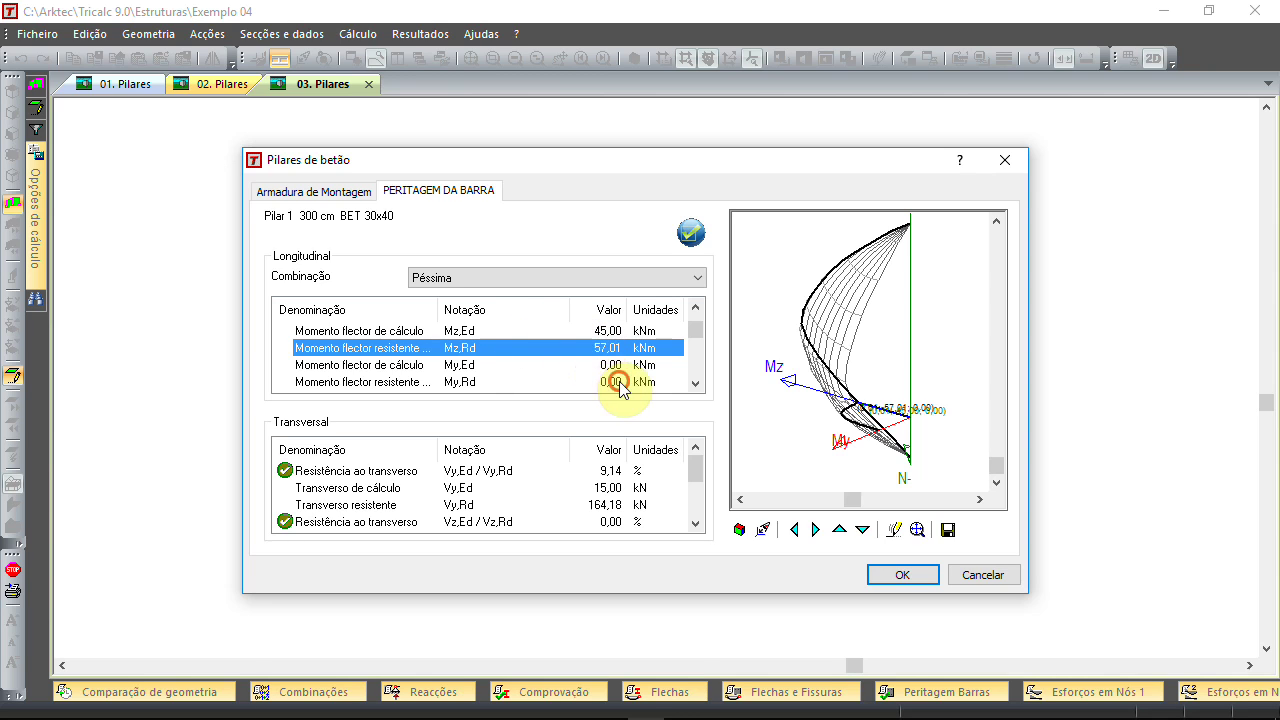
Check the gamma,n coefficient, the longitudinal reinforcement area As, and the geometric ratio rho against rho,min
left_click(695, 383)
left_click(695, 383)
left_click(695, 383)
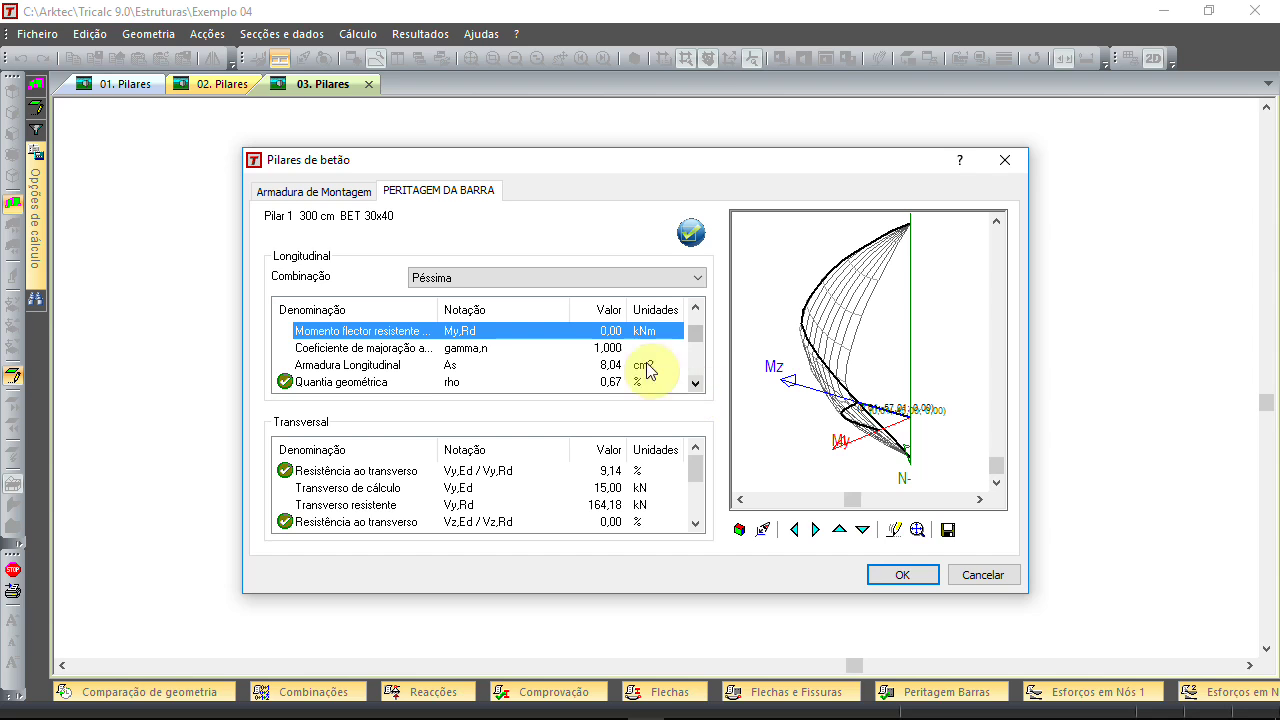
left_click(613, 352)
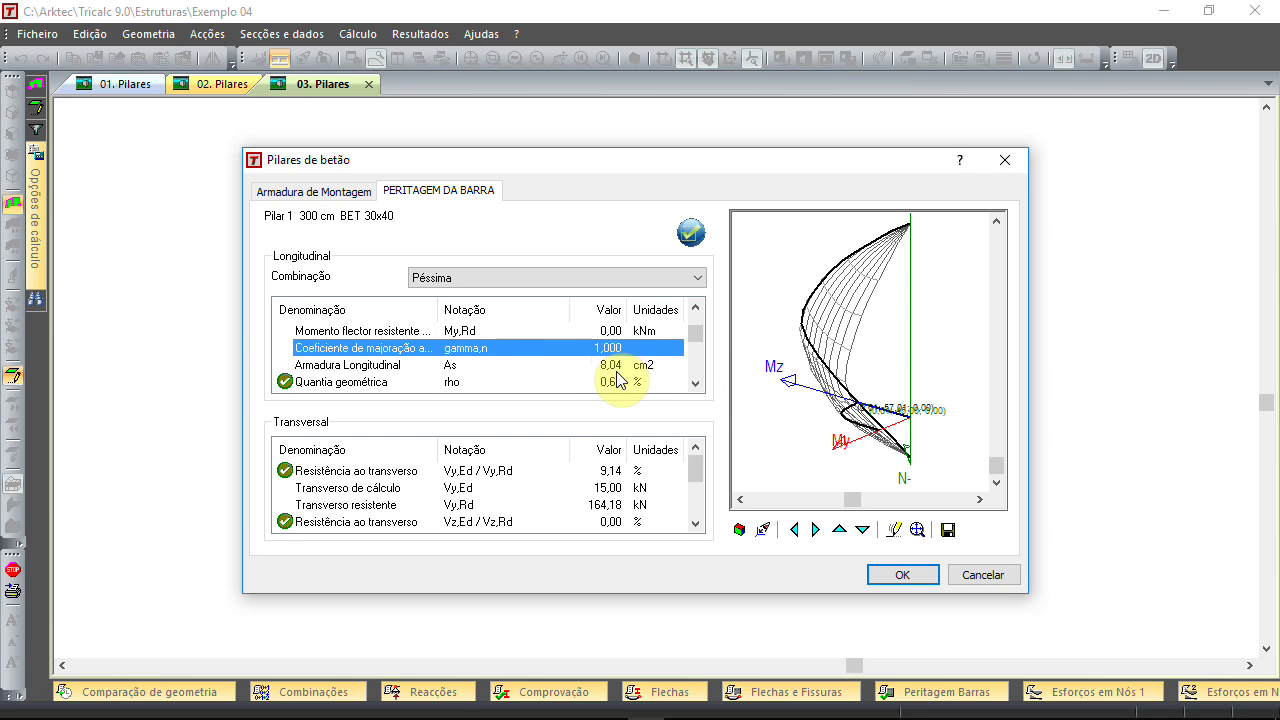
left_click(615, 366)
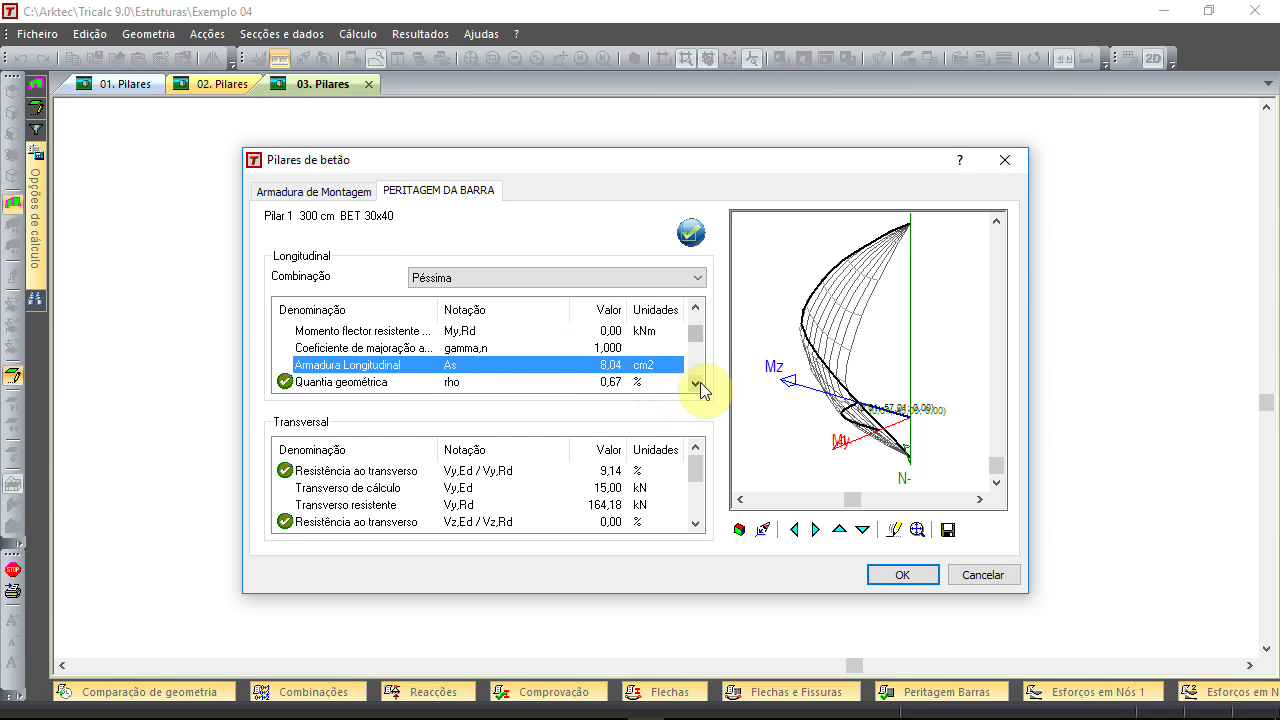
left_click(700, 382)
left_click(700, 382)
left_click(614, 349)
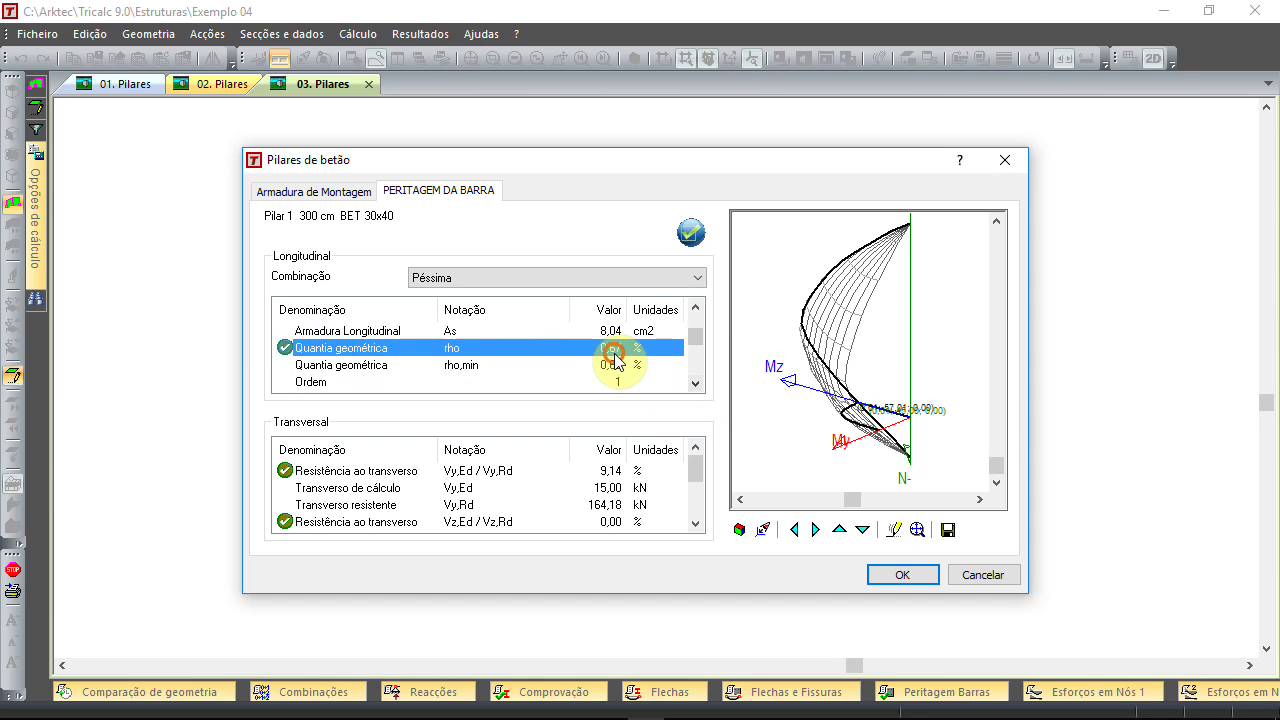
left_click(623, 366)
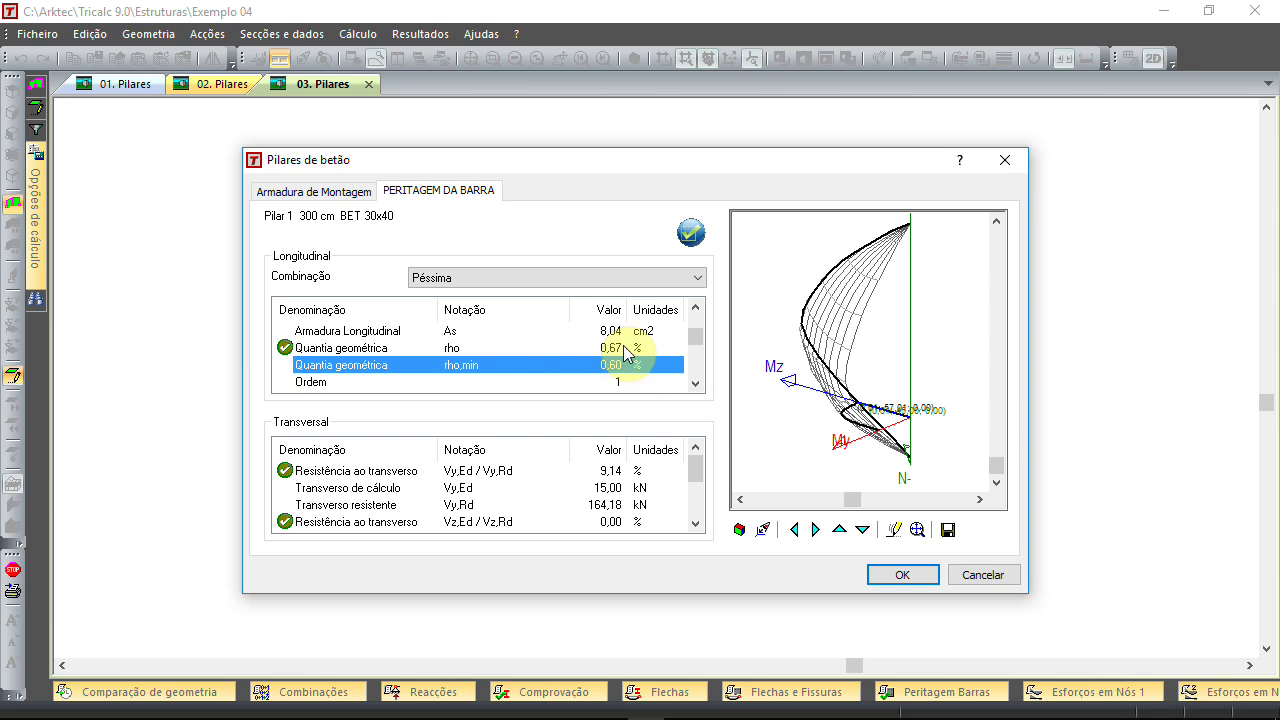
Compare the column's slenderness lambda,y and lambda,z with the limit slenderness values in both directions
left_click(700, 385)
left_click(700, 385)
left_click(700, 385)
left_click(700, 385)
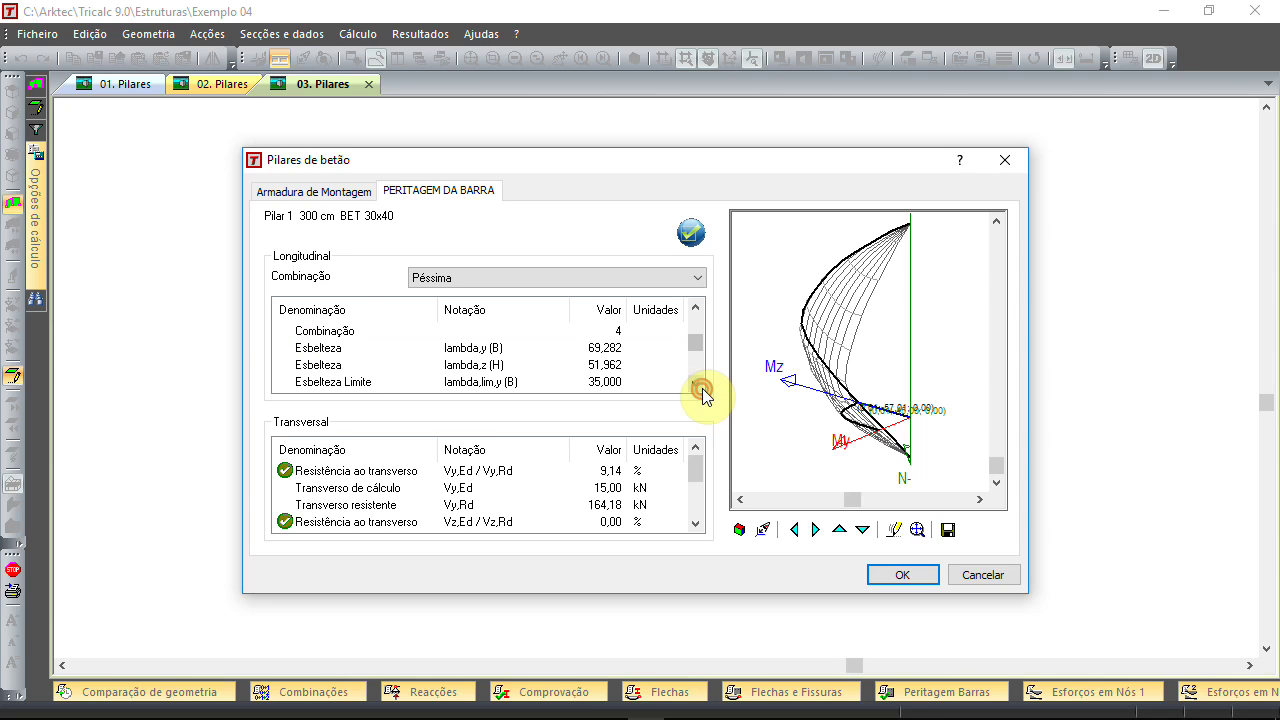
left_click(611, 350)
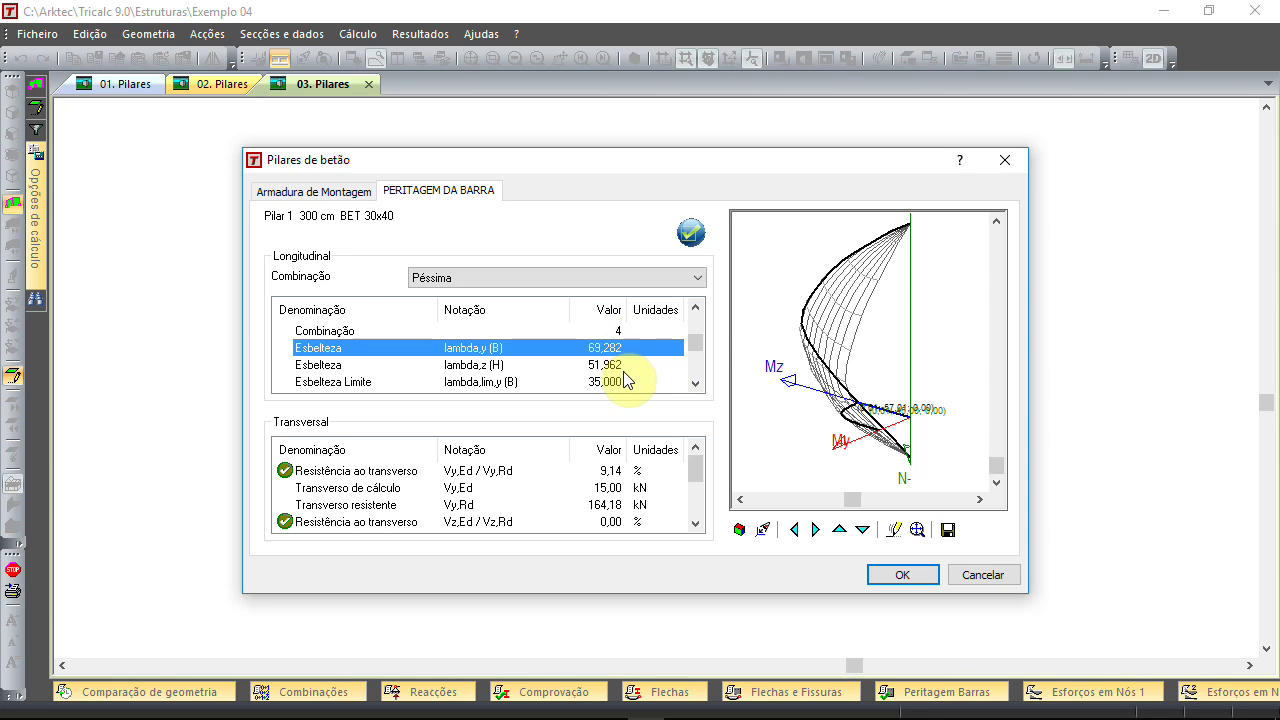
left_click(622, 367)
left_click(621, 382)
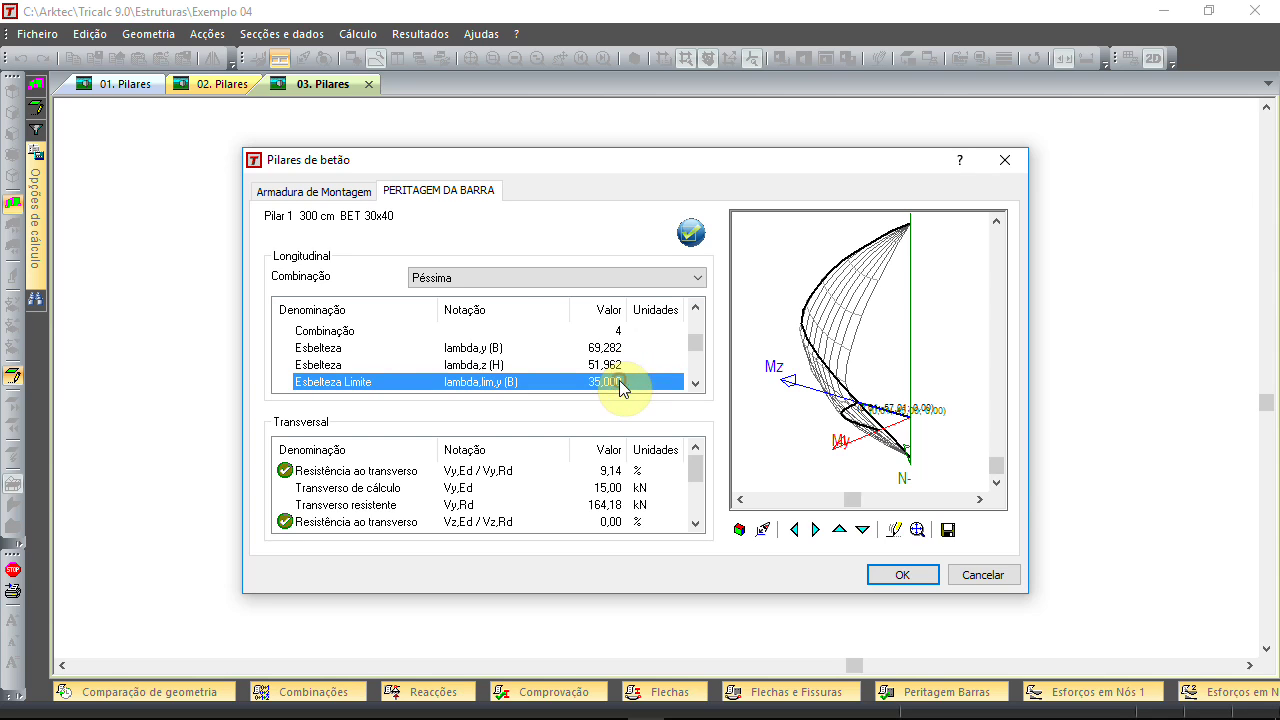
left_click(695, 385)
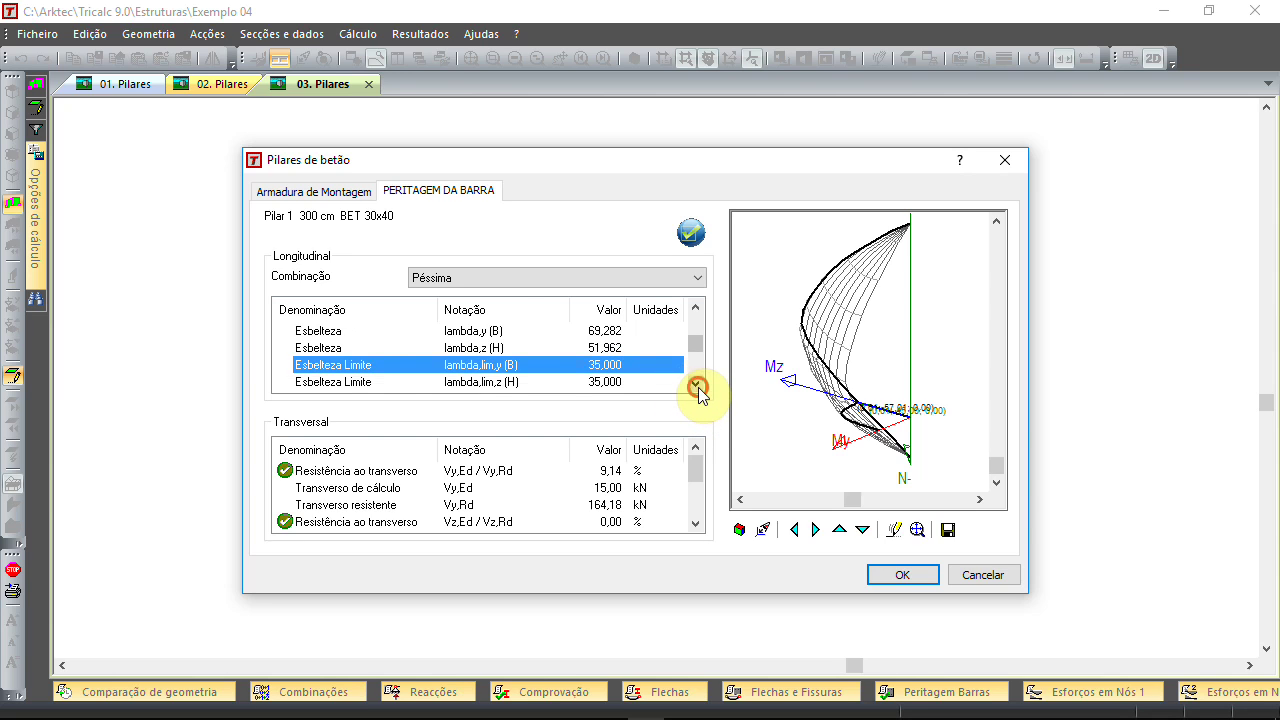
left_click(695, 386)
left_click(695, 386)
left_click(606, 348)
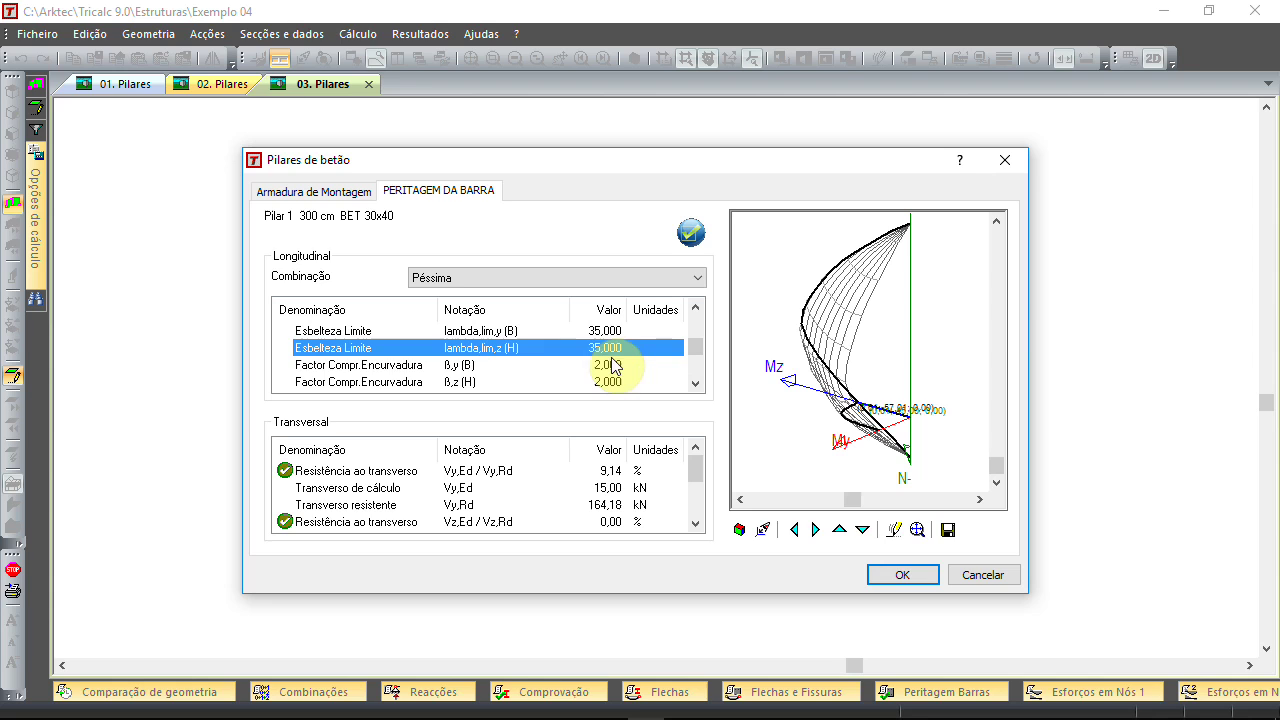
Check the buckling length factors ß,y and ß,z and the buckling lengths Lk,y and Lk,z
left_click(613, 365)
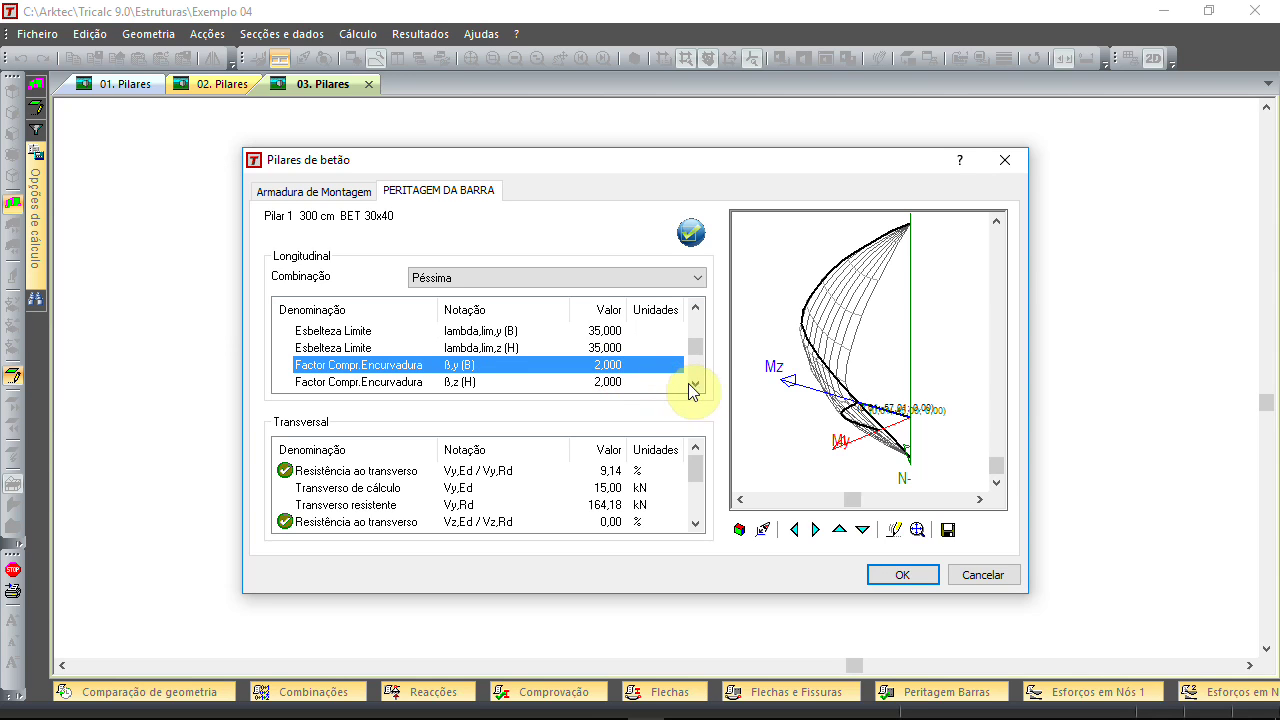
left_click(695, 385)
left_click(609, 365)
left_click(608, 349)
left_click(614, 366)
left_click(608, 348)
left_click(610, 364)
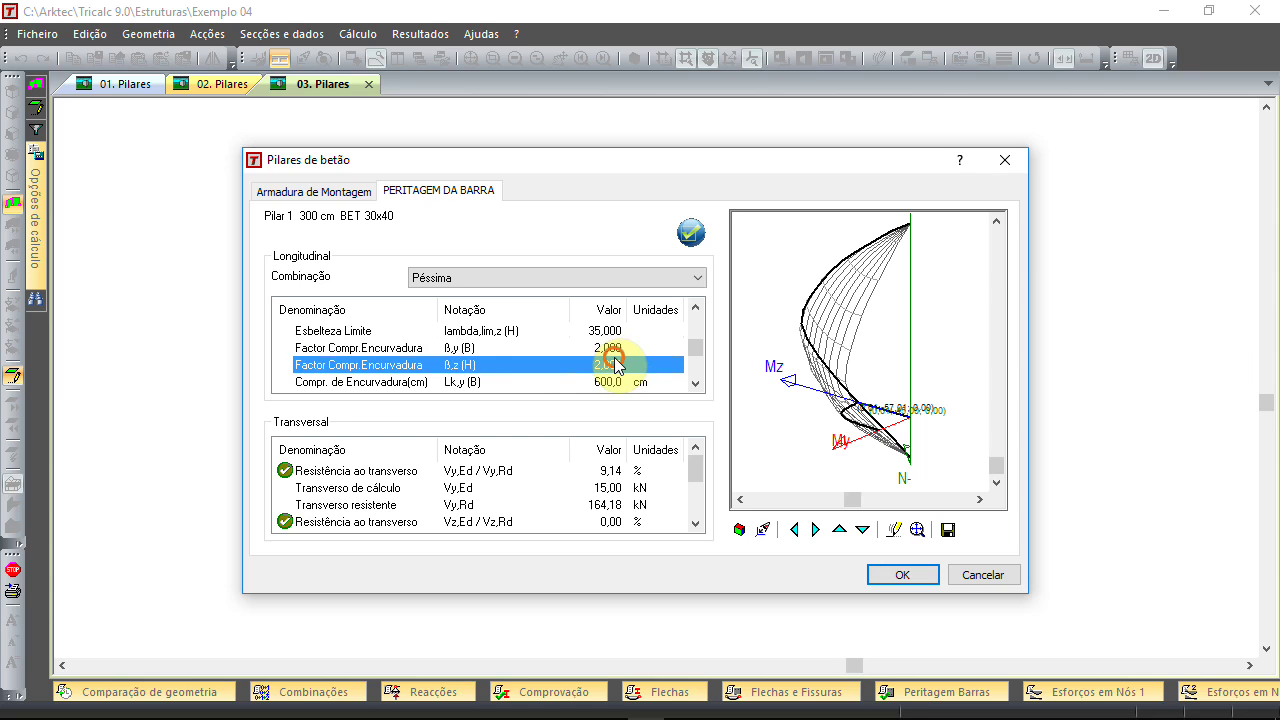
left_click(608, 348)
left_click(617, 365)
left_click(609, 348)
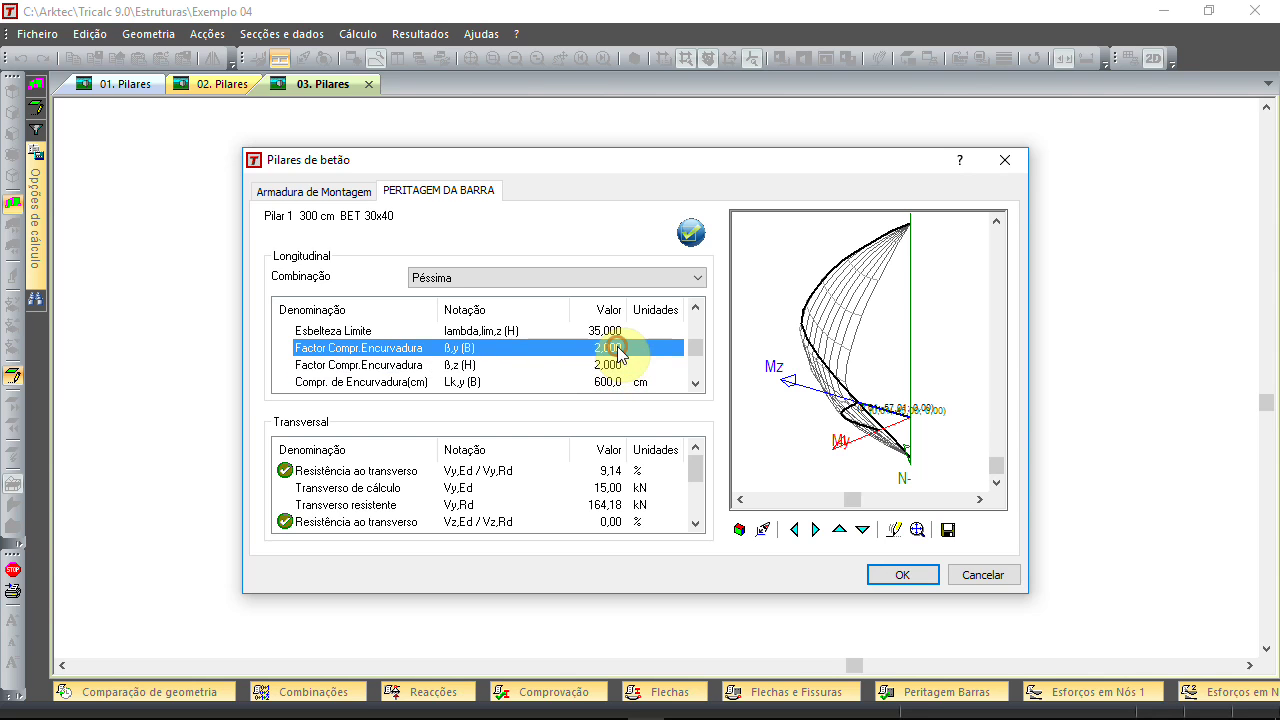
left_click(622, 366)
left_click(696, 383)
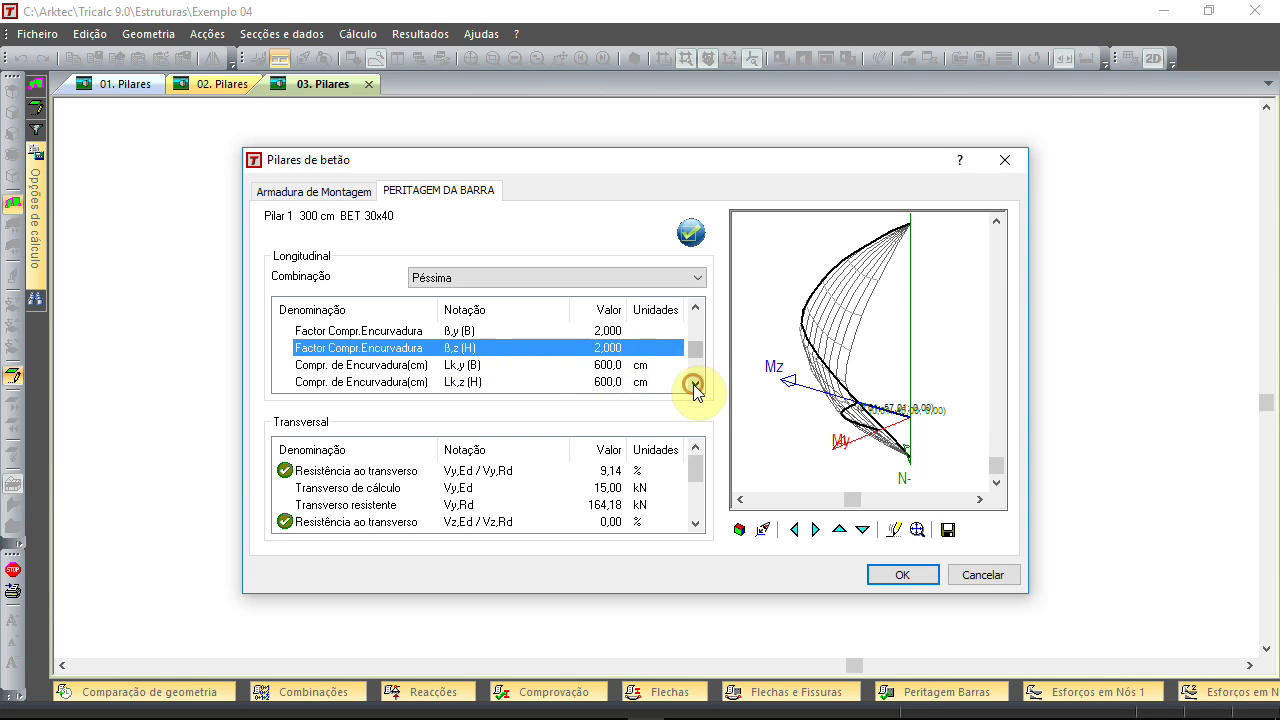
left_click(637, 368)
left_click(640, 383)
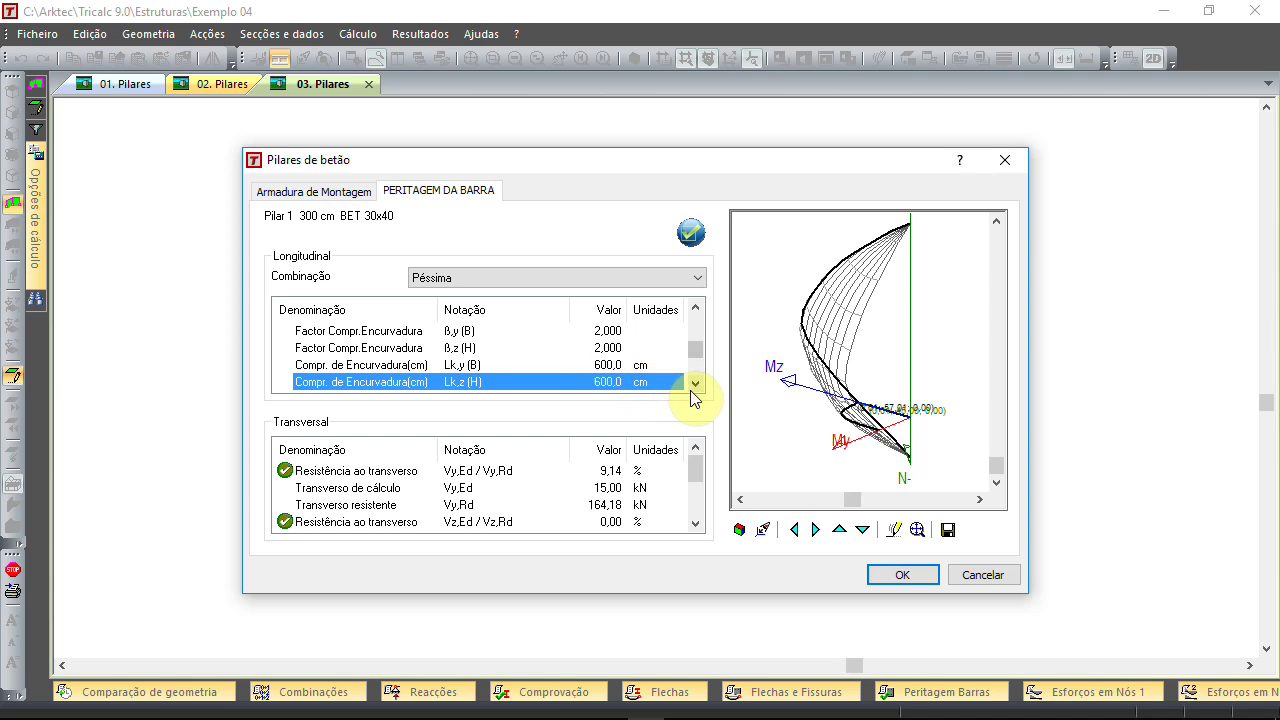
Examine the elastic, accidental, first-order, creep and total eccentricities of the column in the y and z directions
left_click(696, 384)
left_click(696, 384)
left_click(696, 384)
left_click(696, 385)
left_click(696, 385)
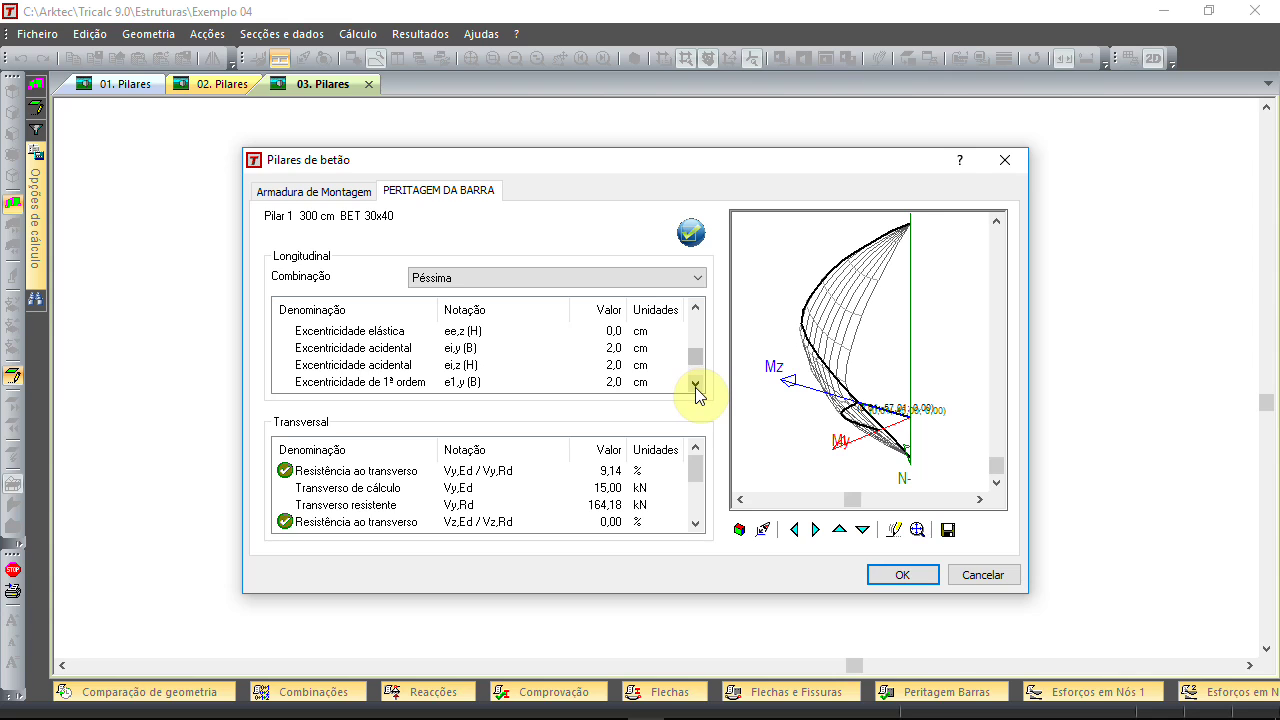
left_click(696, 384)
left_click(696, 384)
left_click(696, 384)
left_click(696, 384)
left_click(696, 384)
left_click(696, 384)
left_click(696, 384)
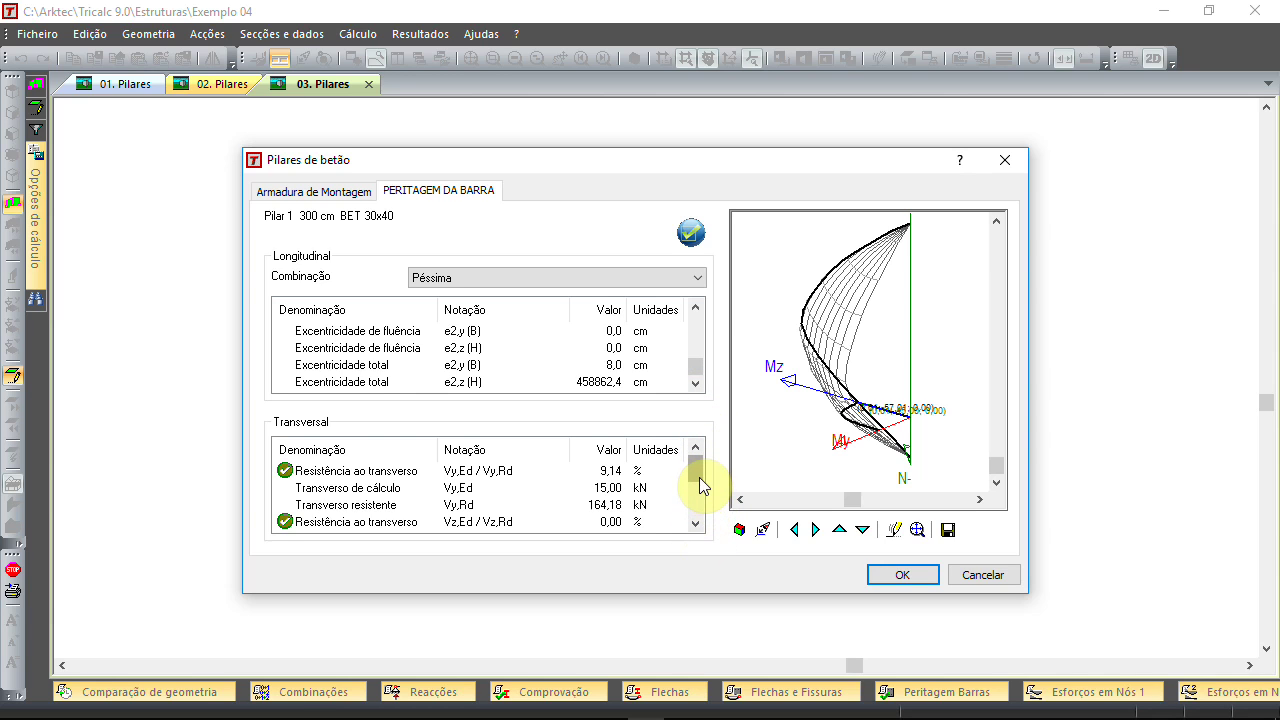
Check the transverse resistance in y, comparing the design shear Vy,Ed with the resisting shear Vy,Rd
left_click_drag(699, 480, 706, 450)
left_click(590, 471)
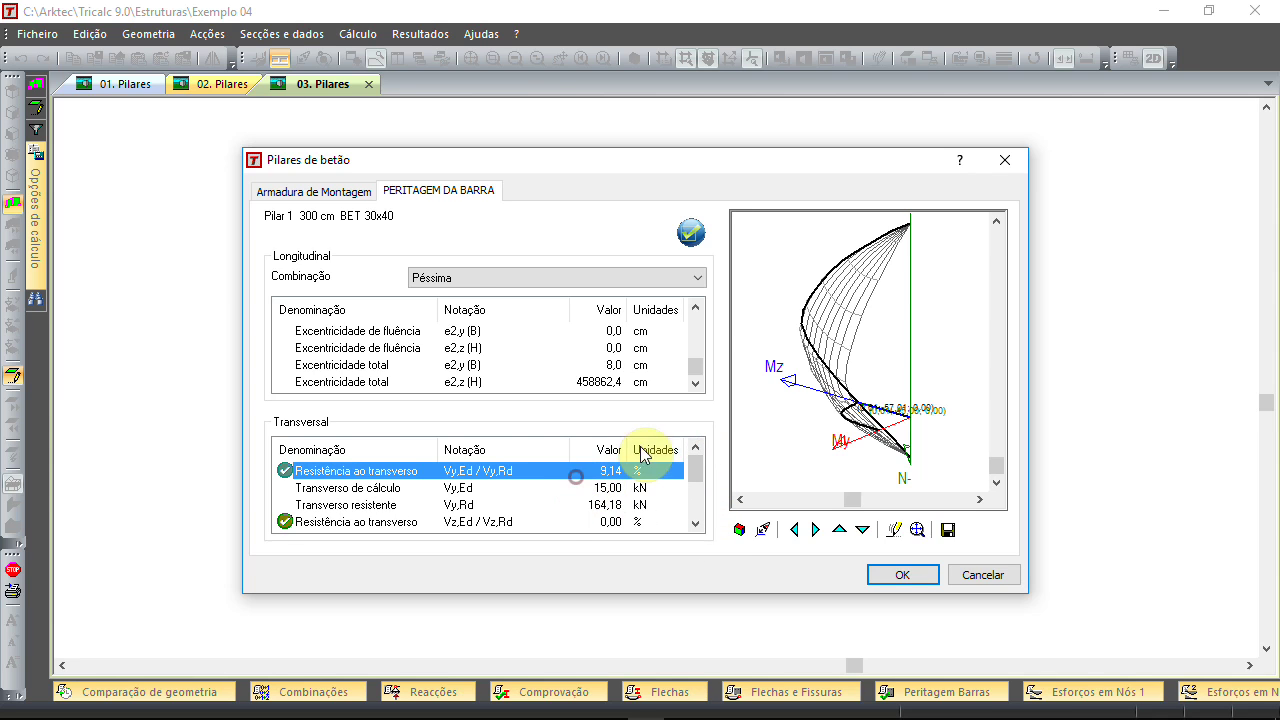
left_click_drag(698, 368, 693, 318)
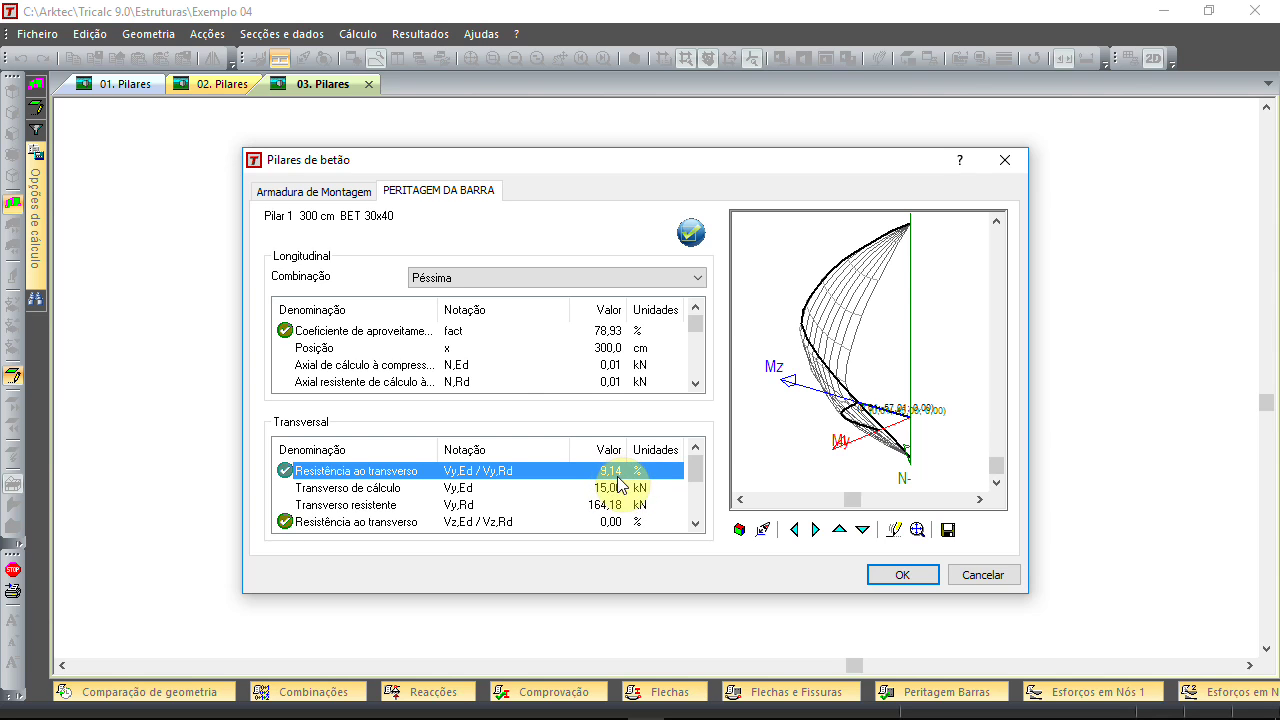
left_click(467, 494)
left_click(608, 504)
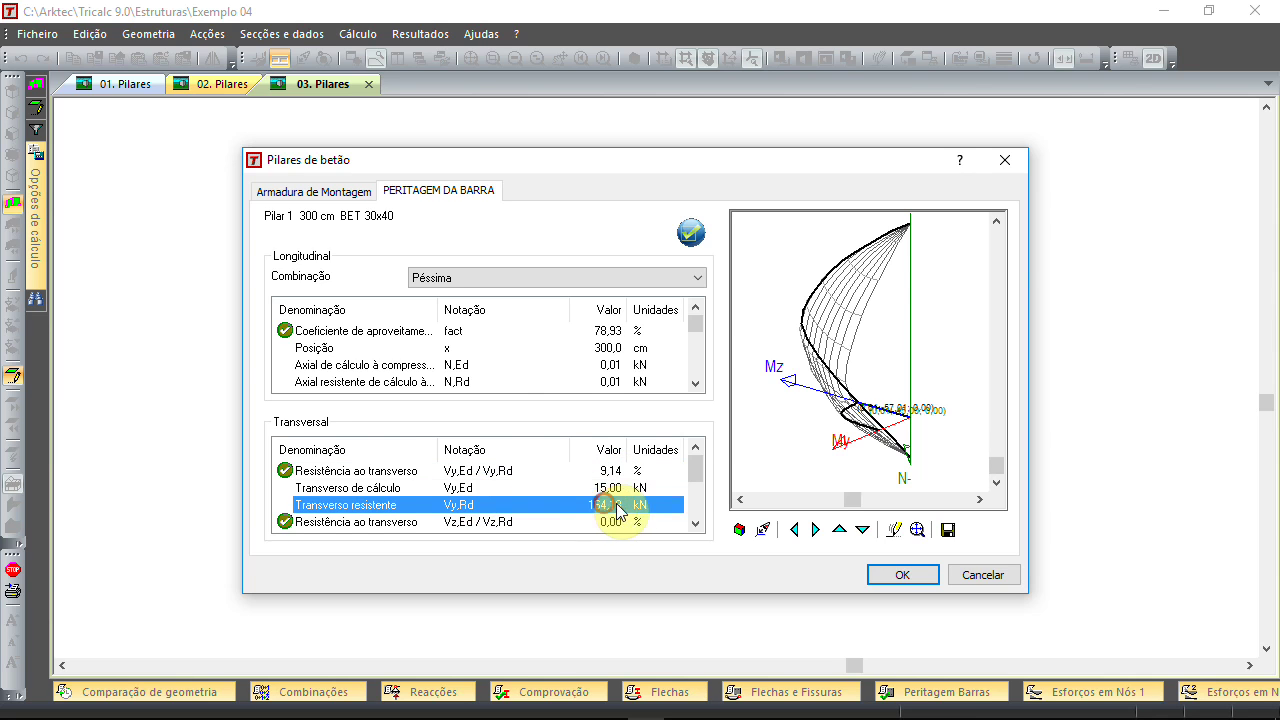
Compare the design shear Vz,Ed with the resisting shear Vz,Rd in the transverse results
left_click(698, 522)
left_click(698, 522)
left_click(698, 522)
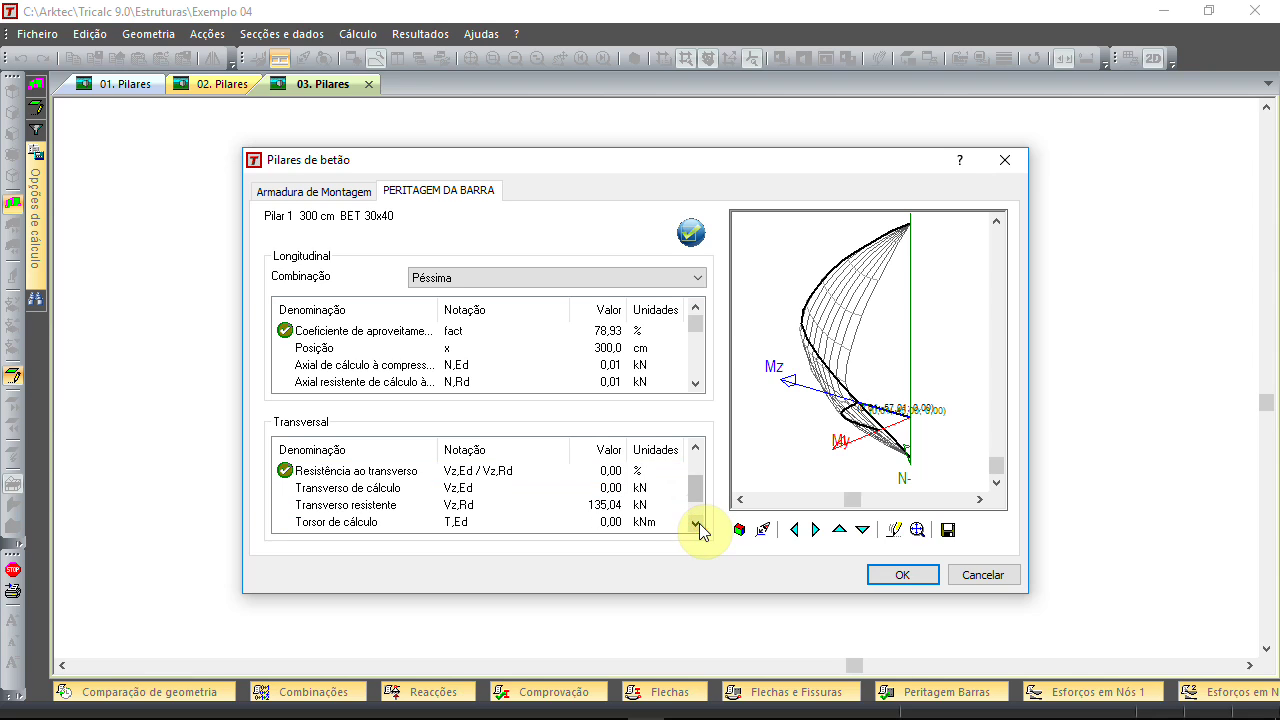
left_click(533, 481)
left_click(531, 490)
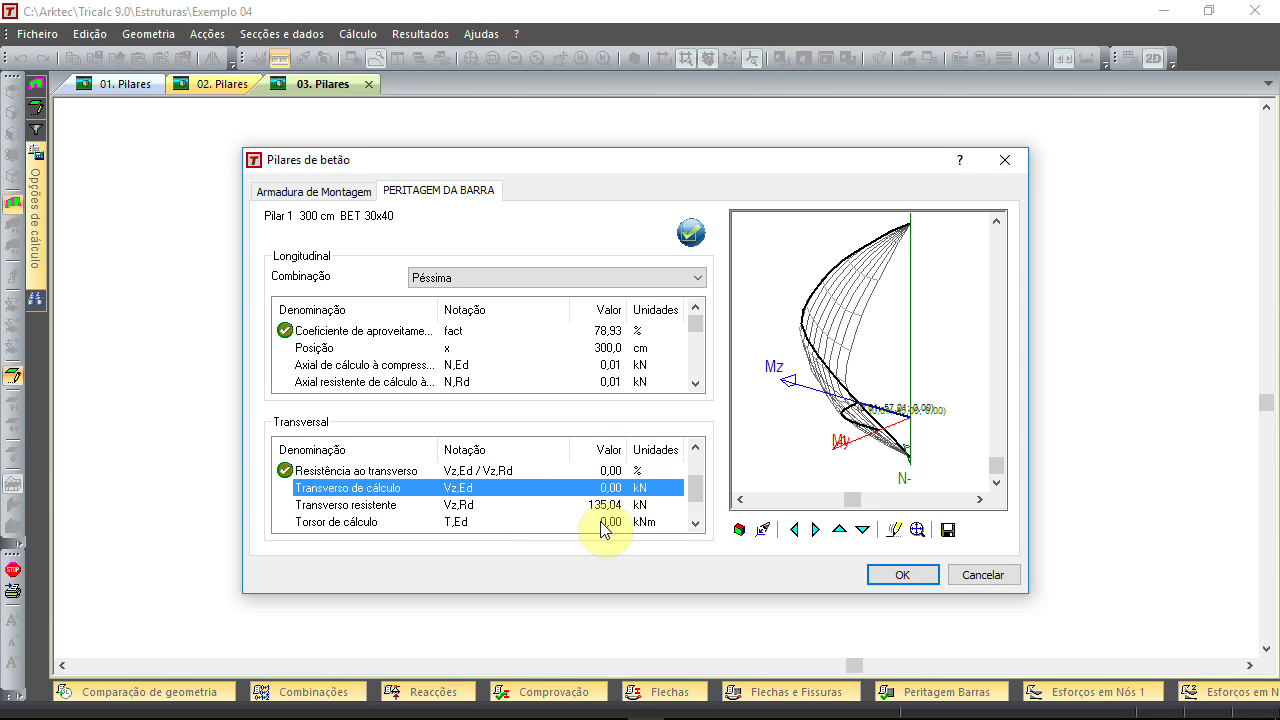
left_click(593, 506)
left_click(541, 489)
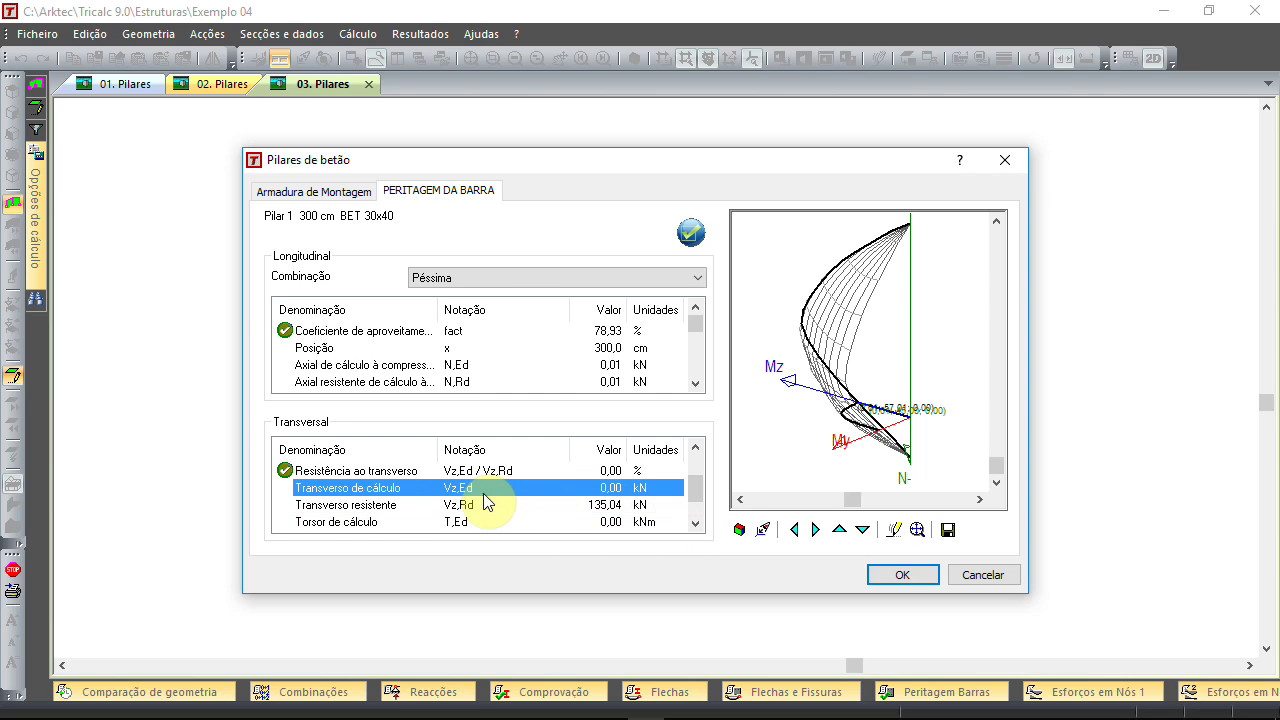
left_click(588, 506)
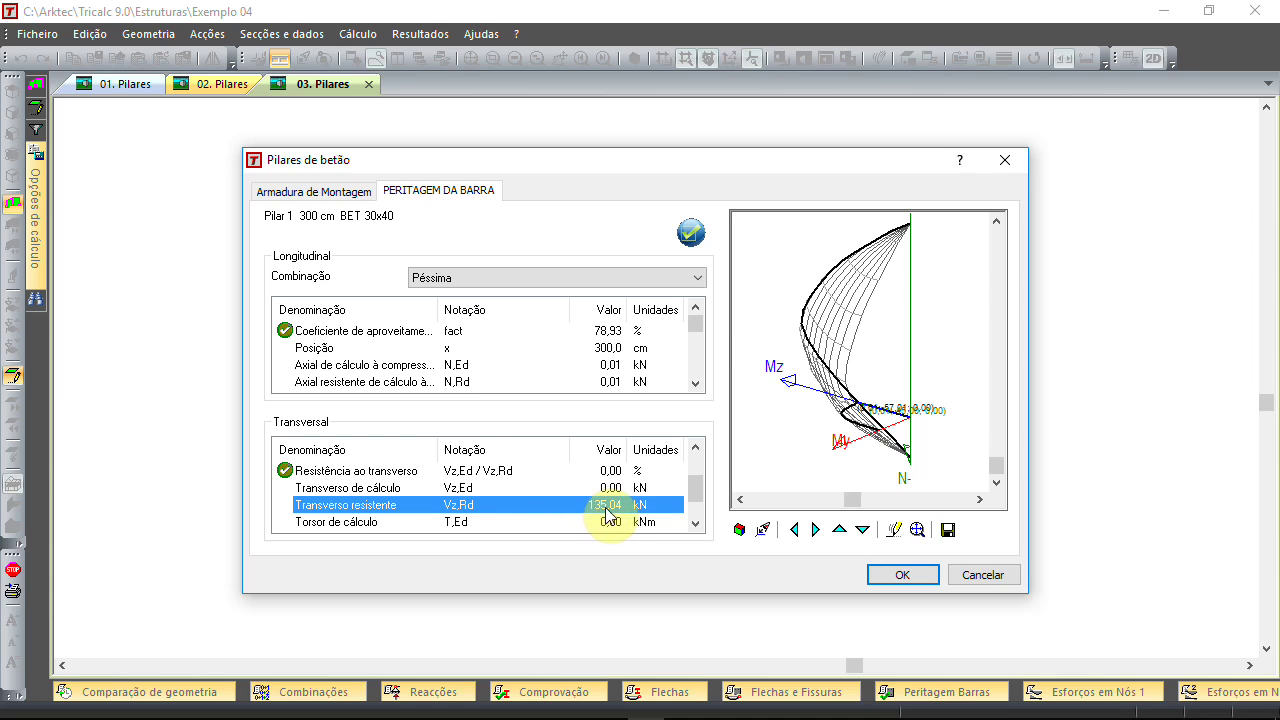
Compare the design torsion T,Ed with T,Ed,min, the torsion threshold, in the transverse results
left_click(695, 523)
left_click(696, 523)
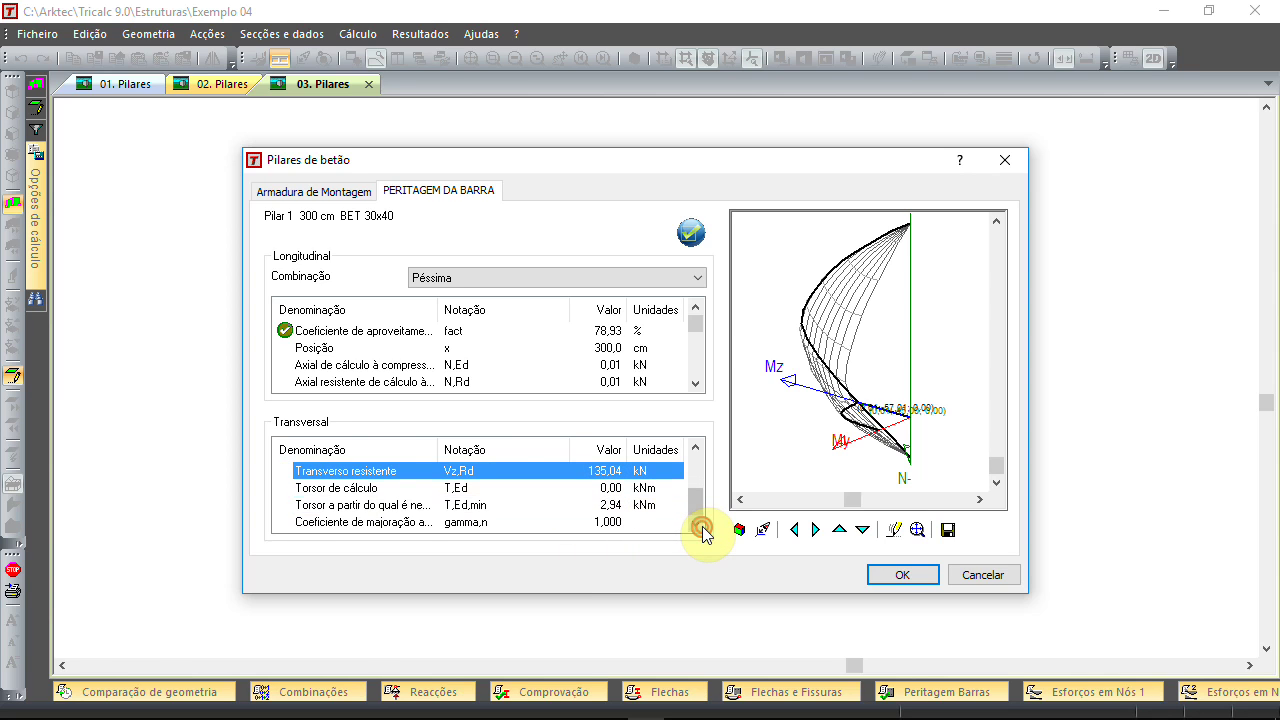
left_click(580, 489)
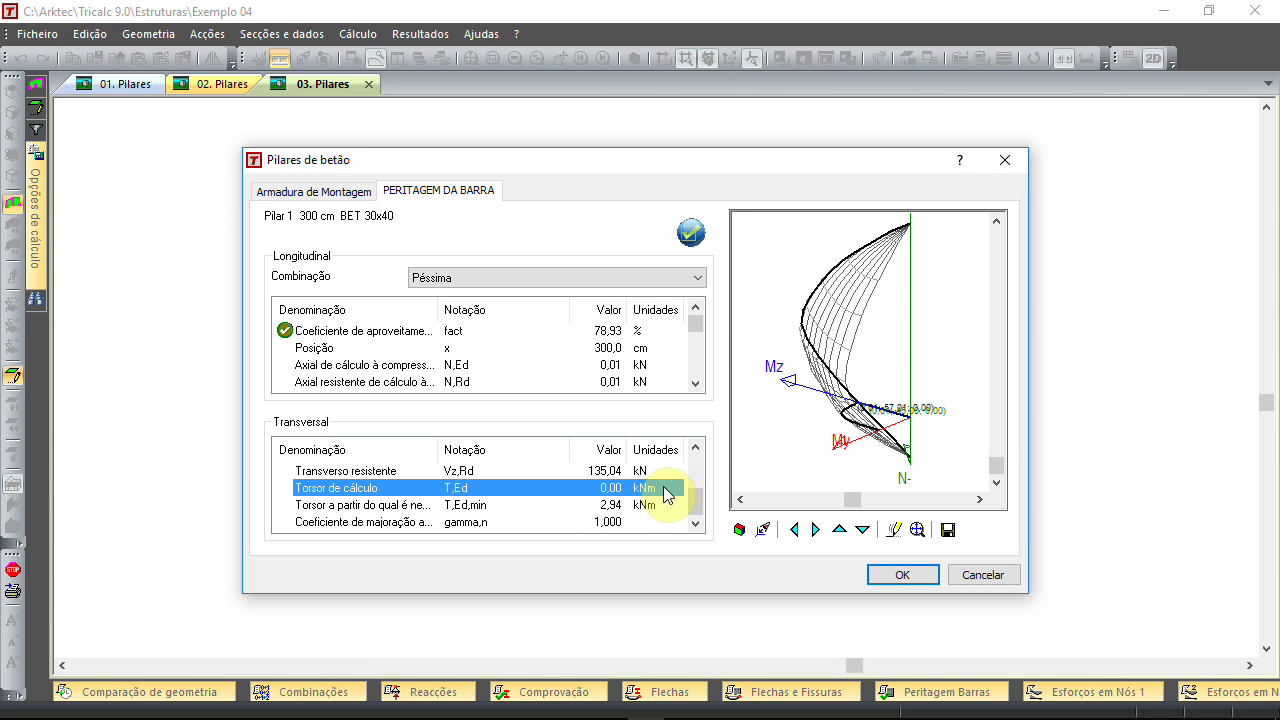
left_click(614, 506)
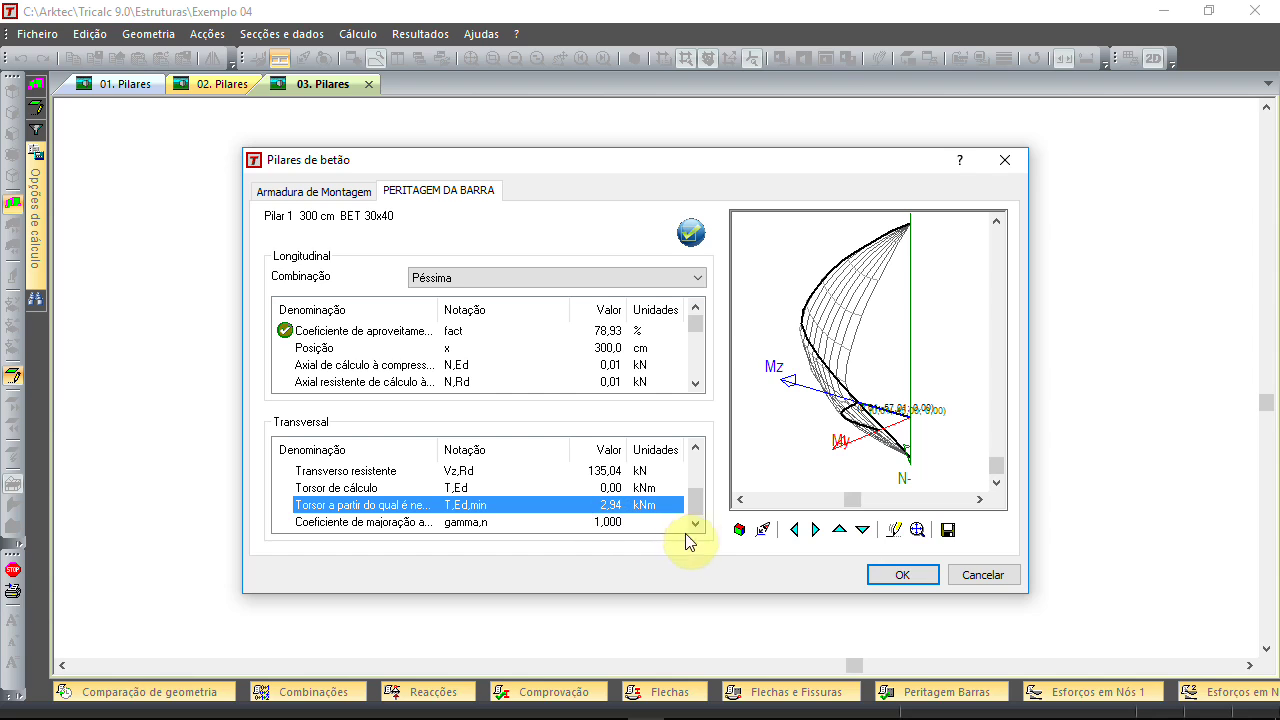
left_click_drag(695, 506, 697, 462)
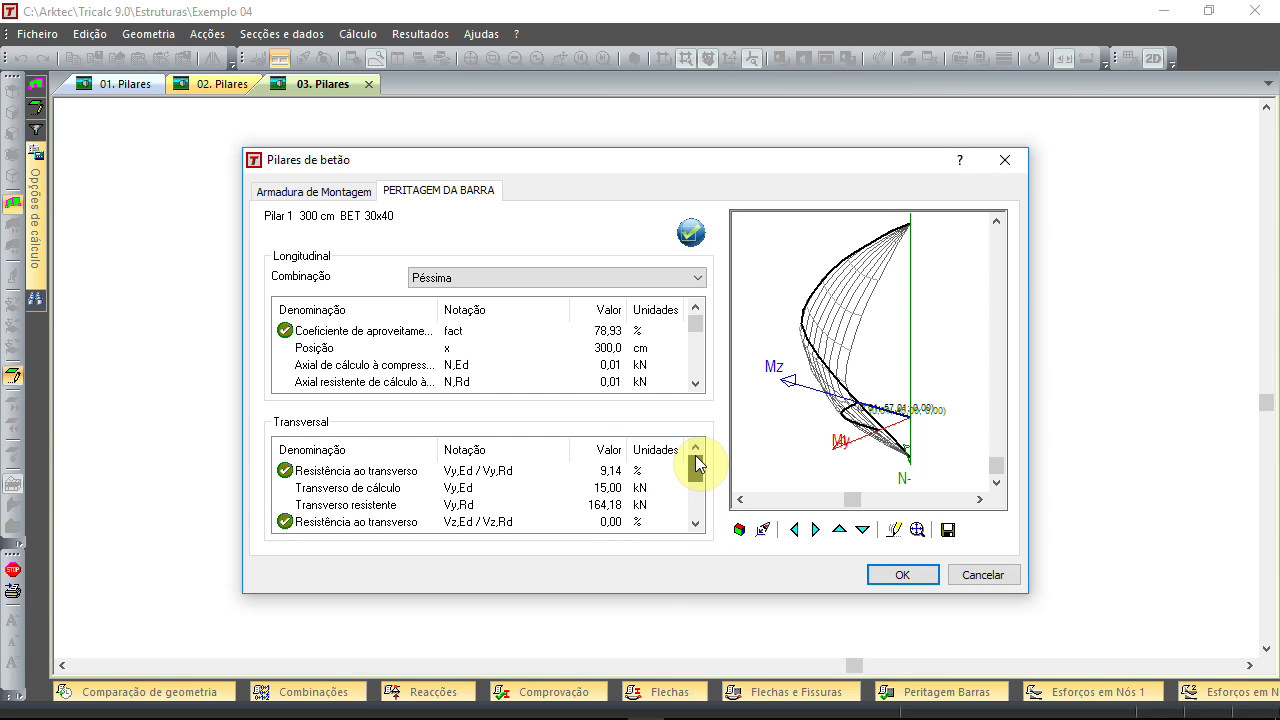
Check the longitudinal utilization coefficient fact, and enlarge and rotate the interaction diagram around the plotted force points
left_click(348, 335)
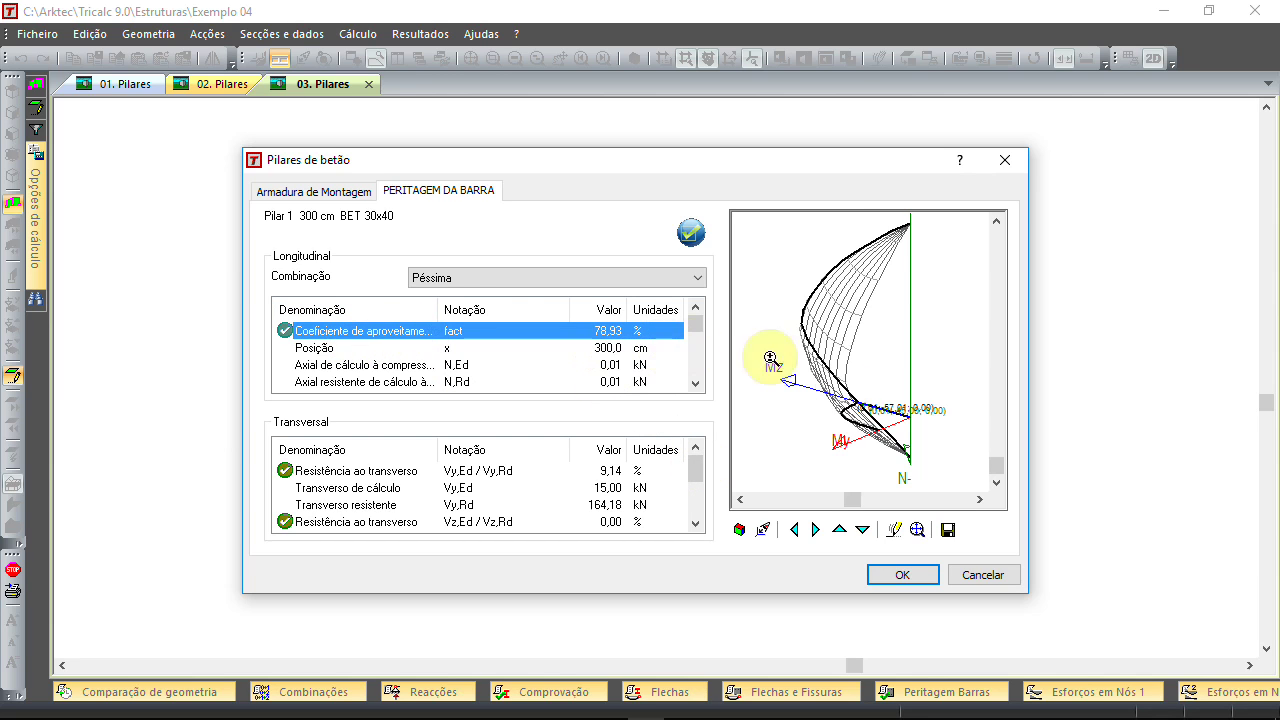
left_click(884, 410)
left_click_drag(884, 410, 936, 407)
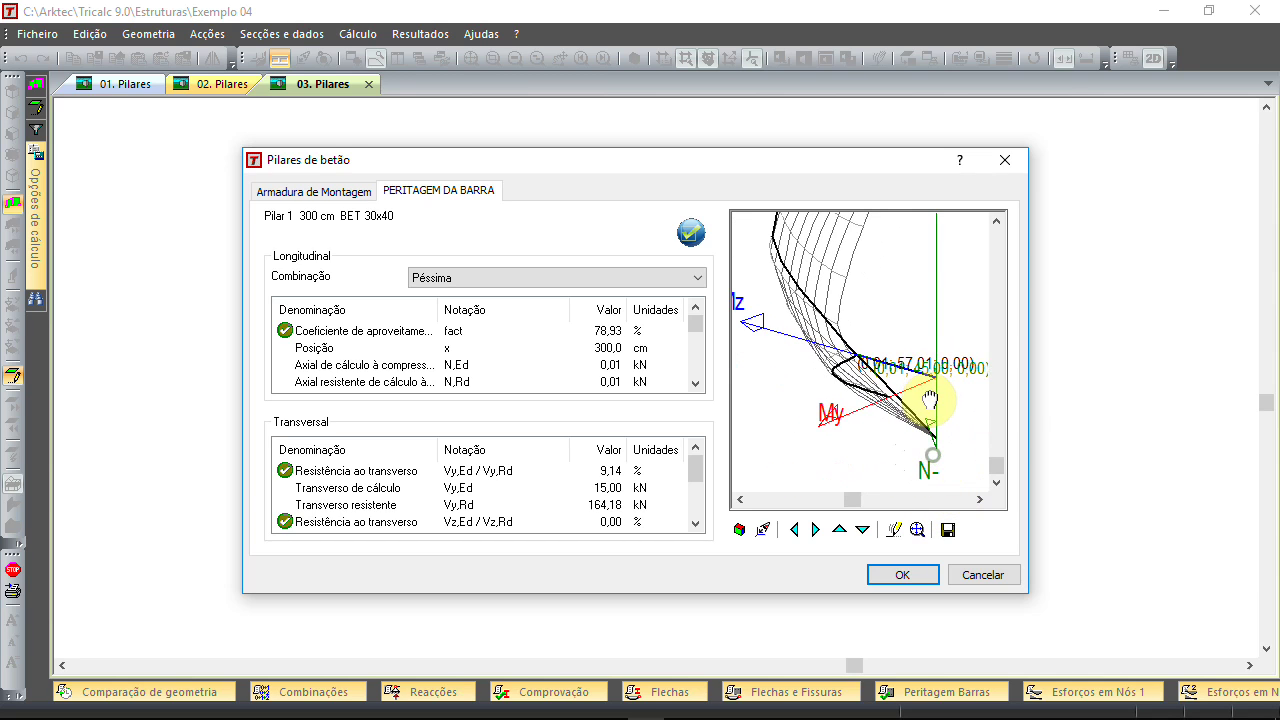
left_click(839, 530)
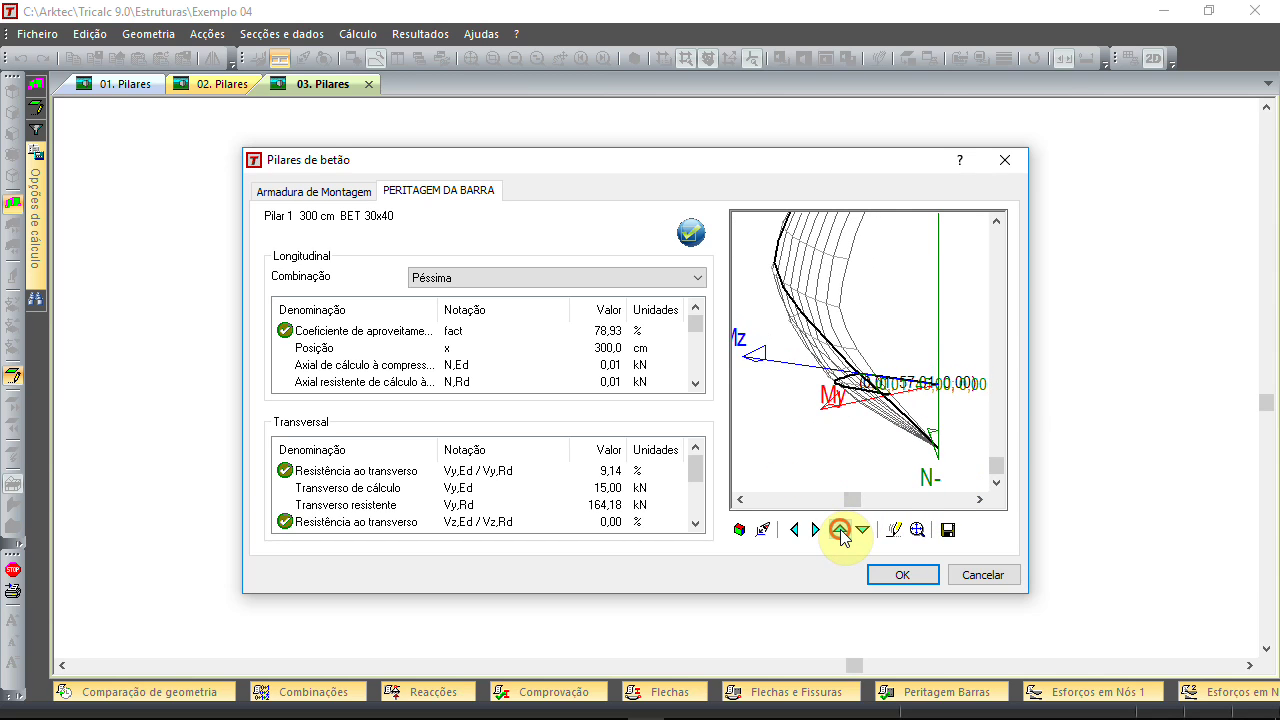
left_click_drag(895, 405, 941, 401)
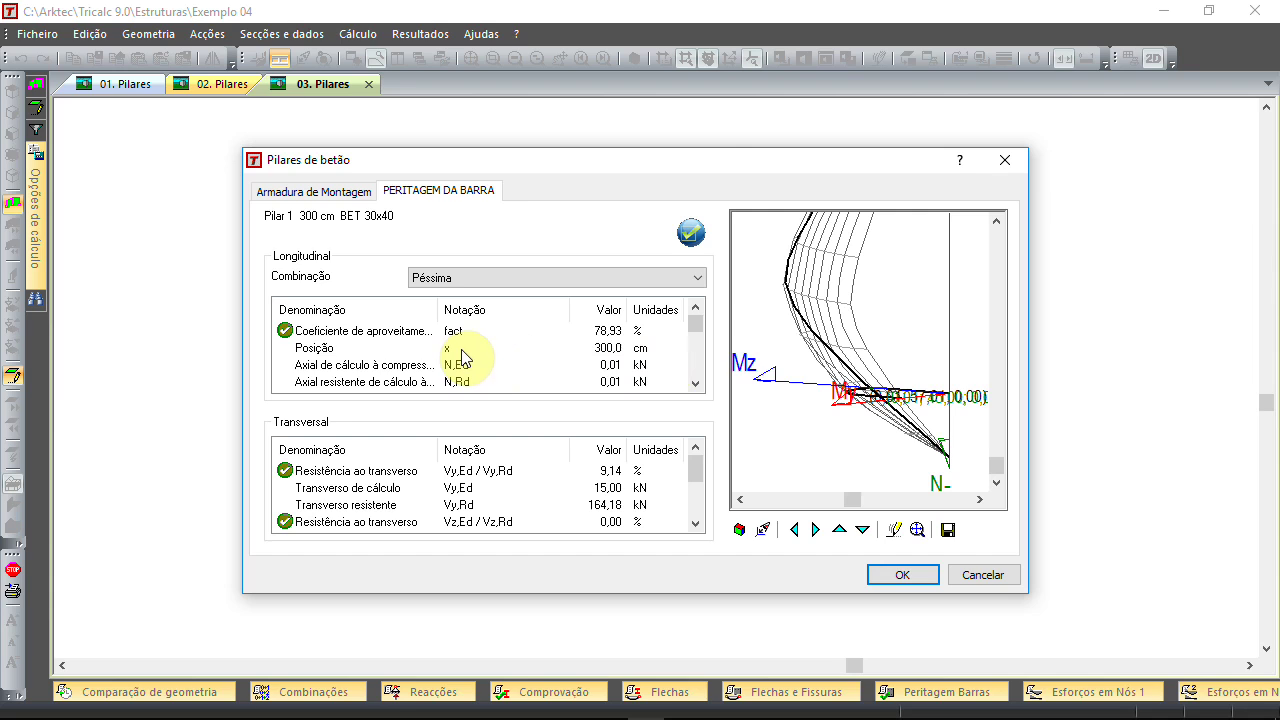
Read the design axial force N,Ed and the design moments Mz,Ed and My,Ed in the longitudinal results
left_click(696, 308)
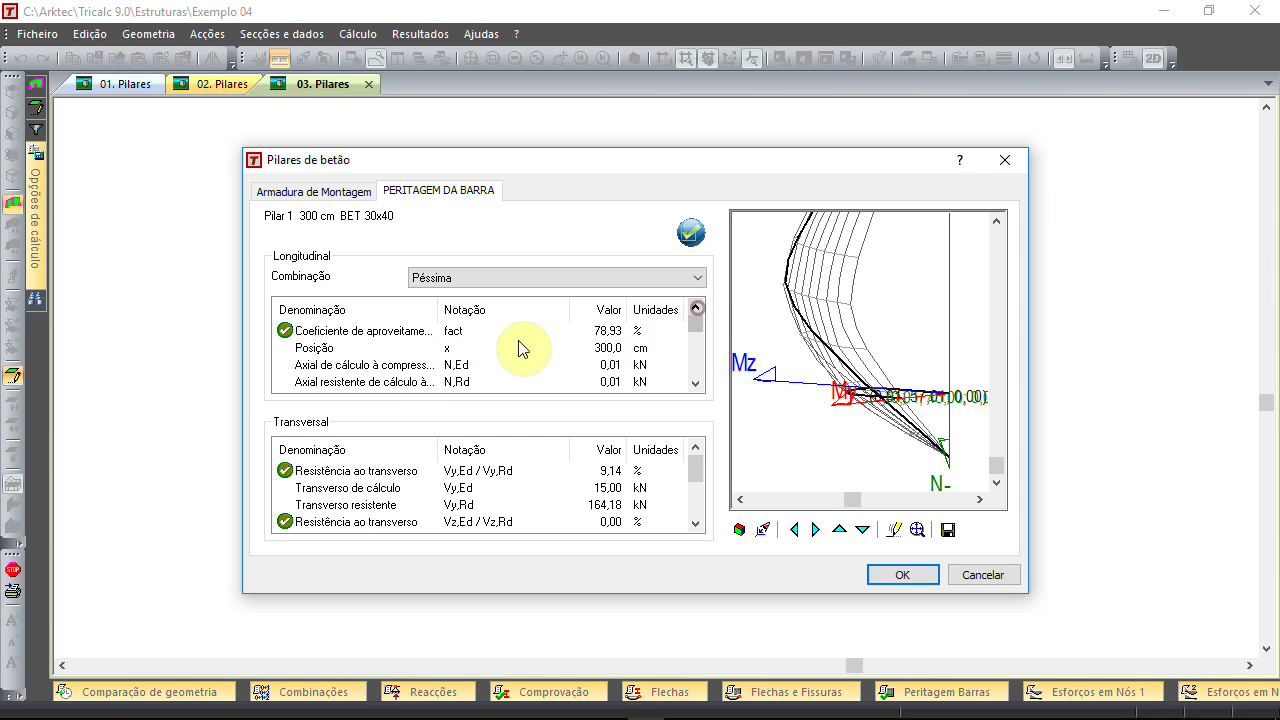
left_click(412, 368)
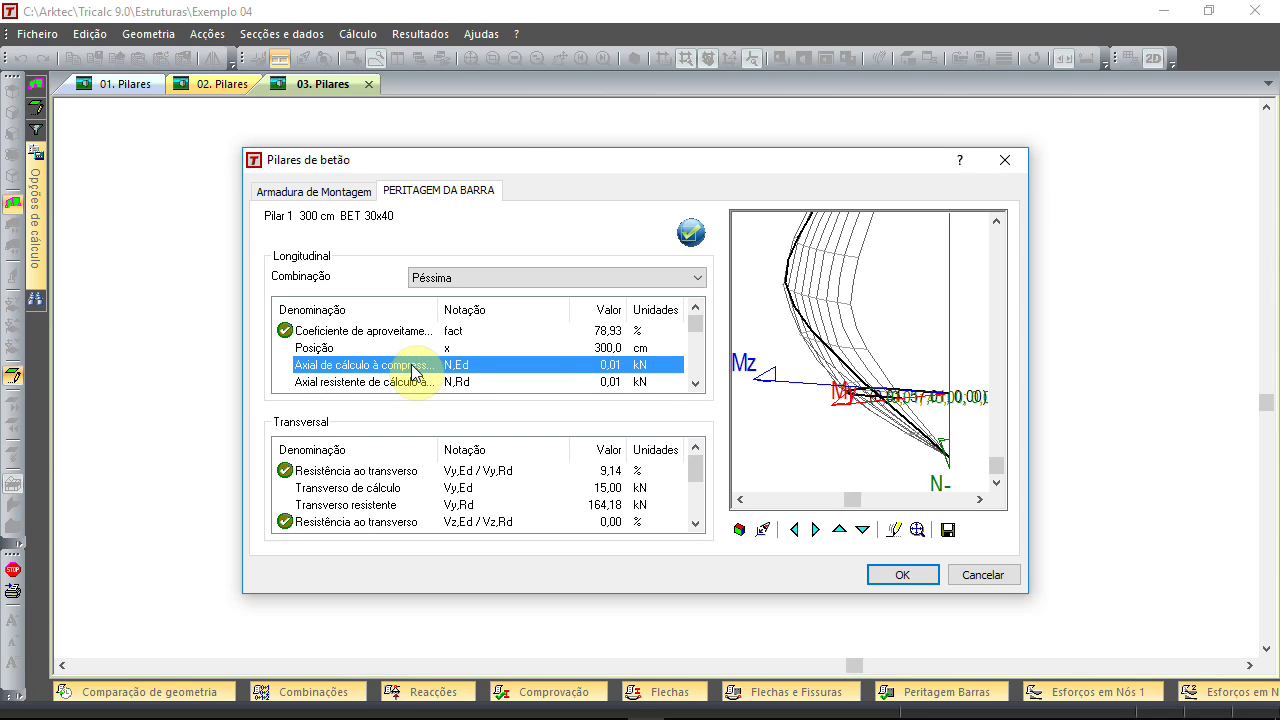
left_click(696, 383)
left_click(696, 383)
left_click(610, 366)
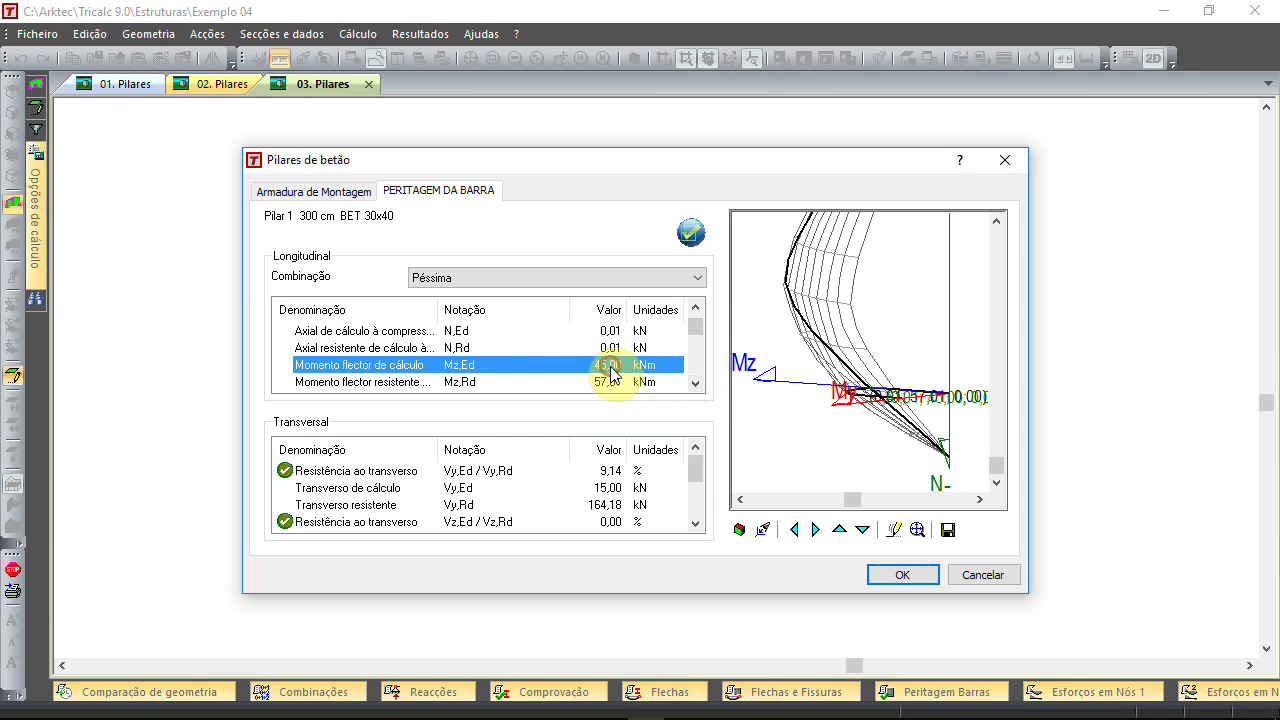
left_click(696, 383)
left_click(696, 383)
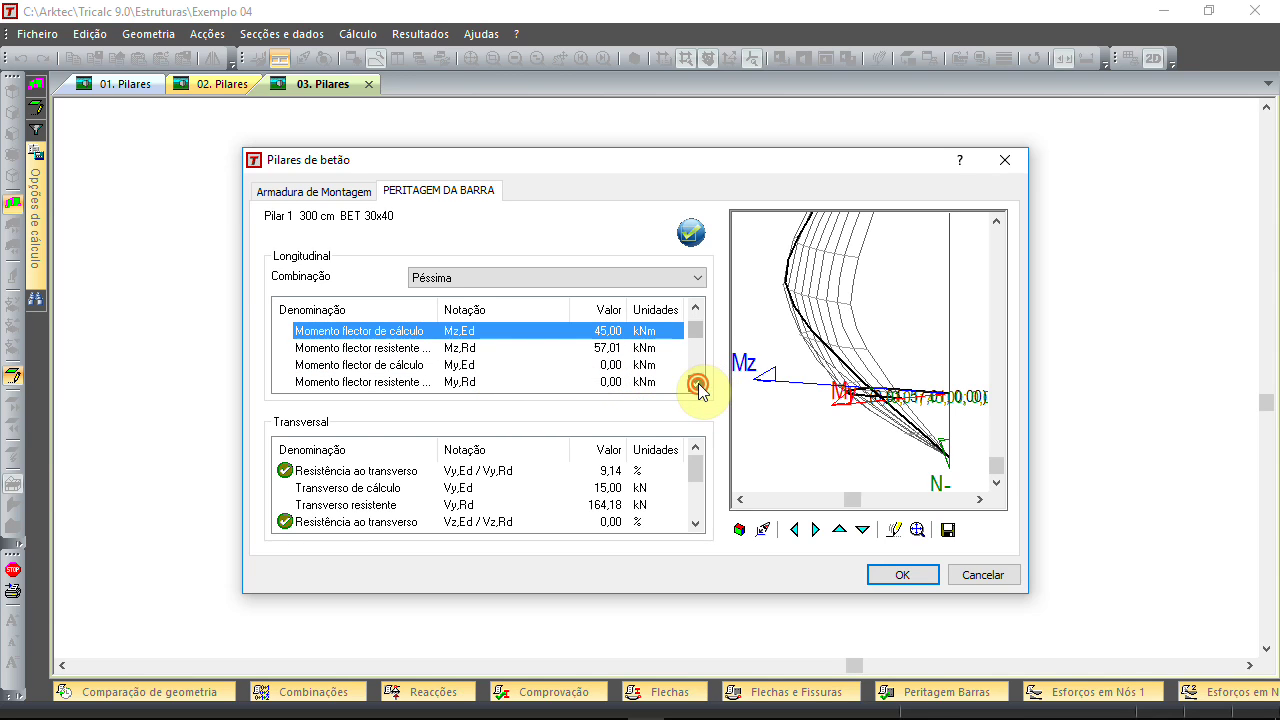
left_click(608, 366)
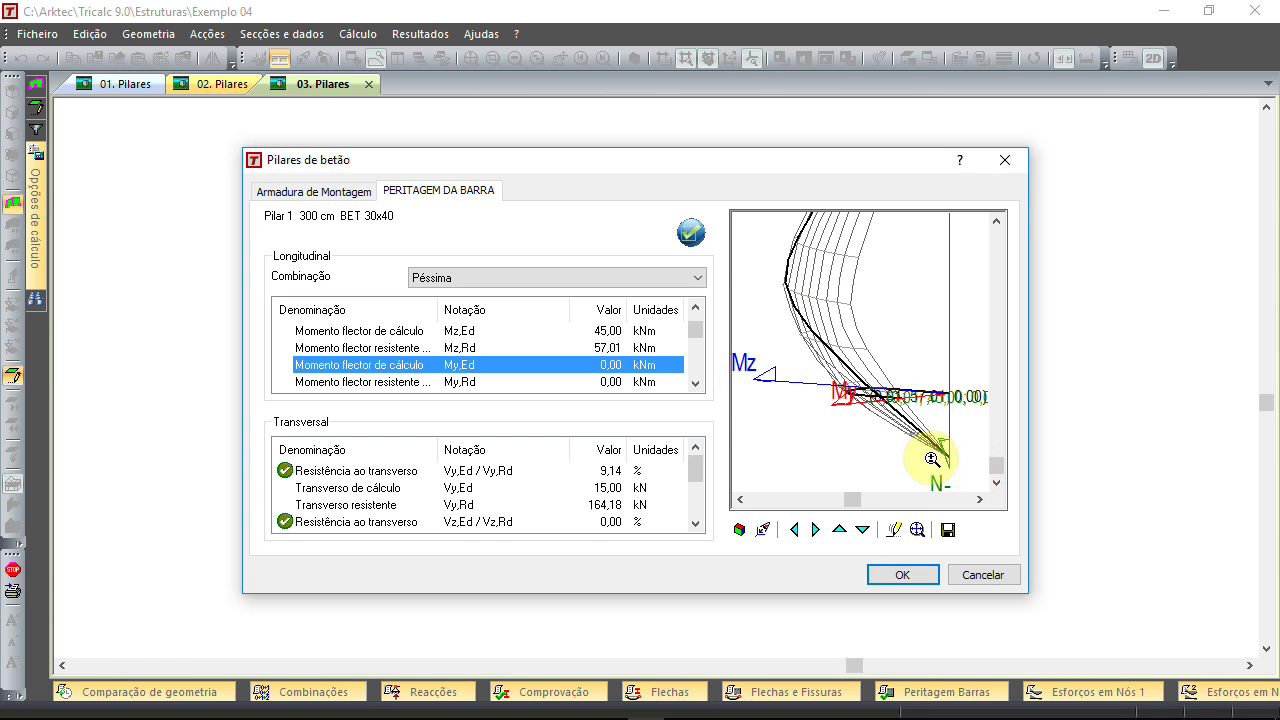
Recheck the utilization coefficient fact, and compare the design axial force N,Ed with the resisting axial force N,Rd
left_click(695, 309)
left_click(695, 309)
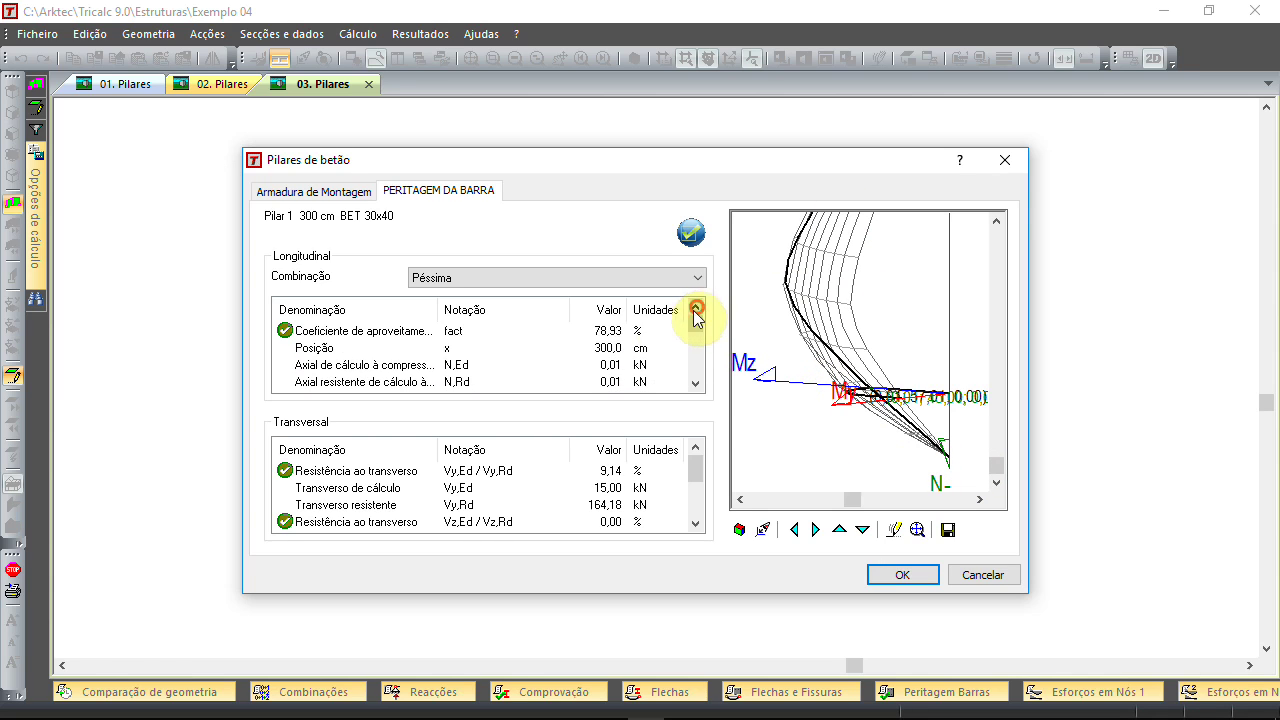
left_click(571, 332)
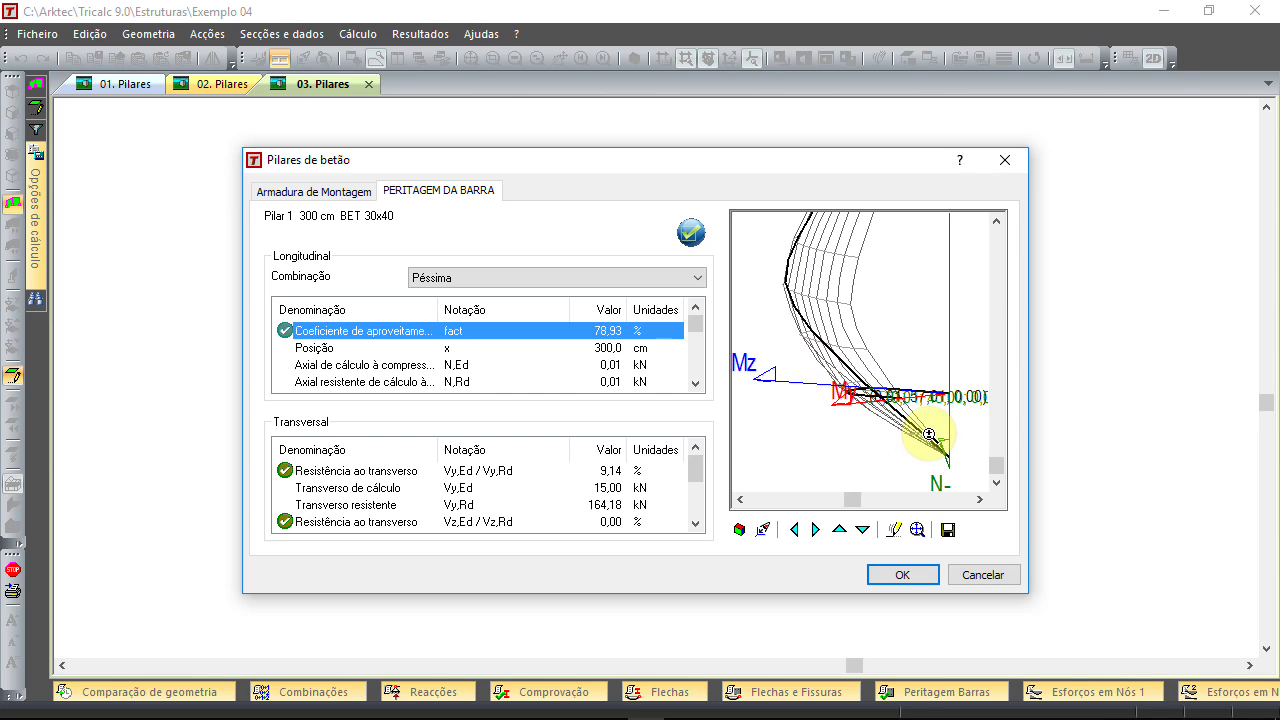
left_click(419, 368)
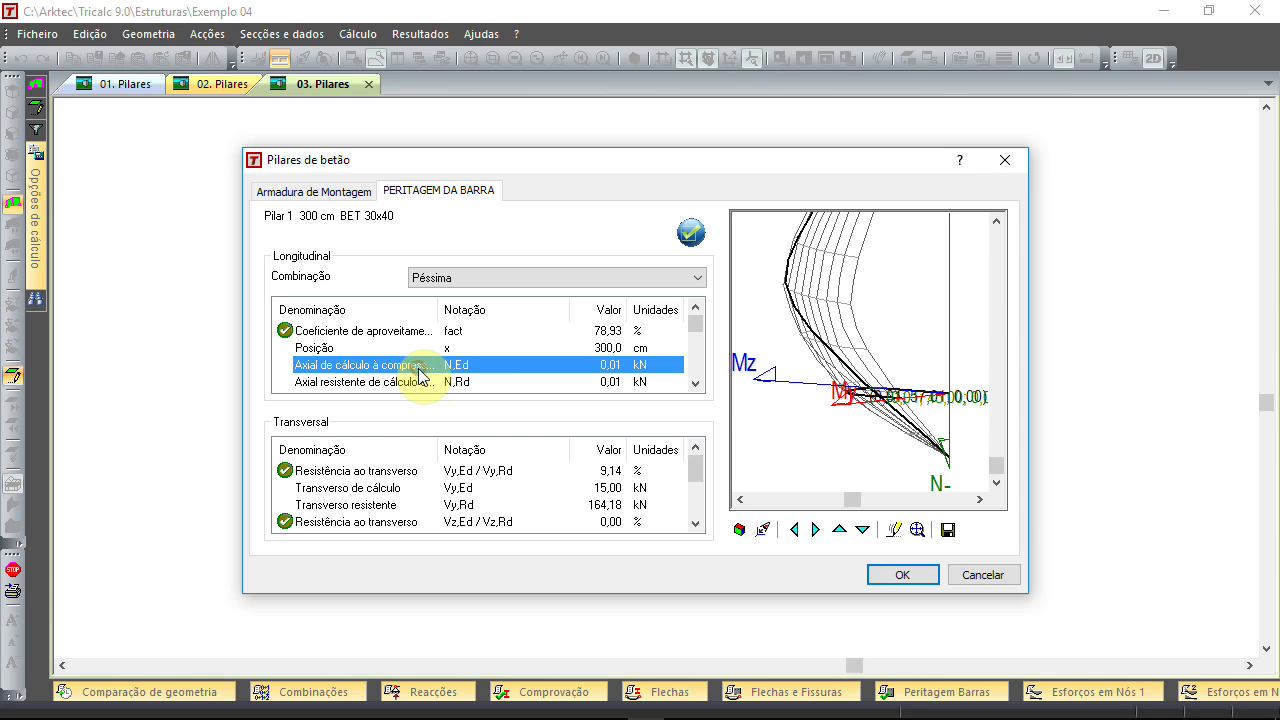
left_click(600, 386)
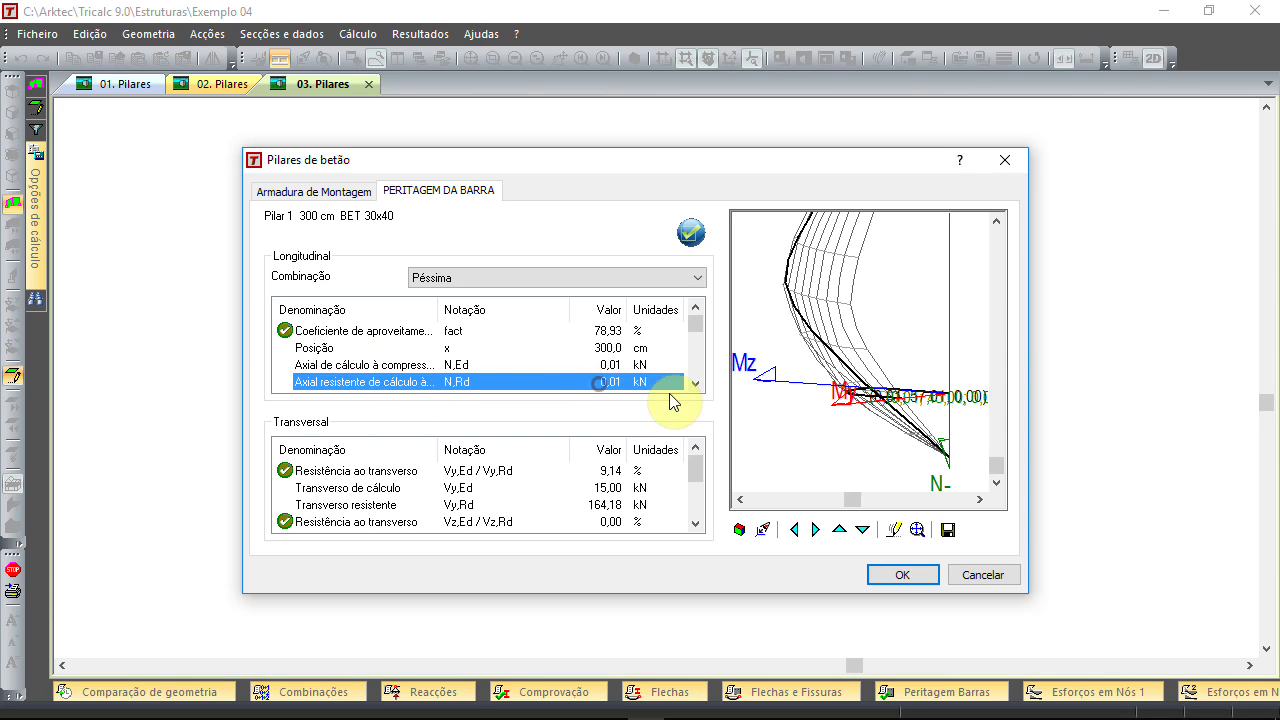
Compare the design bending moment Mz,Ed with the resisting bending moment Mz,Rd
left_click(695, 383)
left_click(695, 383)
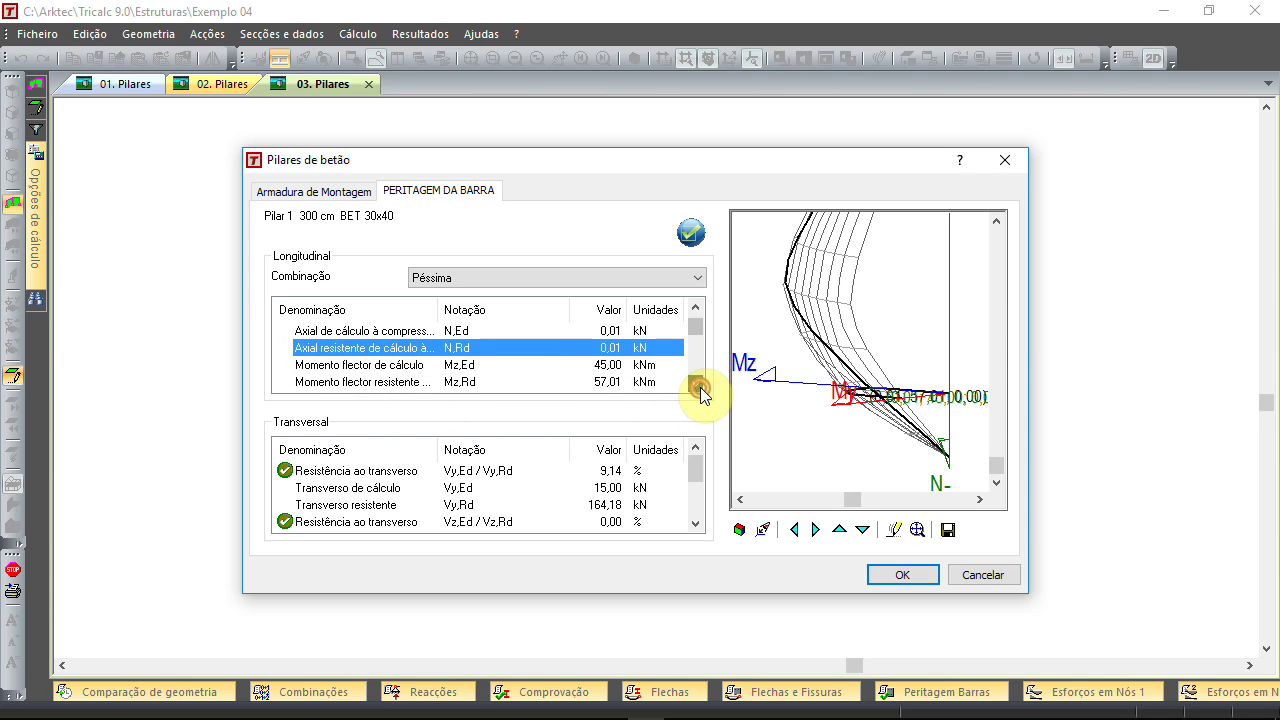
left_click(568, 370)
left_click(596, 383)
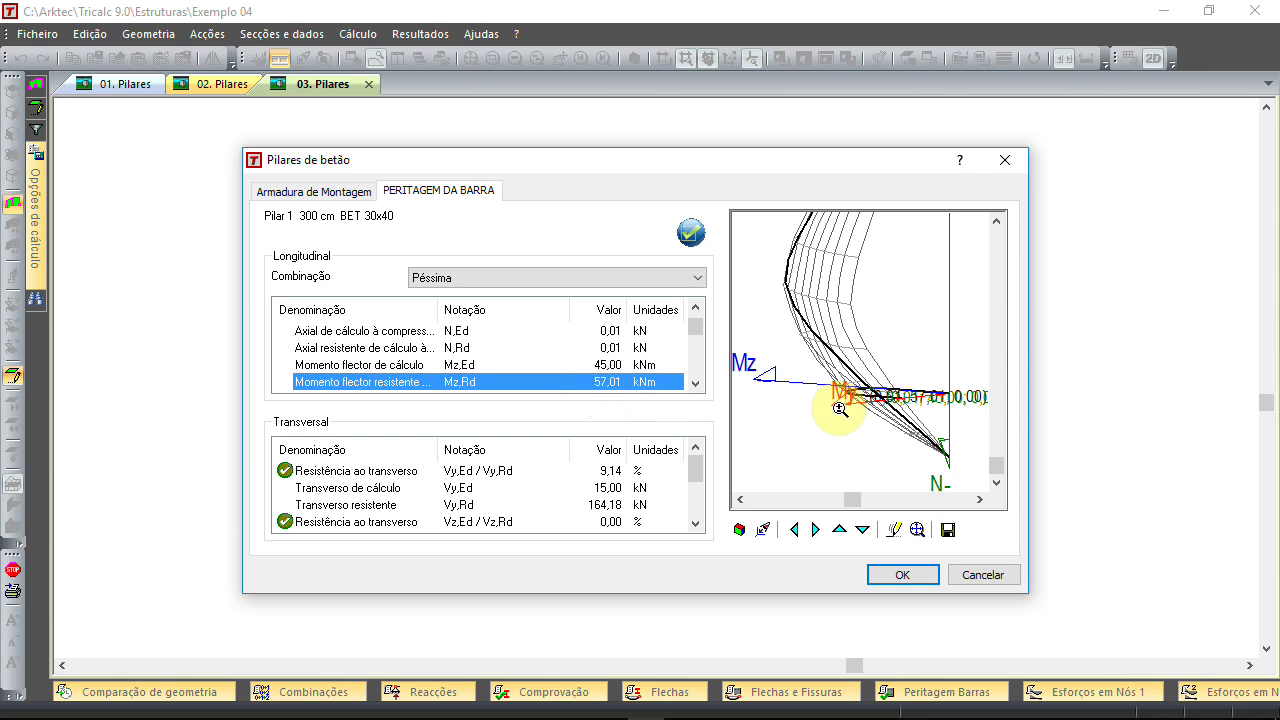
Compare the design moment My,Ed with the resisting moment My,Rd, and return to the utilization coefficient fact
left_click(694, 386)
left_click(692, 388)
left_click(632, 381)
left_click(634, 364)
left_click(632, 381)
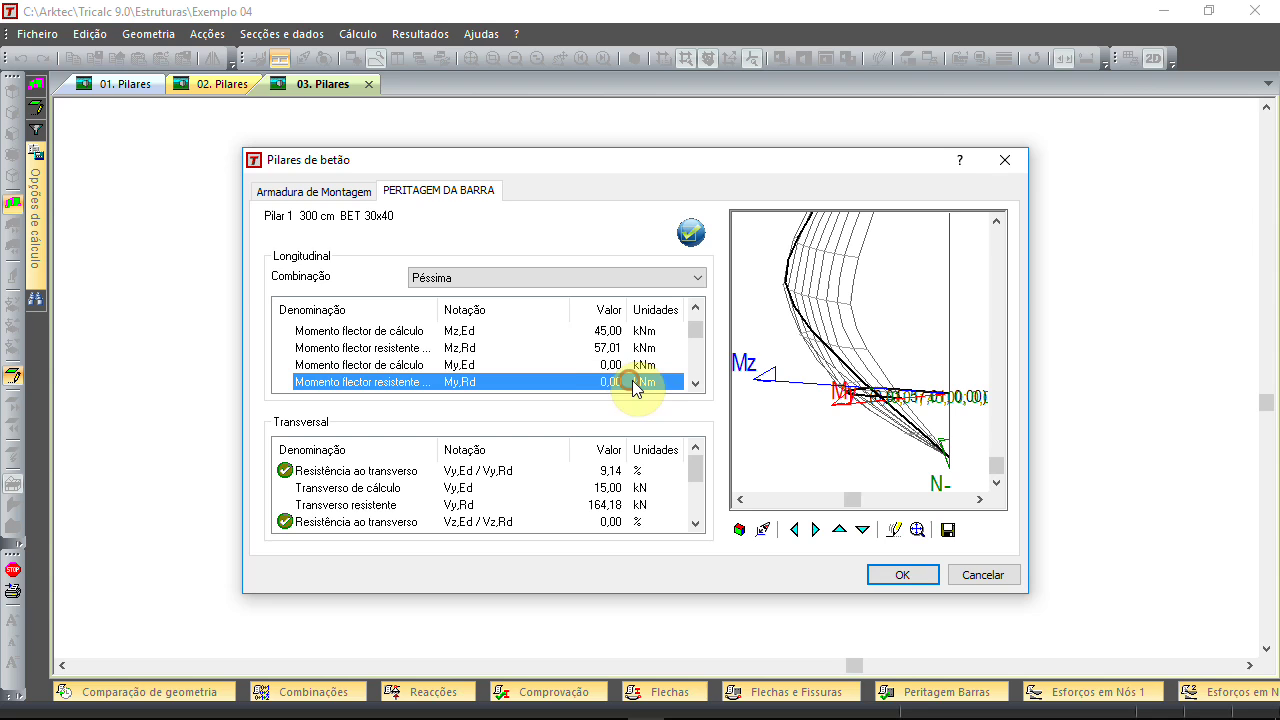
left_click(698, 385)
left_click(698, 385)
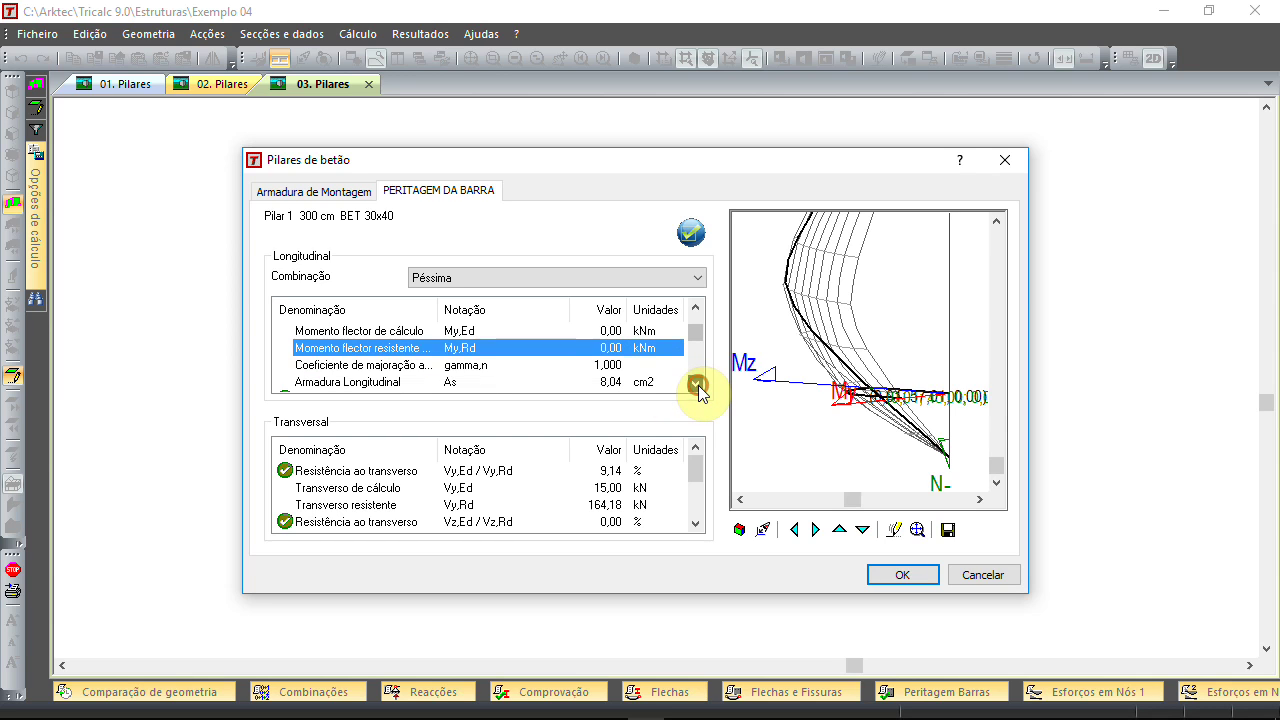
left_click_drag(695, 327, 697, 305)
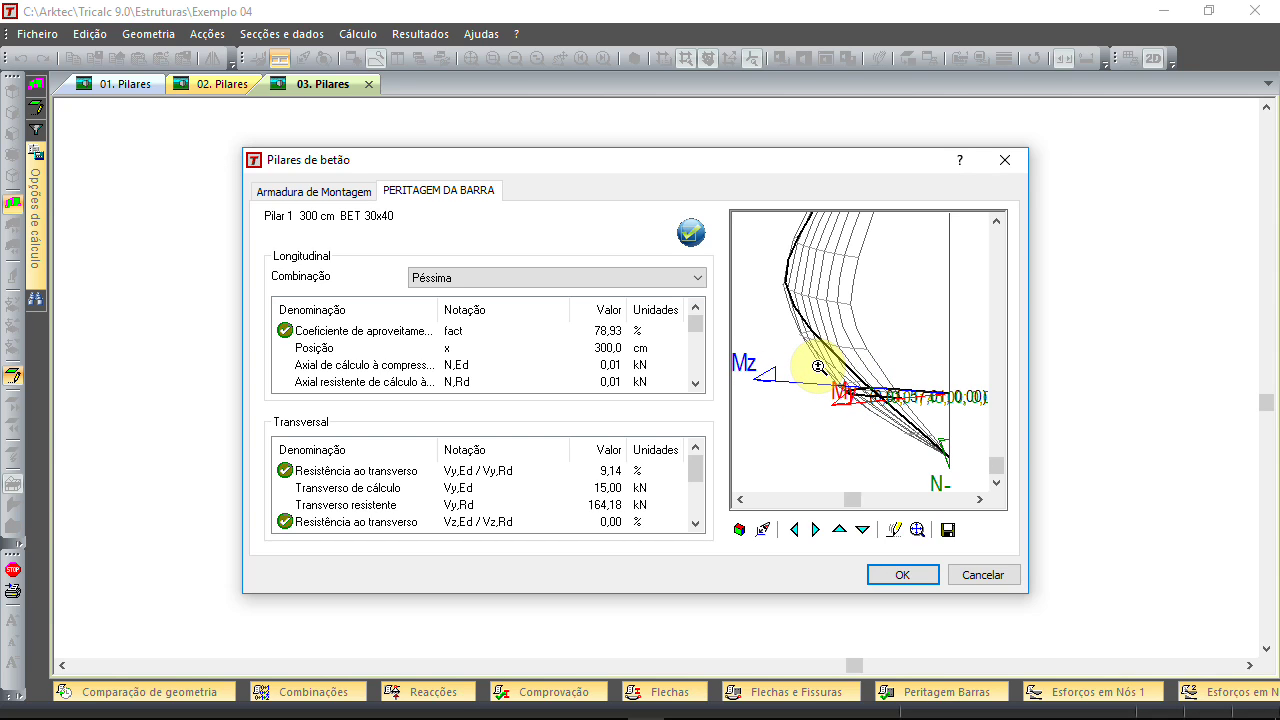
left_click(380, 338)
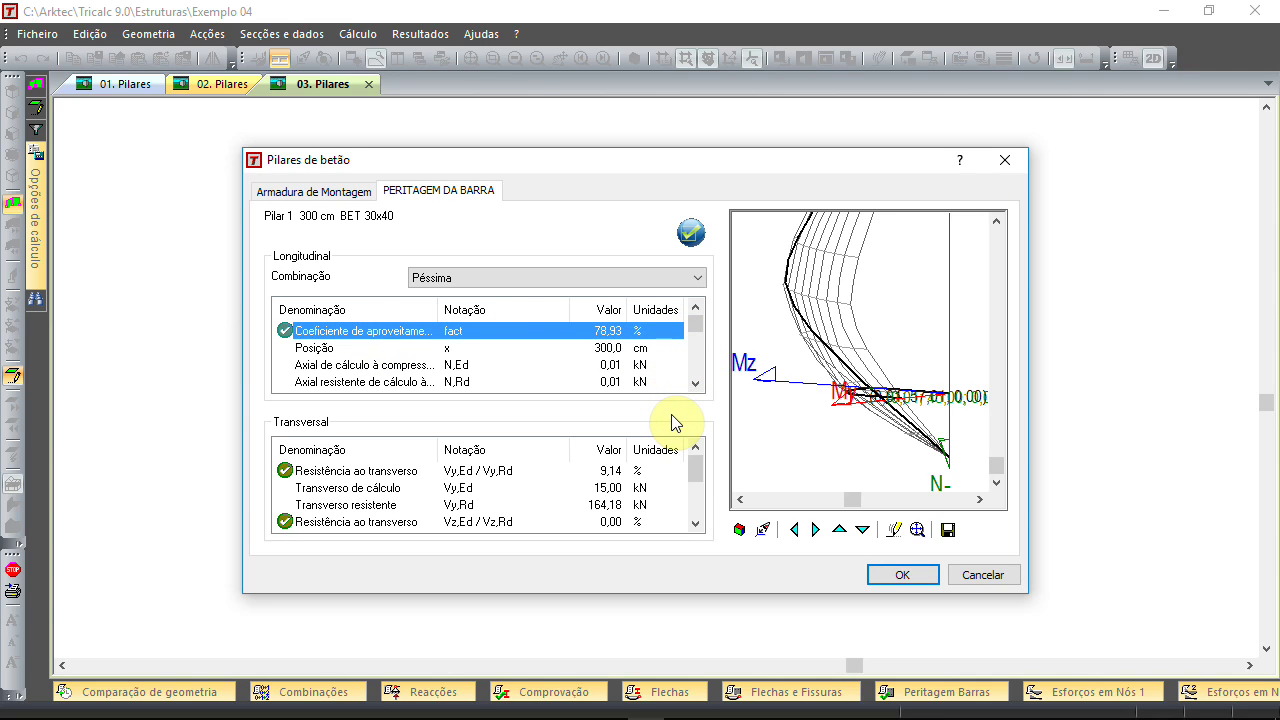
Review the assembly reinforcement of Pilar 1 and close the concrete column dialog without applying changes
left_click(333, 194)
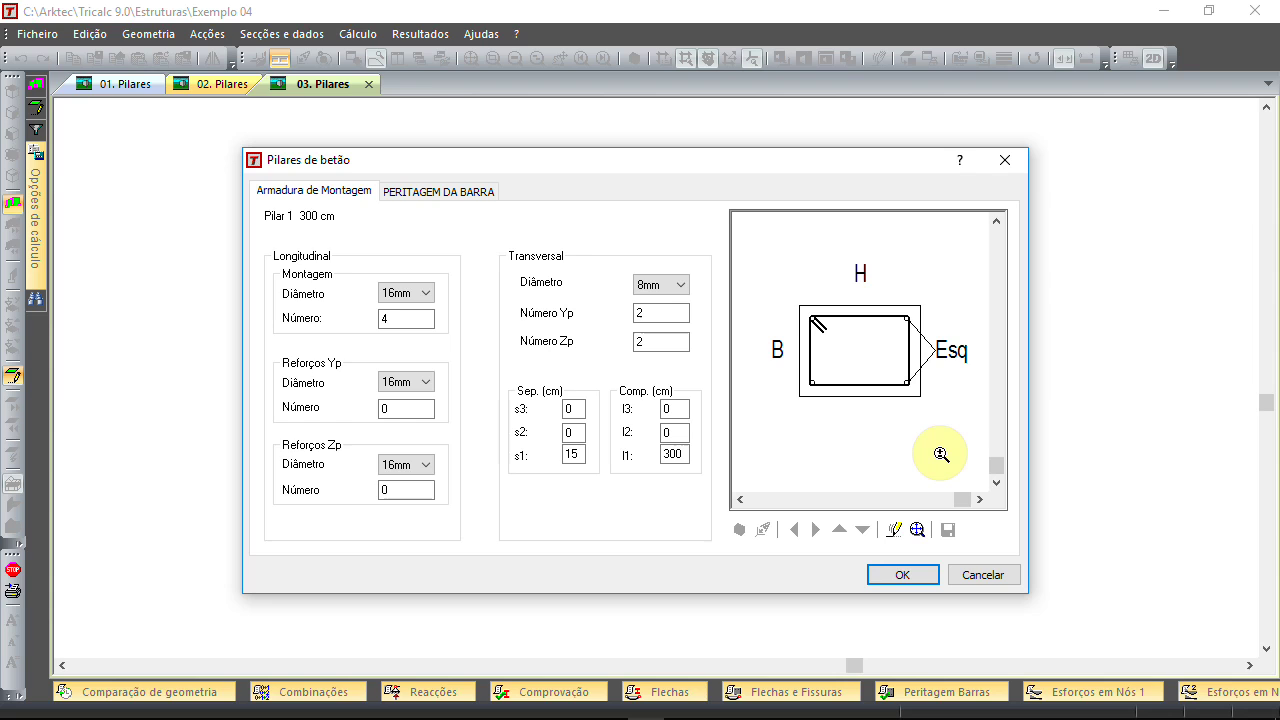
left_click(974, 578)
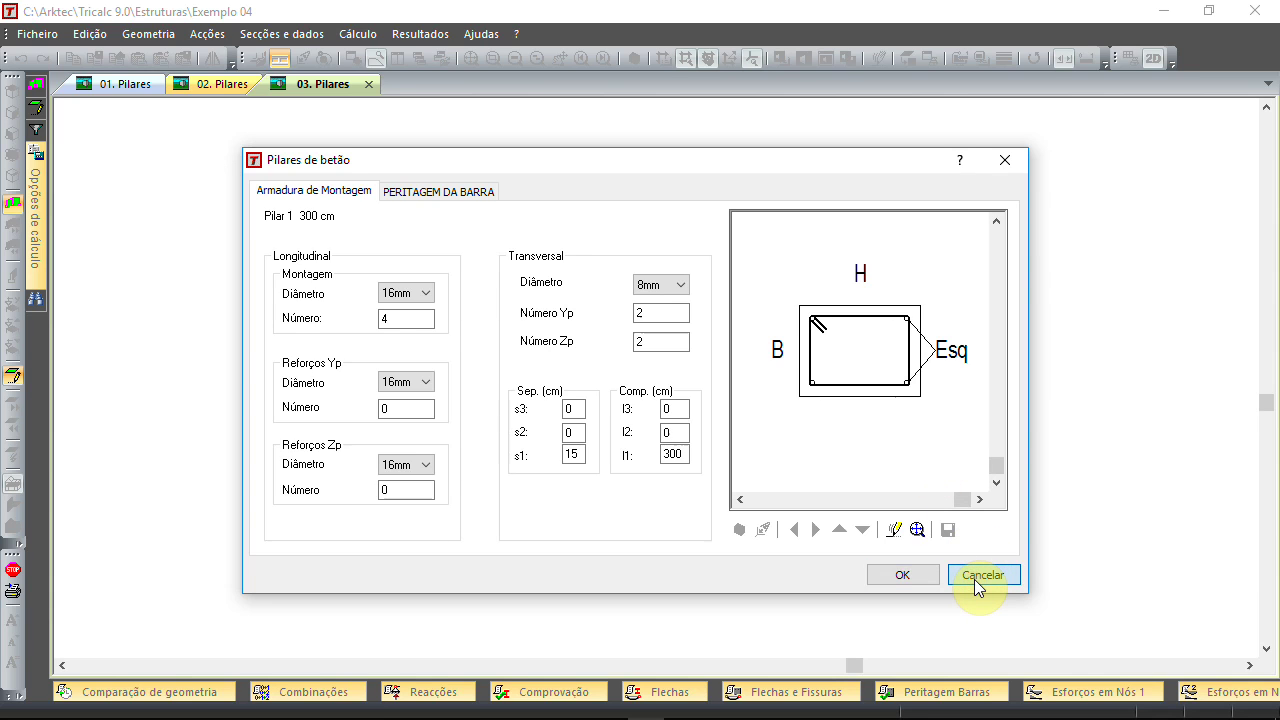
left_click(974, 579)
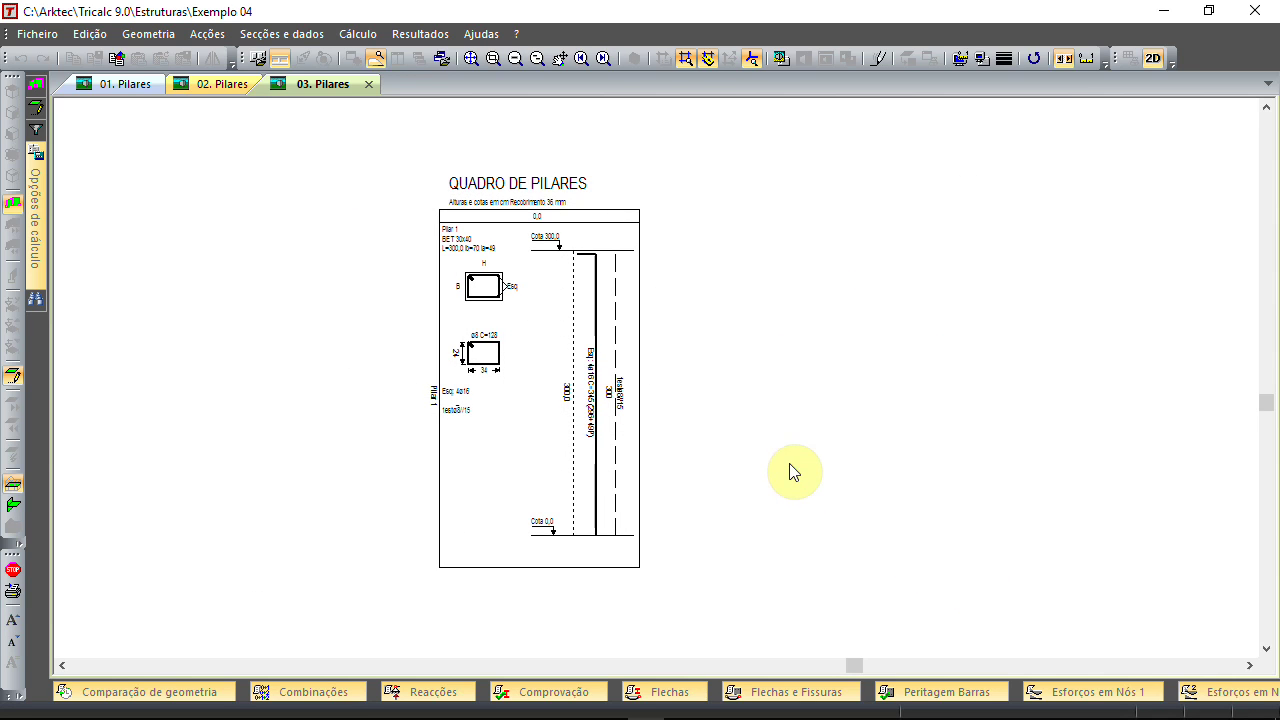
Leave the 2D pillar schedule drawing and return to the 3D view of the column
right_click(346, 184)
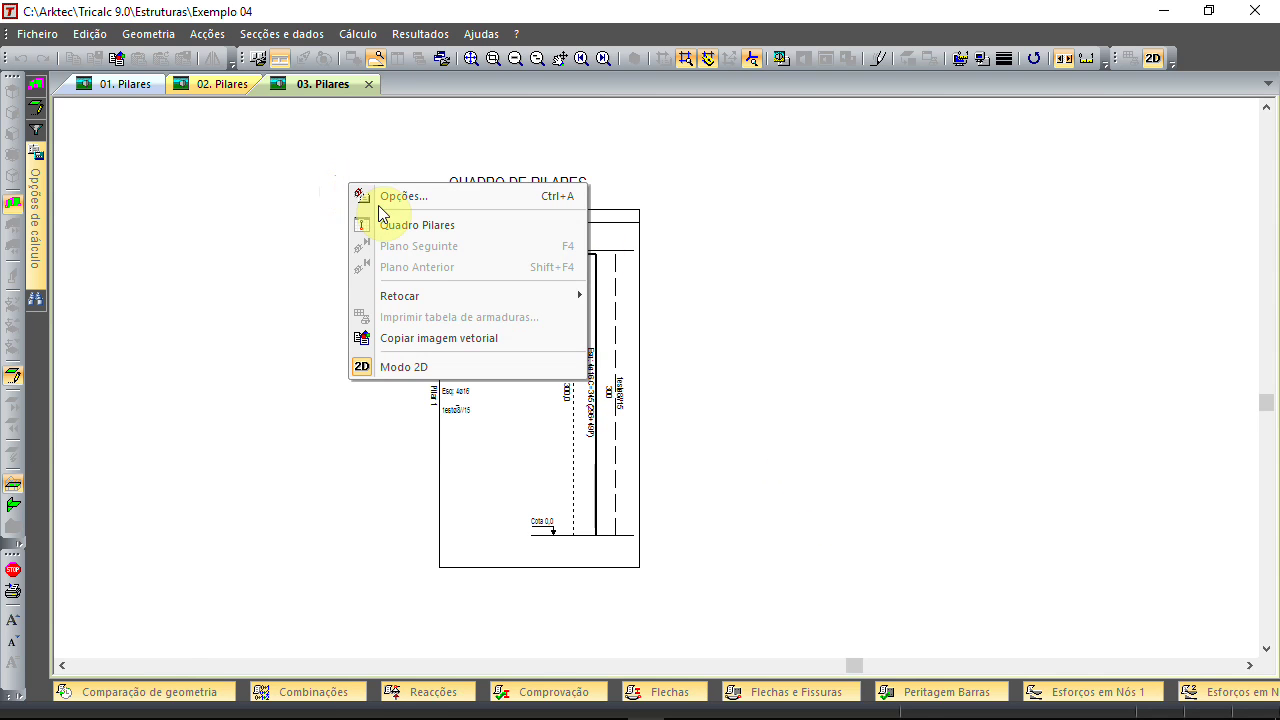
left_click(421, 368)
scroll(524, 335, "up", 3)
scroll(528, 336, "down", 2)
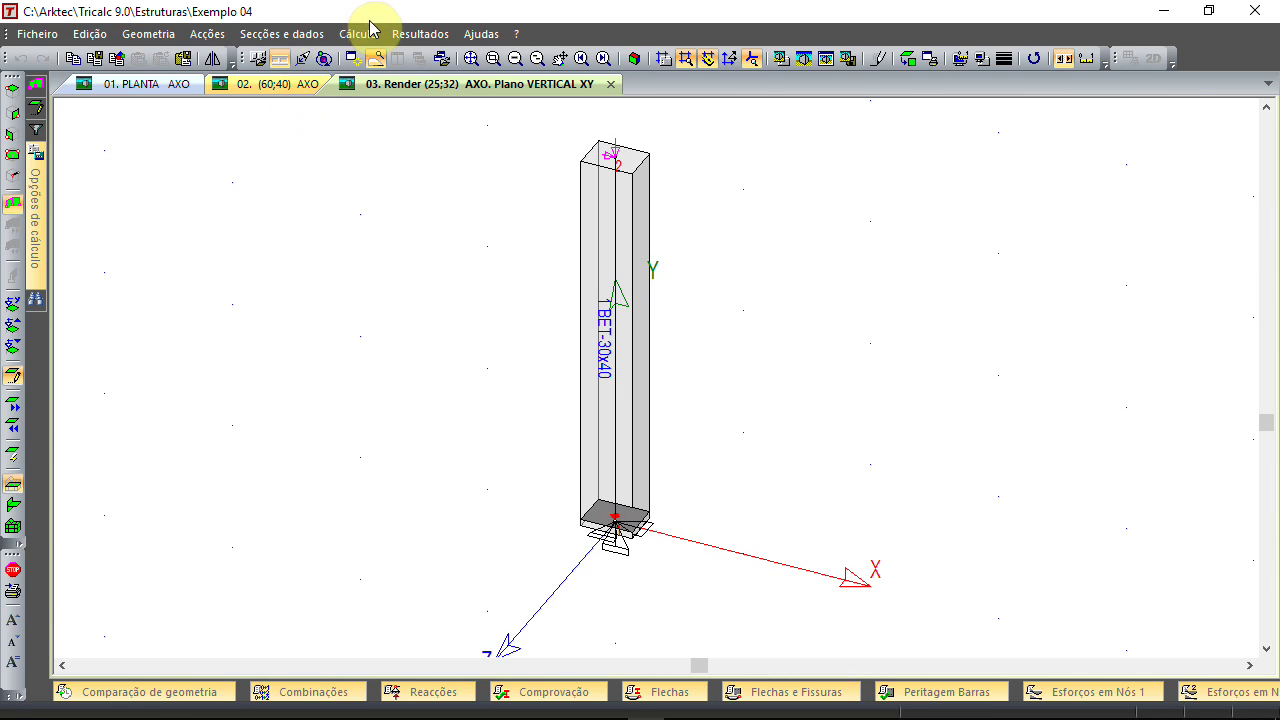
Insert an isolated footing at the base node of the 30x40 concrete column
left_click(150, 36)
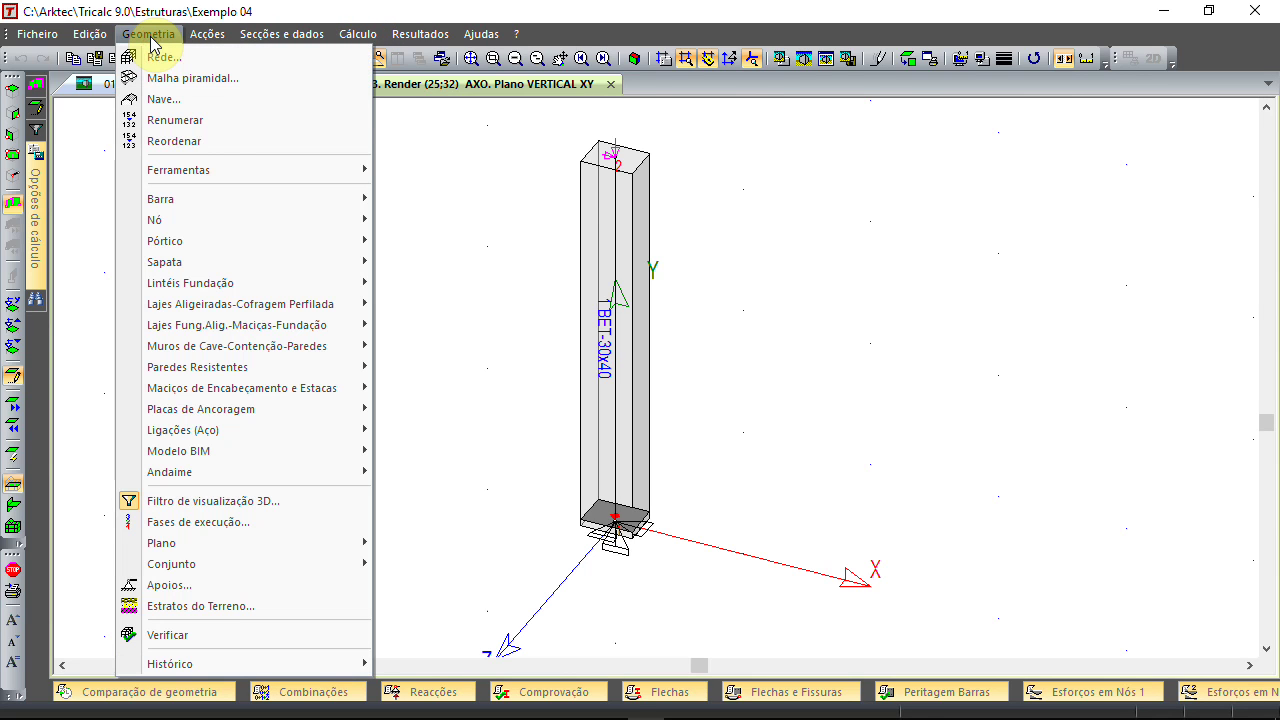
left_click(221, 262)
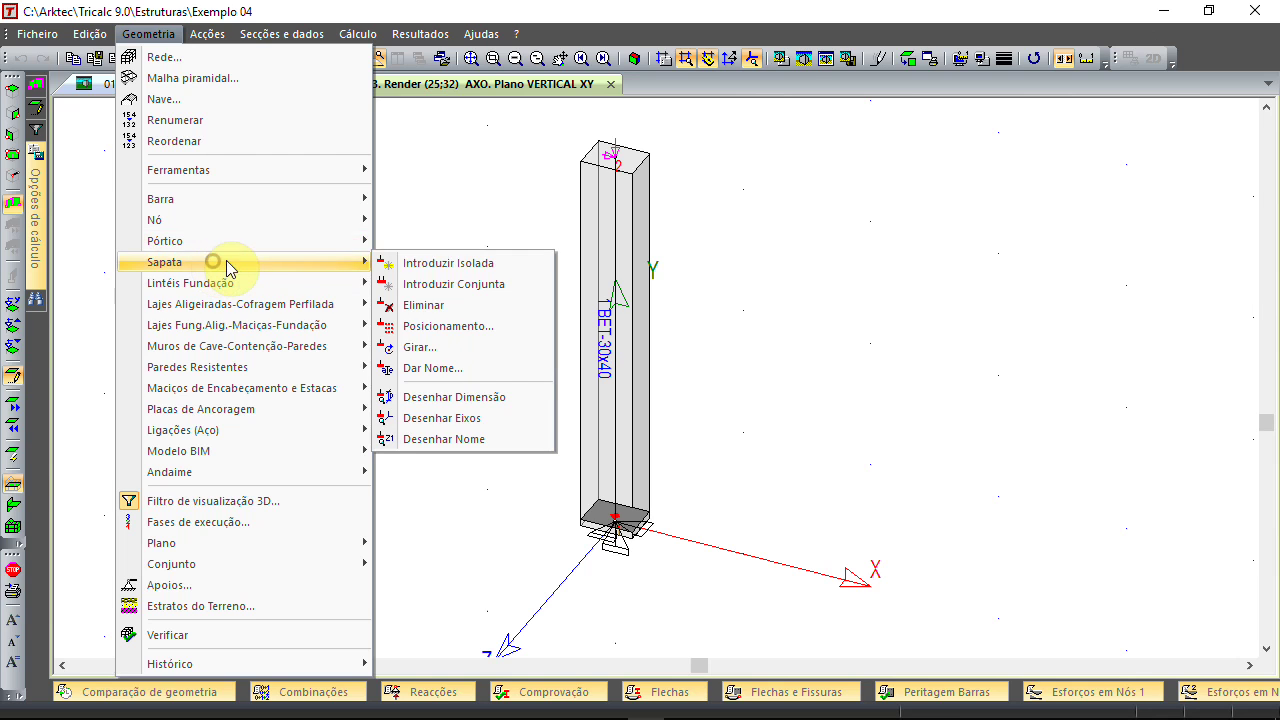
left_click(437, 263)
left_click(497, 414)
left_click(740, 608)
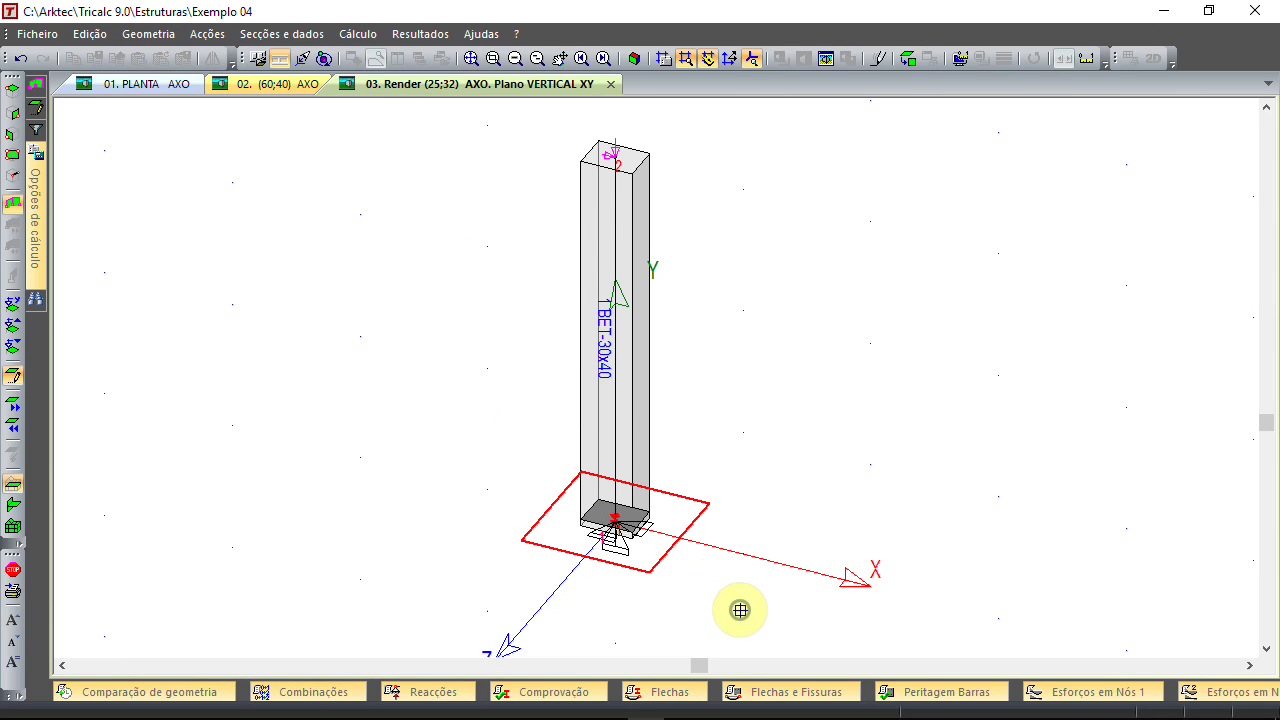
left_click(424, 275)
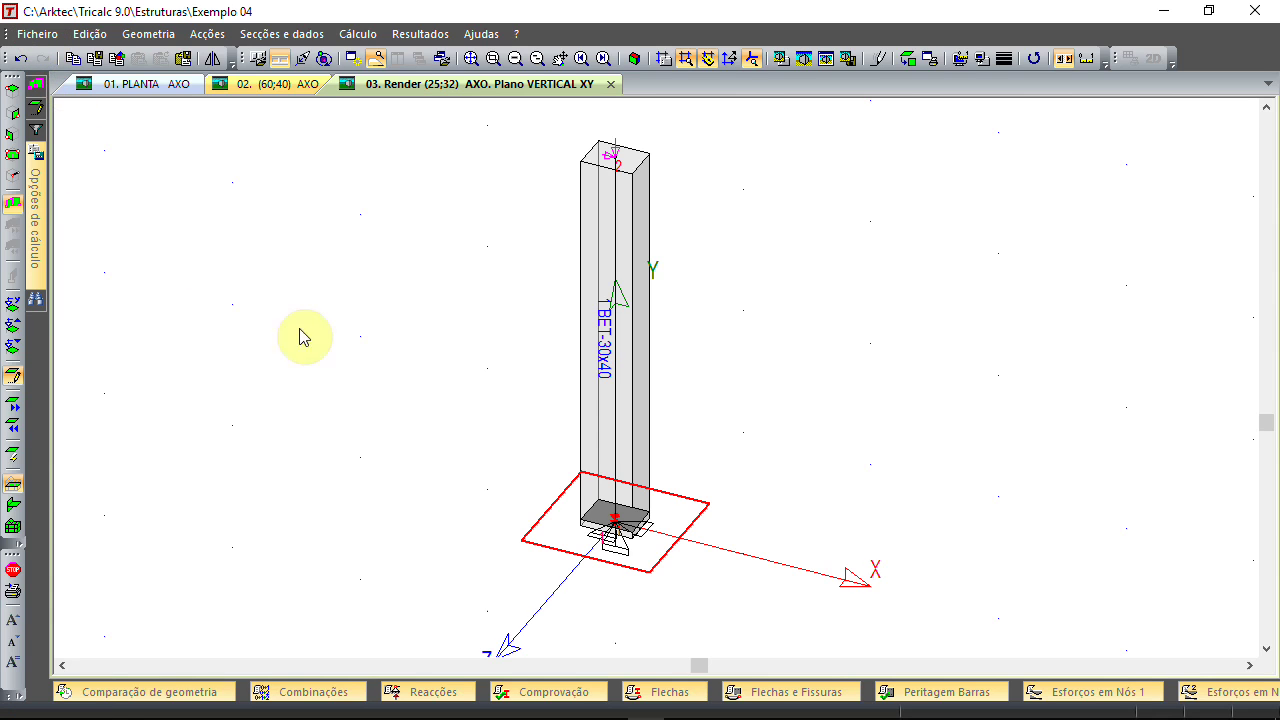
Run the automatic calculation once for bar reinforcement, foundations, slabs and drawings, and the global fabrication table, and dismiss its report
left_click(358, 37)
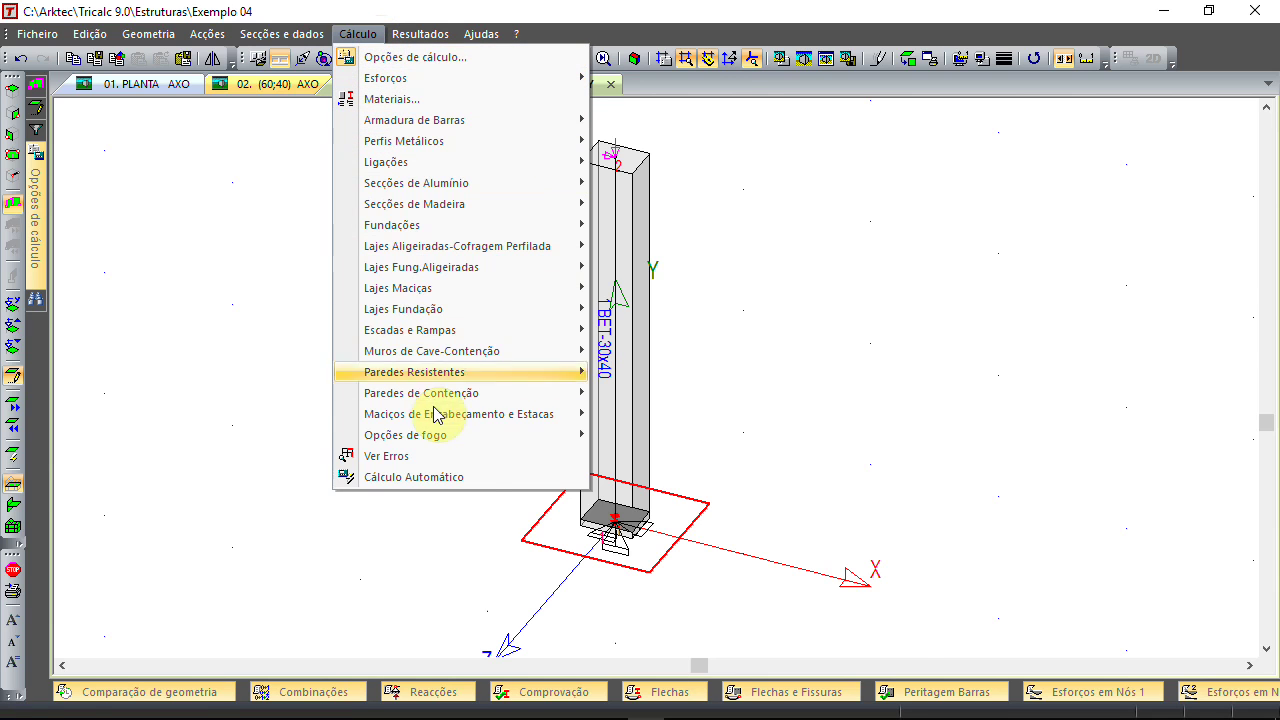
left_click(437, 480)
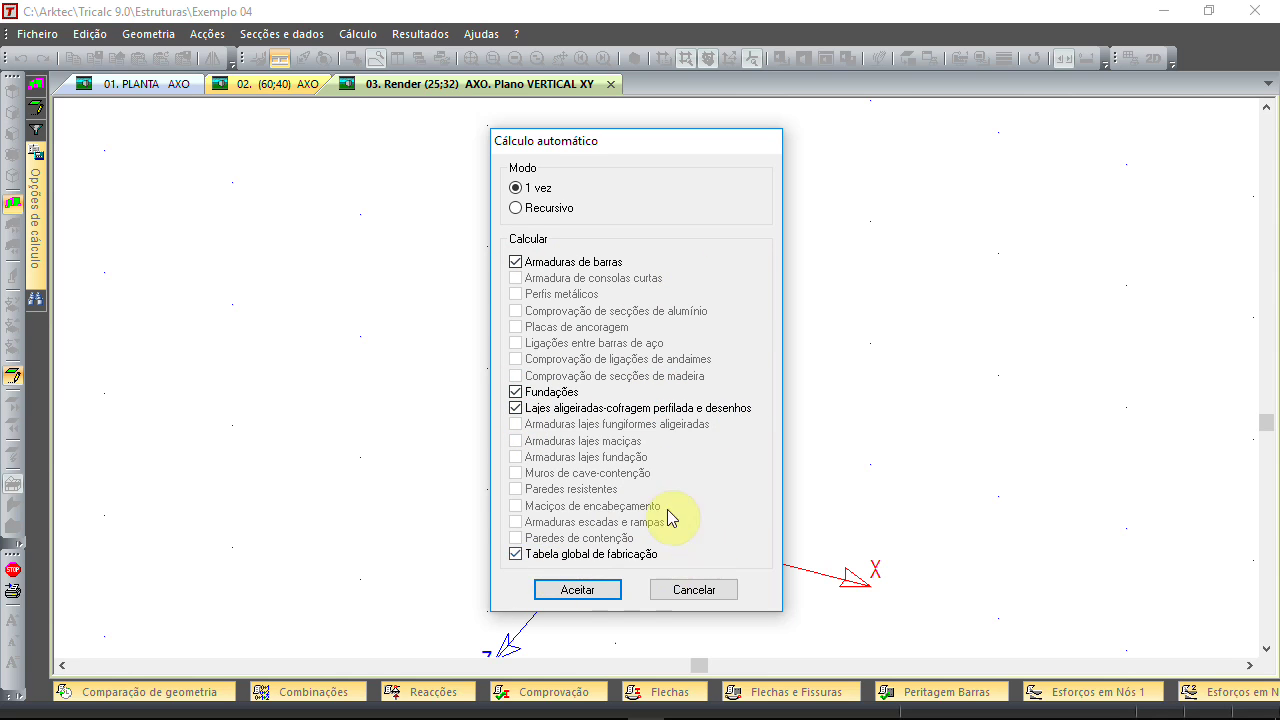
left_click(603, 595)
left_click(684, 428)
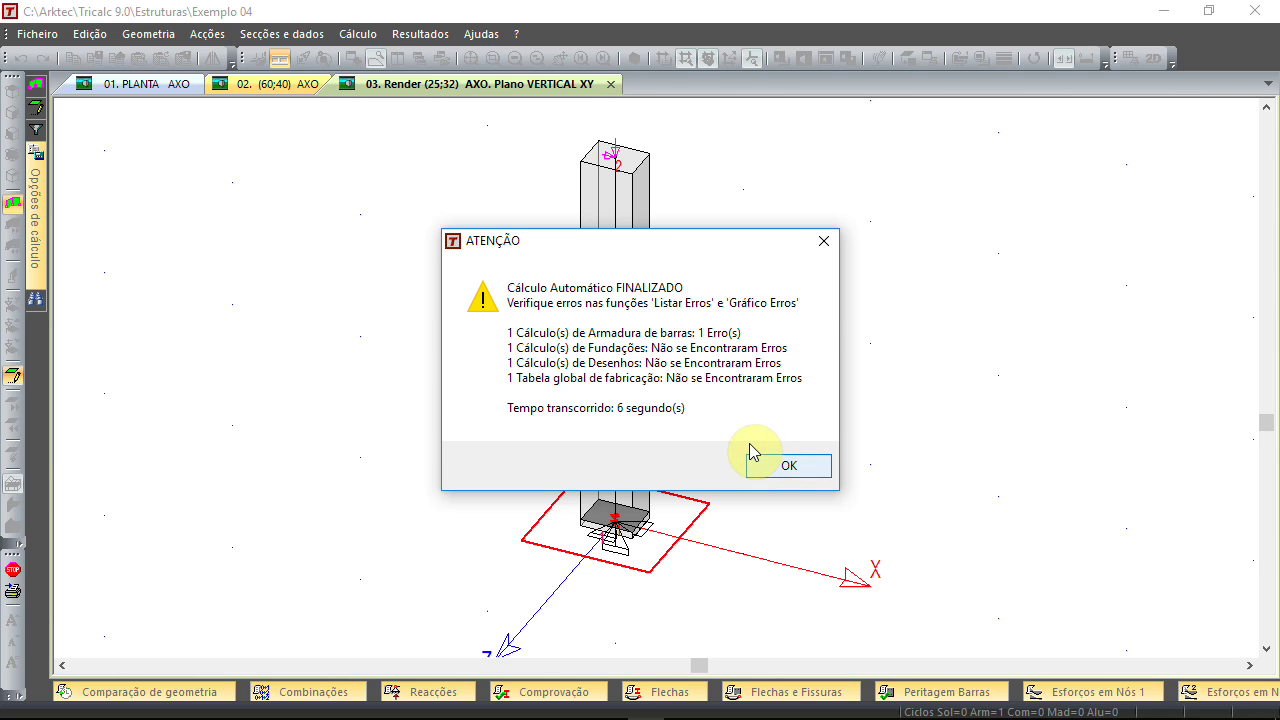
left_click(790, 406)
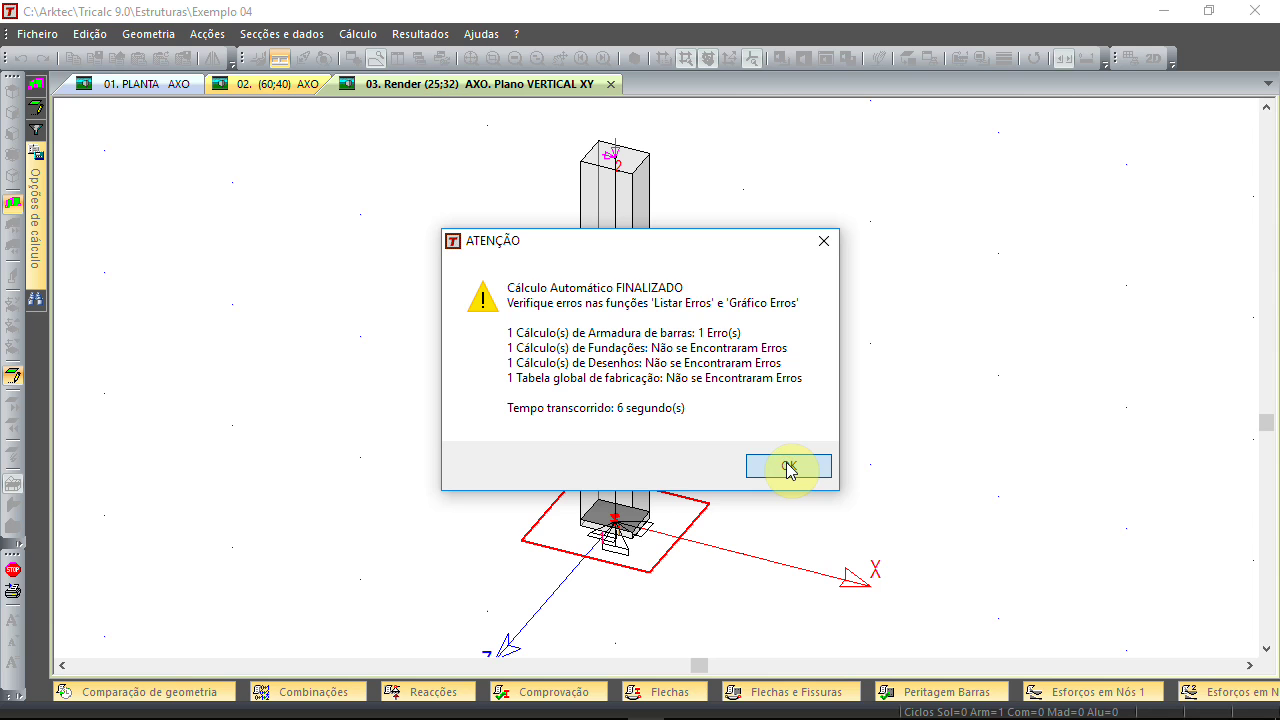
left_click(789, 467)
left_click(743, 362)
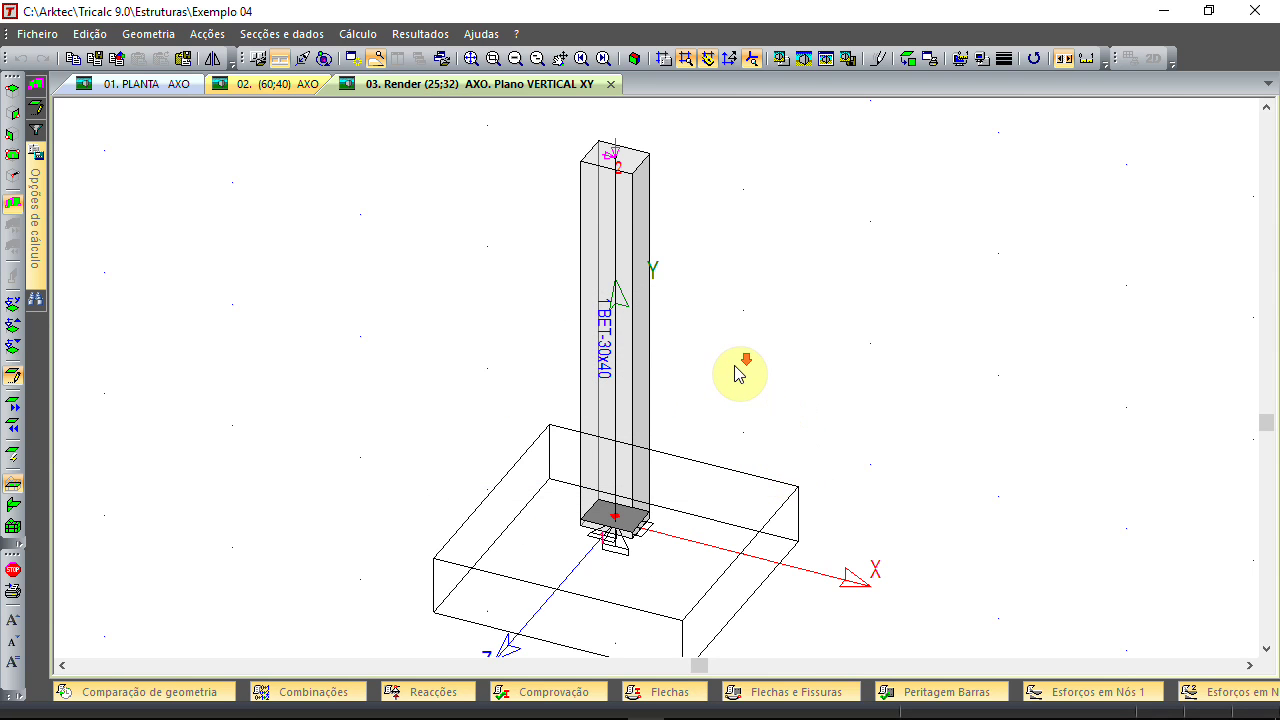
Examine the footing's reinforcement mesh and the column's starter bars and stirrups at the column base
scroll(651, 477, "up", 3)
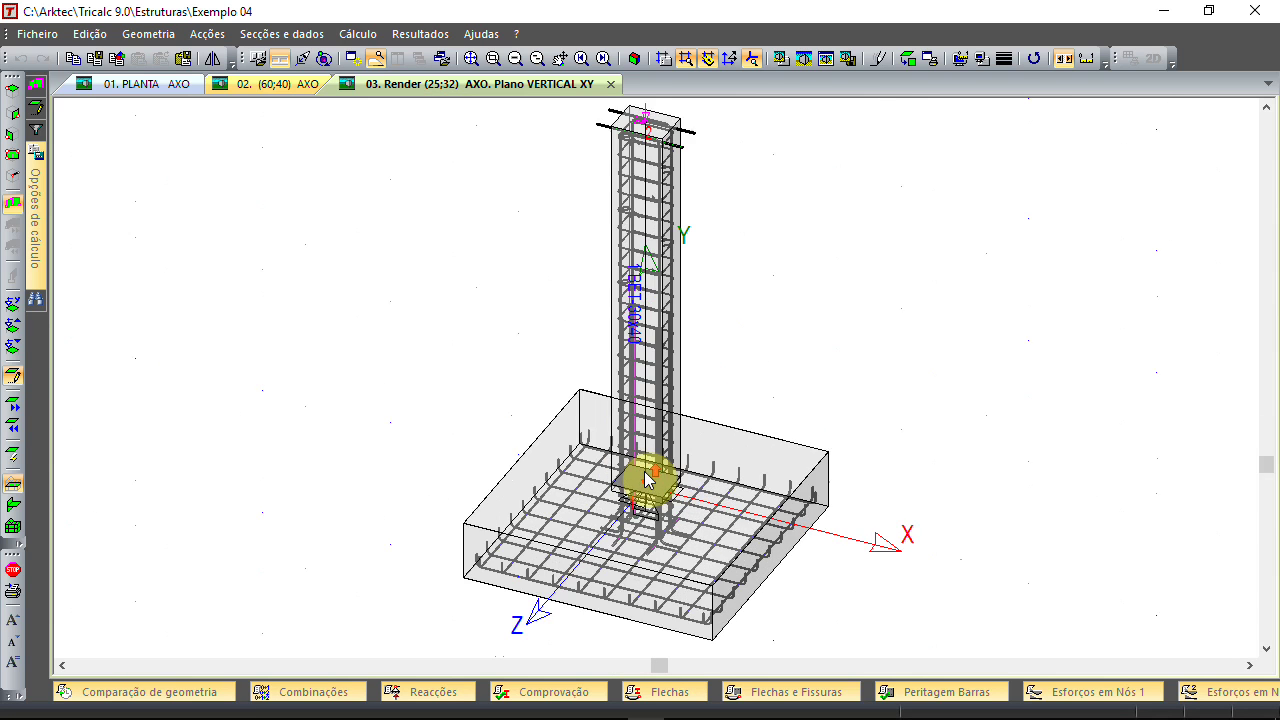
scroll(616, 515, "up", 1)
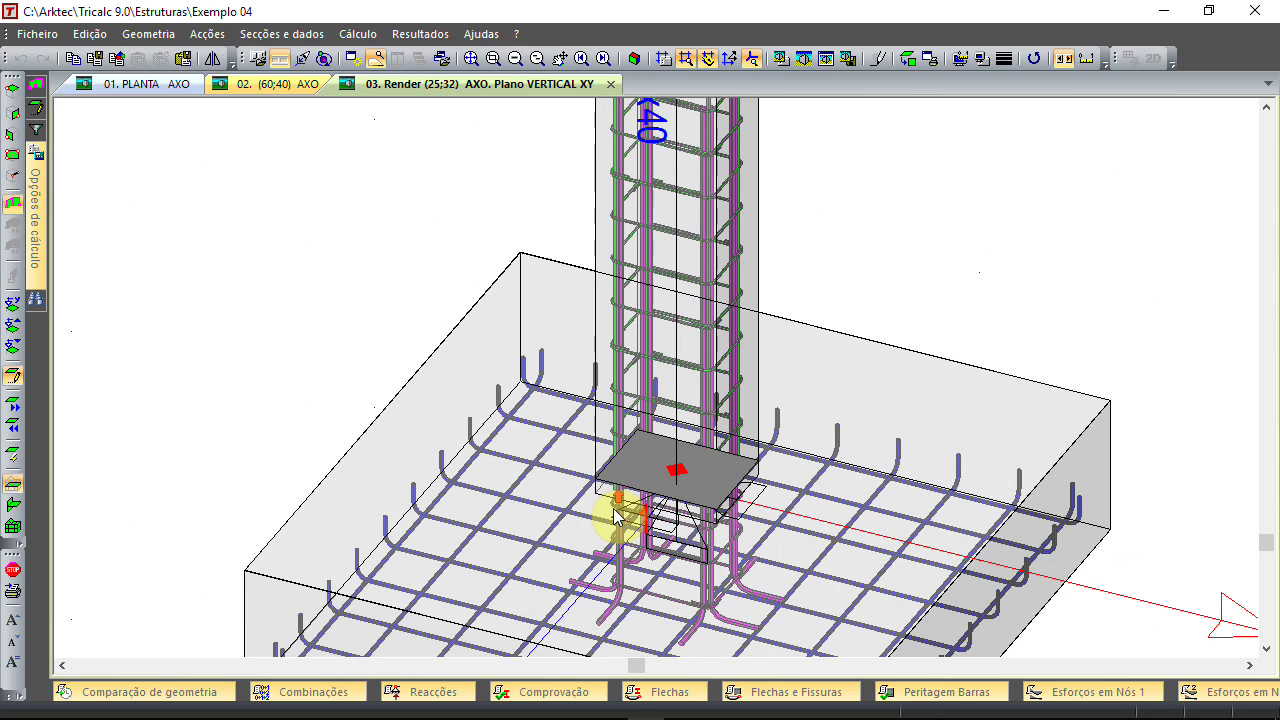
scroll(618, 514, "up", 1)
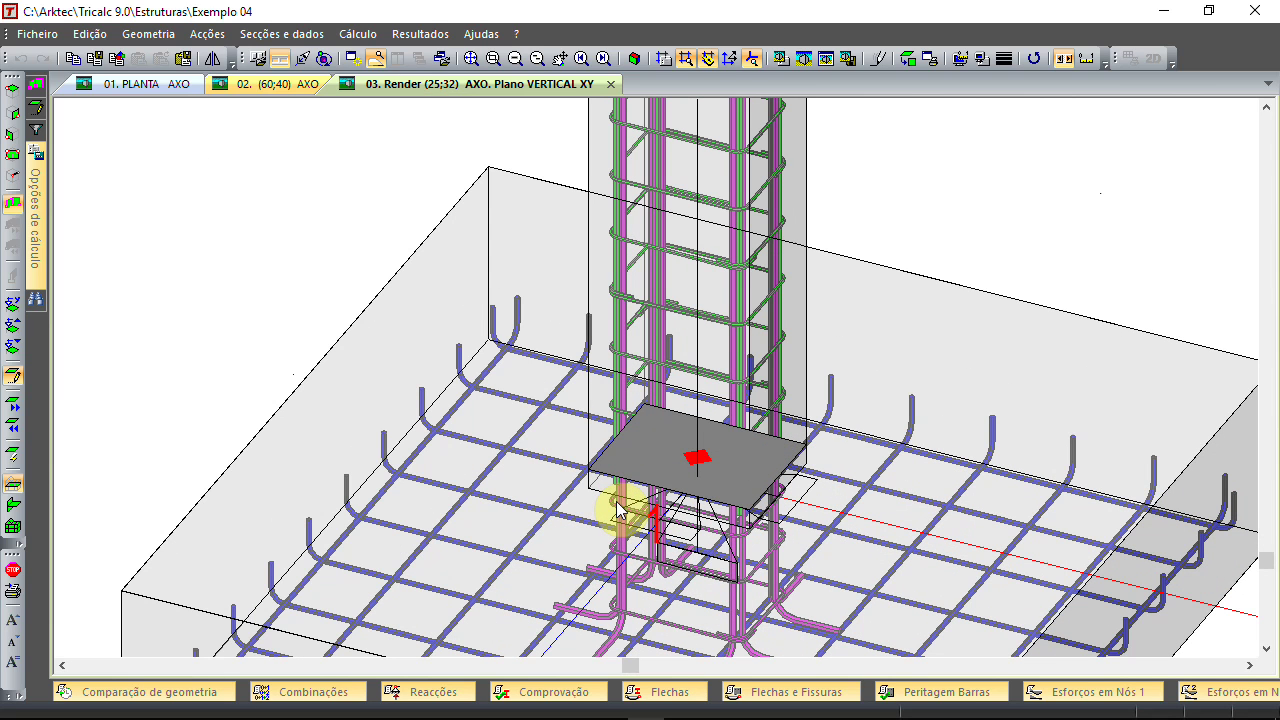
scroll(617, 510, "up", 1)
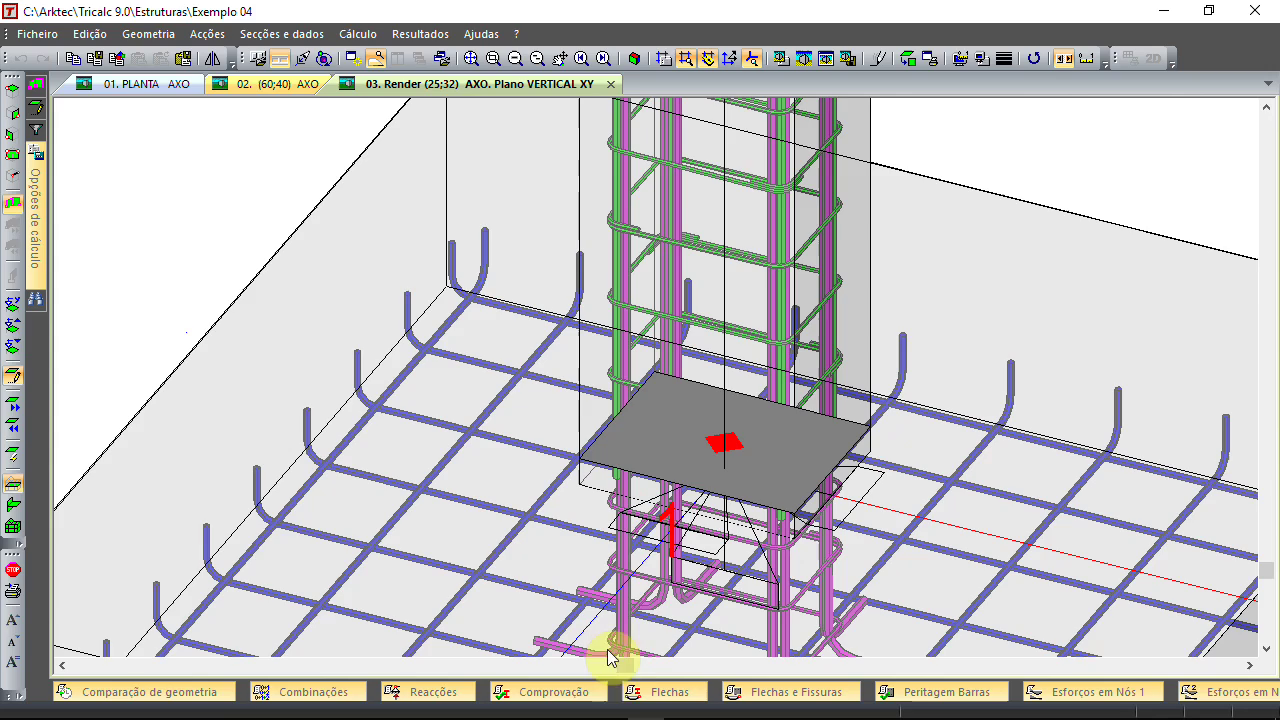
scroll(600, 271, "down", 2)
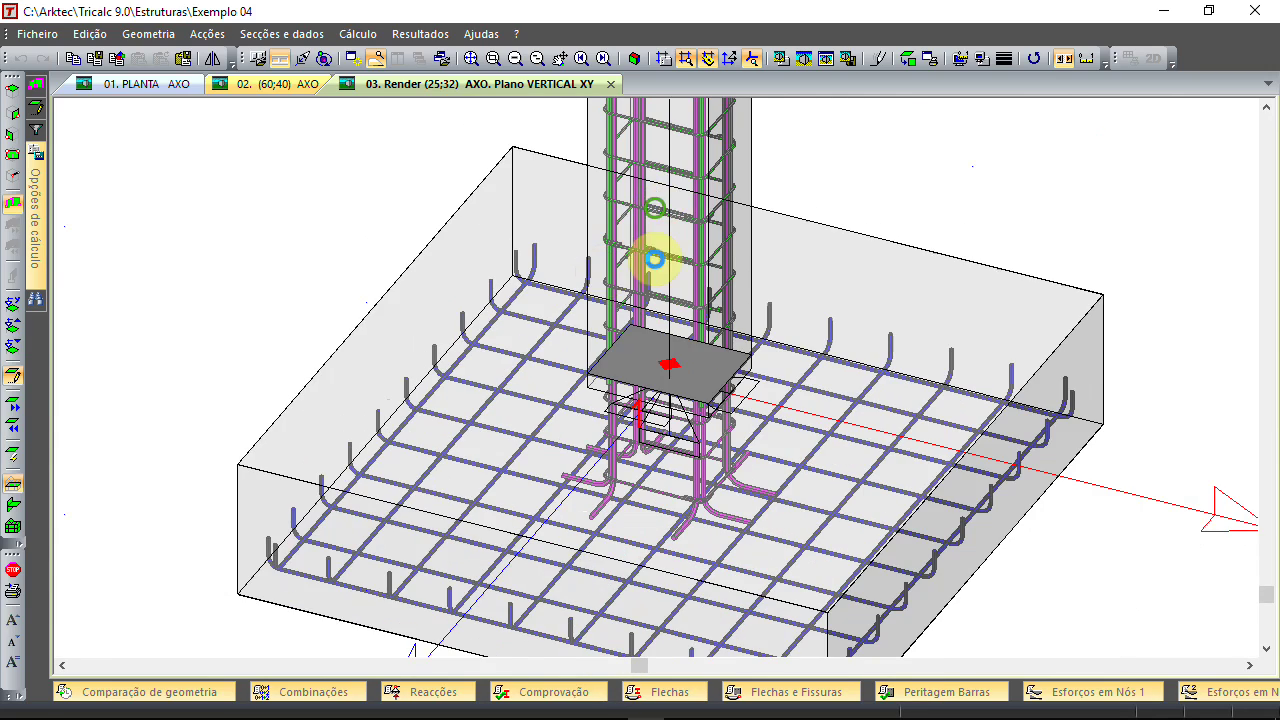
middle_click_drag(651, 249, 609, 434)
scroll(620, 340, "down", 2)
scroll(628, 370, "down", 4)
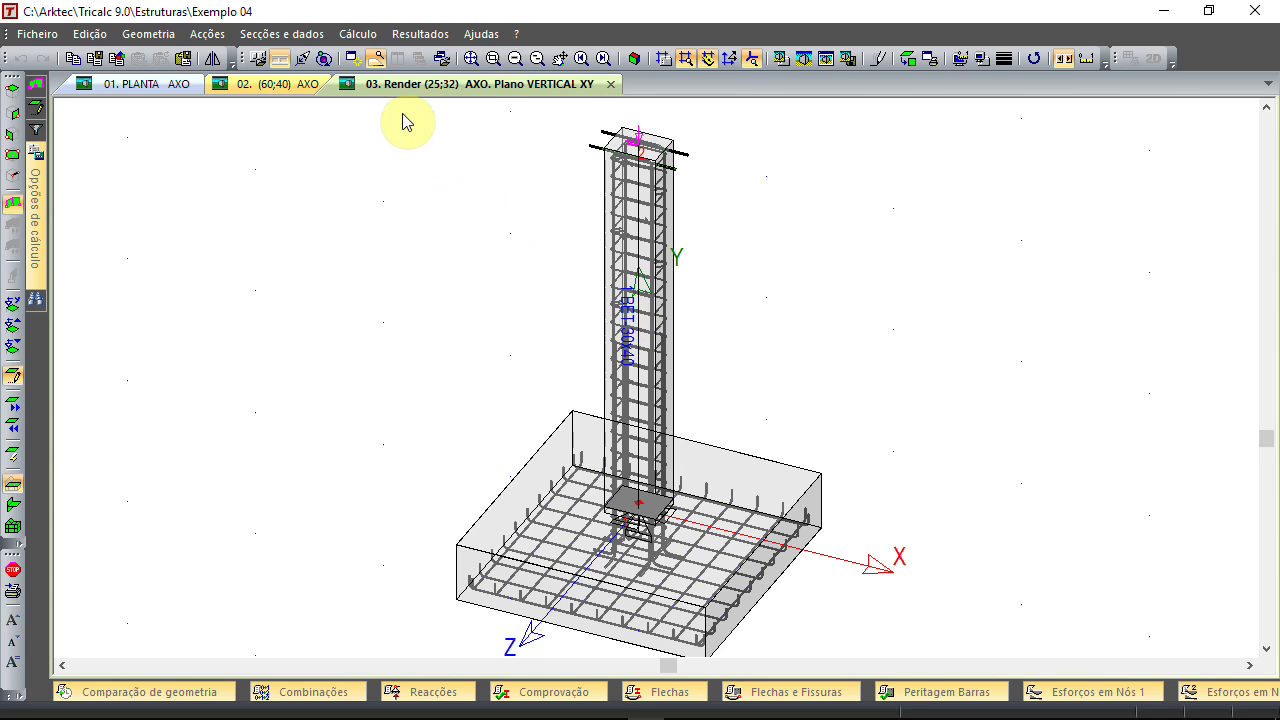
Orbit the model to inspect the column and footing reinforcement from other sides, and fit the whole structure in the view
left_click(323, 60)
mouse_move(608, 478)
left_mouse_down()
mouse_move(619, 471)
mouse_move(609, 455)
mouse_move(688, 478)
mouse_move(528, 500)
mouse_move(592, 513)
mouse_move(614, 494)
left_mouse_up()
scroll(628, 495, "up", 5)
scroll(614, 494, "down", 5)
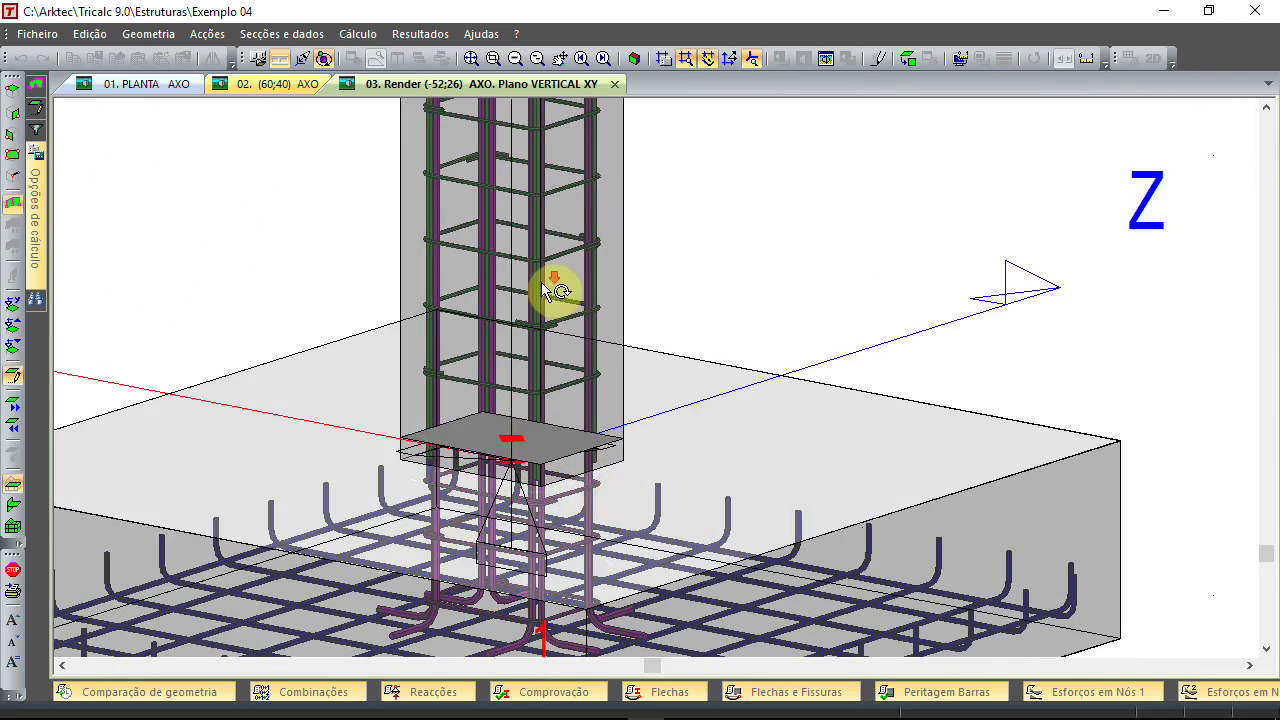
scroll(543, 286, "down", 2)
left_click_drag(557, 243, 636, 230)
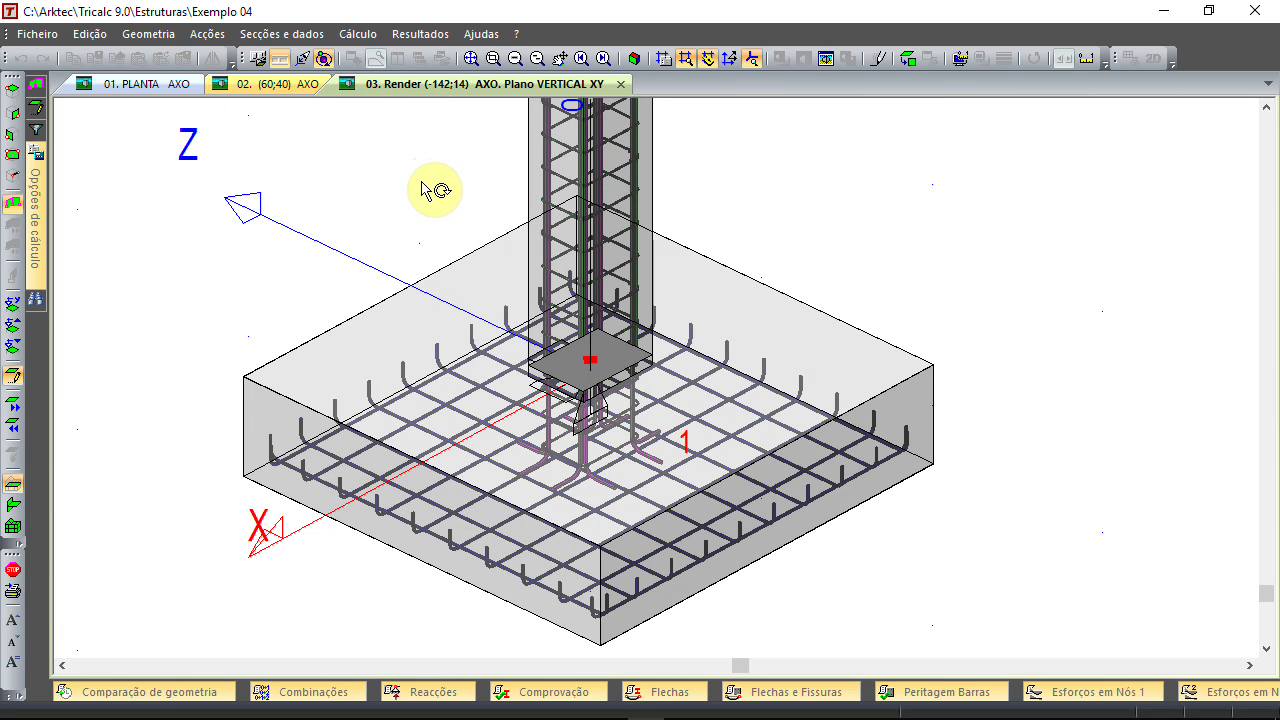
left_click(470, 58)
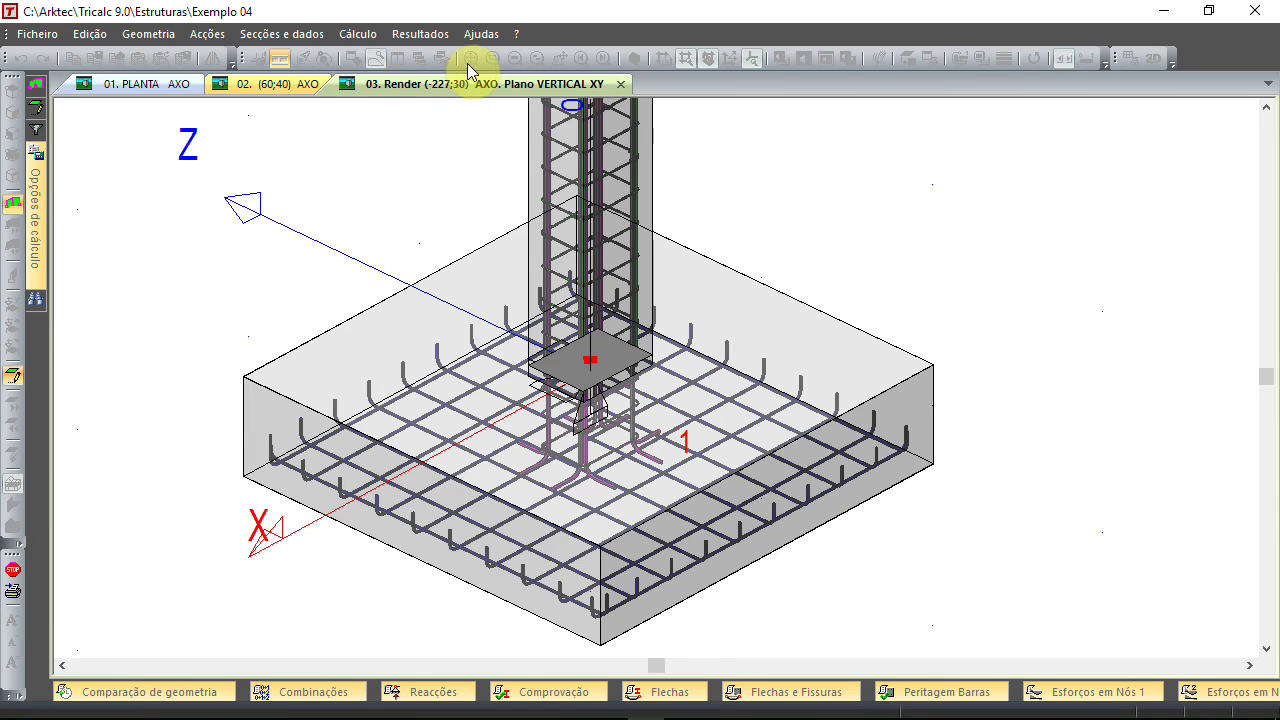
left_click(173, 42)
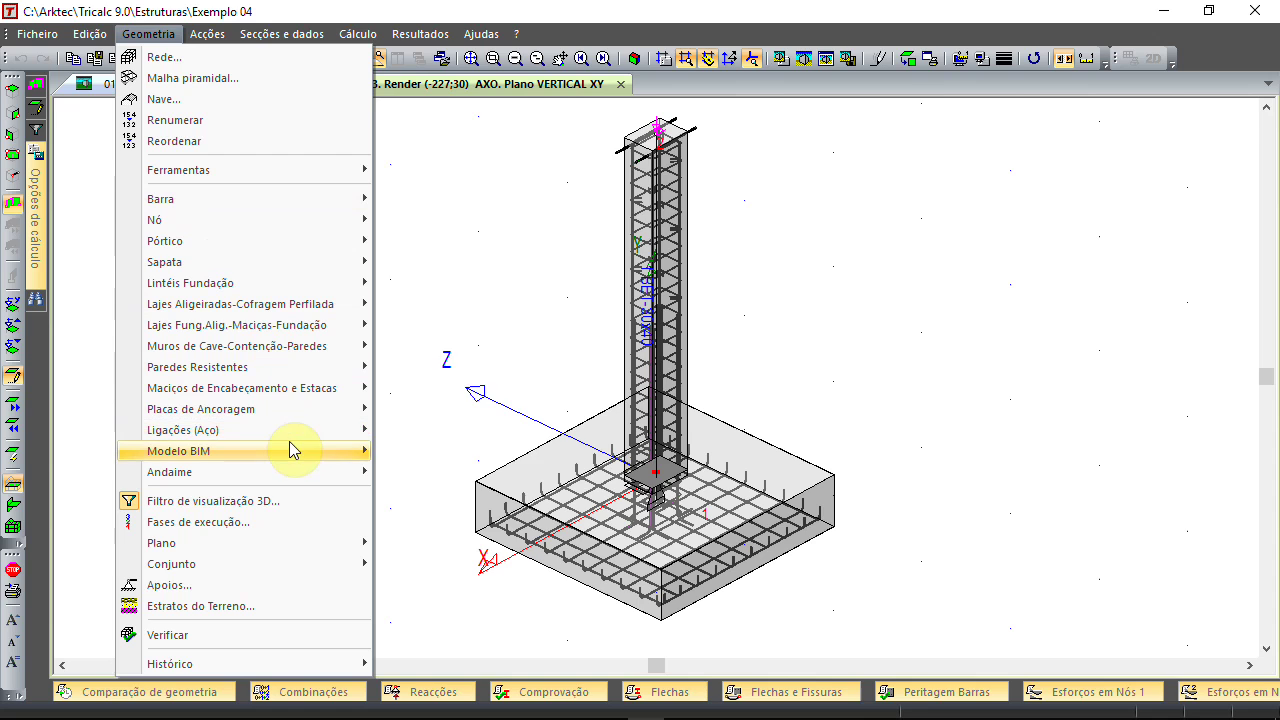
mouse_move(289, 449)
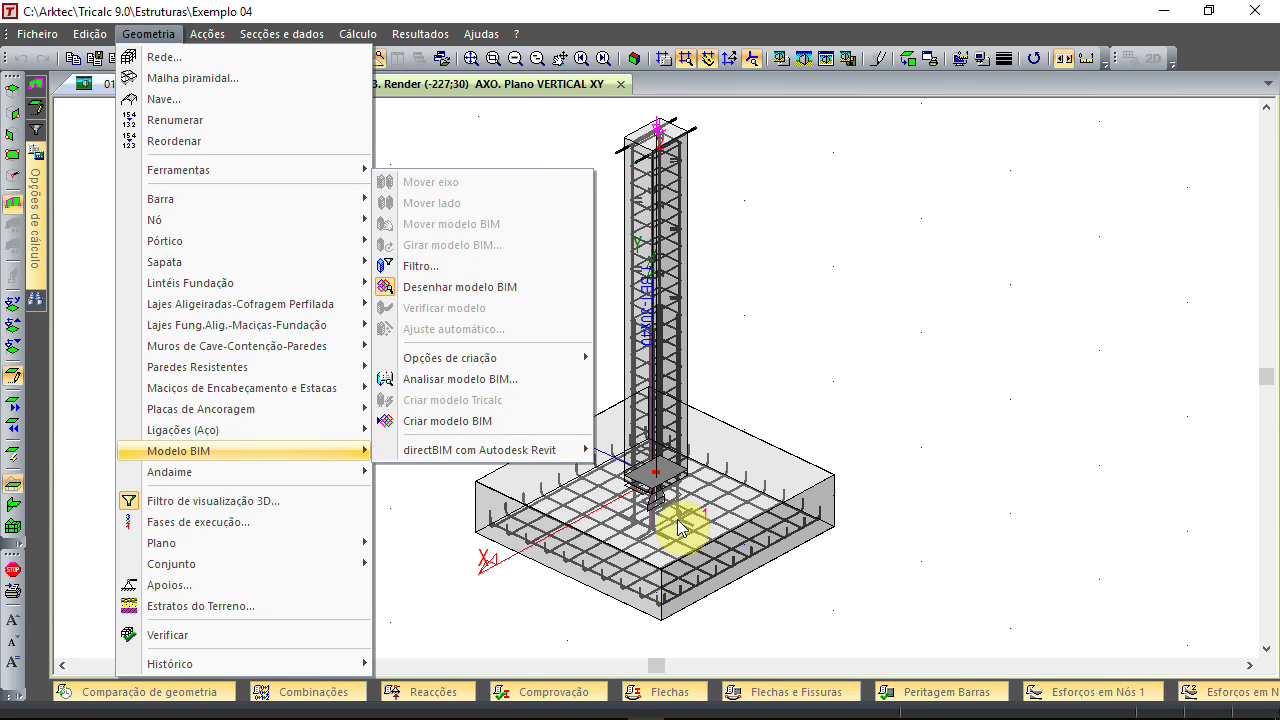
left_click(794, 369)
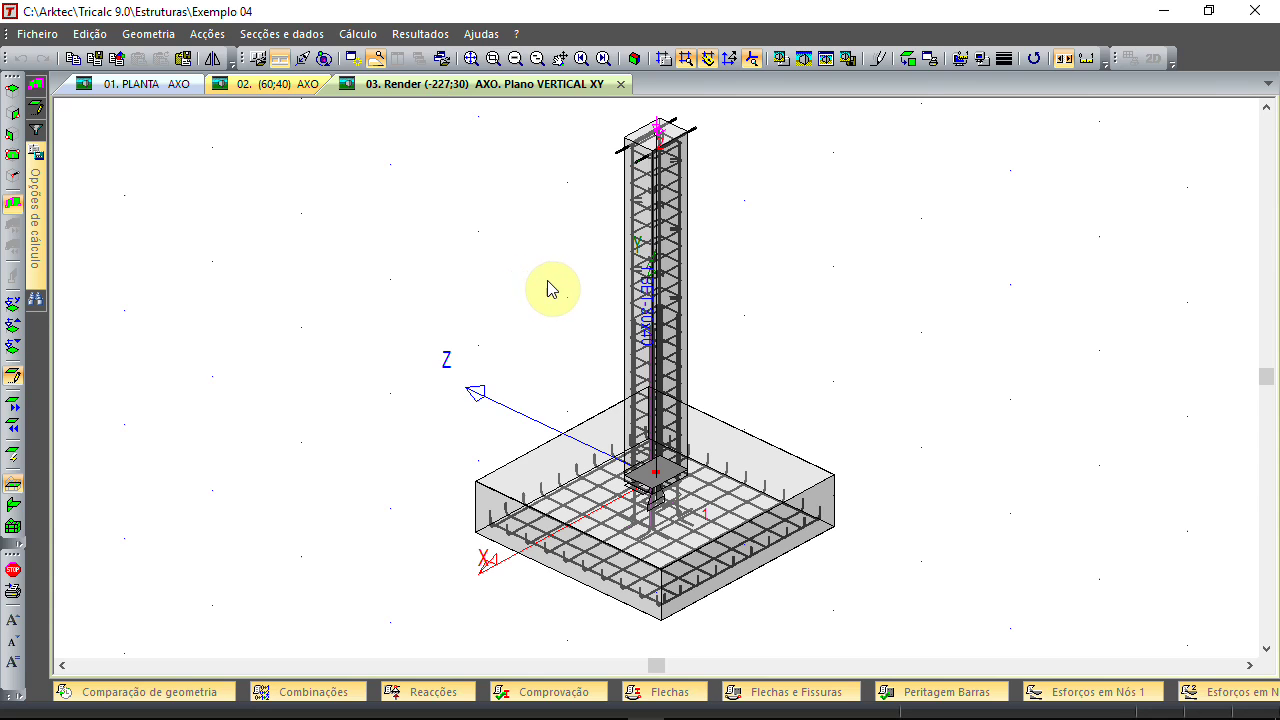
Generate the listing of reinforcement and forces for pillars (Armaduras+Esforços Pilares) for the column
left_click(397, 36)
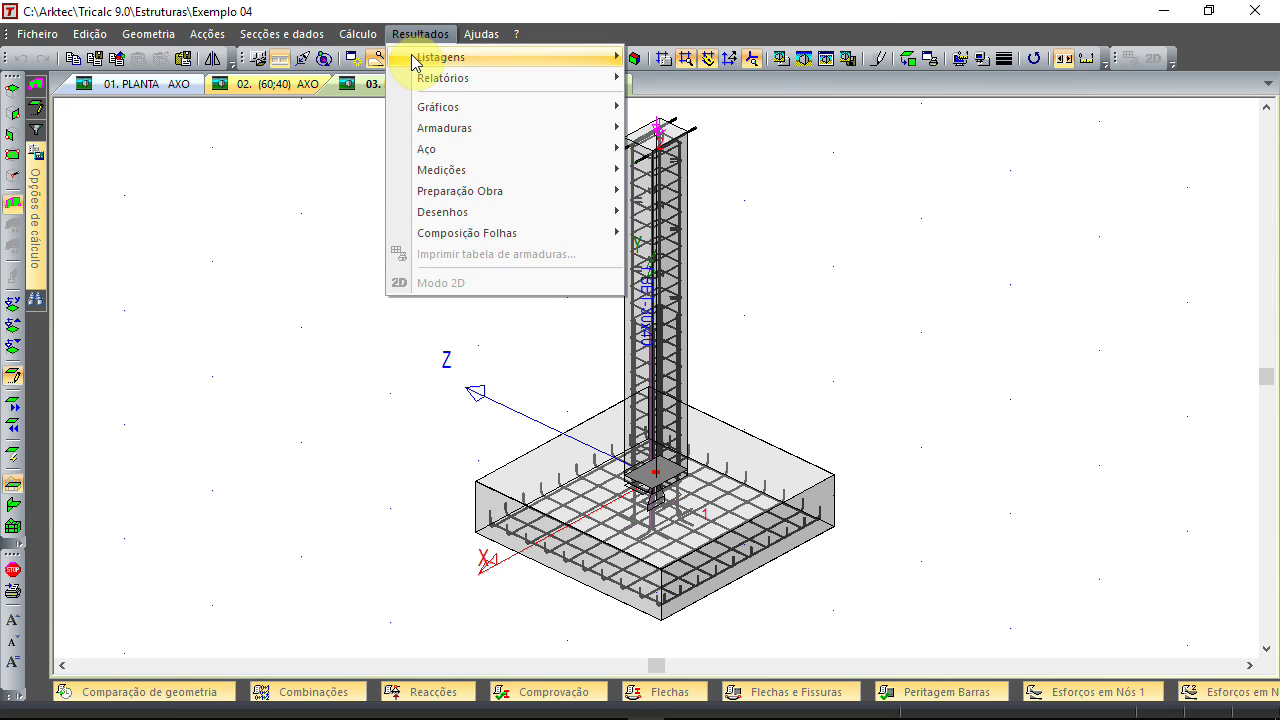
mouse_move(432, 62)
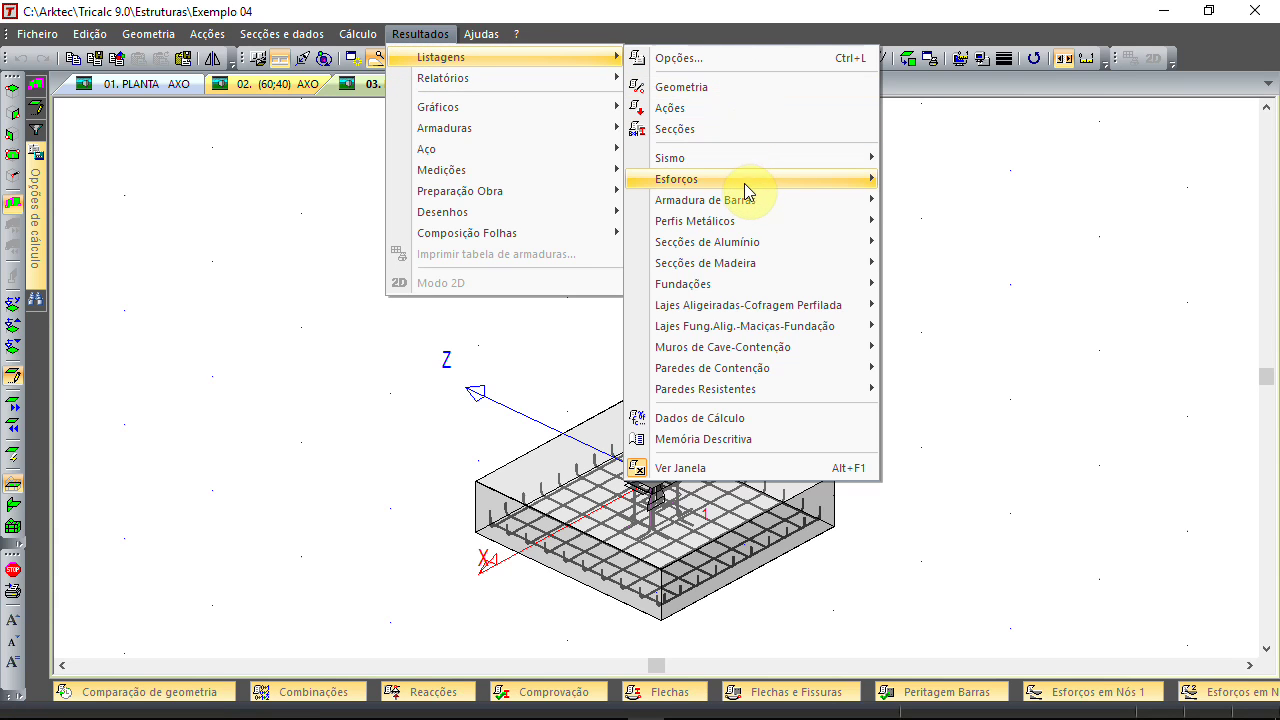
mouse_move(743, 185)
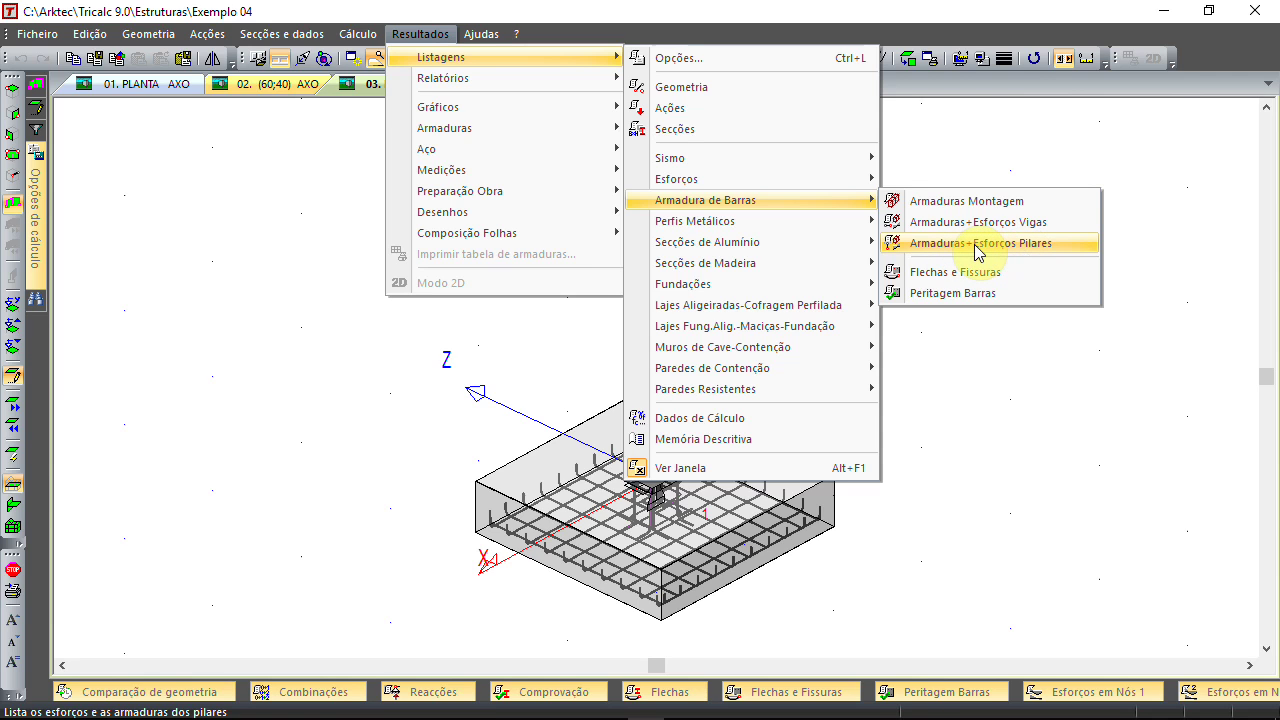
left_click(977, 244)
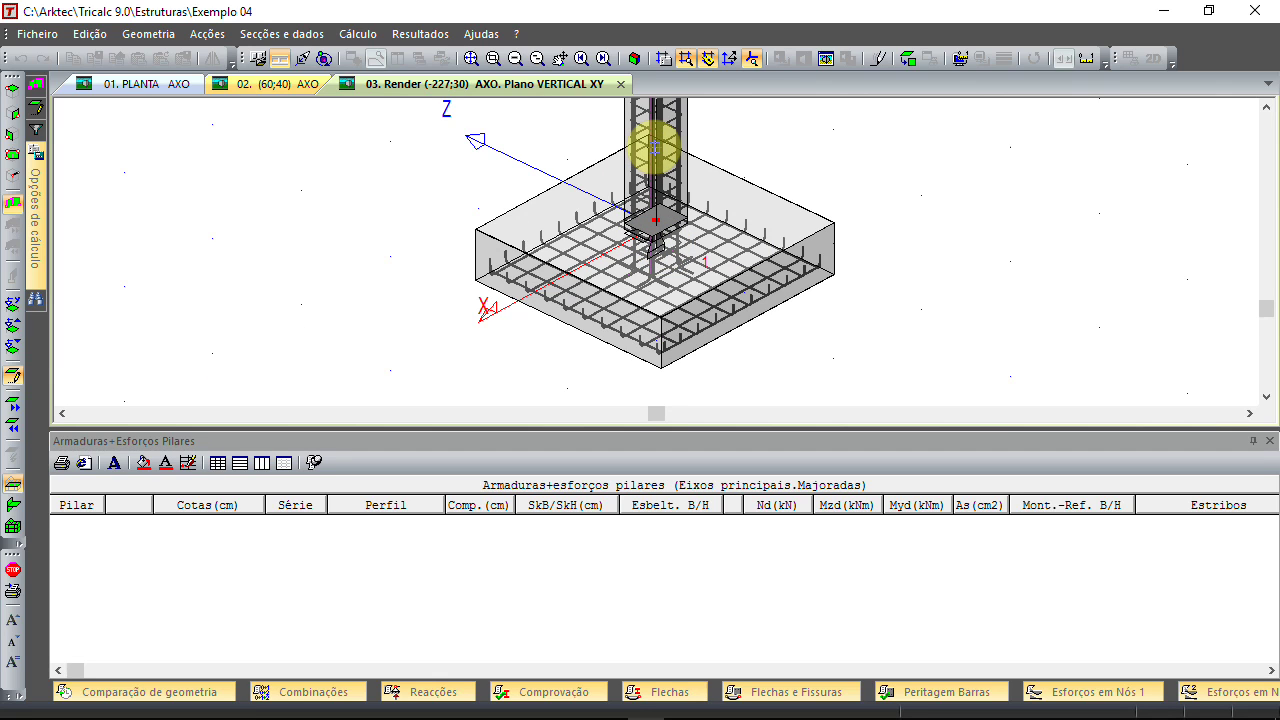
left_click(655, 148)
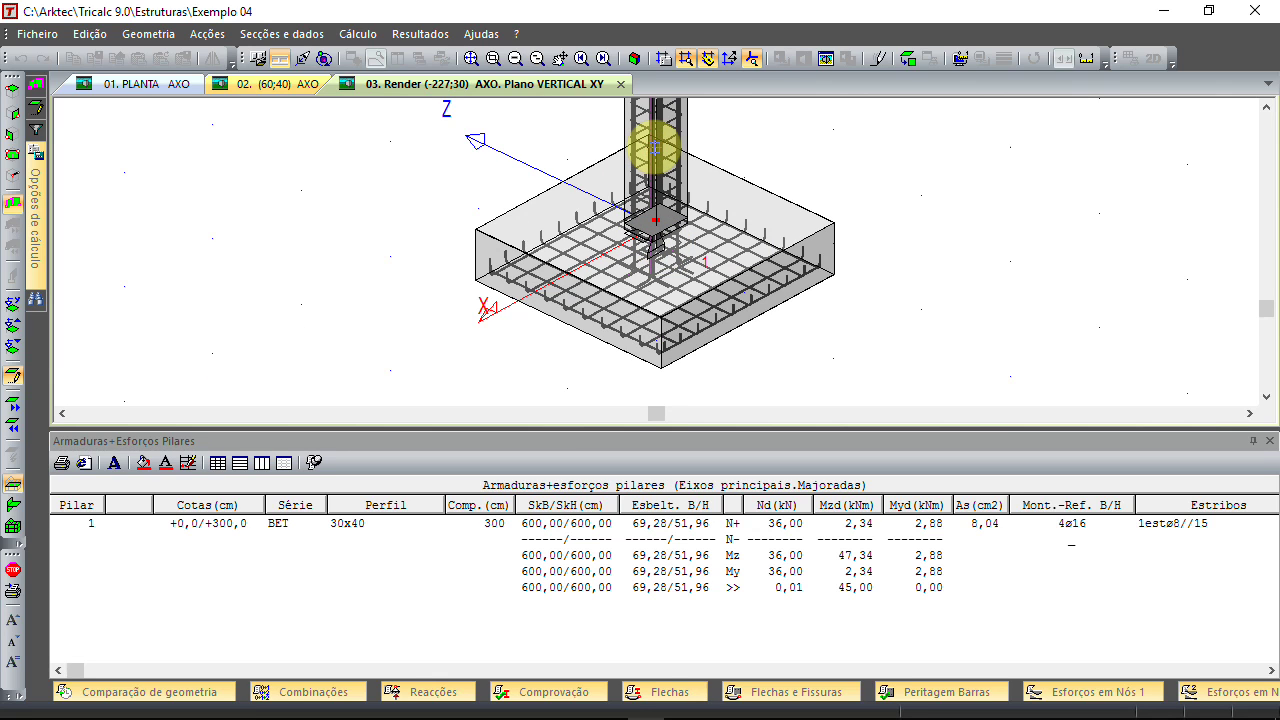
Read the column's number, profile, length and SkB/SkH buckling lengths in the listing, and relate them to the column in the 3D view
left_click(75, 524)
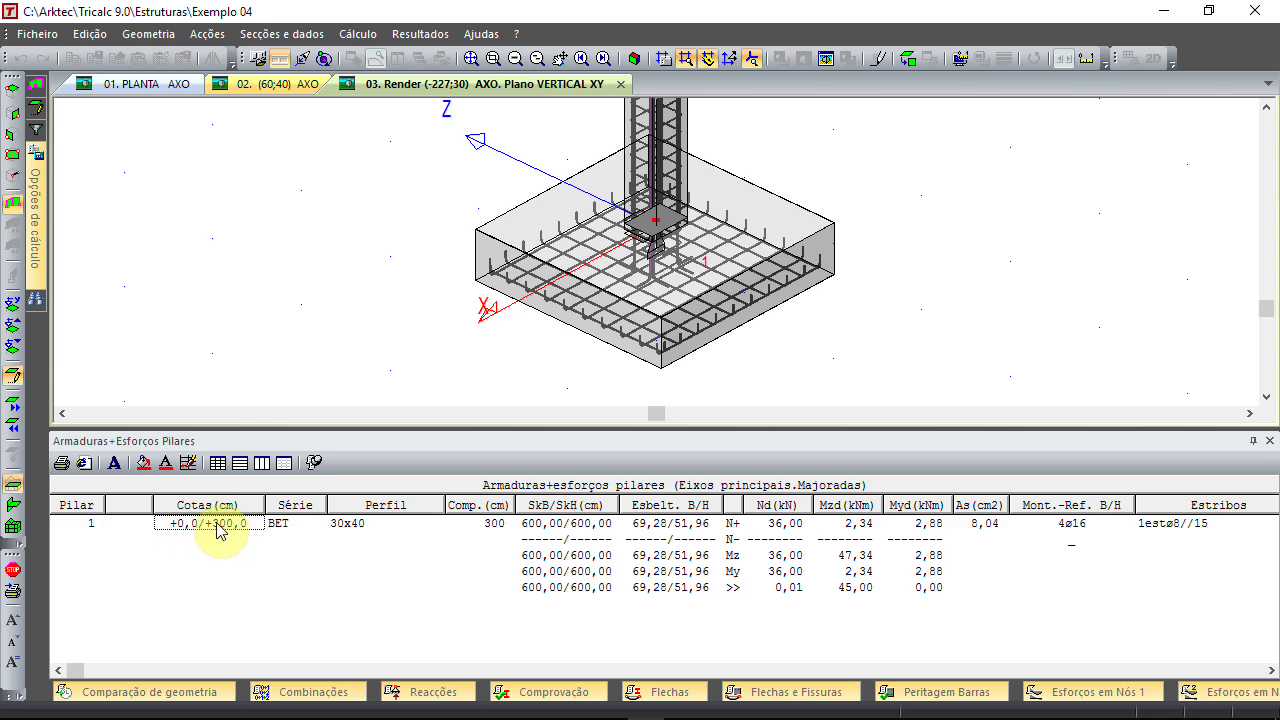
left_click(343, 530)
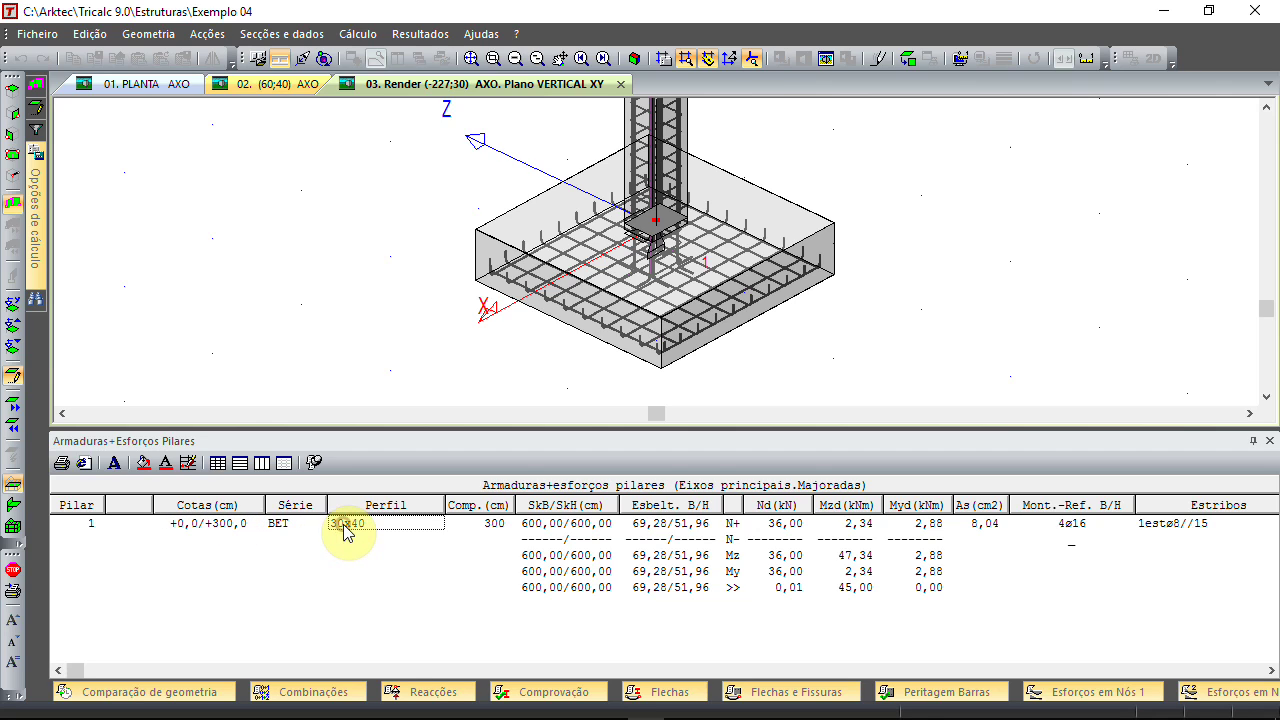
left_click(484, 526)
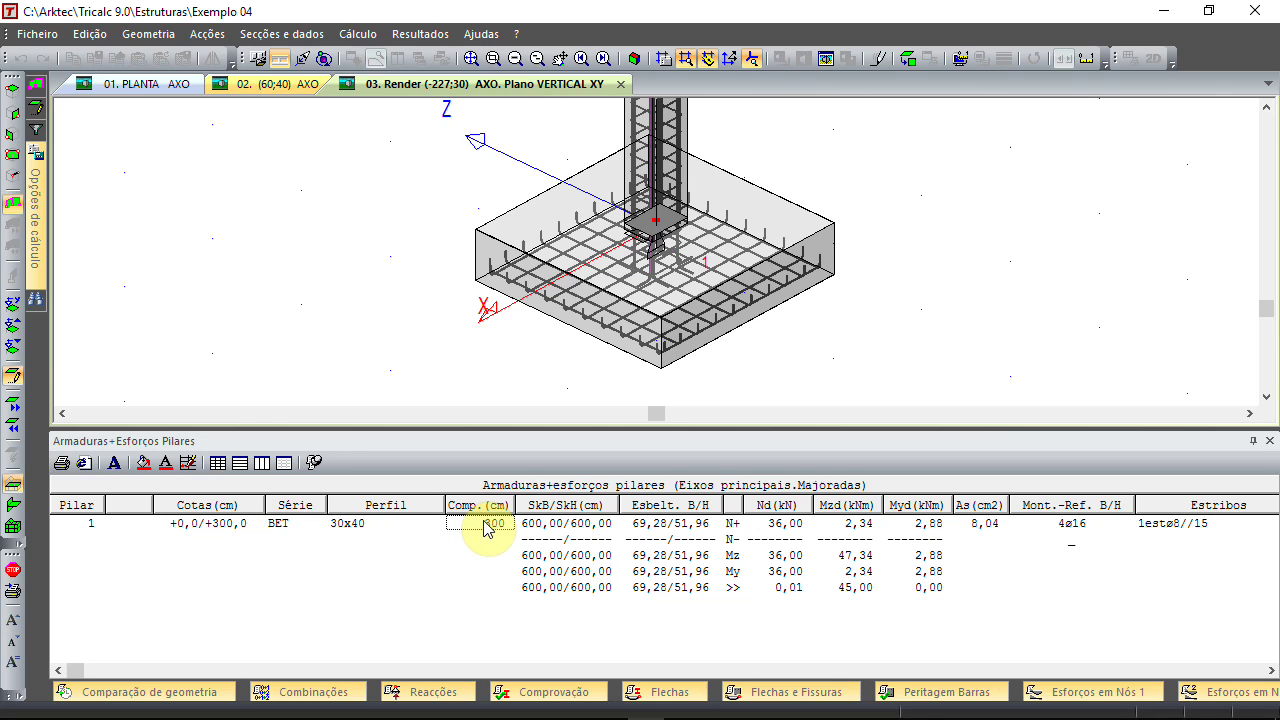
left_click(528, 524)
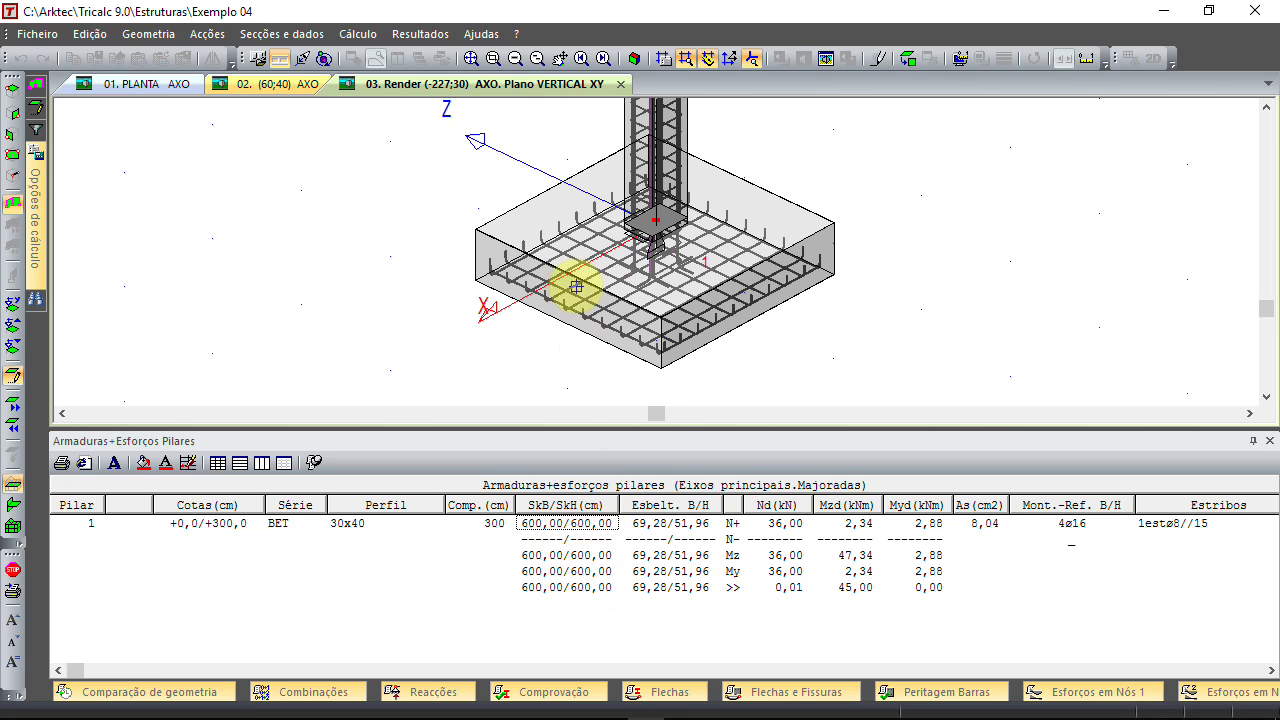
left_click(588, 333)
scroll(588, 333, "up", 3)
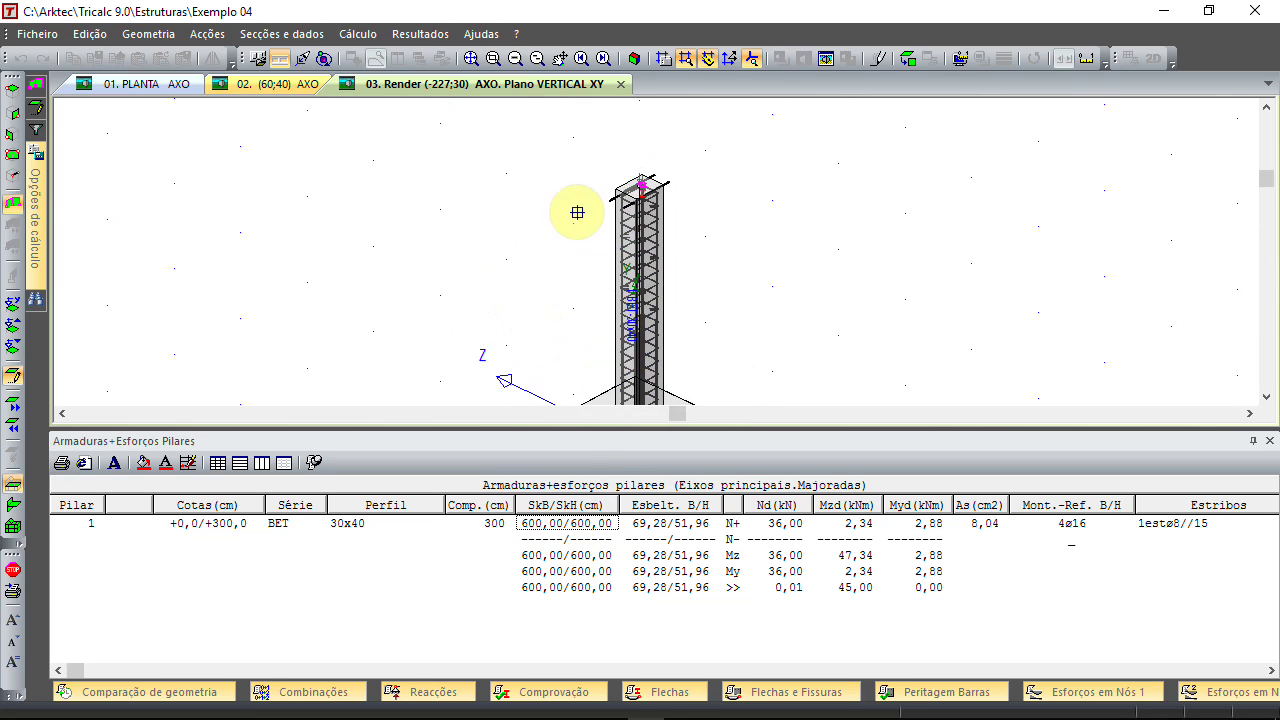
left_click(760, 240)
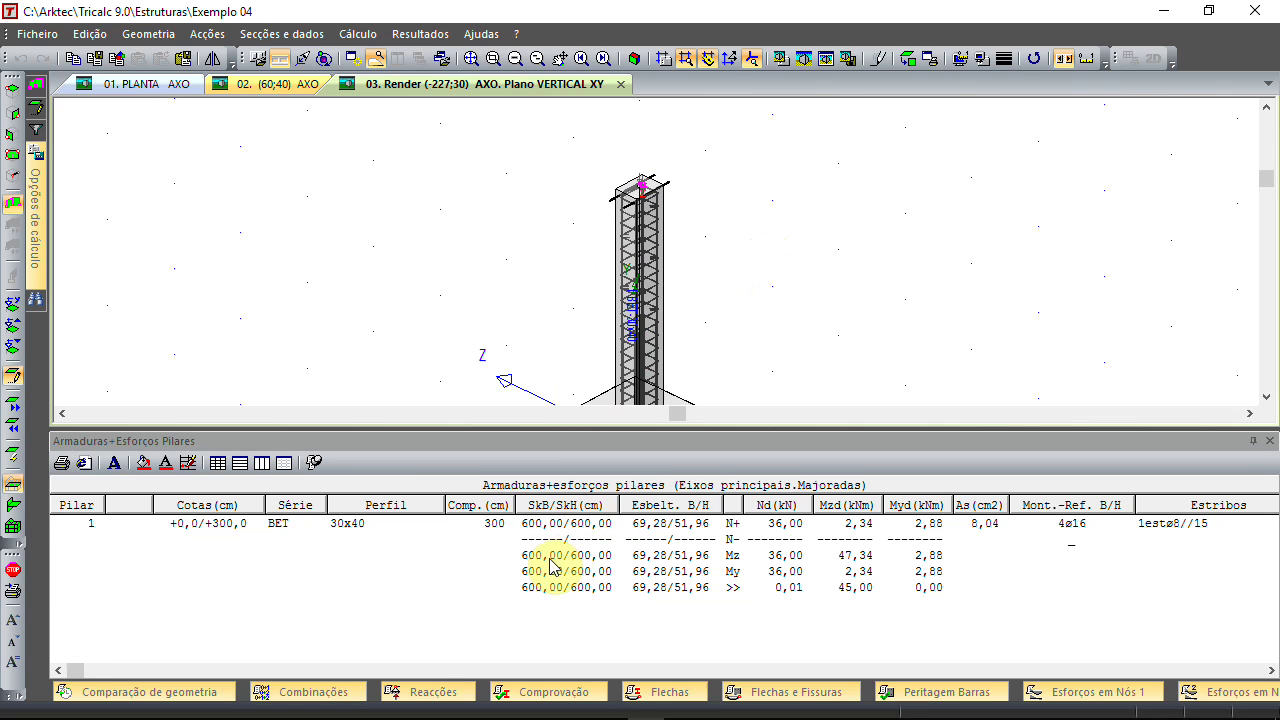
middle_click_drag(560, 366, 491, 266)
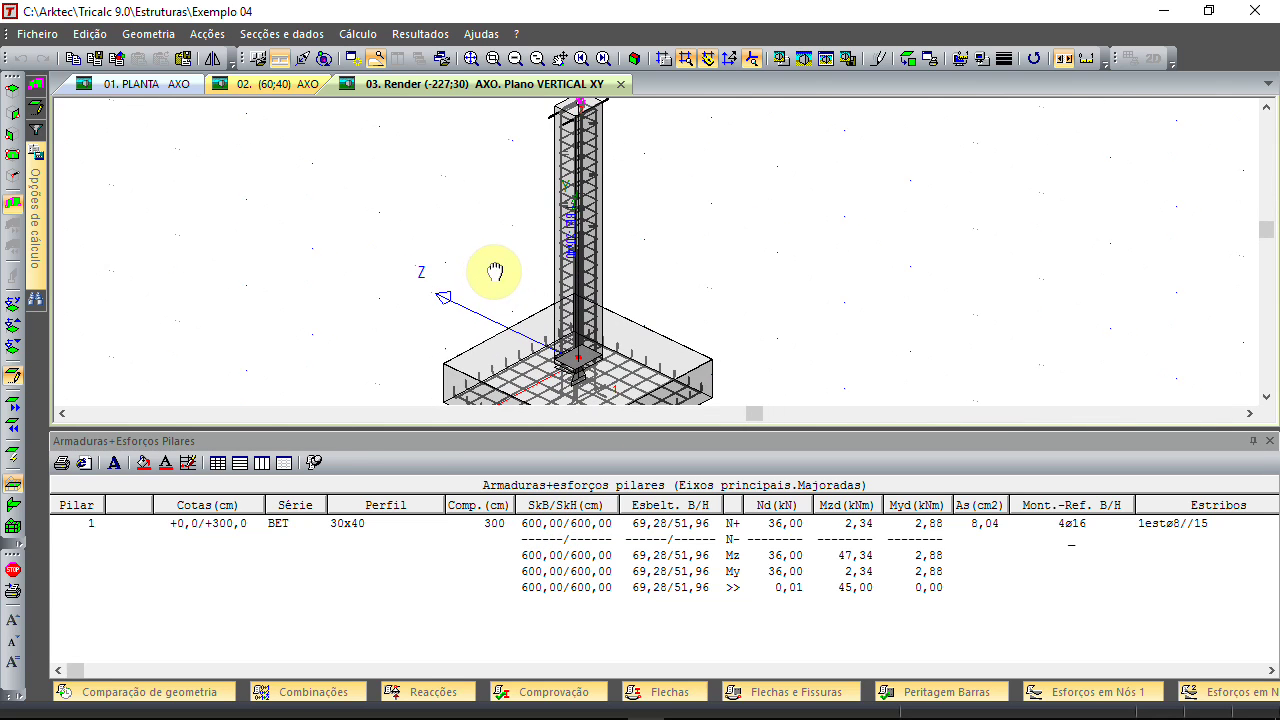
Read the column's slenderness (Esbelt. B/H) and its Nd, Mzd and Myd forces in the N+ and Mz rows of the listing
left_click(665, 523)
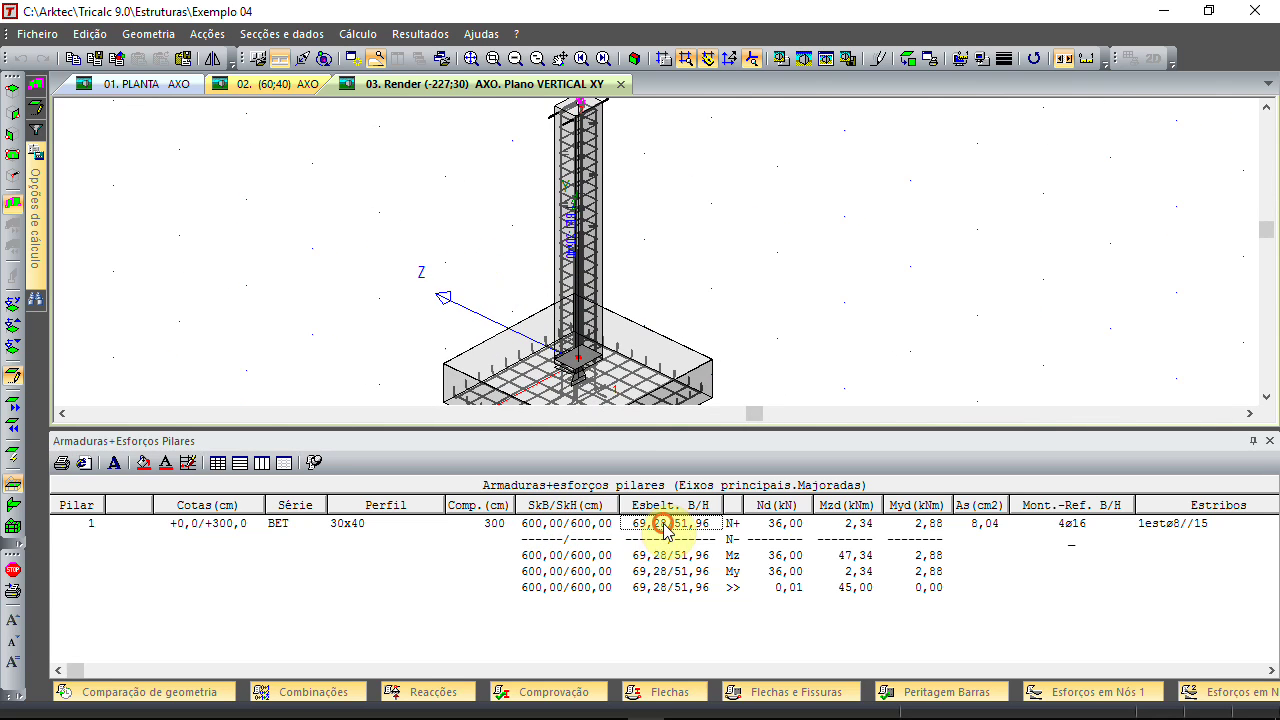
left_click(784, 526)
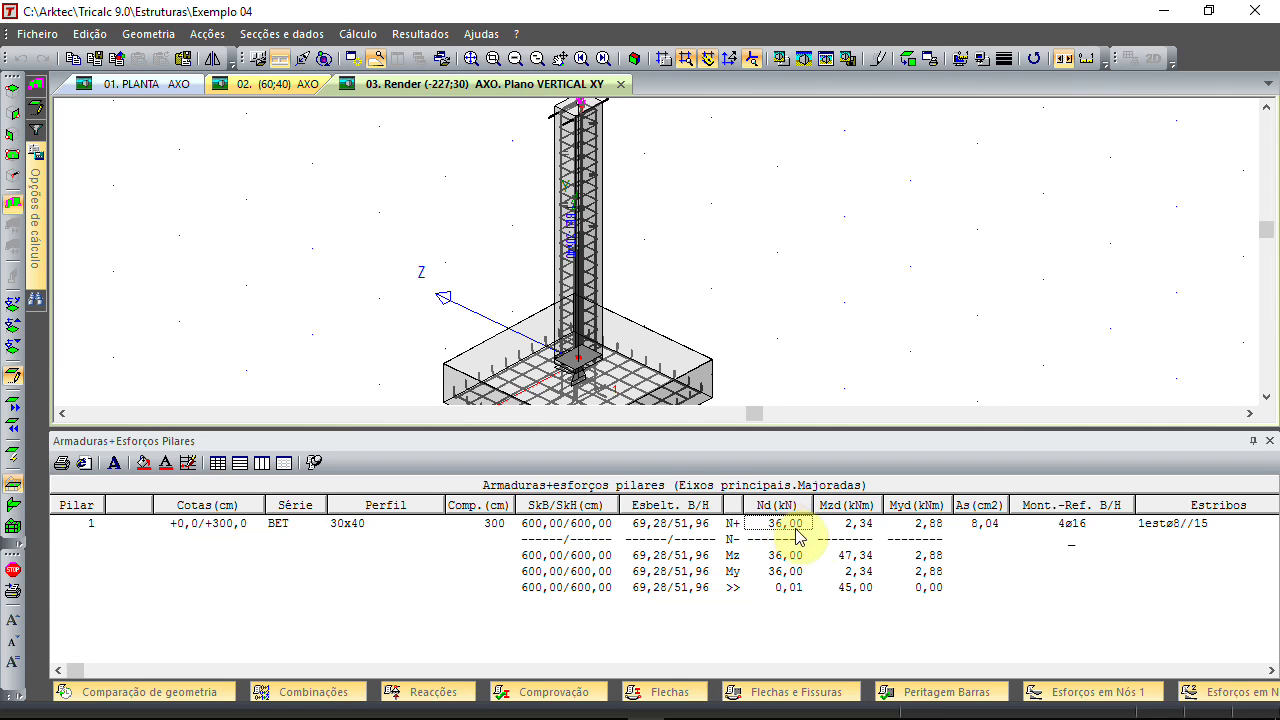
left_click(858, 522)
left_click(922, 521)
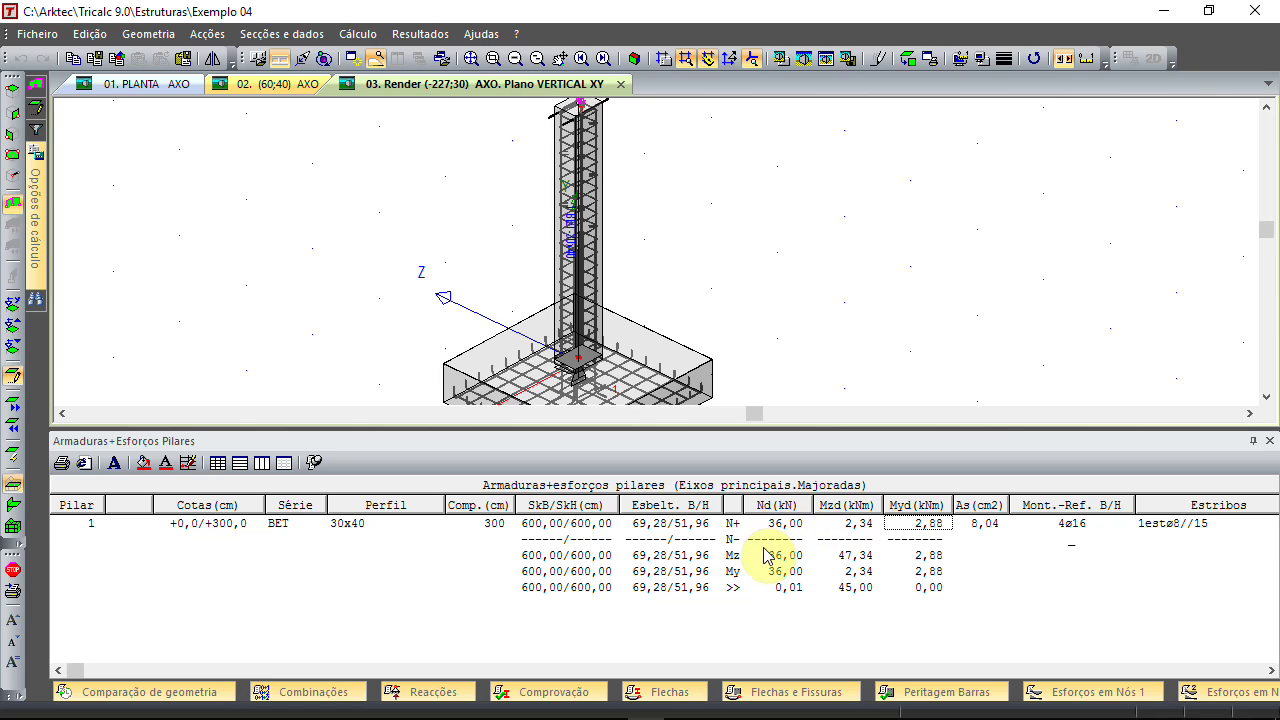
left_click(732, 557)
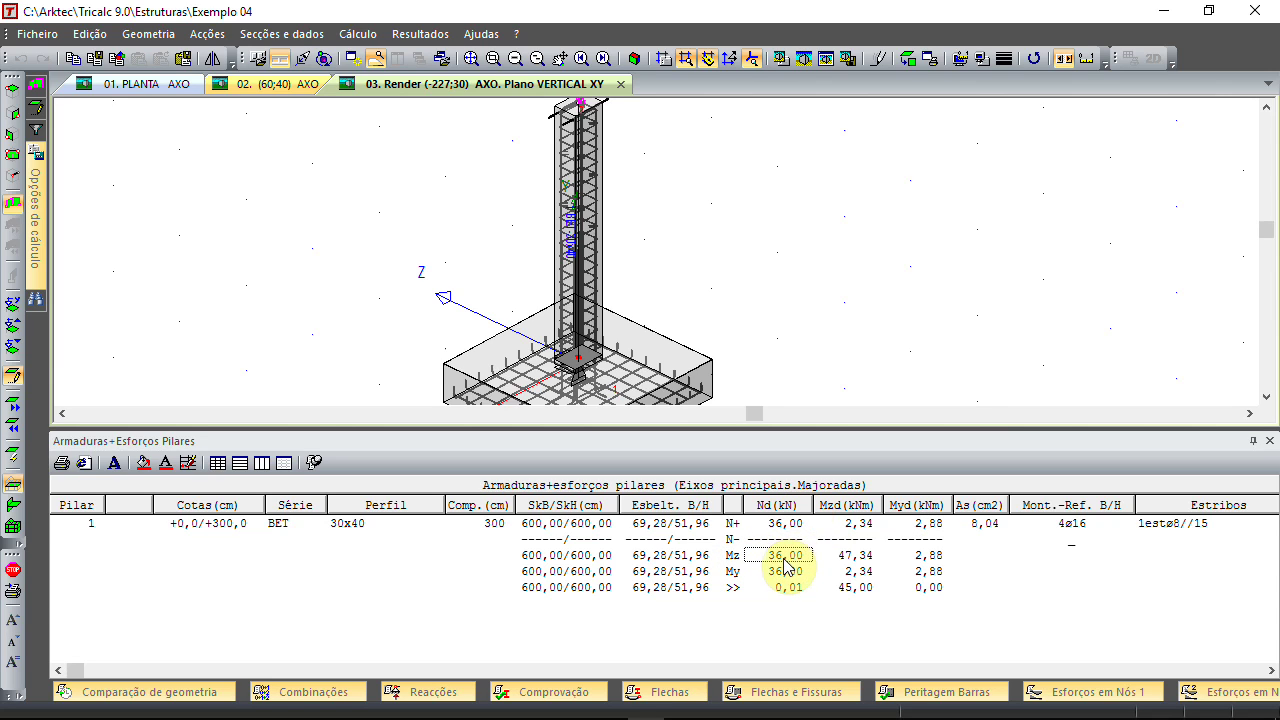
left_click(939, 561)
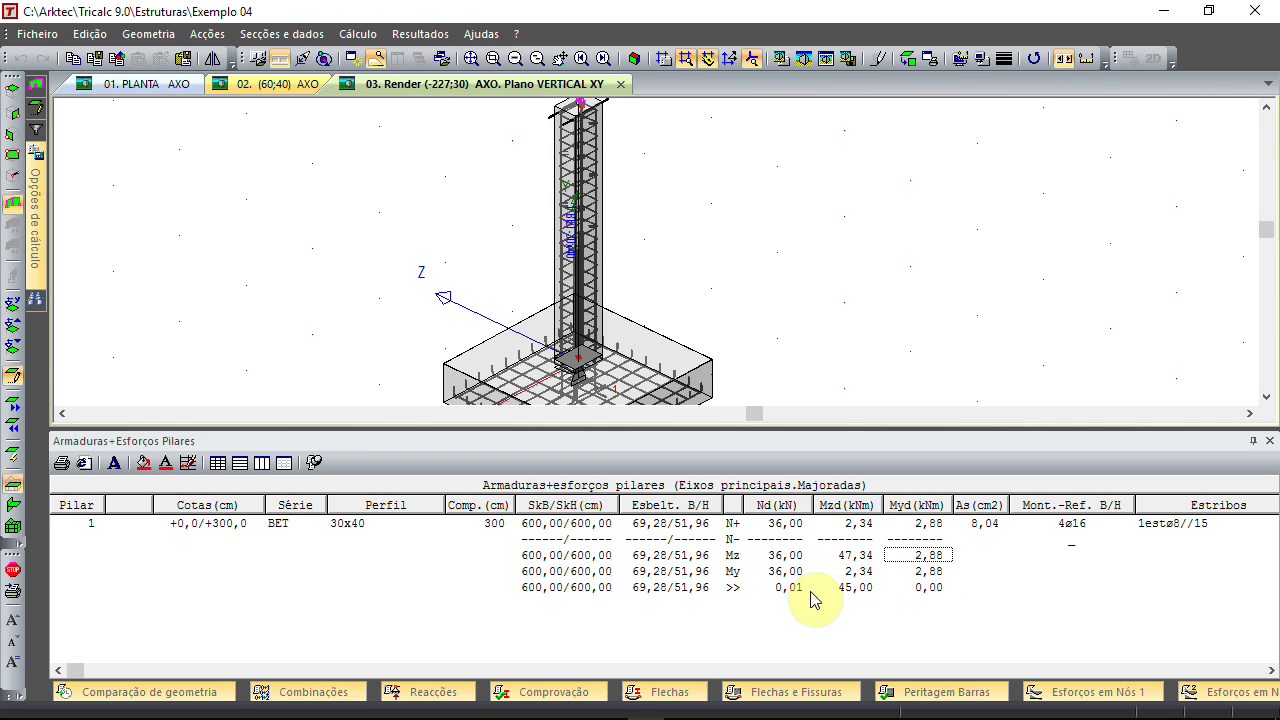
Examine the Nd, Mzd and Myd forces in the column listing's My row
left_click(786, 572)
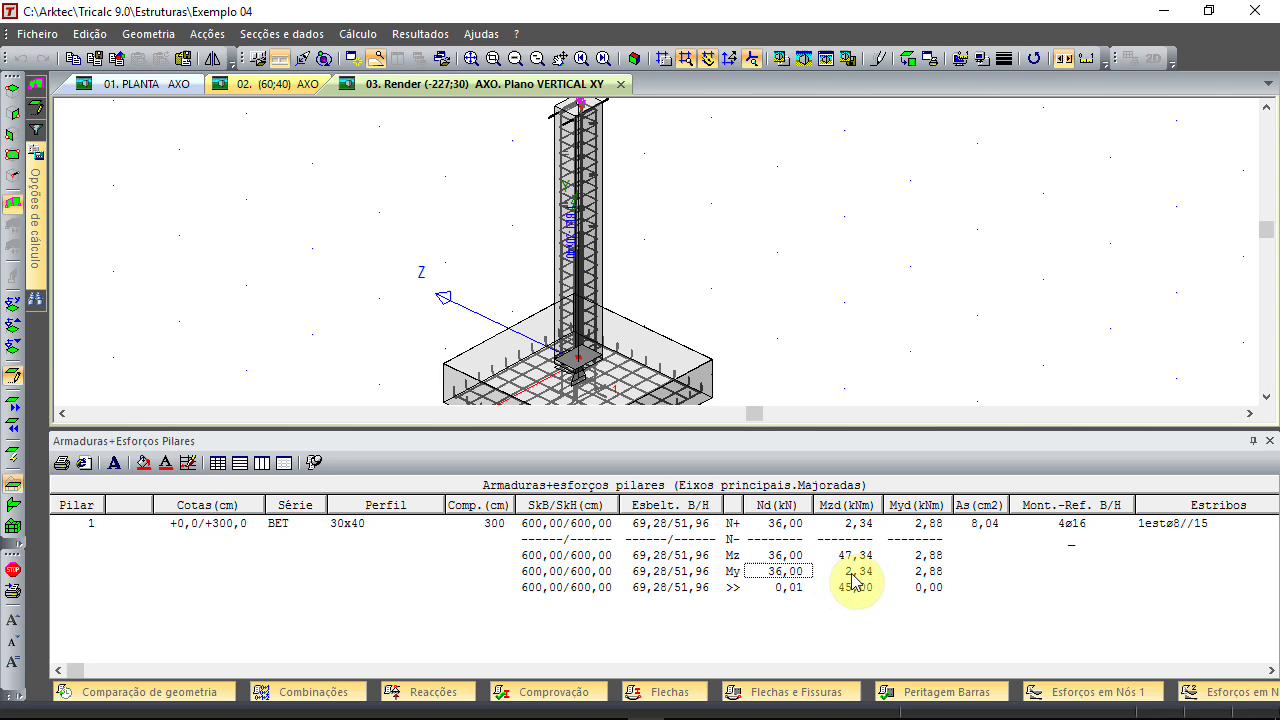
left_click(852, 576)
left_click(936, 577)
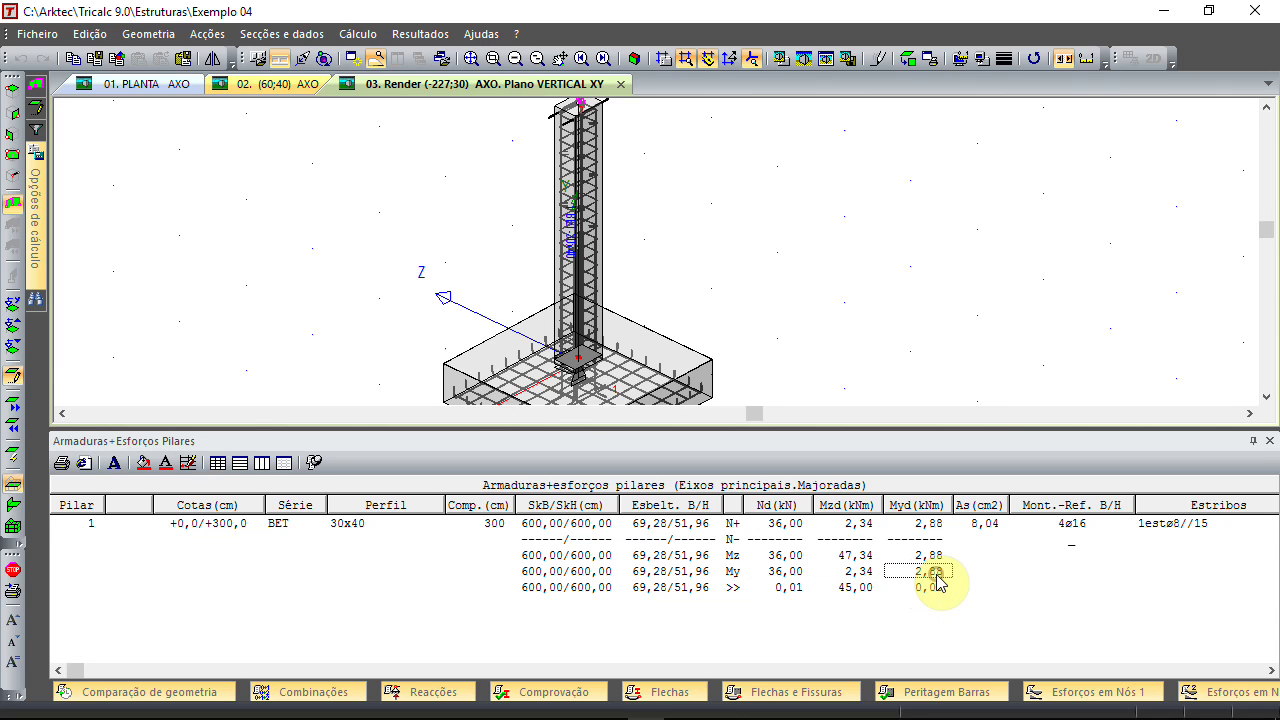
left_click(784, 578)
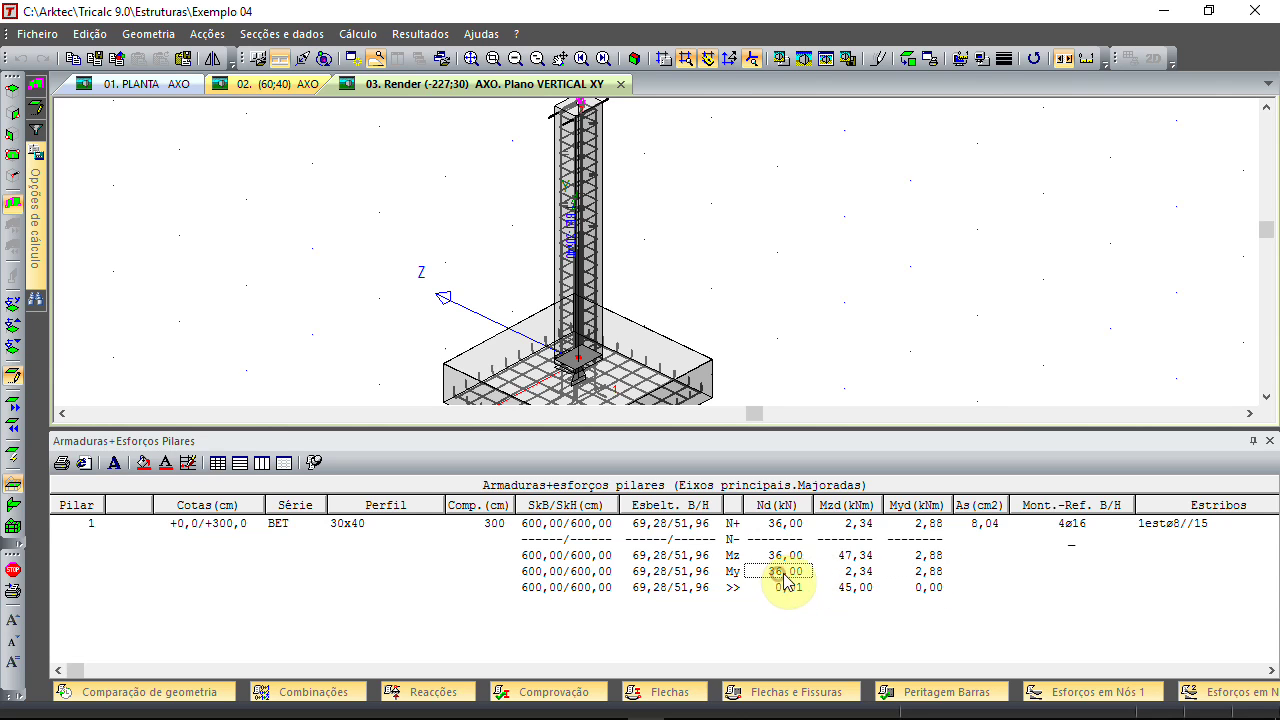
left_click(857, 578)
left_click(931, 574)
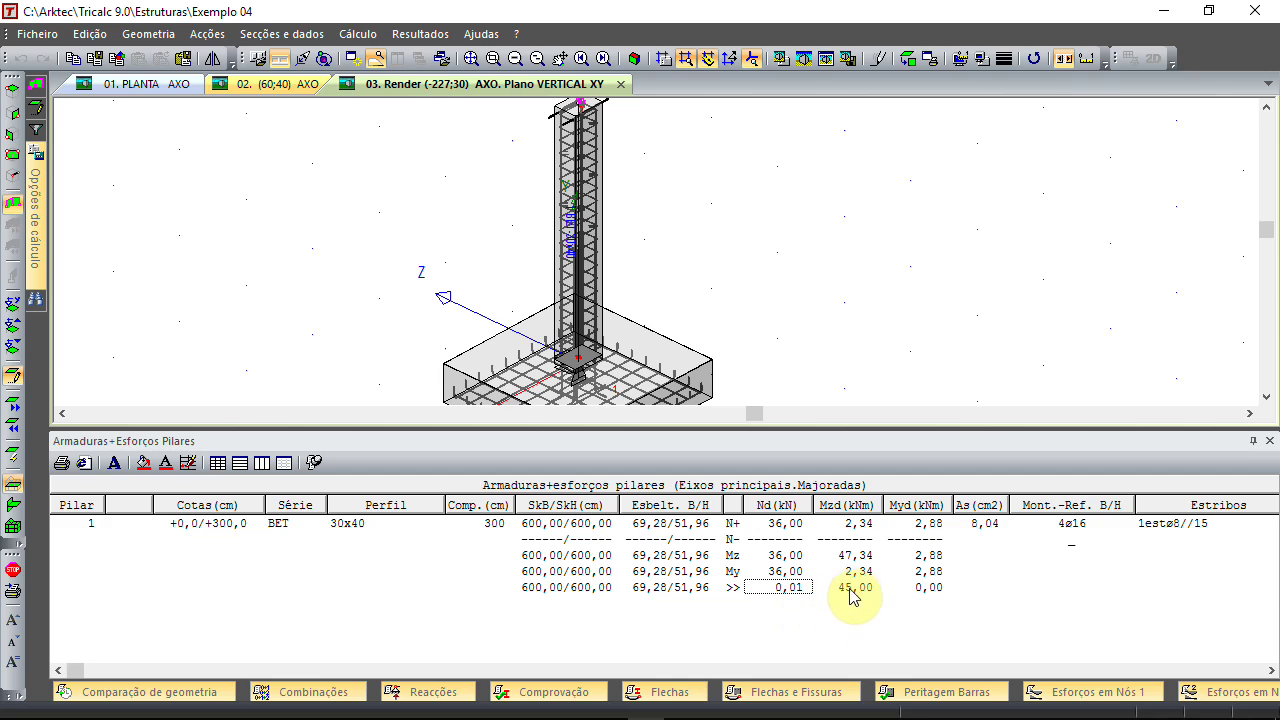
Check the >> row's design forces, then the column's steel area, Mont.-Ref. B/H bars and Estribos in the listing
left_click(922, 587)
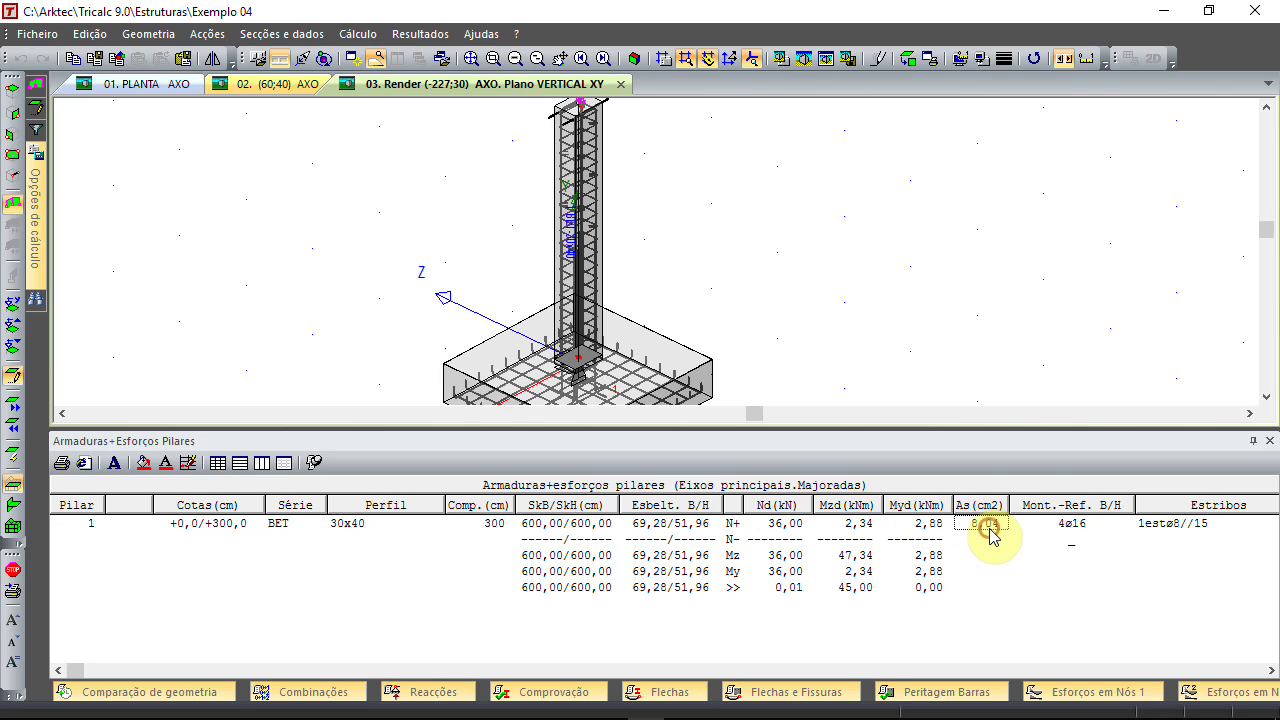
left_click(1073, 528)
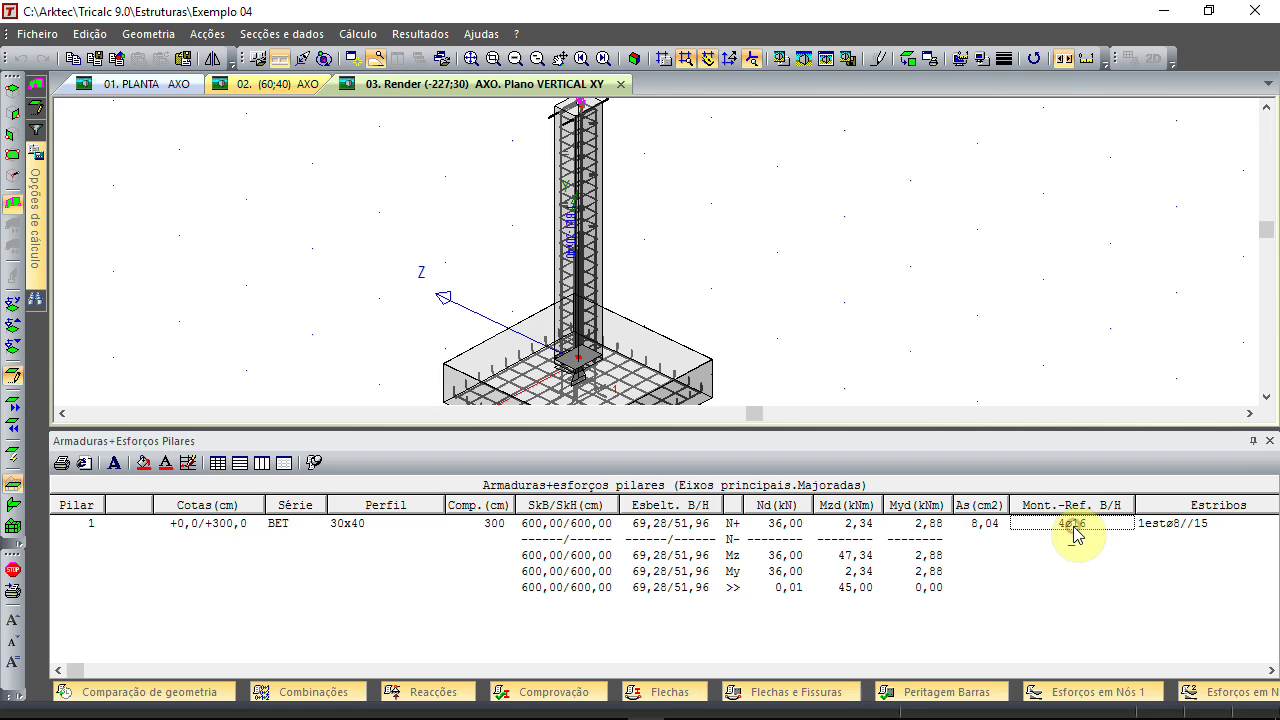
left_click(1163, 523)
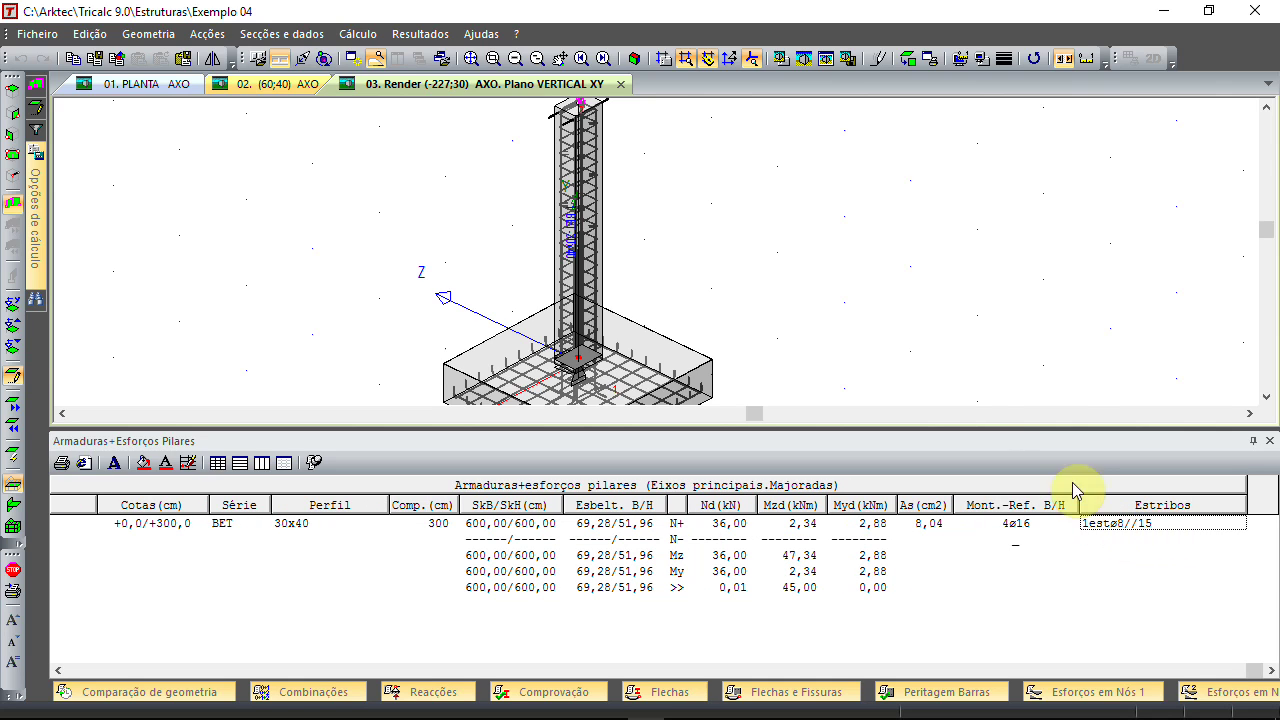
Hide the Armaduras+Esforços Pilares listing and fit the whole column and footing in the 3D view
left_click(916, 289)
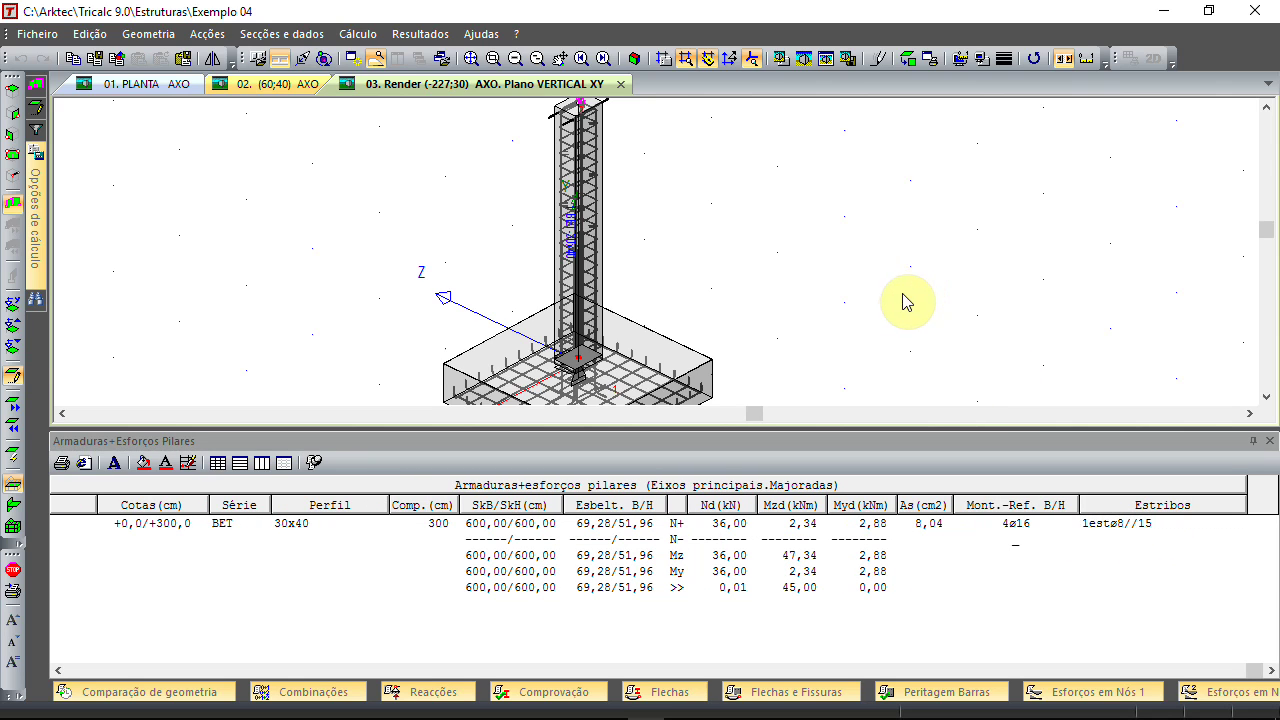
left_click(1253, 441)
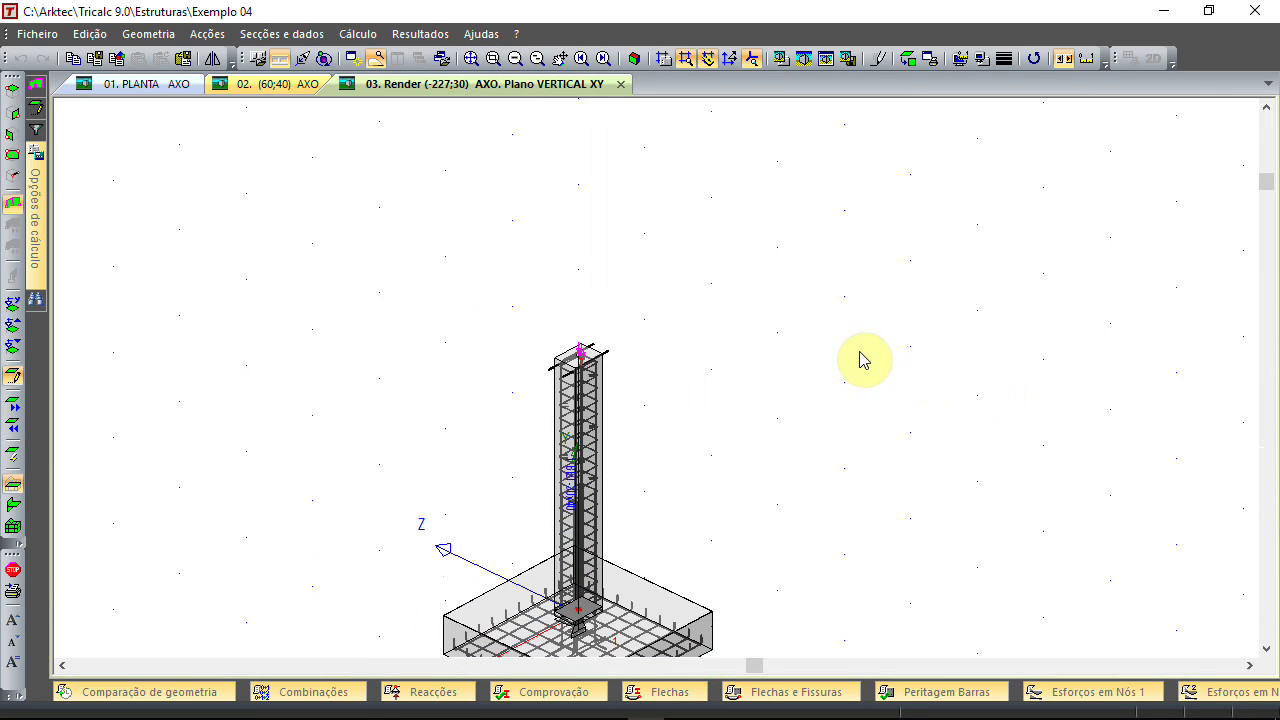
left_click(470, 58)
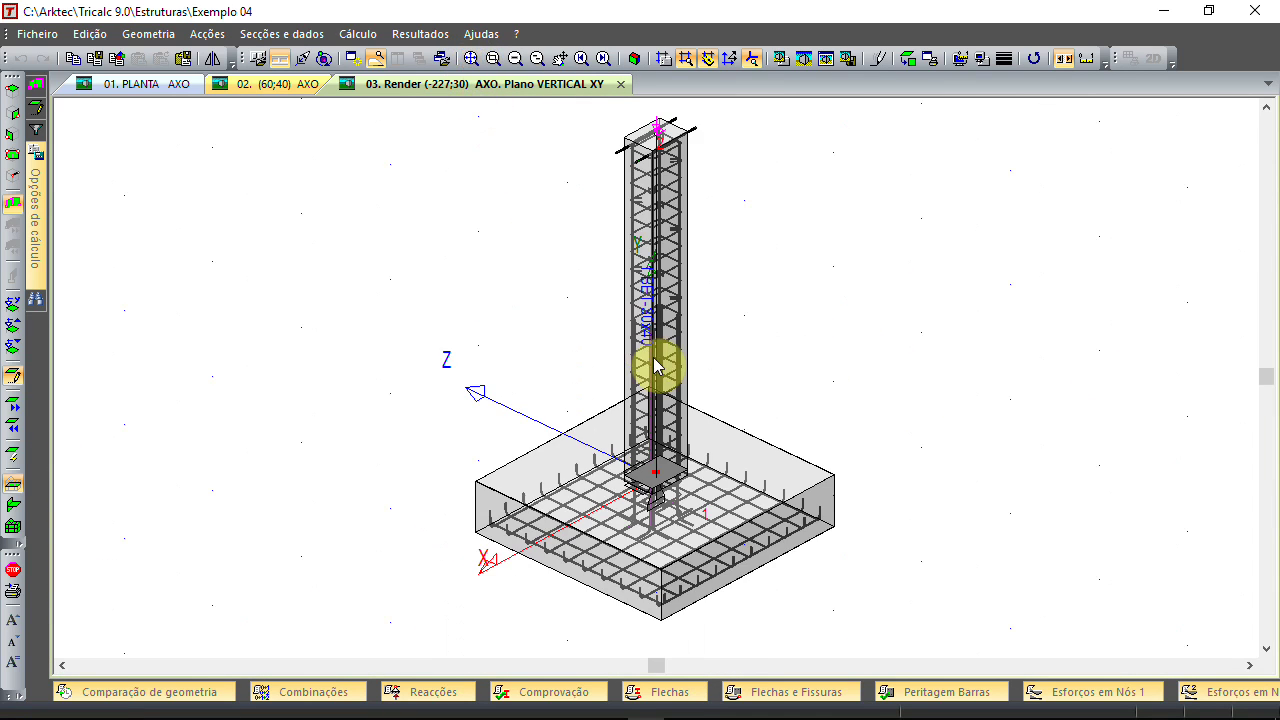